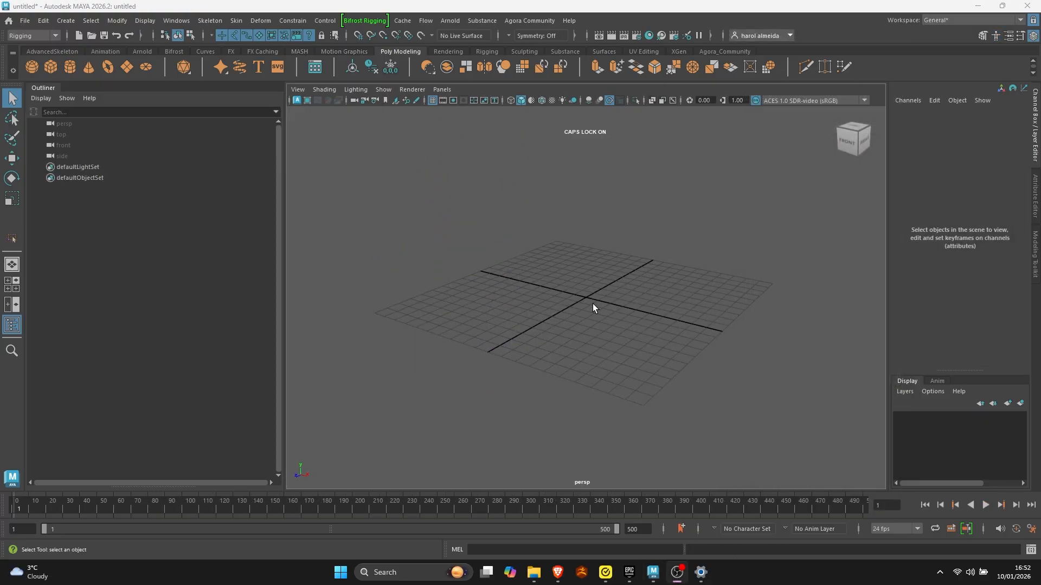
- Import the CHARACTER.mb file into the empty scene
{"action": "left_click", "coordinate": [593, 307]}
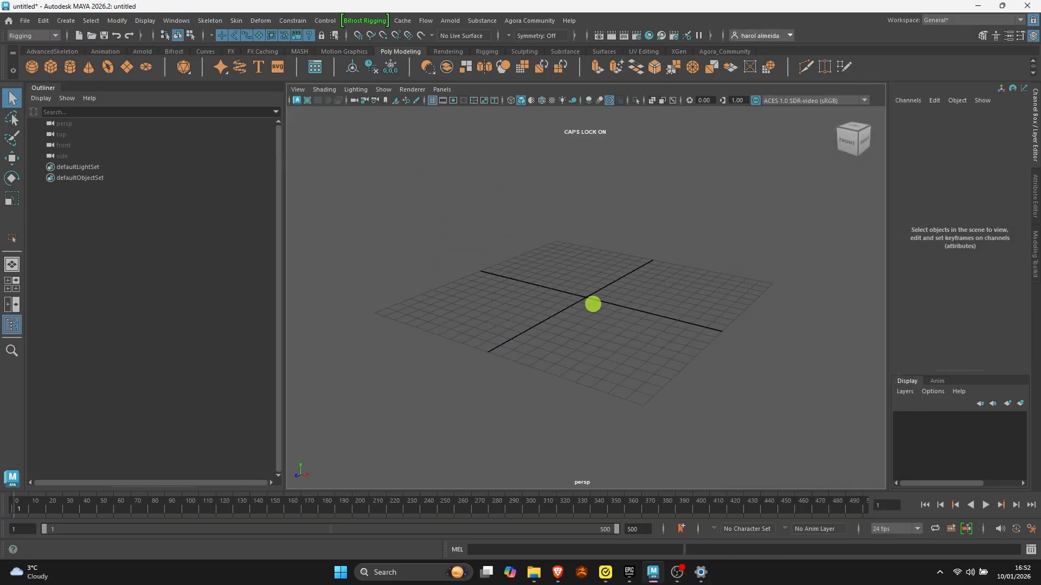
{"action": "left_click", "coordinate": [30, 22]}
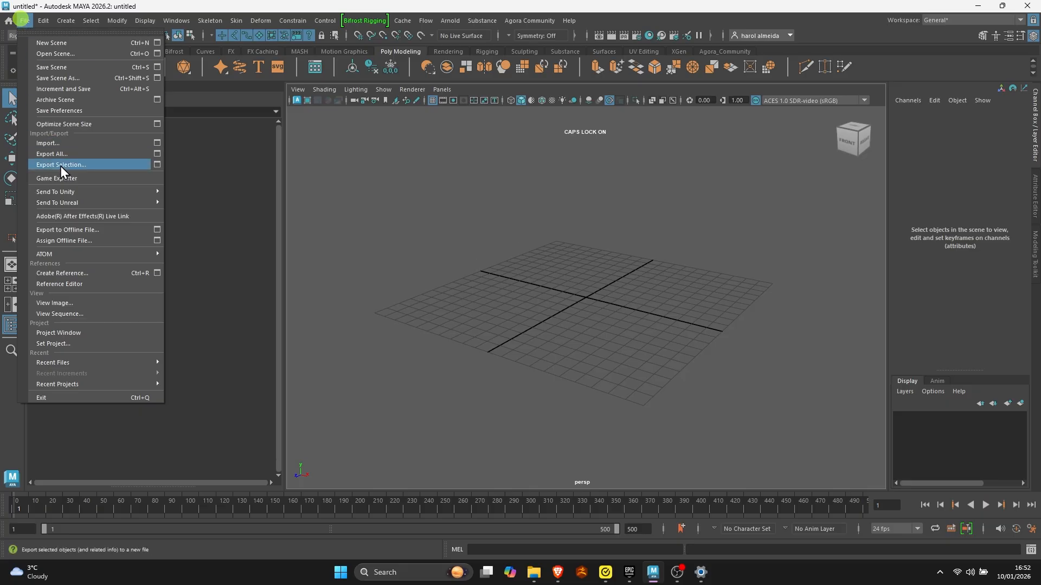
{"action": "left_click", "coordinate": [77, 146]}
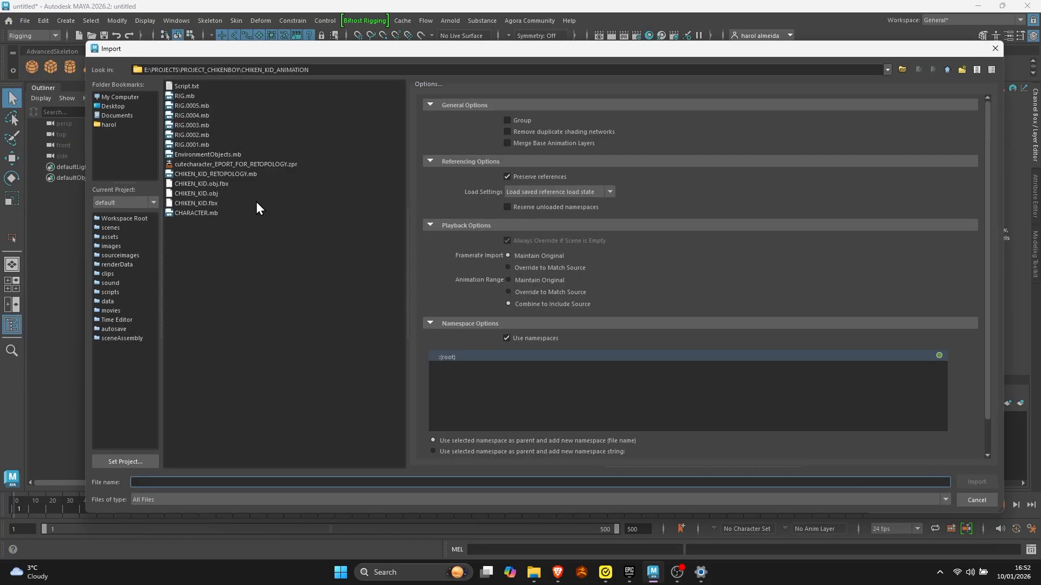
{"action": "left_click", "coordinate": [211, 213]}
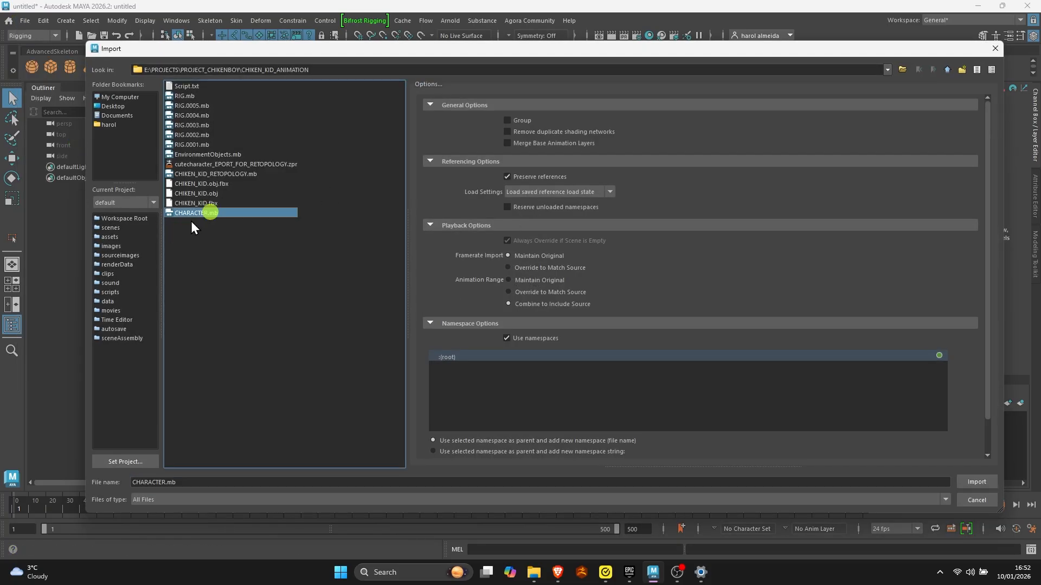
{"action": "left_click", "coordinate": [978, 479]}
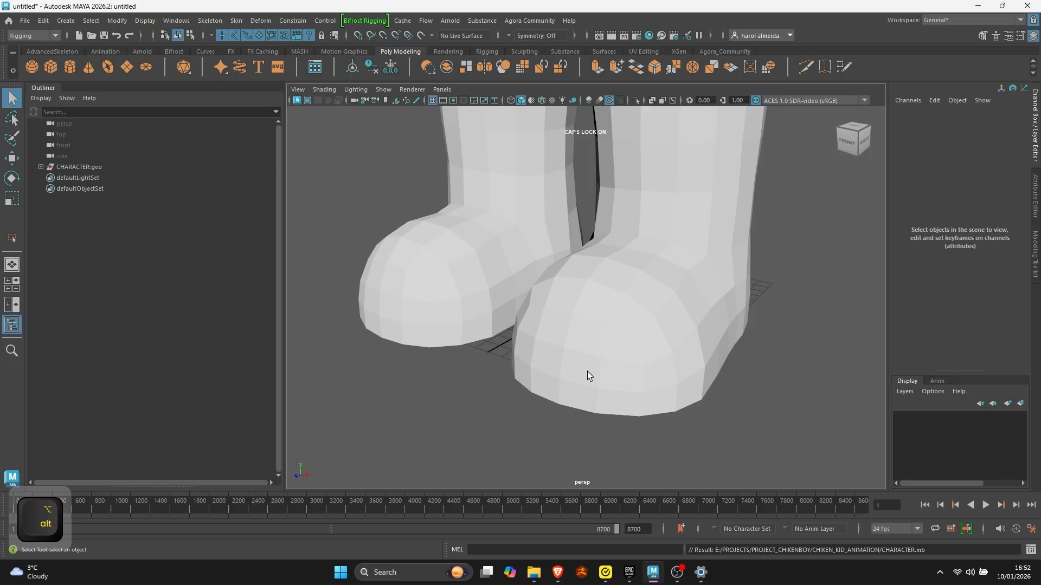
{"action": "scroll", "coordinate": [588, 372], "scroll_direction": "down", "scroll_amount": 5}
{"action": "left_click", "coordinate": [584, 347]}
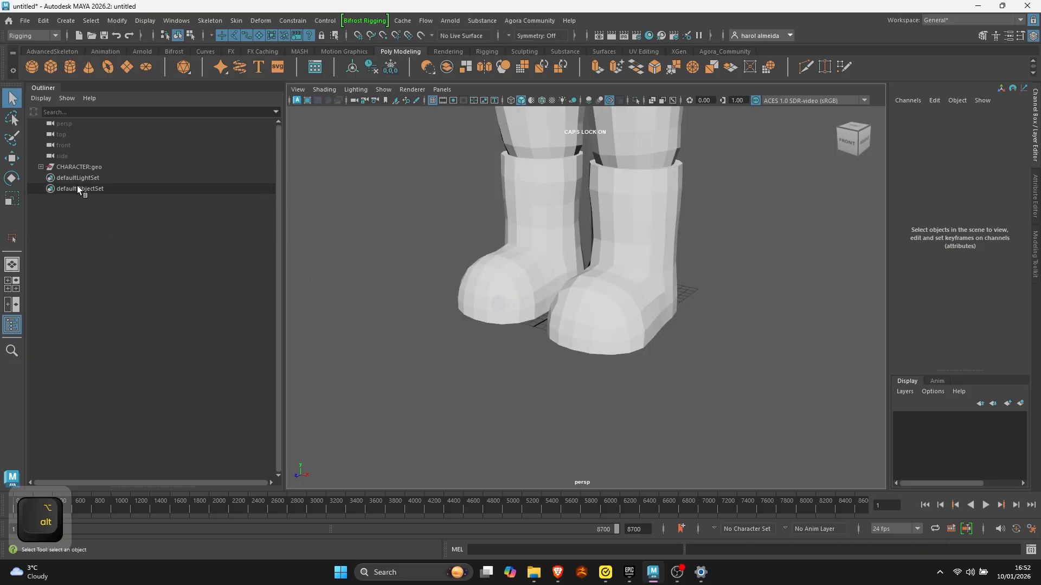
- Expand the CHARACTER:geo group and examine its body mesh and both eye meshes by selecting them
{"action": "left_click", "coordinate": [42, 169]}
{"action": "left_click", "coordinate": [133, 180]}
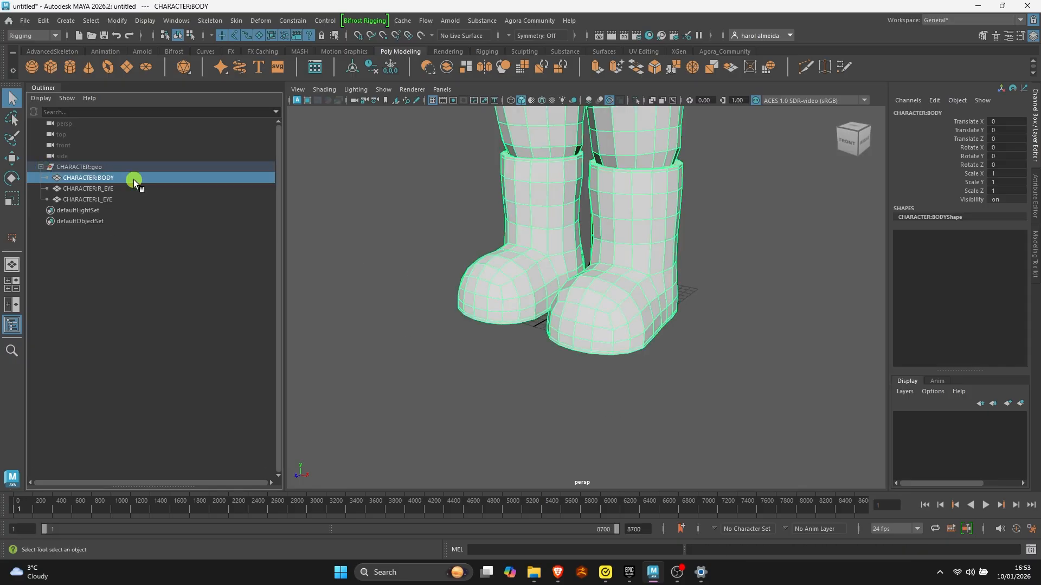
{"action": "right_click_drag", "start_coordinate": [634, 234], "coordinate": [464, 204], "text": "alt"}
{"action": "middle_click_drag", "start_coordinate": [591, 193], "coordinate": [594, 272], "text": "alt"}
{"action": "right_click_drag", "start_coordinate": [594, 272], "coordinate": [564, 271], "text": "alt"}
{"action": "left_click_drag", "start_coordinate": [588, 270], "coordinate": [613, 281], "text": "alt"}
{"action": "key", "text": "q"}
{"action": "left_click", "coordinate": [645, 276]}
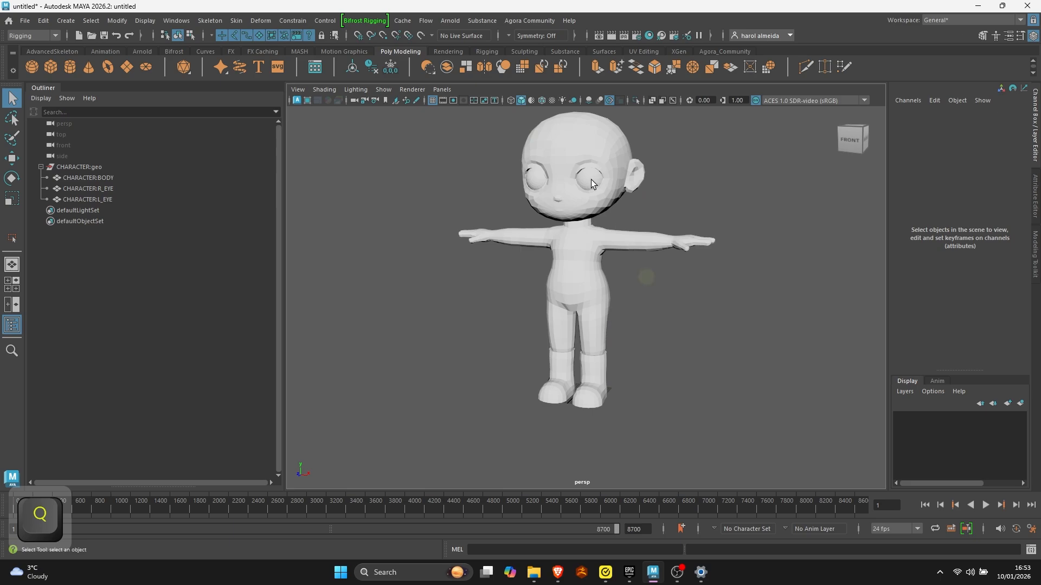
{"action": "left_click", "coordinate": [594, 183]}
{"action": "left_click", "coordinate": [535, 181], "text": "shift"}
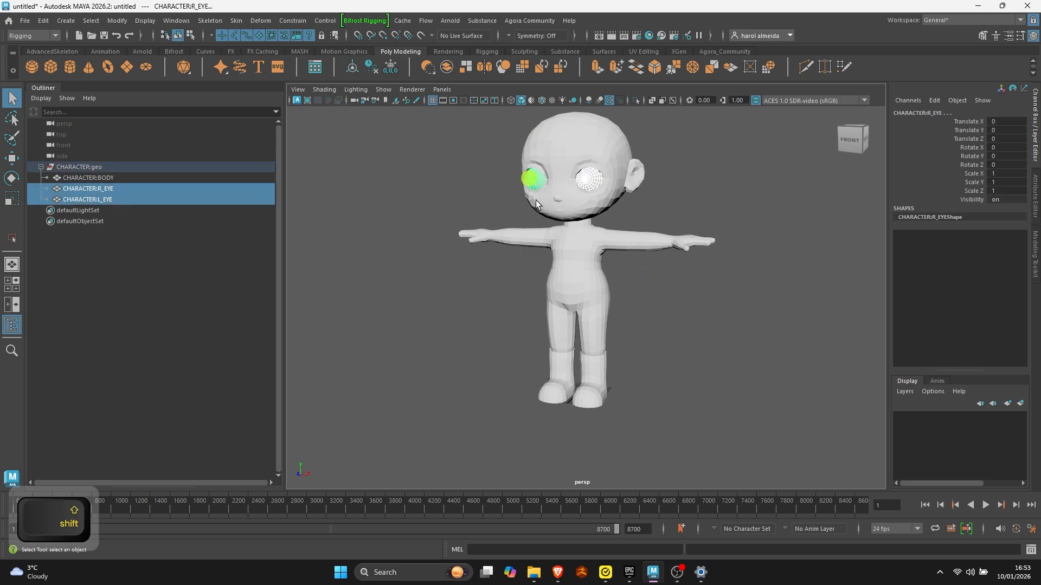
{"action": "left_click", "coordinate": [587, 140]}
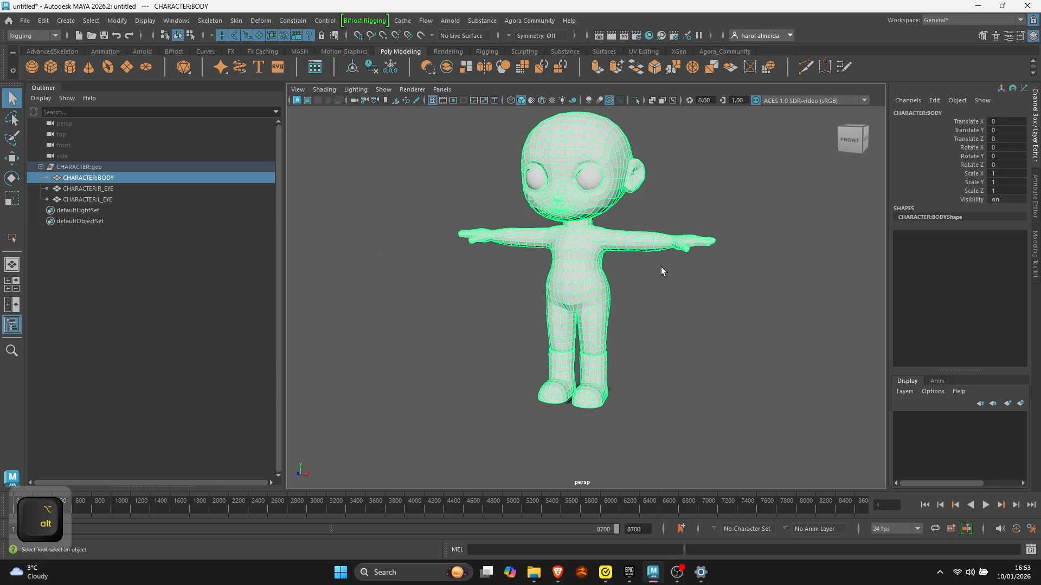
{"action": "right_click_drag", "start_coordinate": [665, 271], "coordinate": [576, 270], "text": "alt"}
{"action": "middle_click_drag", "start_coordinate": [579, 241], "coordinate": [568, 262], "text": "alt"}
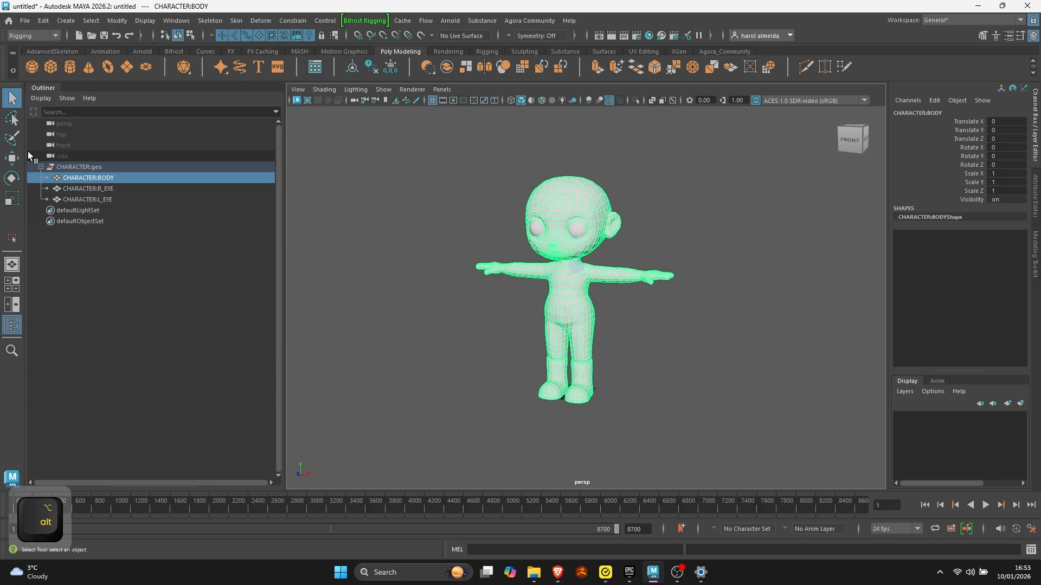
- Hide the Outliner and show it again
{"action": "left_click", "coordinate": [49, 88]}
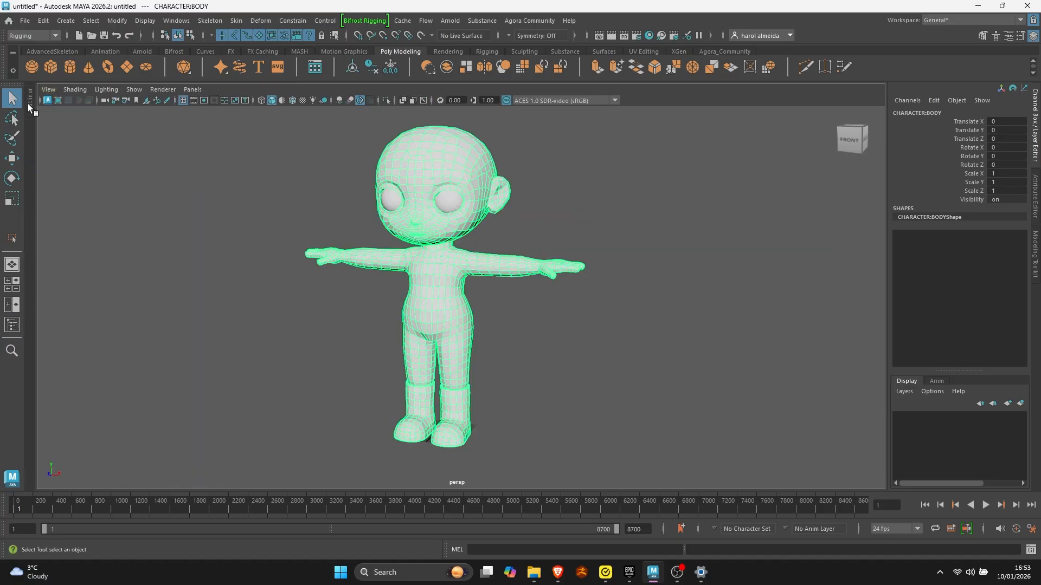
{"action": "left_click", "coordinate": [11, 326]}
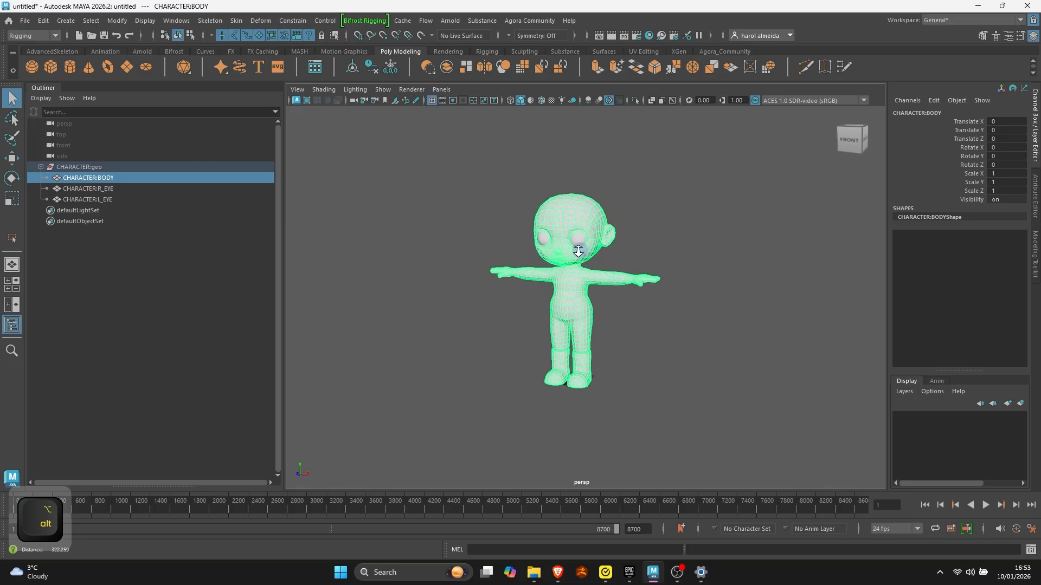
- Examine the character's T-pose from the front and from an angle
{"action": "right_click_drag", "start_coordinate": [572, 249], "coordinate": [634, 268], "text": "alt"}
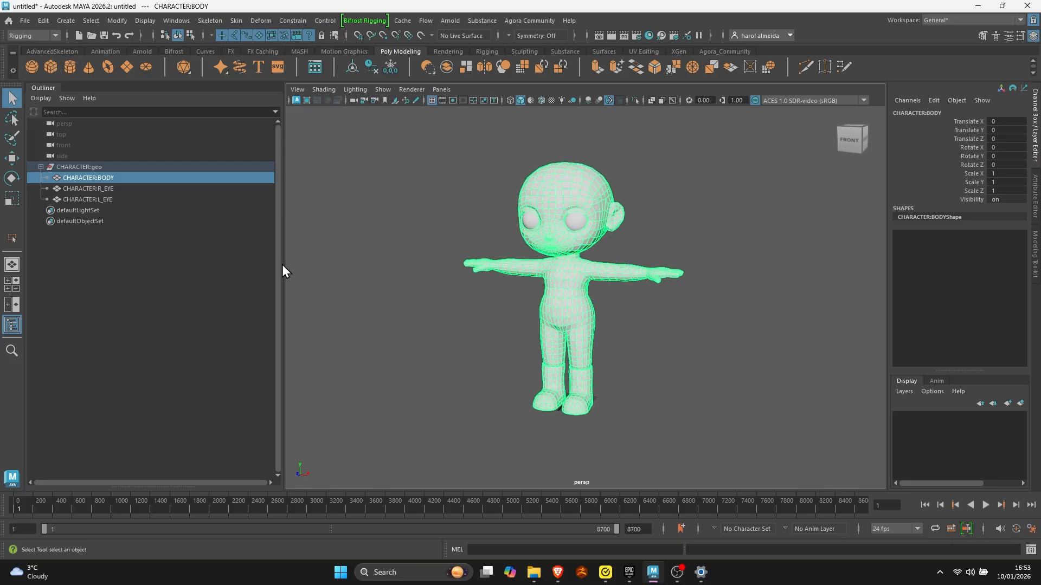
{"action": "left_click_drag", "start_coordinate": [365, 261], "coordinate": [395, 255], "text": "alt"}
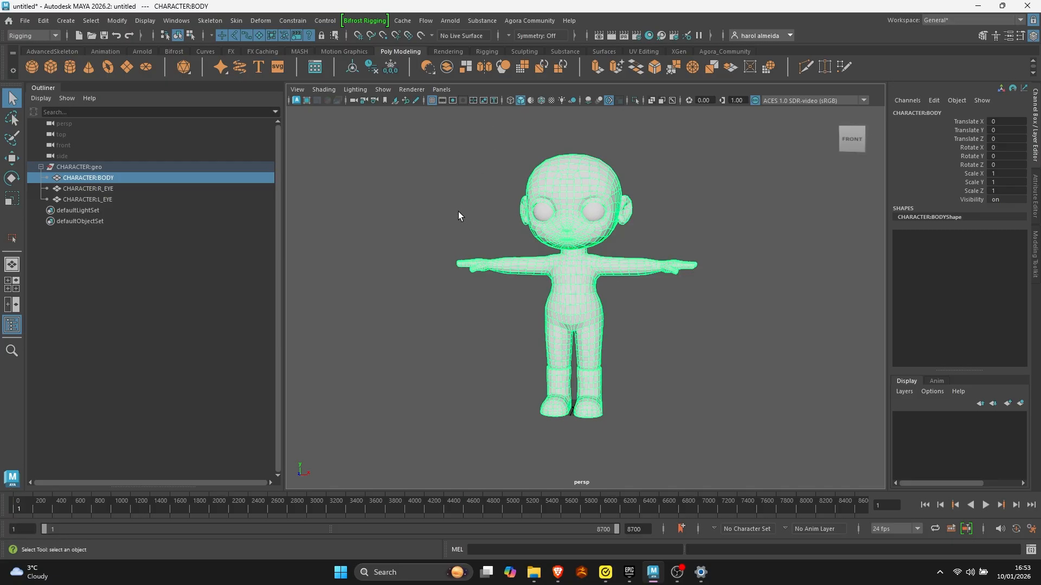
{"action": "right_click_drag", "start_coordinate": [497, 272], "coordinate": [615, 321], "text": "alt"}
{"action": "left_click_drag", "start_coordinate": [615, 321], "coordinate": [541, 324], "text": "alt"}
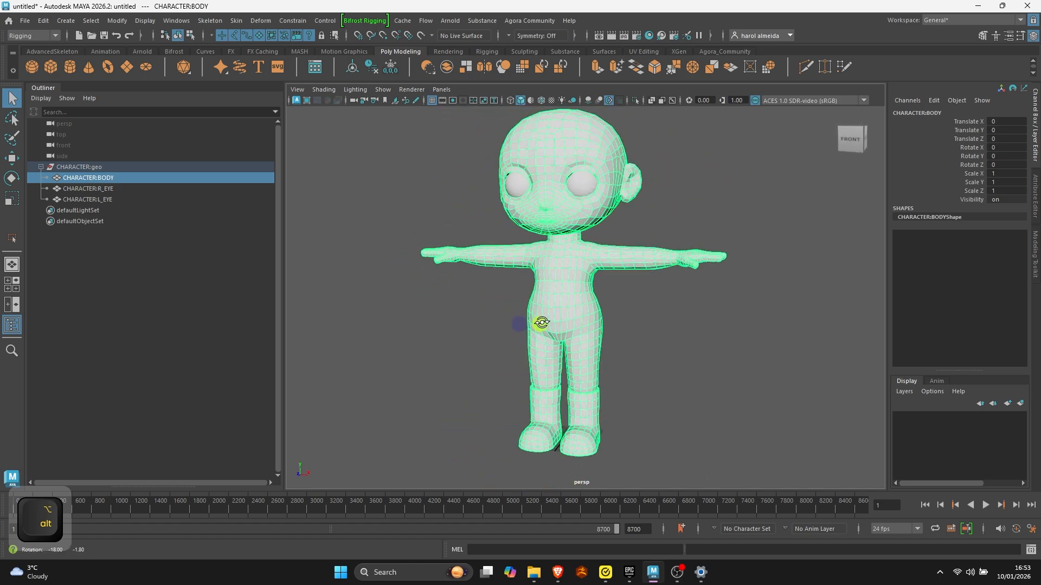
{"action": "right_click_drag", "start_coordinate": [539, 325], "coordinate": [455, 317], "text": "alt"}
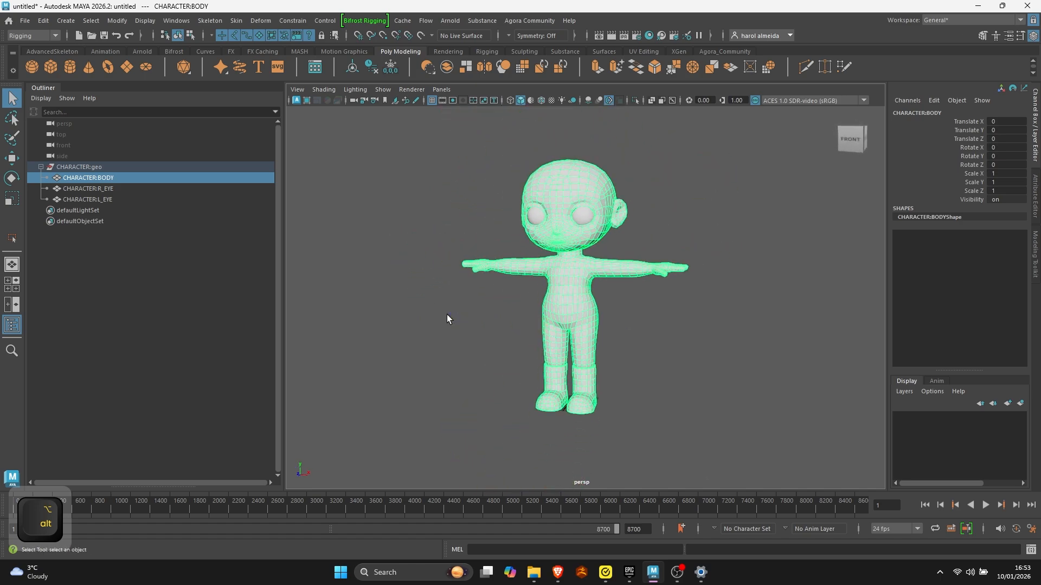
- Clear the selection and display the character with wireframe on shaded to show its topology
{"action": "left_click", "coordinate": [455, 341]}
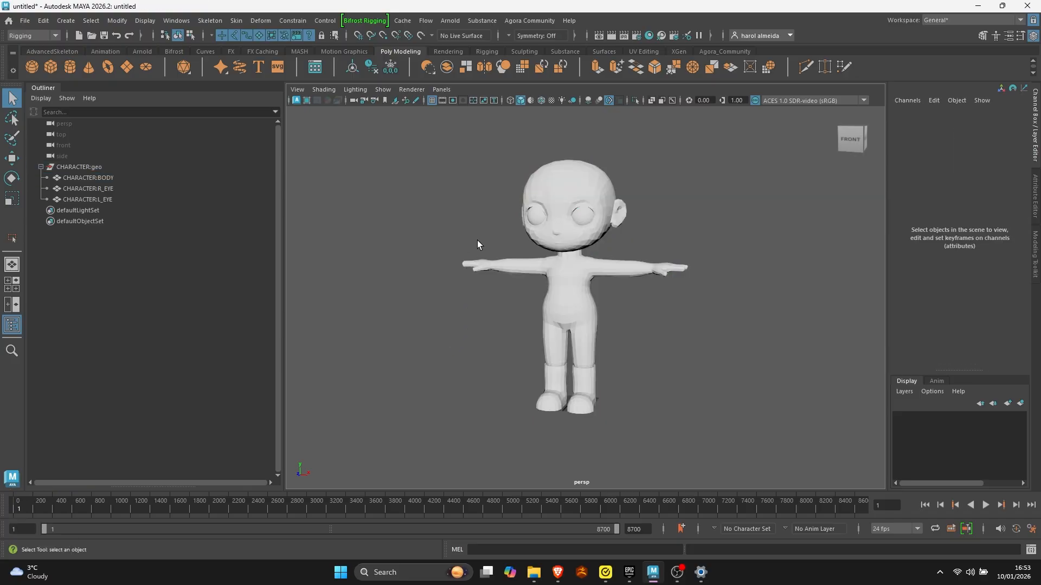
{"action": "left_click", "coordinate": [541, 101]}
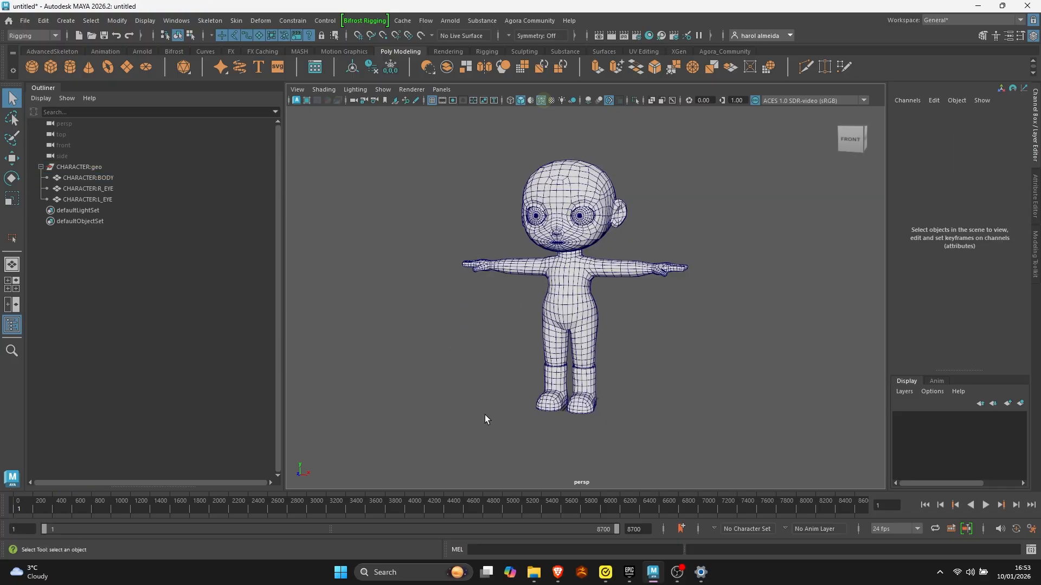
{"action": "mouse_move", "coordinate": [485, 415]}
{"action": "left_mouse_down", "text": "alt"}
{"action": "mouse_move", "coordinate": [476, 377]}
{"action": "mouse_move", "coordinate": [530, 386]}
{"action": "mouse_move", "coordinate": [529, 373]}
{"action": "left_mouse_up", "text": "alt"}
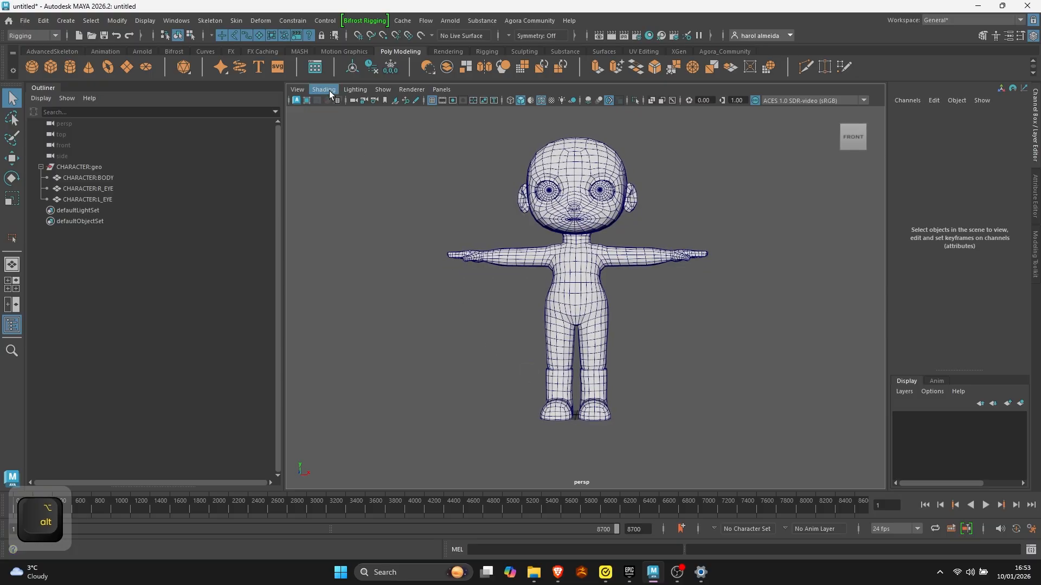
- Set the linear working unit to centimeter in the general application preferences and save them
{"action": "left_click", "coordinate": [187, 22]}
{"action": "mouse_move", "coordinate": [220, 139]}
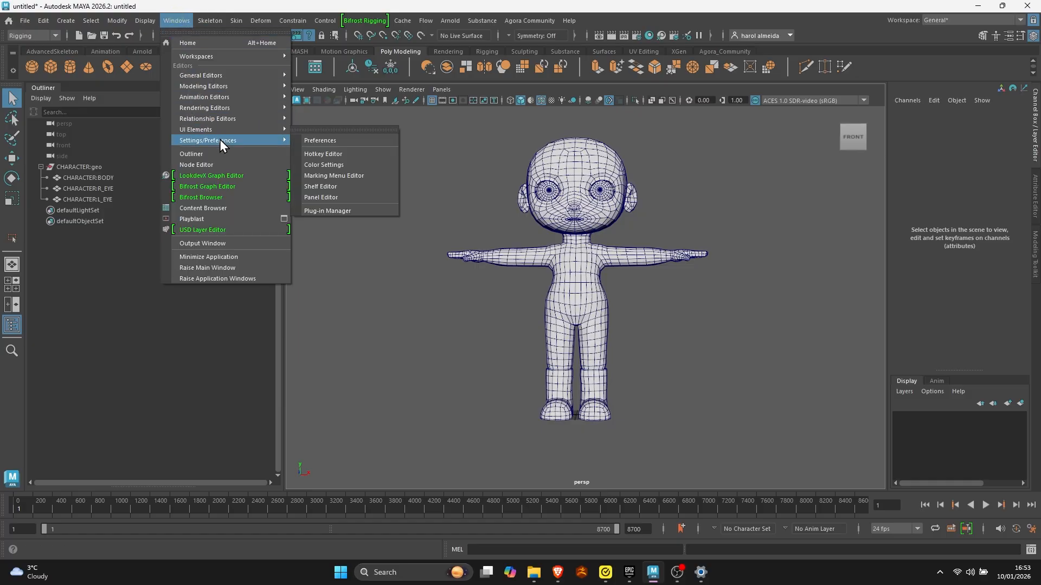
{"action": "left_click", "coordinate": [319, 141]}
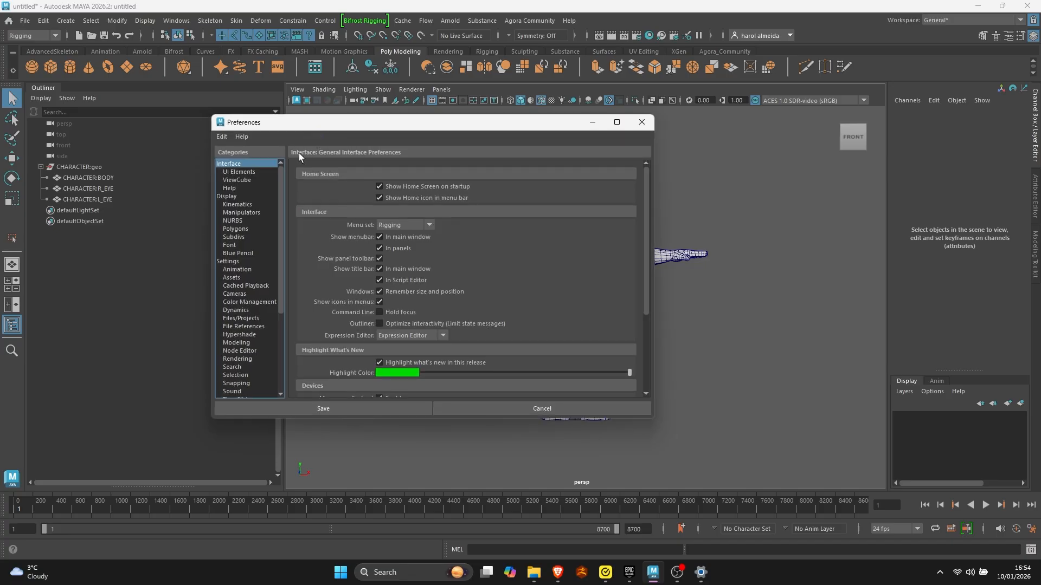
{"action": "left_click", "coordinate": [238, 262]}
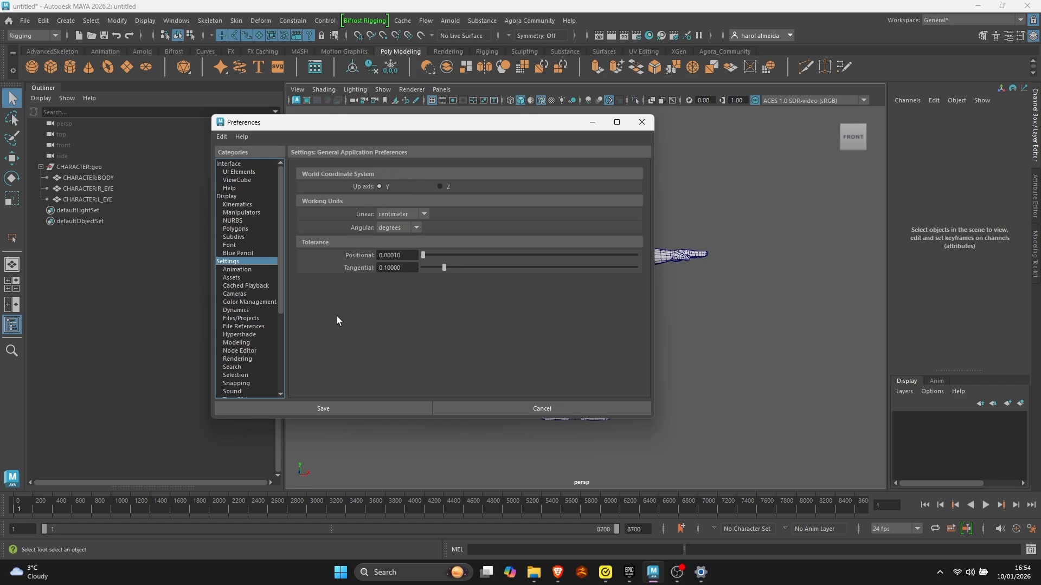
{"action": "left_click", "coordinate": [420, 214]}
{"action": "left_click", "coordinate": [400, 239]}
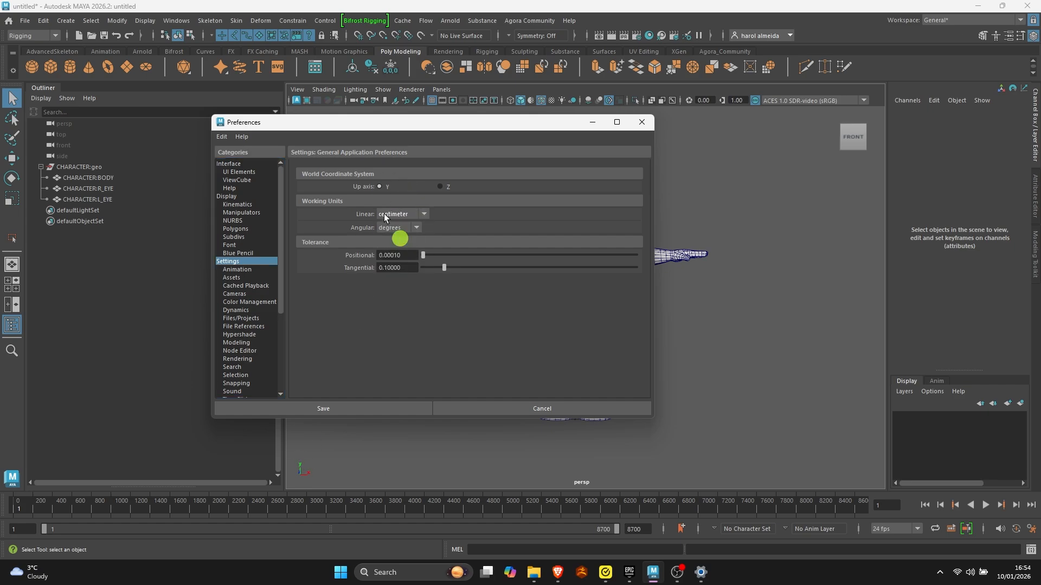
{"action": "left_click", "coordinate": [338, 405]}
{"action": "left_click", "coordinate": [338, 407]}
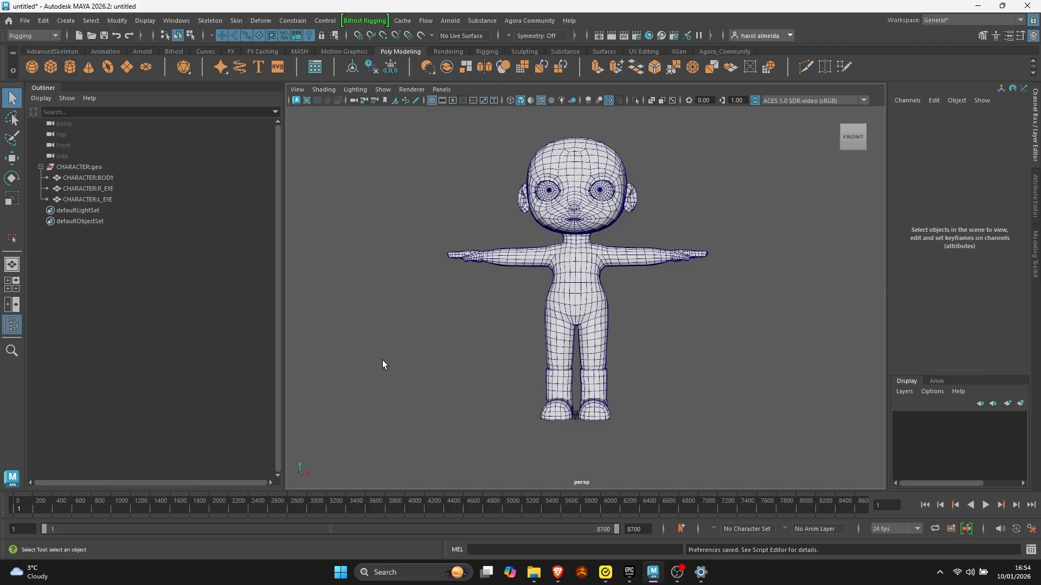
- Select the body mesh and examine its pivot location between the feet with the Move tool
{"action": "left_click_drag", "start_coordinate": [412, 324], "coordinate": [439, 339], "text": "alt"}
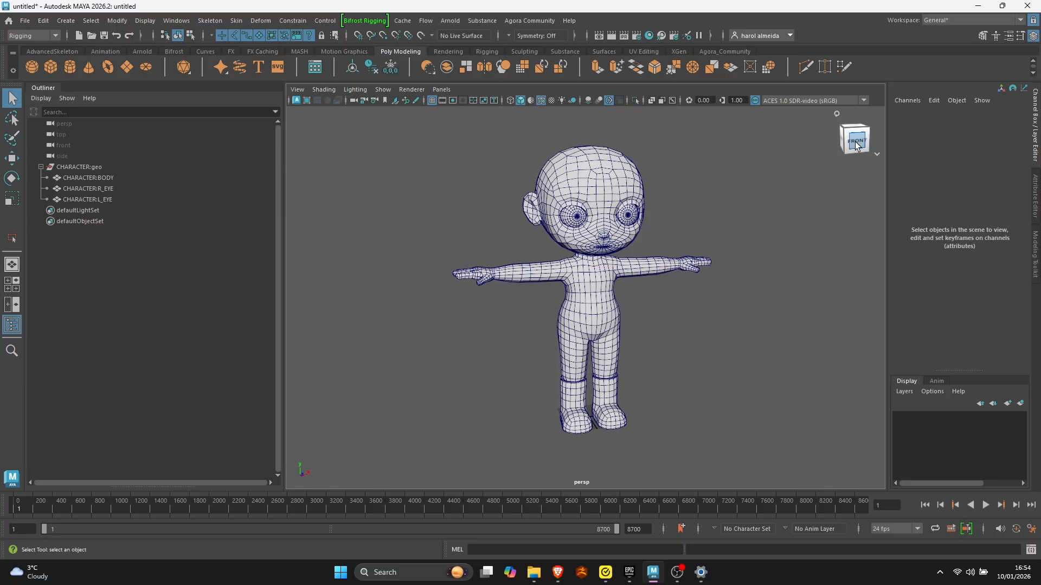
{"action": "right_click_drag", "start_coordinate": [665, 288], "coordinate": [580, 288], "text": "alt"}
{"action": "left_click", "coordinate": [585, 298]}
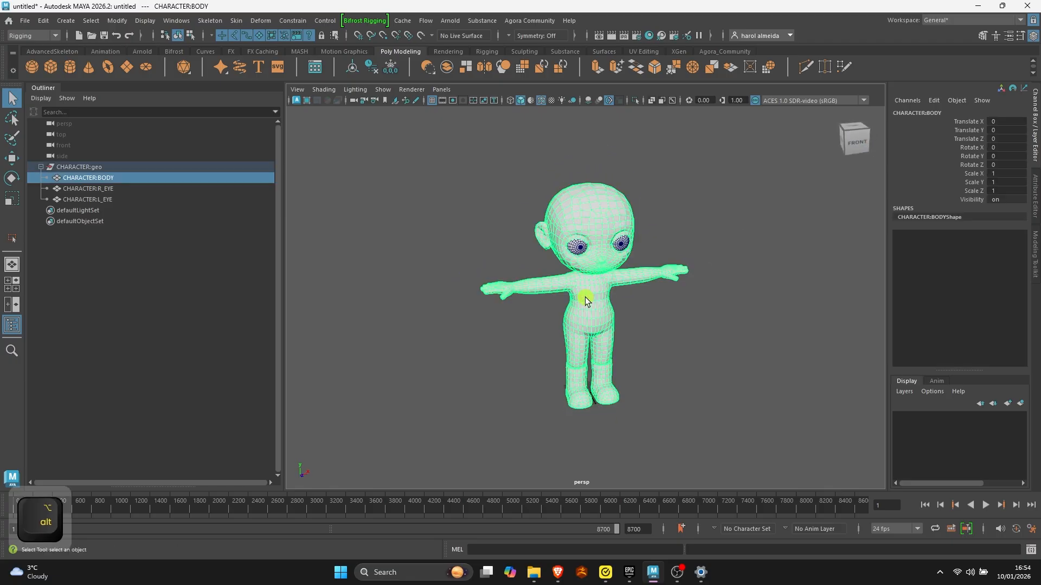
{"action": "key", "text": "w"}
{"action": "right_click_drag", "start_coordinate": [583, 388], "coordinate": [780, 466], "text": "alt"}
{"action": "left_click_drag", "start_coordinate": [780, 467], "coordinate": [672, 462], "text": "alt"}
{"action": "middle_click_drag", "start_coordinate": [674, 444], "coordinate": [680, 244], "text": "alt"}
{"action": "left_click_drag", "start_coordinate": [542, 320], "coordinate": [506, 355], "text": "alt"}
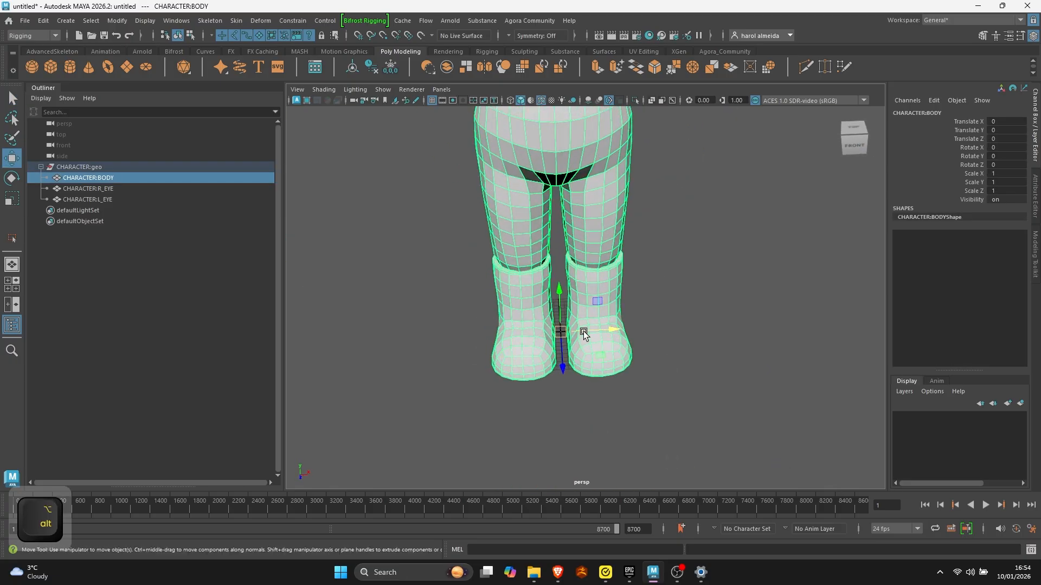
{"action": "right_click_drag", "start_coordinate": [583, 331], "coordinate": [510, 325], "text": "alt"}
{"action": "left_click_drag", "start_coordinate": [509, 326], "coordinate": [556, 247], "text": "alt"}
{"action": "right_click_drag", "start_coordinate": [564, 292], "coordinate": [515, 307], "text": "alt"}
{"action": "left_click_drag", "start_coordinate": [515, 307], "coordinate": [518, 380], "text": "alt"}
{"action": "middle_click_drag", "start_coordinate": [528, 303], "coordinate": [506, 378], "text": "alt"}
{"action": "right_click_drag", "start_coordinate": [506, 379], "coordinate": [595, 398], "text": "alt"}
{"action": "left_click_drag", "start_coordinate": [595, 398], "coordinate": [590, 358], "text": "alt"}
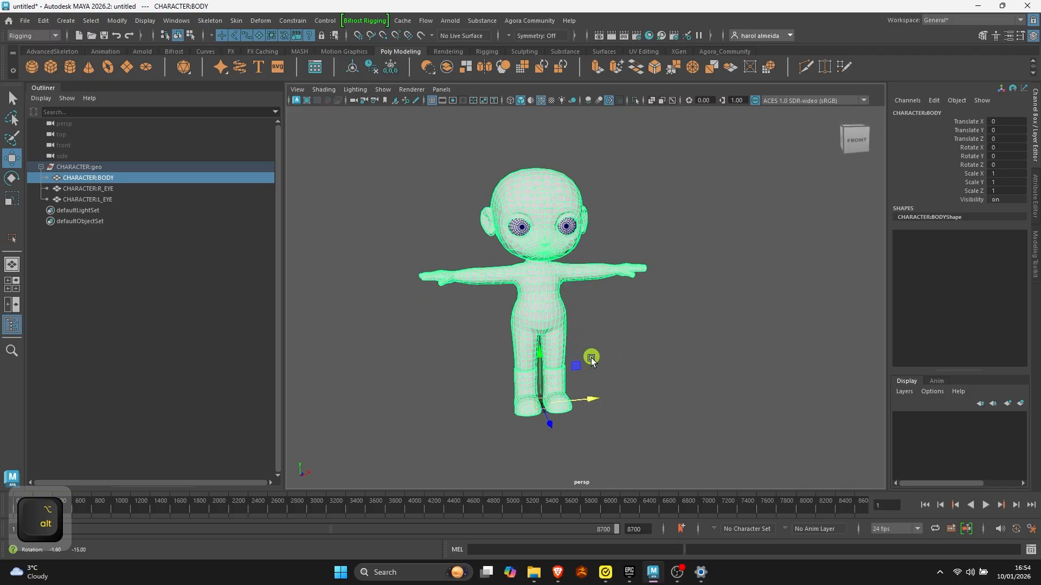
{"action": "key", "text": "q"}
{"action": "left_click", "coordinate": [704, 209]}
- Switch to the maximized front view and frame the whole character in it
{"action": "key", "text": "space"}
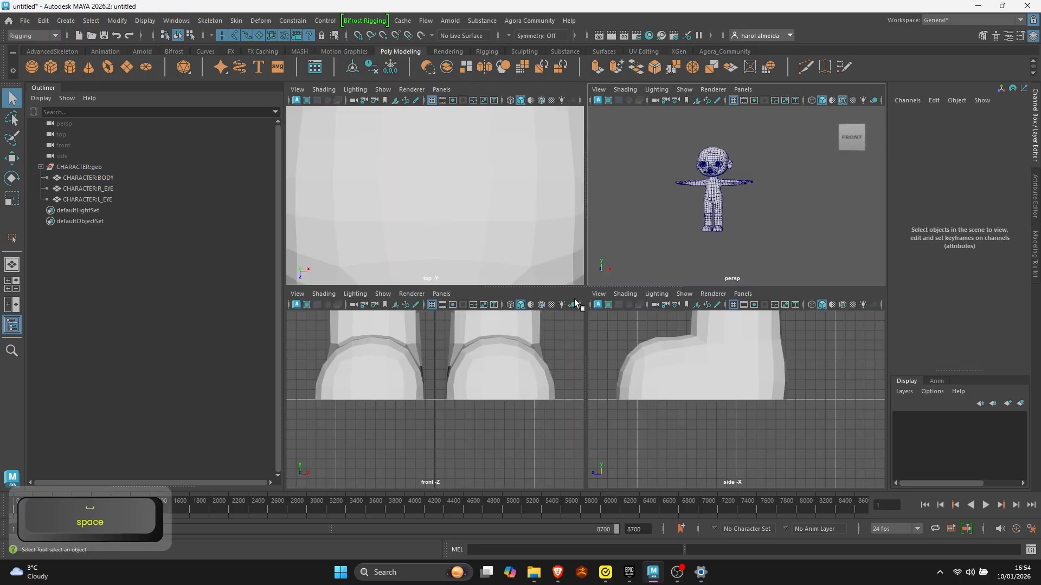
{"action": "key", "text": "space"}
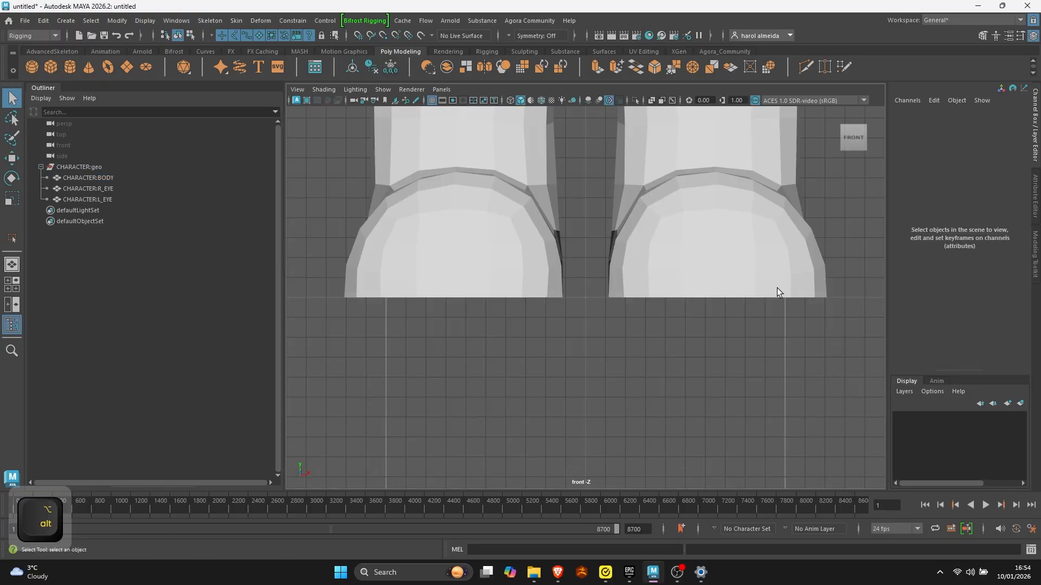
{"action": "right_click_drag", "start_coordinate": [777, 288], "coordinate": [422, 255], "text": "alt"}
{"action": "right_click_drag", "start_coordinate": [631, 244], "coordinate": [337, 227], "text": "alt"}
{"action": "right_click_drag", "start_coordinate": [623, 242], "coordinate": [408, 236], "text": "alt"}
{"action": "right_click_drag", "start_coordinate": [667, 244], "coordinate": [446, 227], "text": "alt"}
{"action": "right_click_drag", "start_coordinate": [618, 240], "coordinate": [405, 228], "text": "alt"}
{"action": "middle_click_drag", "start_coordinate": [623, 191], "coordinate": [602, 342], "text": "alt"}
{"action": "right_click_drag", "start_coordinate": [629, 316], "coordinate": [572, 318], "text": "alt"}
{"action": "middle_click_drag", "start_coordinate": [578, 290], "coordinate": [587, 250], "text": "alt"}
- Hide the grid in the front view and frame the character at a larger size
{"action": "left_click", "coordinate": [432, 100]}
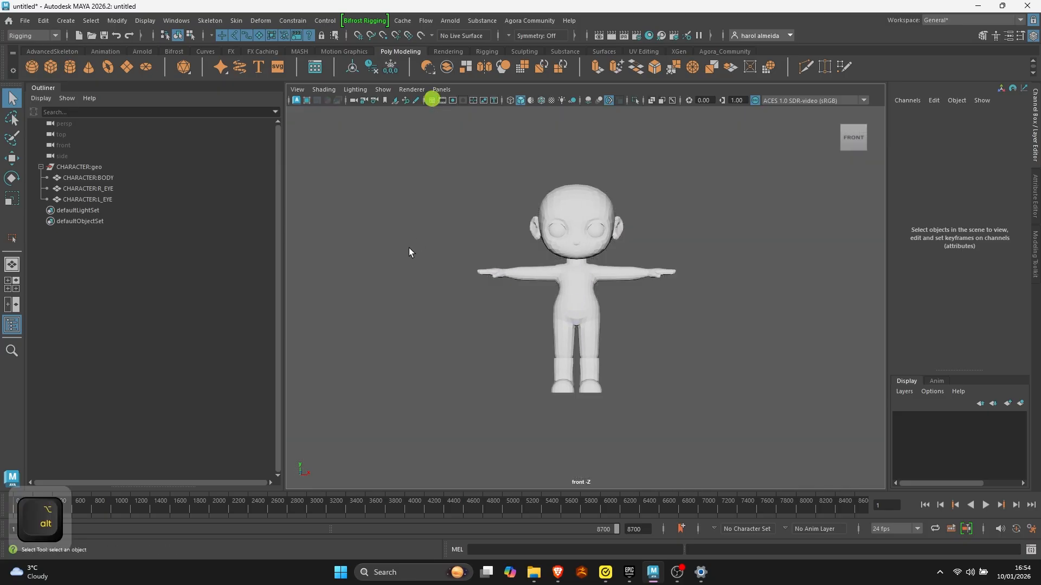
{"action": "right_click_drag", "start_coordinate": [409, 249], "coordinate": [513, 296], "text": "alt"}
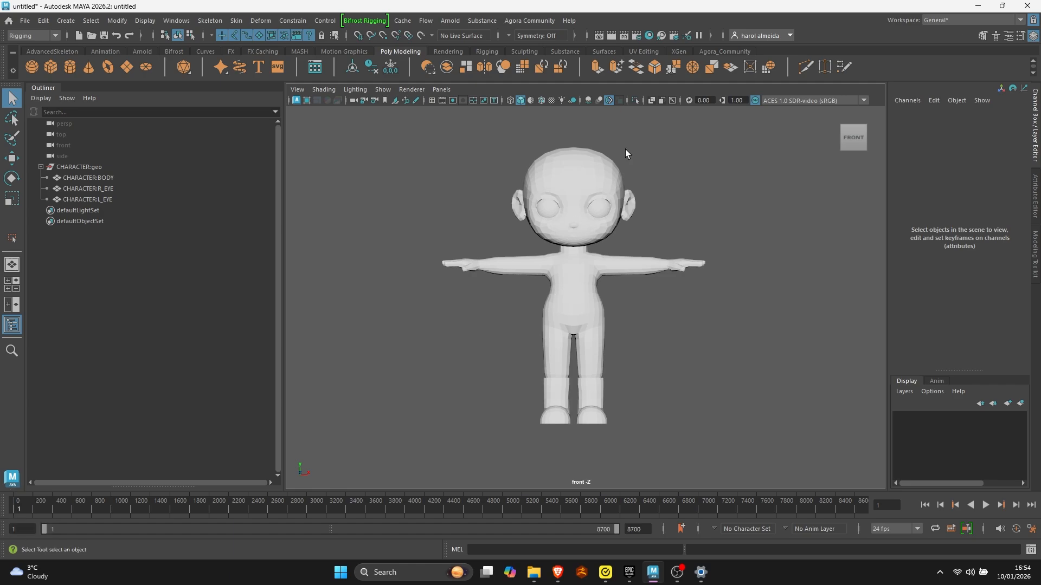
{"action": "right_click_drag", "start_coordinate": [625, 196], "coordinate": [640, 190], "text": "alt"}
{"action": "middle_click_drag", "start_coordinate": [639, 189], "coordinate": [601, 214], "text": "alt"}
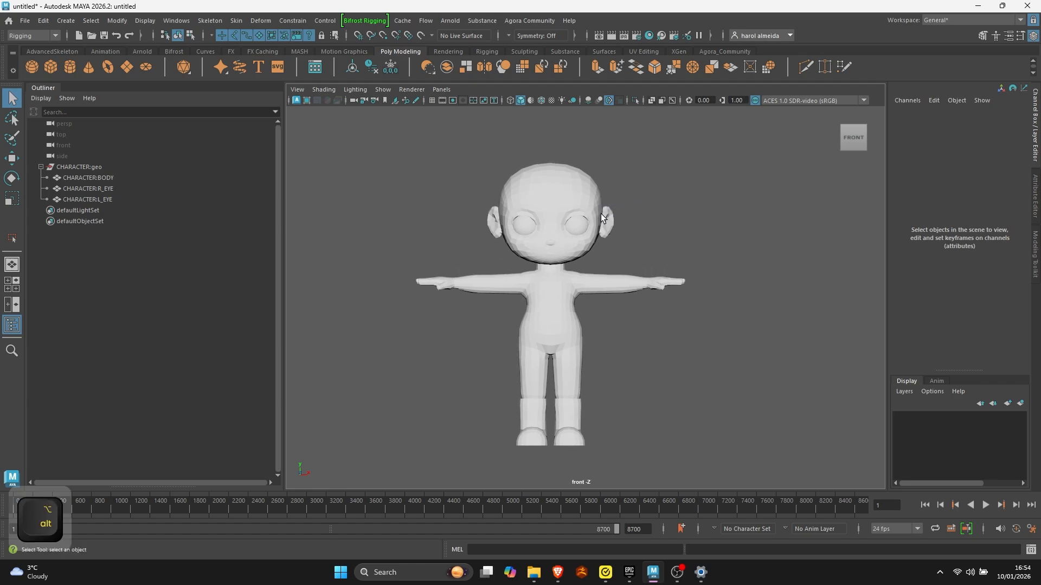
- Open the HumanIK window and place it beside the character
{"action": "left_click", "coordinate": [995, 37]}
{"action": "left_click_drag", "start_coordinate": [946, 90], "coordinate": [851, 94]}
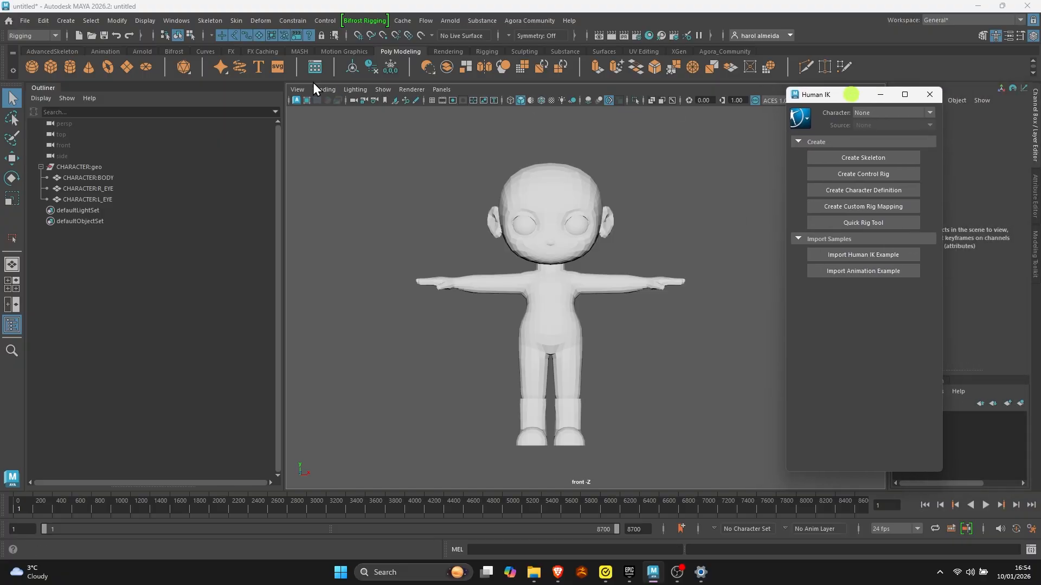
- Choose the Rigging menu set and create a HumanIK skeleton for the character
{"action": "left_click", "coordinate": [44, 34]}
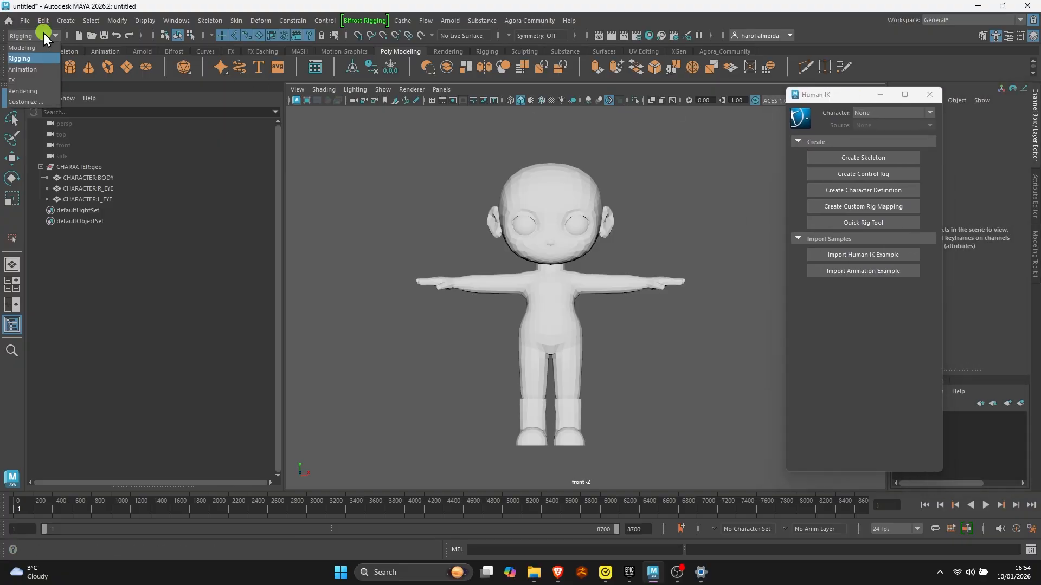
{"action": "left_click", "coordinate": [27, 58]}
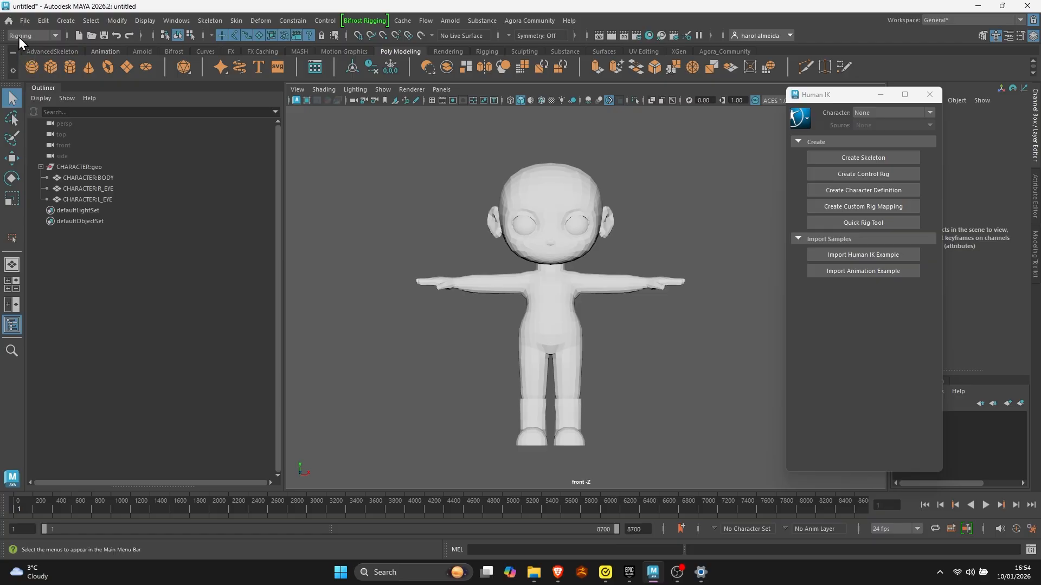
{"action": "left_click", "coordinate": [27, 36]}
{"action": "left_click", "coordinate": [35, 57]}
{"action": "left_click", "coordinate": [841, 158]}
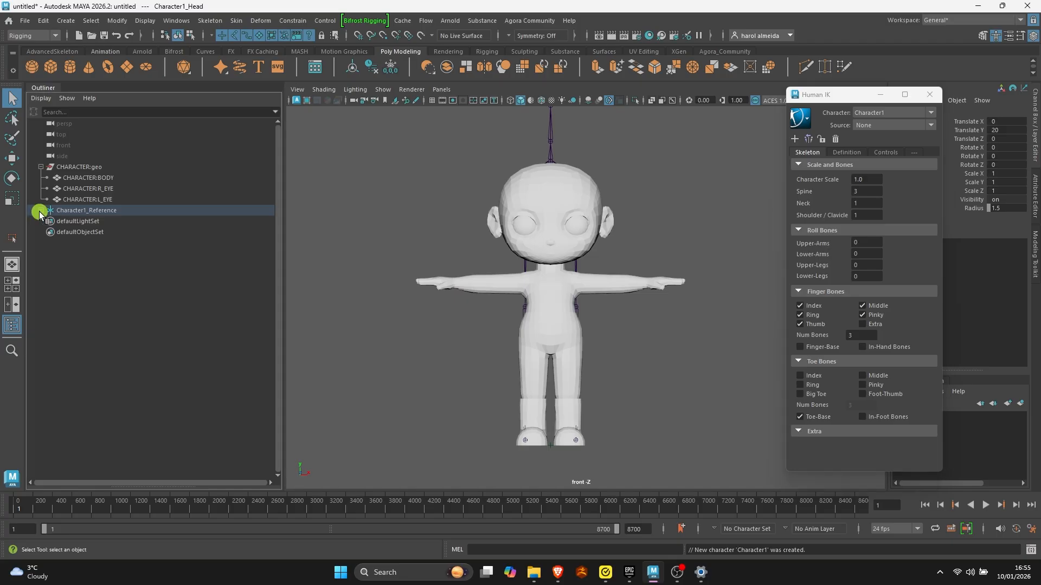
- Expand the new skeleton's complete joint hierarchy in the Outliner and look through its joints
{"action": "left_click", "coordinate": [41, 210]}
{"action": "left_click", "coordinate": [47, 221]}
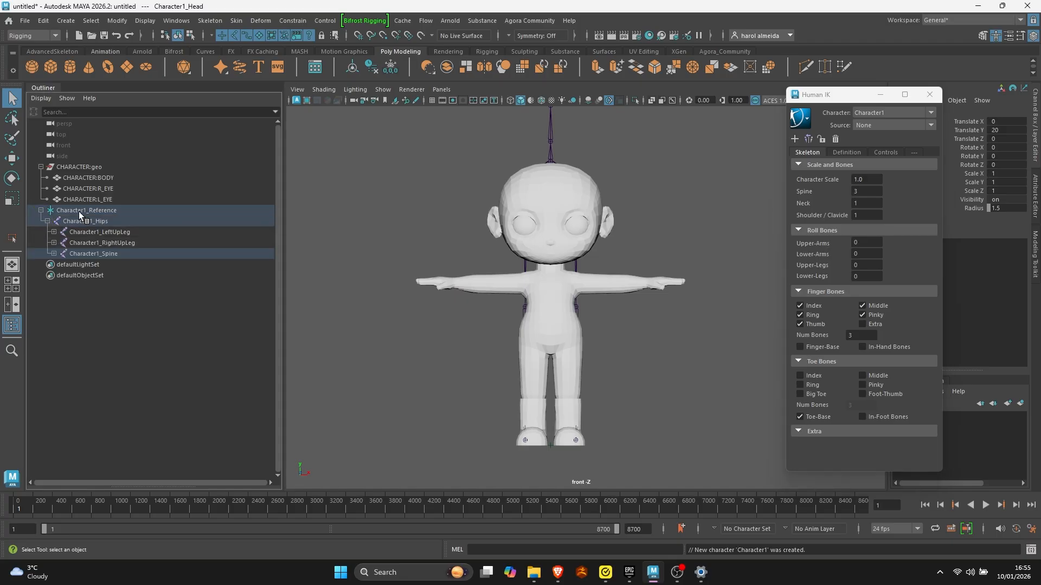
{"action": "left_click", "coordinate": [41, 210]}
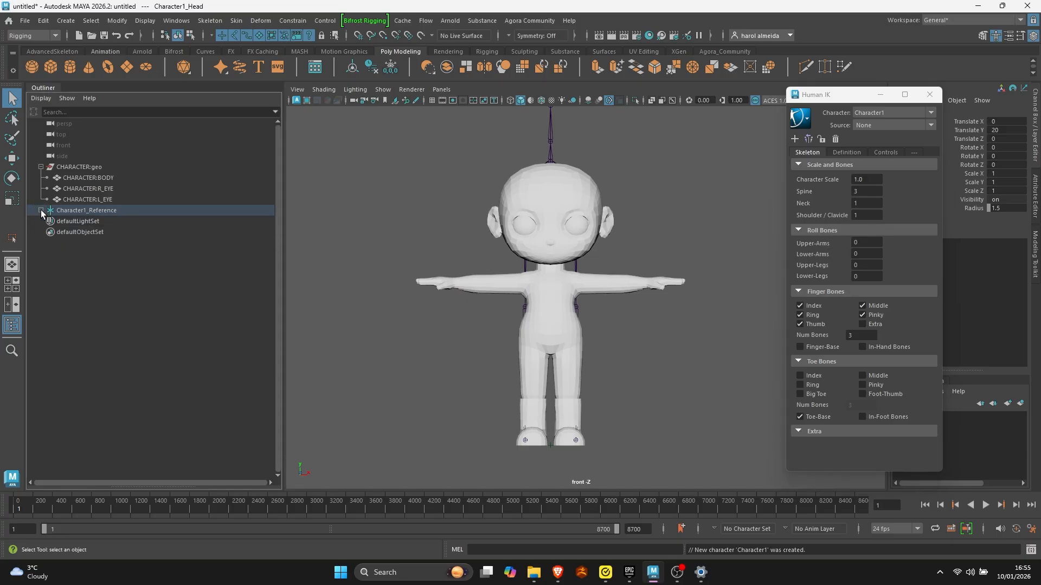
{"action": "left_click", "coordinate": [41, 211], "text": "shift"}
{"action": "scroll", "coordinate": [138, 367], "scroll_direction": "down", "scroll_amount": 13}
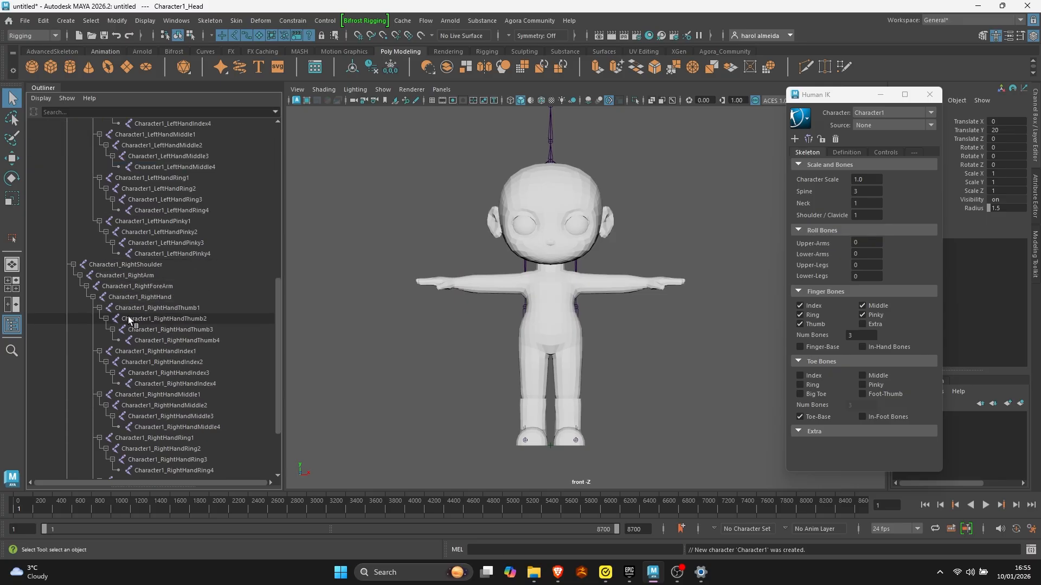
{"action": "scroll", "coordinate": [160, 441], "scroll_direction": "up", "scroll_amount": 11}
- Select the Character1_Reference node and compare the whole skeleton's size with the character in the front view
{"action": "right_click_drag", "start_coordinate": [472, 254], "coordinate": [320, 257], "text": "alt"}
{"action": "middle_click_drag", "start_coordinate": [426, 253], "coordinate": [431, 282], "text": "alt"}
{"action": "scroll", "coordinate": [131, 217], "scroll_direction": "up", "scroll_amount": 3}
{"action": "left_click", "coordinate": [131, 209]}
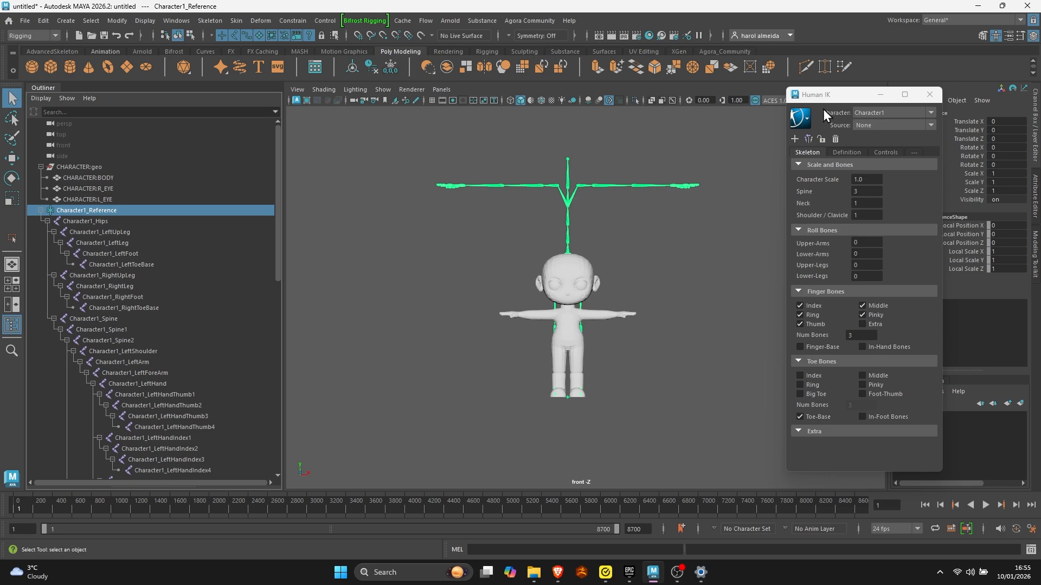
- Rename the HumanIK character as MY_CHARACTER
{"action": "left_click", "coordinate": [801, 119]}
{"action": "left_click", "coordinate": [834, 121]}
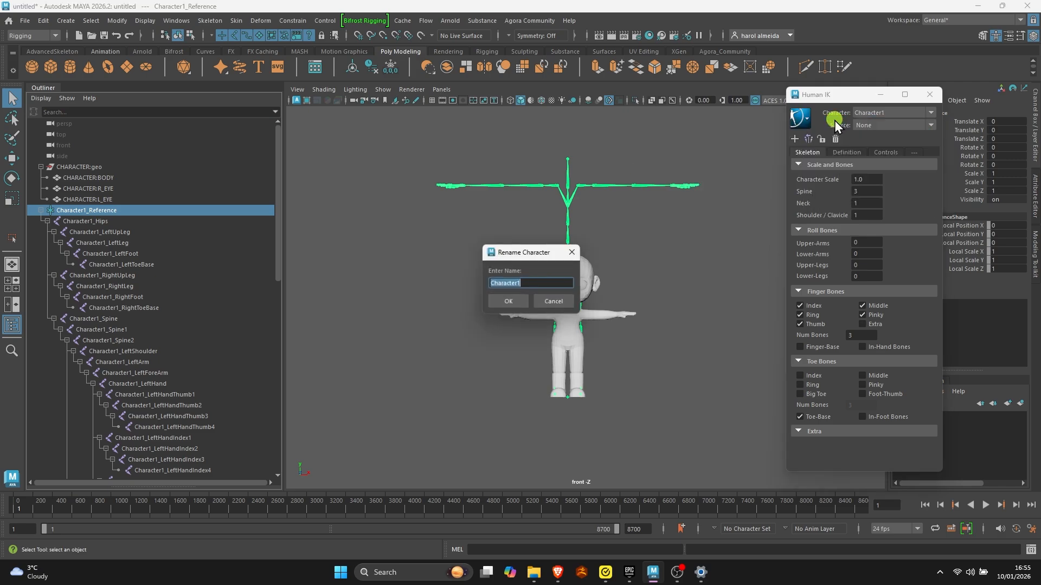
{"action": "type", "text": "MYCHARACTER"}
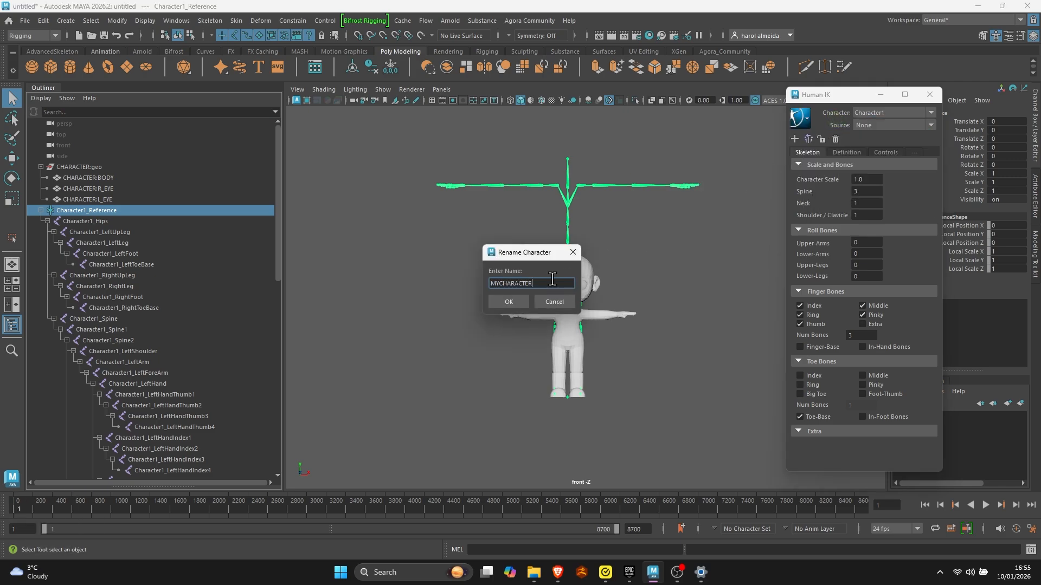
{"action": "key", "text": "Left"}
{"action": "key", "text": "Left"}
{"action": "key", "text": "Left"}
{"action": "key", "text": "Left"}
{"action": "key", "text": "Left"}
{"action": "key", "text": "Left"}
{"action": "key", "text": "Left"}
{"action": "key", "text": "Left"}
{"action": "key", "text": "Left"}
{"action": "type", "text": "_"}
{"action": "key", "text": "Return"}
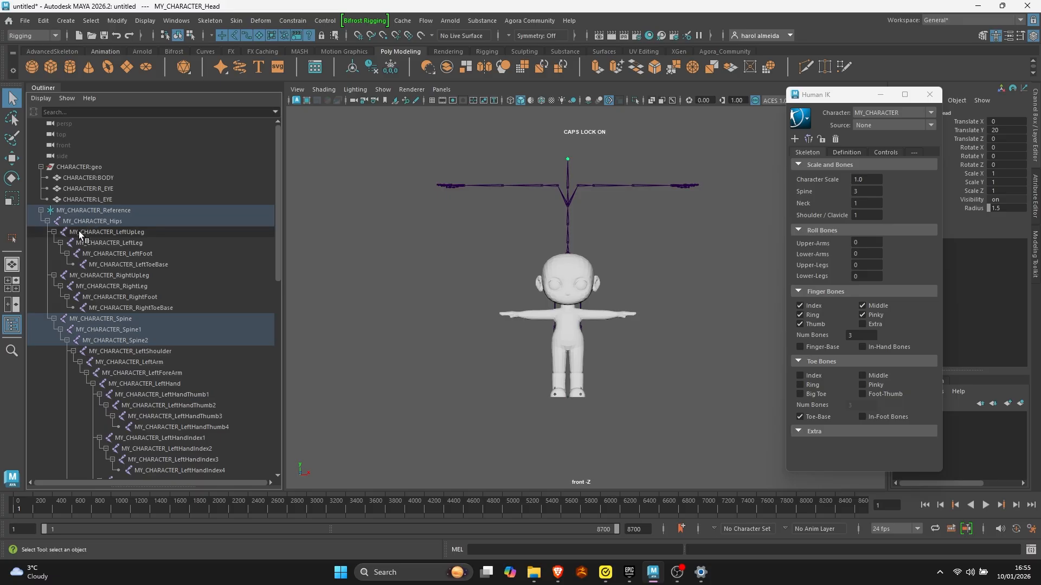
- Examine the left leg chain by selecting its joints one after another from MY_CHARACTER_Hips to MY_CHARACTER_LeftToeBase
{"action": "left_click", "coordinate": [119, 222]}
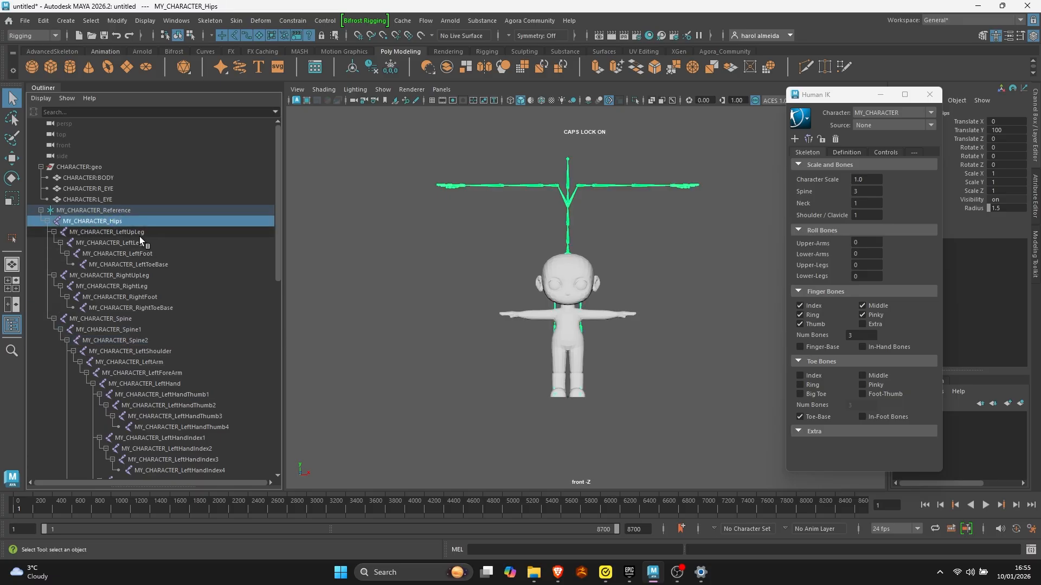
{"action": "left_click", "coordinate": [138, 232]}
{"action": "left_click", "coordinate": [148, 244]}
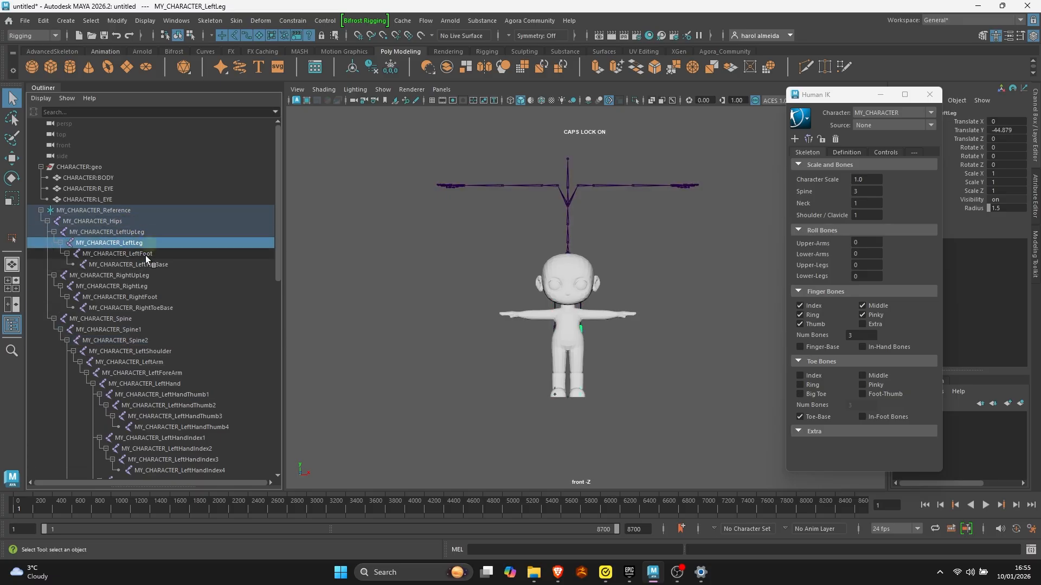
{"action": "left_click", "coordinate": [145, 254]}
{"action": "left_click", "coordinate": [151, 265]}
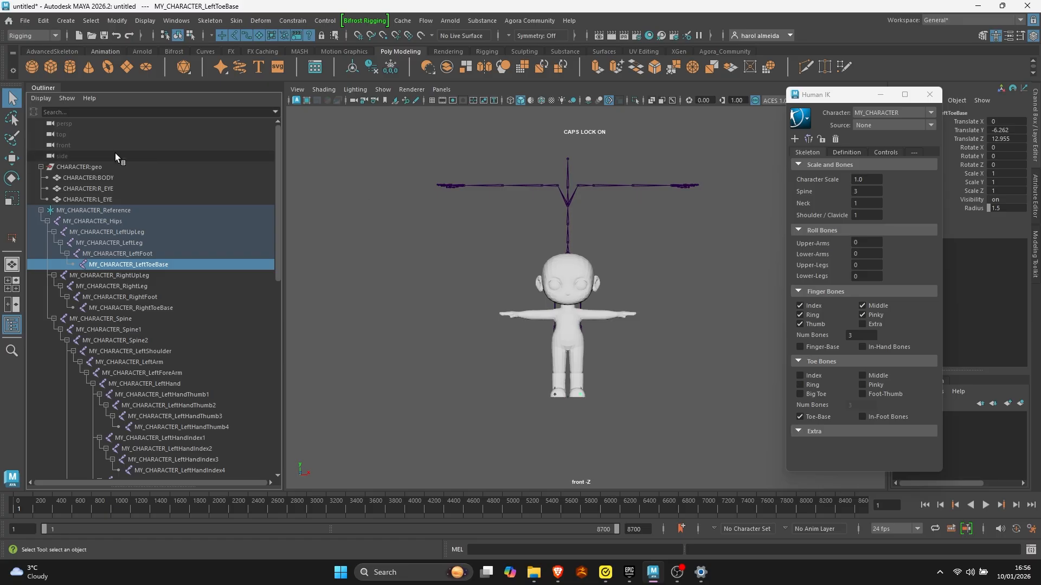
- Collapse the CHARACTER:geo group in the Outliner and hide it so only the skeleton shows
{"action": "left_click", "coordinate": [41, 167]}
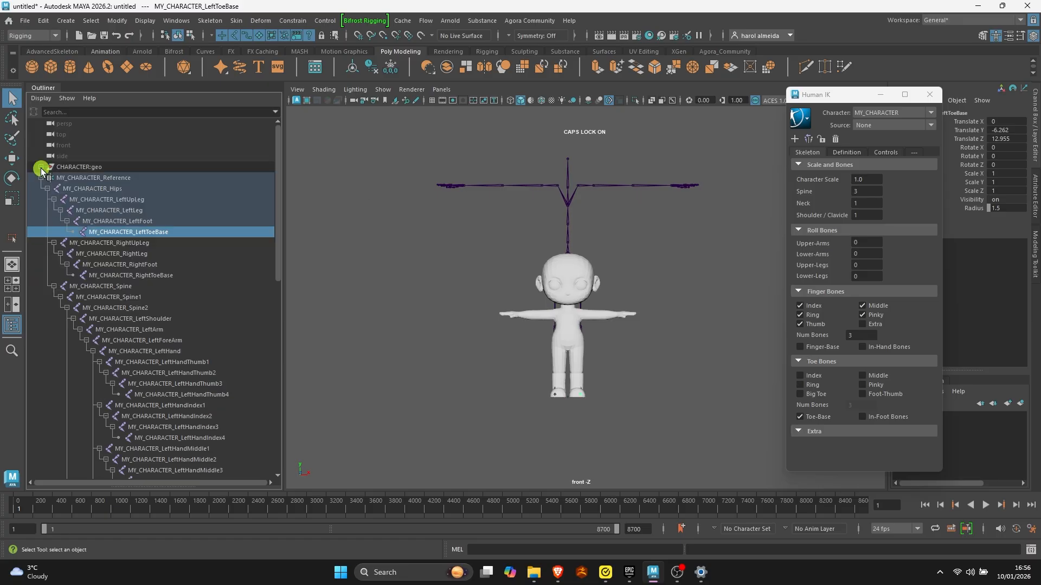
{"action": "left_click", "coordinate": [95, 169]}
{"action": "key", "text": "h"}
{"action": "left_click", "coordinate": [497, 308]}
{"action": "scroll", "coordinate": [597, 279], "scroll_direction": "up", "scroll_amount": 2}
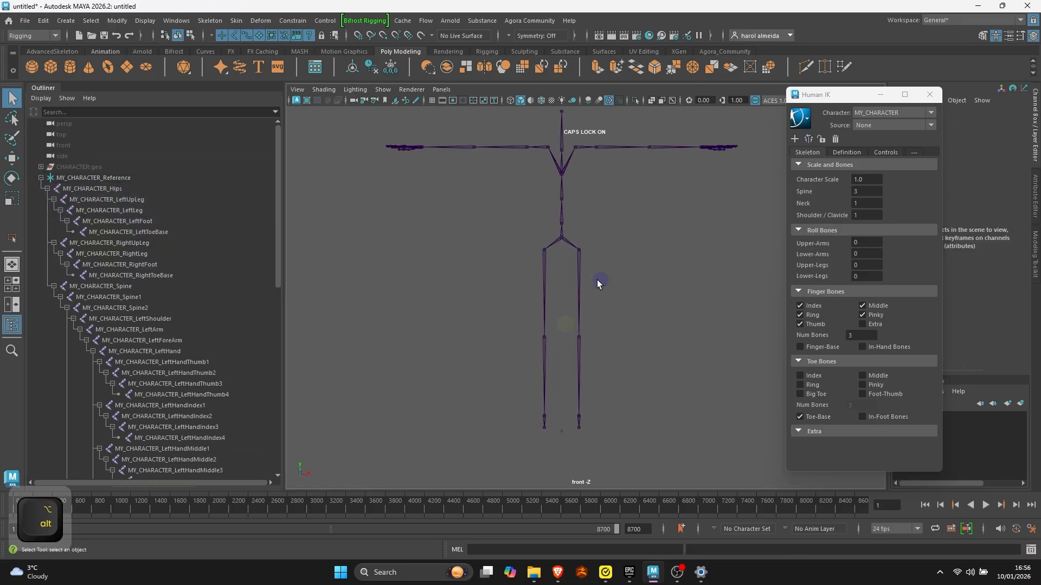
- Select MY_CHARACTER_Reference, show the grid in the front view and examine the reference node's position between the feet
{"action": "left_click_drag", "start_coordinate": [561, 290], "coordinate": [432, 255], "text": "alt"}
{"action": "left_click", "coordinate": [152, 178]}
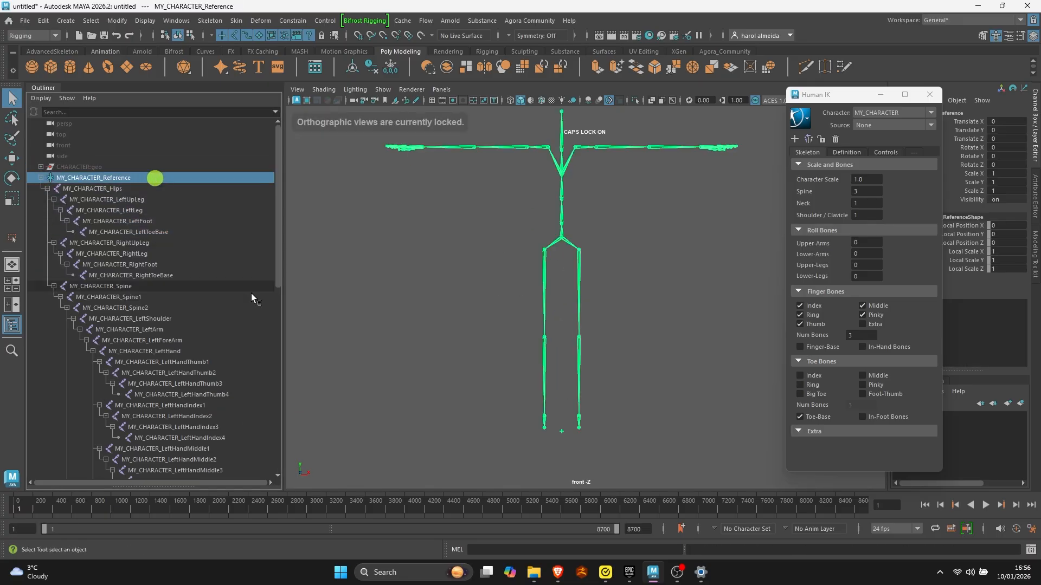
{"action": "left_click", "coordinate": [556, 443]}
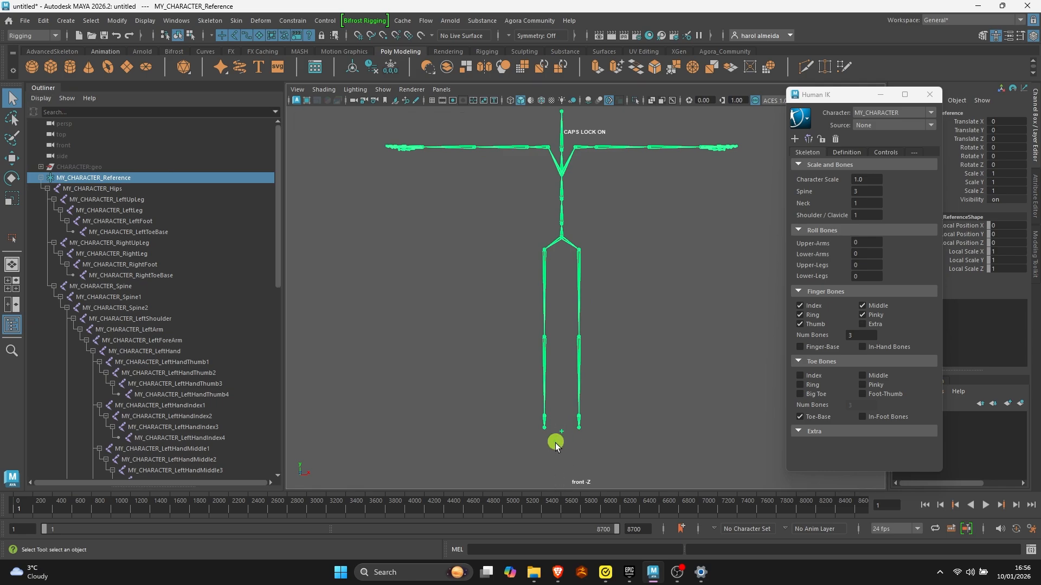
{"action": "right_click_drag", "start_coordinate": [558, 437], "coordinate": [659, 472], "text": "alt"}
{"action": "middle_click_drag", "start_coordinate": [608, 421], "coordinate": [538, 257], "text": "alt"}
{"action": "right_click_drag", "start_coordinate": [537, 257], "coordinate": [601, 362], "text": "alt"}
{"action": "middle_click_drag", "start_coordinate": [347, 271], "coordinate": [451, 271], "text": "alt"}
{"action": "right_click_drag", "start_coordinate": [450, 271], "coordinate": [523, 362], "text": "alt"}
{"action": "right_click_drag", "start_coordinate": [569, 262], "coordinate": [554, 261], "text": "alt"}
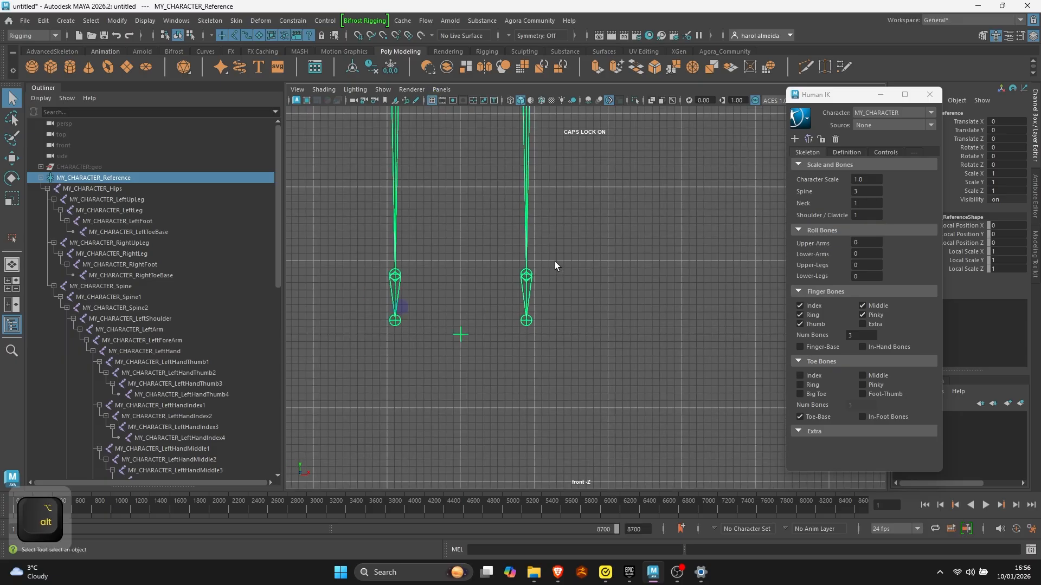
{"action": "right_click_drag", "start_coordinate": [460, 294], "coordinate": [365, 281], "text": "alt"}
{"action": "middle_click_drag", "start_coordinate": [570, 206], "coordinate": [571, 397], "text": "alt"}
- Switch to the maximized perspective view and view the whole skeleton at an angle
{"action": "key", "text": "space"}
{"action": "key", "text": "space"}
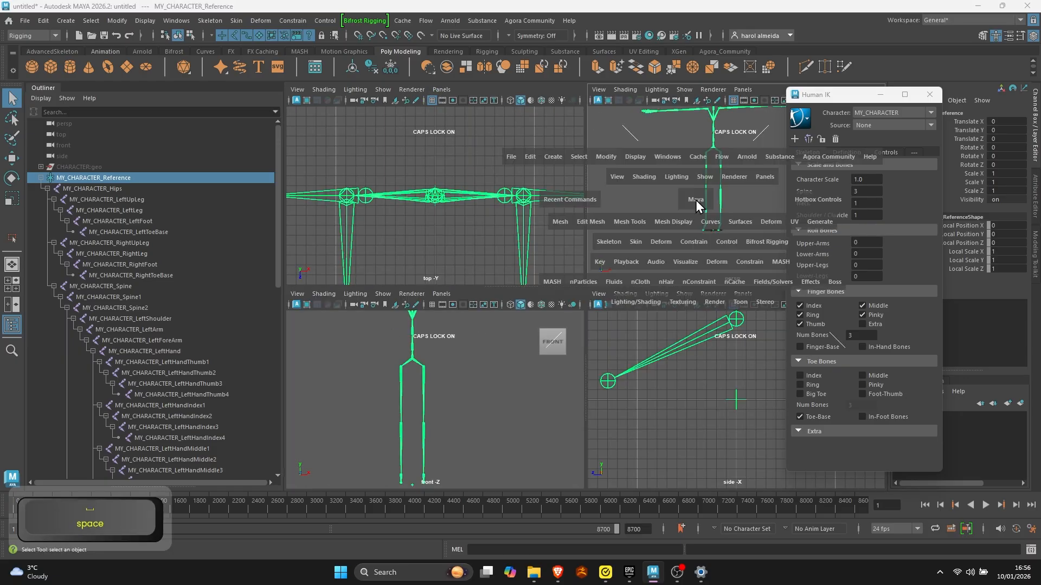
{"action": "left_click_drag", "start_coordinate": [608, 303], "coordinate": [573, 314], "text": "alt"}
{"action": "right_click_drag", "start_coordinate": [418, 333], "coordinate": [390, 332], "text": "alt"}
{"action": "middle_click_drag", "start_coordinate": [488, 287], "coordinate": [477, 374], "text": "alt"}
{"action": "left_click_drag", "start_coordinate": [478, 362], "coordinate": [509, 360], "text": "alt"}
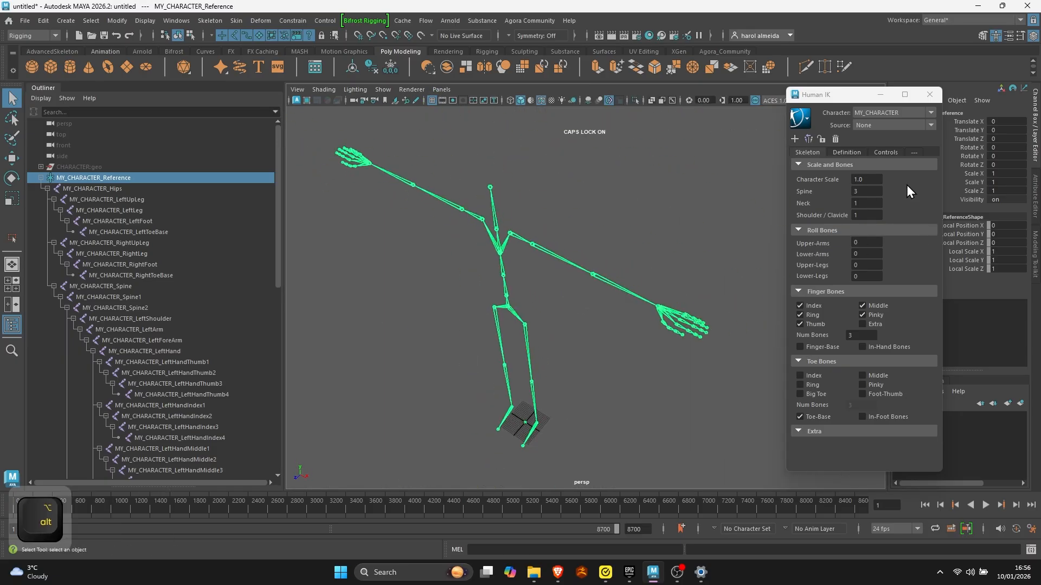
- Collapse all skeleton settings sections in the HumanIK window except Scale and Bones
{"action": "left_click", "coordinate": [799, 165]}
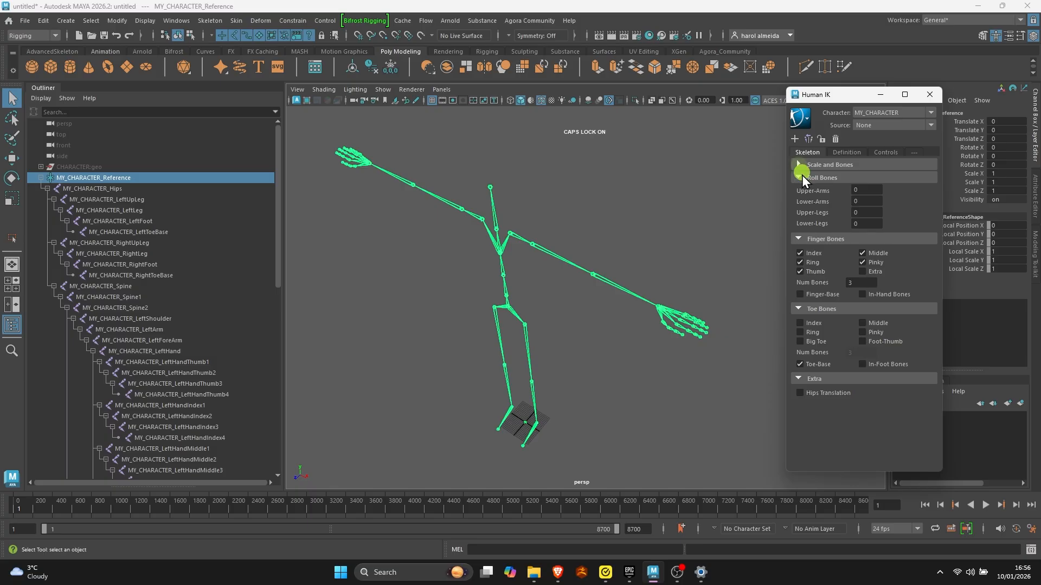
{"action": "left_click", "coordinate": [801, 175]}
{"action": "left_click", "coordinate": [796, 191]}
{"action": "left_click", "coordinate": [799, 204]}
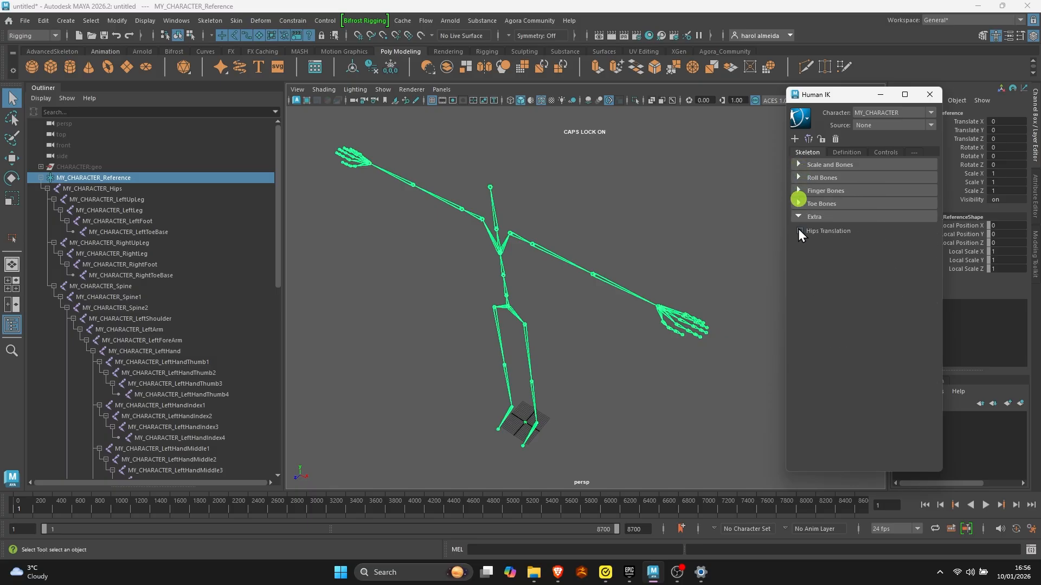
{"action": "left_click", "coordinate": [797, 216]}
{"action": "left_click", "coordinate": [800, 165]}
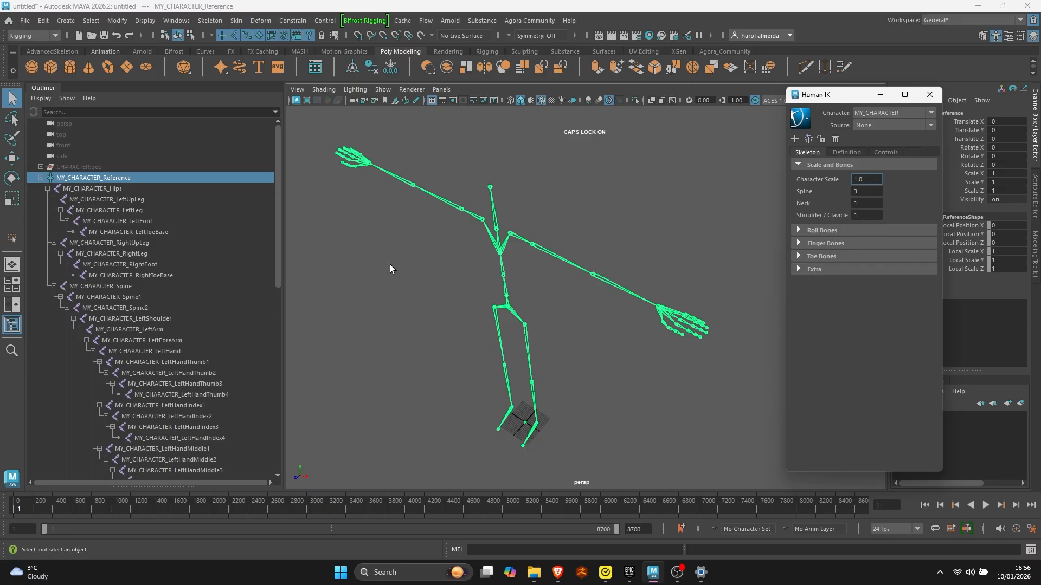
- Examine the spine chain by selecting the MY_CHARACTER_Spine, Spine1 and Spine2 joints together
{"action": "left_click_drag", "start_coordinate": [477, 318], "coordinate": [510, 337], "text": "alt"}
{"action": "double_click", "coordinate": [845, 190]}
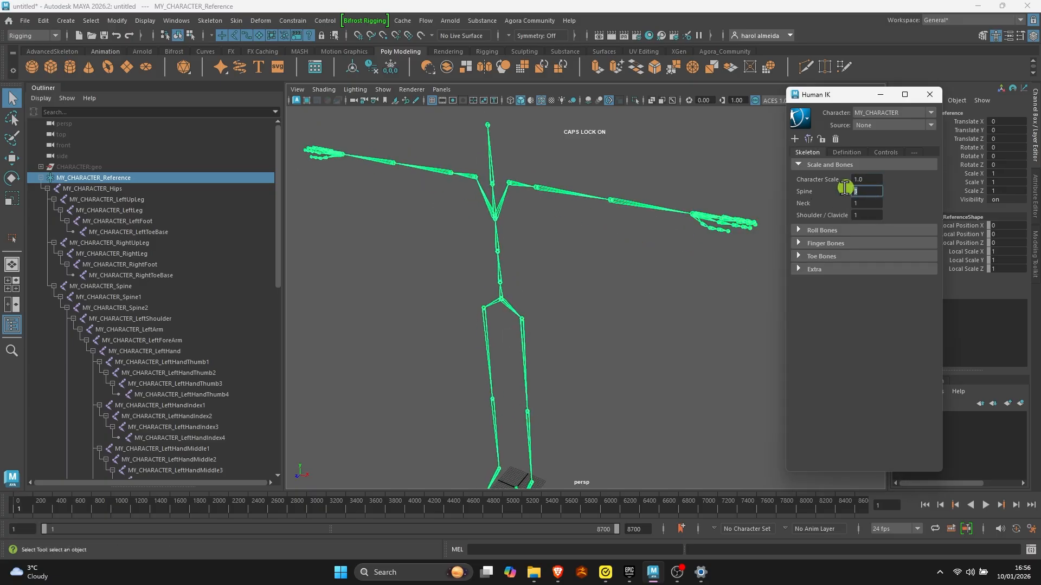
{"action": "left_click", "coordinate": [501, 282]}
{"action": "key", "text": "Down"}
{"action": "key", "text": "Down"}
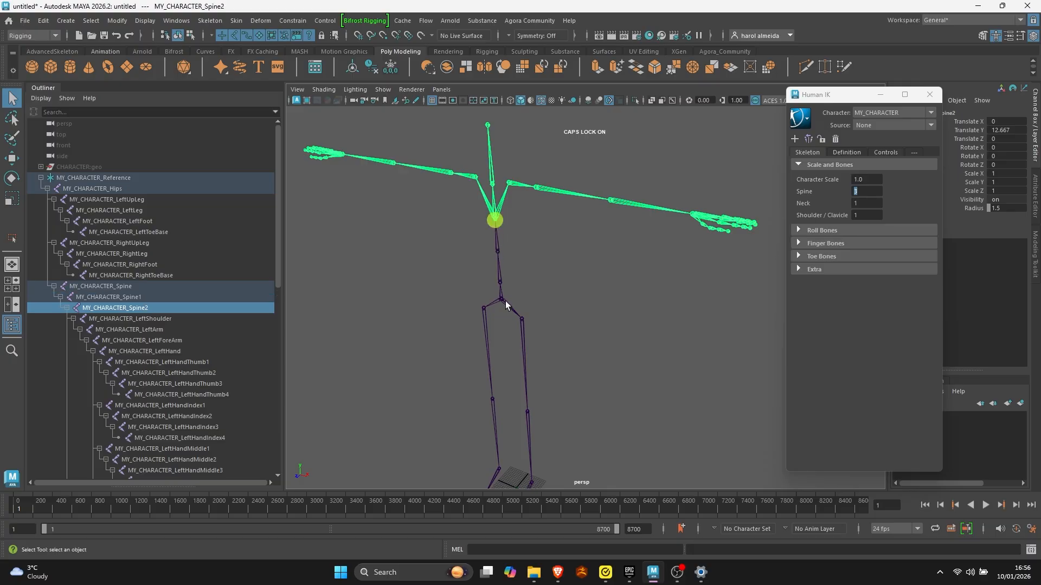
{"action": "left_click", "coordinate": [146, 288]}
{"action": "left_click", "coordinate": [147, 296], "text": "ctrl"}
{"action": "left_click", "coordinate": [147, 304], "text": "ctrl"}
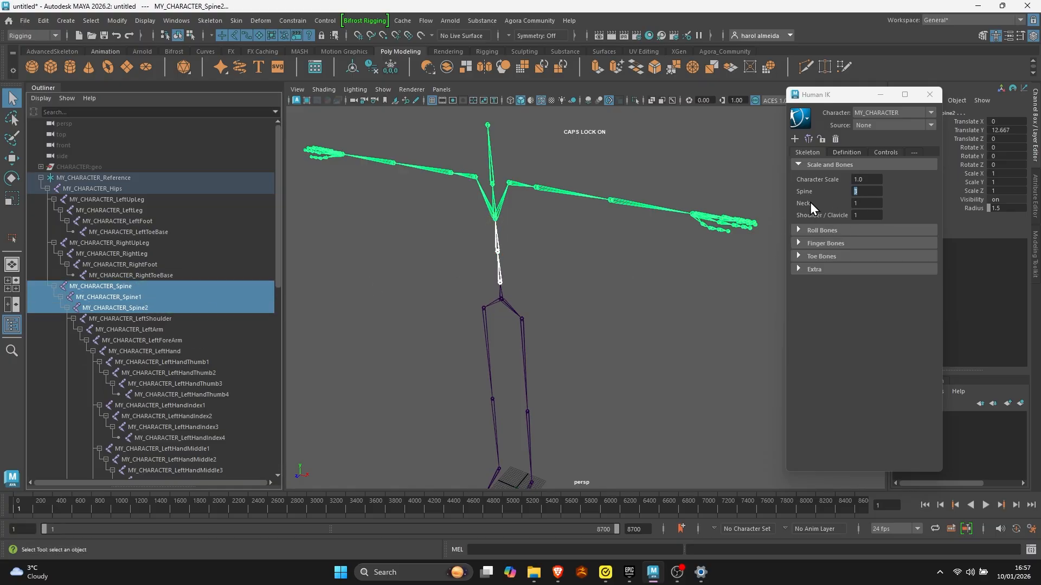
- Locate the neck joint in the hierarchy and set the skeleton's number of neck bones to 2
{"action": "key", "text": "Tab"}
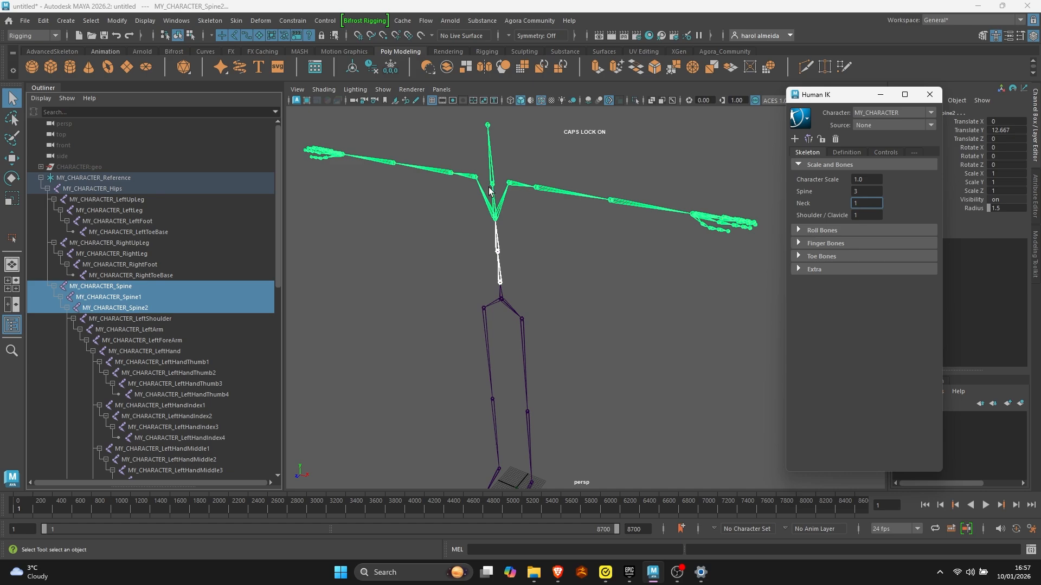
{"action": "left_click", "coordinate": [490, 187]}
{"action": "scroll", "coordinate": [125, 310], "scroll_direction": "down", "scroll_amount": 6}
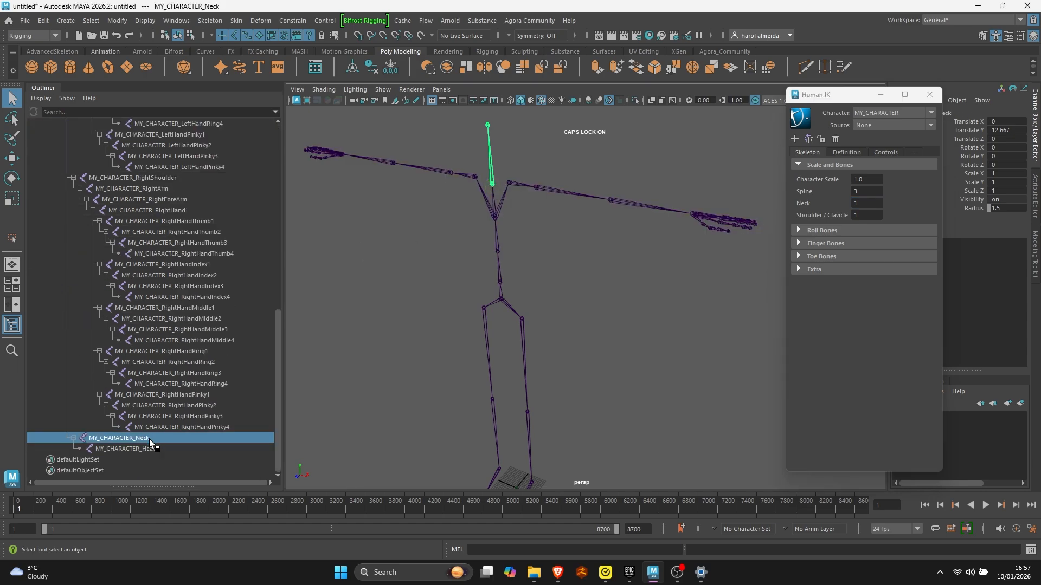
{"action": "left_click", "coordinate": [866, 203]}
{"action": "type", "text": "2"}
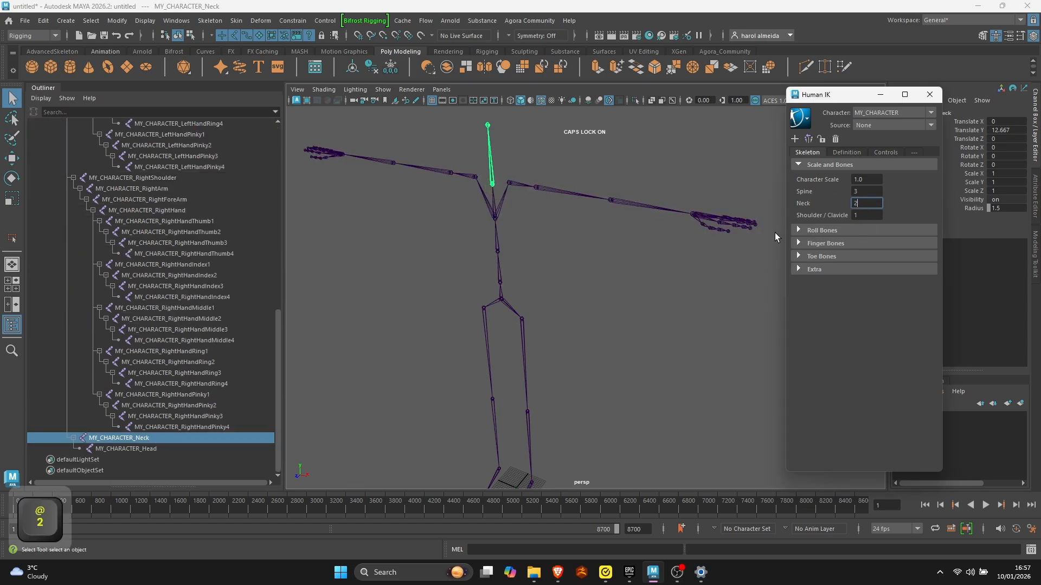
{"action": "key", "text": "Return"}
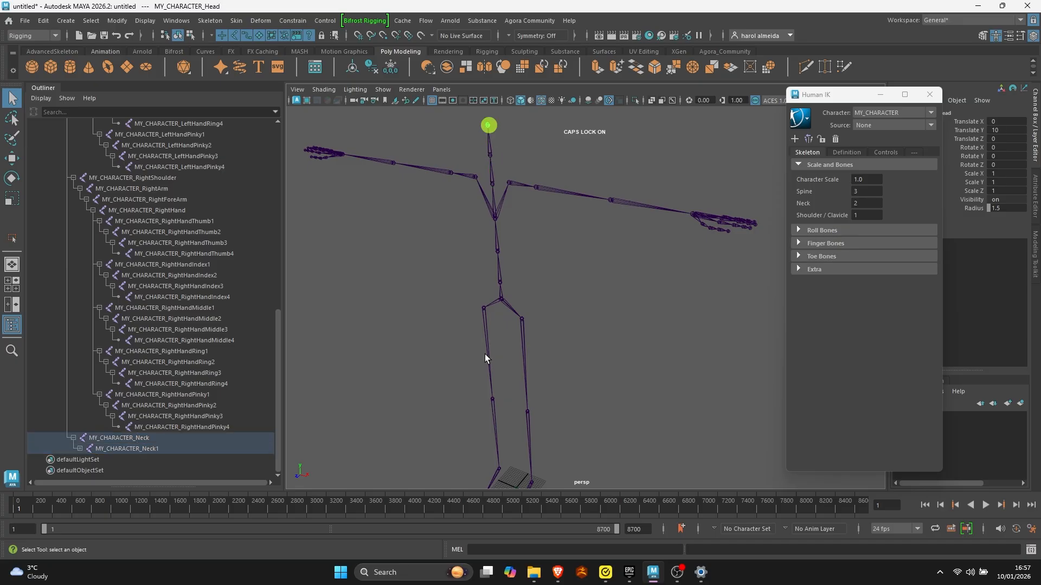
- Try a spine with 4 bones and inspect its joints by selecting them in the perspective view
{"action": "left_click", "coordinate": [497, 251]}
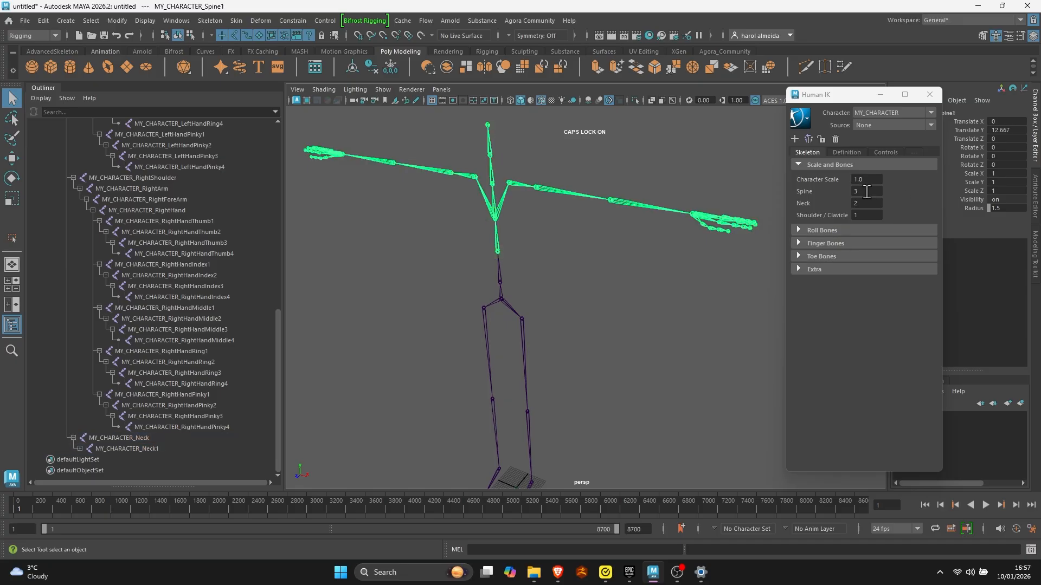
{"action": "left_click", "coordinate": [866, 191]}
{"action": "type", "text": "4"}
{"action": "key", "text": "Return"}
{"action": "left_click", "coordinate": [496, 260]}
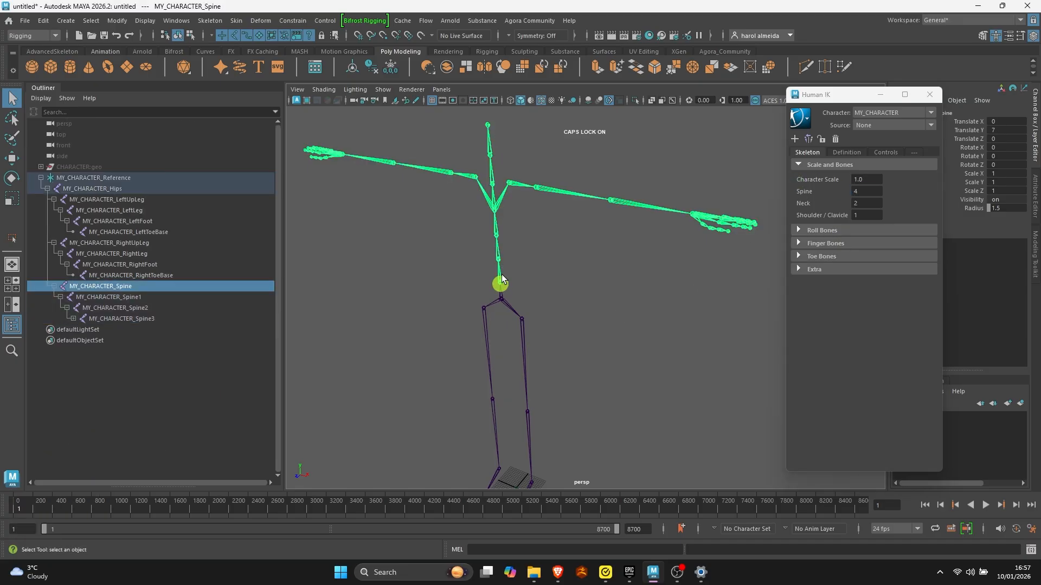
{"action": "left_click", "coordinate": [496, 235]}
{"action": "left_click", "coordinate": [495, 213]}
- Set the skeleton's number of spine bones to 3
{"action": "left_click_drag", "start_coordinate": [865, 190], "coordinate": [809, 186]}
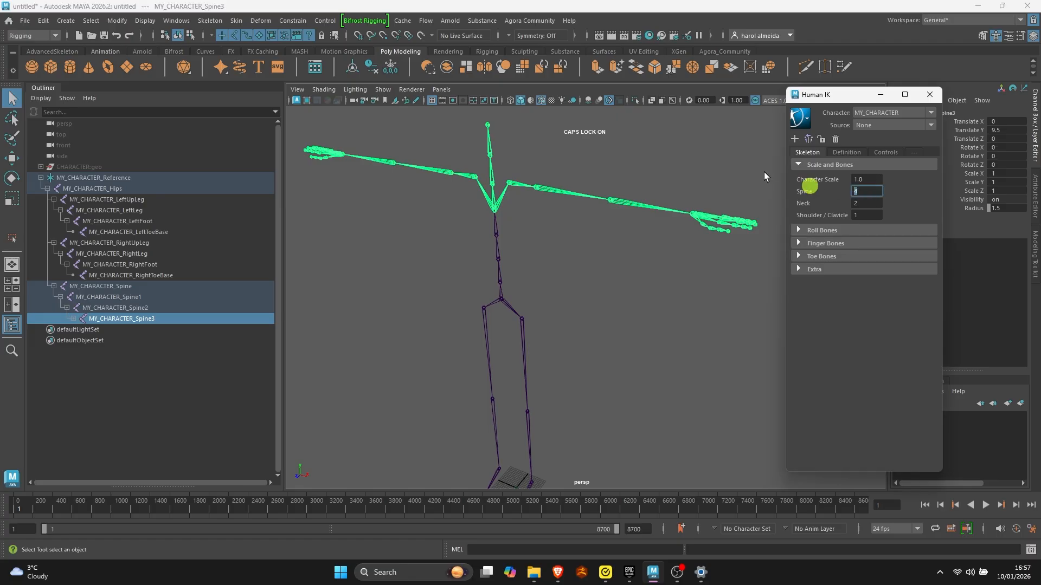
{"action": "type", "text": "3"}
{"action": "key", "text": "Return"}
- Set the Upper-Arms roll bones to 1 and select the left upper arm's roll joint
{"action": "left_click", "coordinate": [800, 229]}
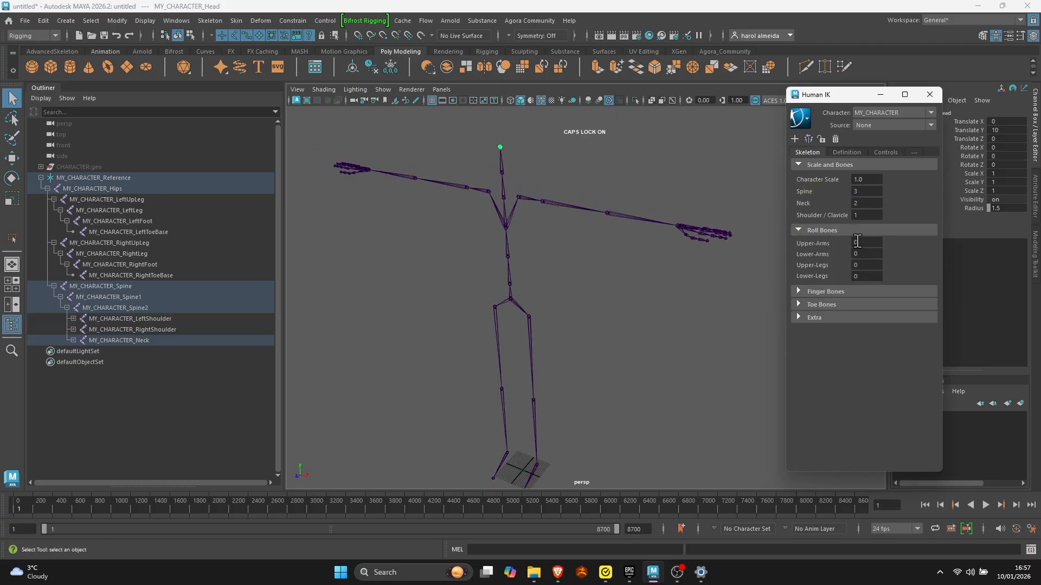
{"action": "type", "text": "1"}
{"action": "key", "text": "Return"}
{"action": "left_click", "coordinate": [548, 204]}
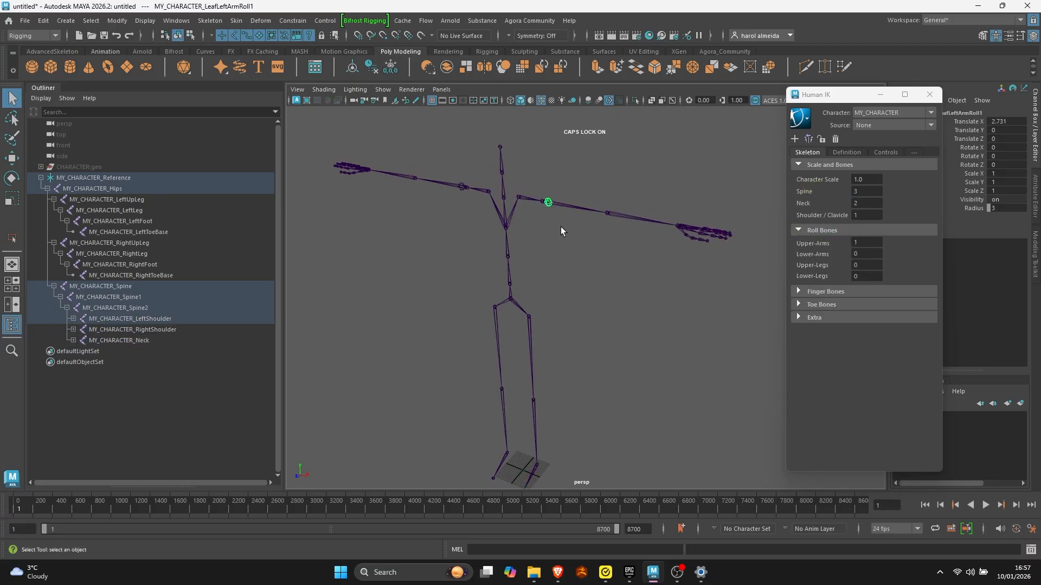
- Try moving and rotating the left upper arm's roll joint, and undo both changes
{"action": "key", "text": "w"}
{"action": "middle_click_drag", "start_coordinate": [606, 249], "coordinate": [587, 324], "text": "alt"}
{"action": "scroll", "coordinate": [587, 324], "scroll_direction": "up", "scroll_amount": 5}
{"action": "key", "text": "e"}
{"action": "left_click_drag", "start_coordinate": [469, 210], "coordinate": [483, 237]}
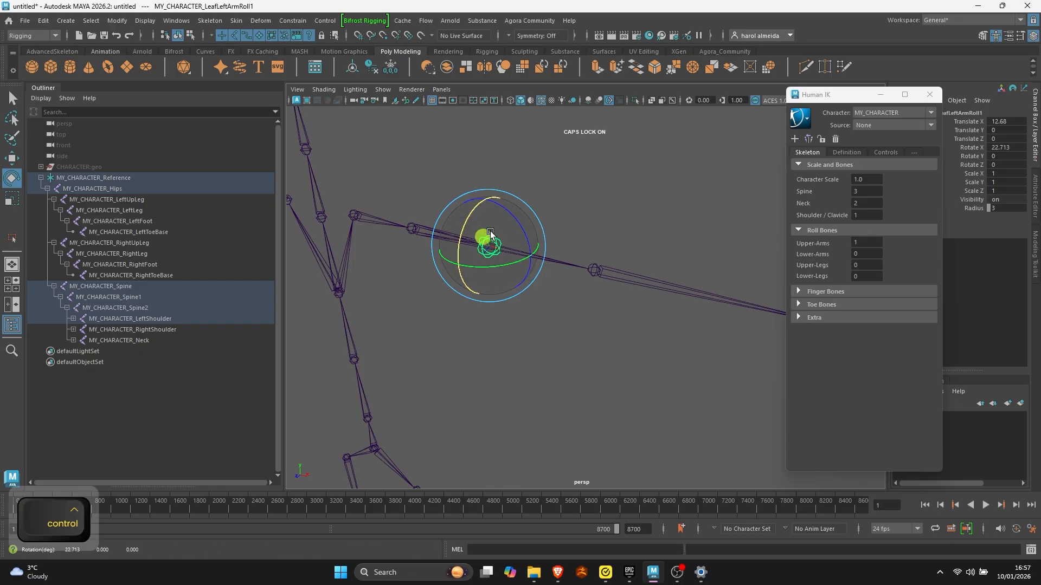
{"action": "key", "text": "ctrl+z"}
{"action": "key", "text": "ctrl+z"}
- Set the skeleton's Upper-Arms roll bones to 0
{"action": "key", "text": "q"}
{"action": "scroll", "coordinate": [446, 246], "scroll_direction": "down", "scroll_amount": 5}
{"action": "left_click", "coordinate": [862, 242]}
{"action": "type", "text": "0"}
{"action": "key", "text": "Return"}
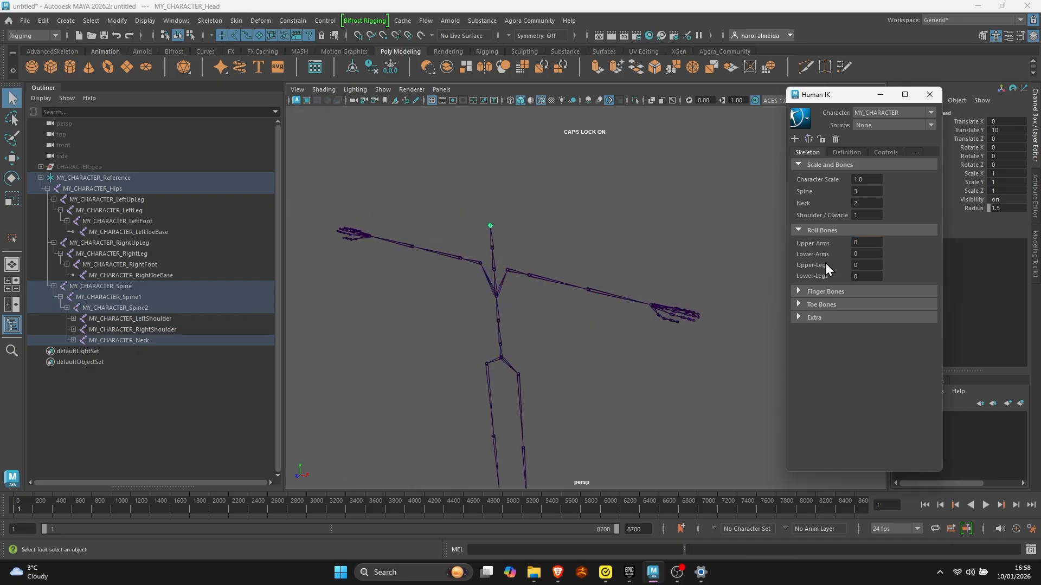
- Try 4 roll bones on the Upper-Legs and reset the count to 0
{"action": "scroll", "coordinate": [587, 351], "scroll_direction": "down", "scroll_amount": 1}
{"action": "middle_click_drag", "start_coordinate": [587, 351], "coordinate": [601, 250], "text": "alt"}
{"action": "scroll", "coordinate": [601, 250], "scroll_direction": "up", "scroll_amount": 3}
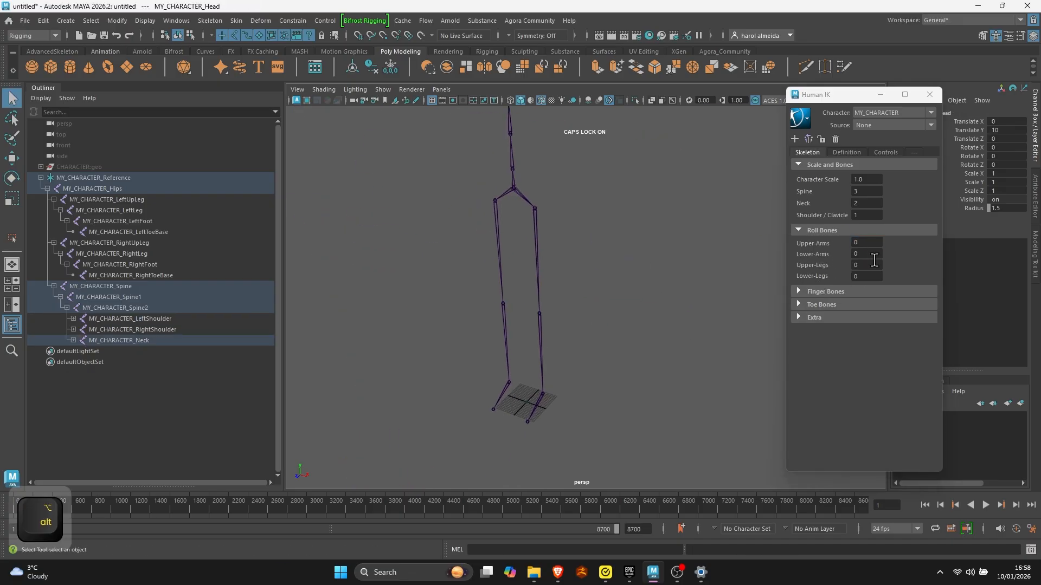
{"action": "type", "text": "4"}
{"action": "left_click_drag", "start_coordinate": [872, 264], "coordinate": [803, 262]}
{"action": "key", "text": "Return"}
{"action": "type", "text": "0"}
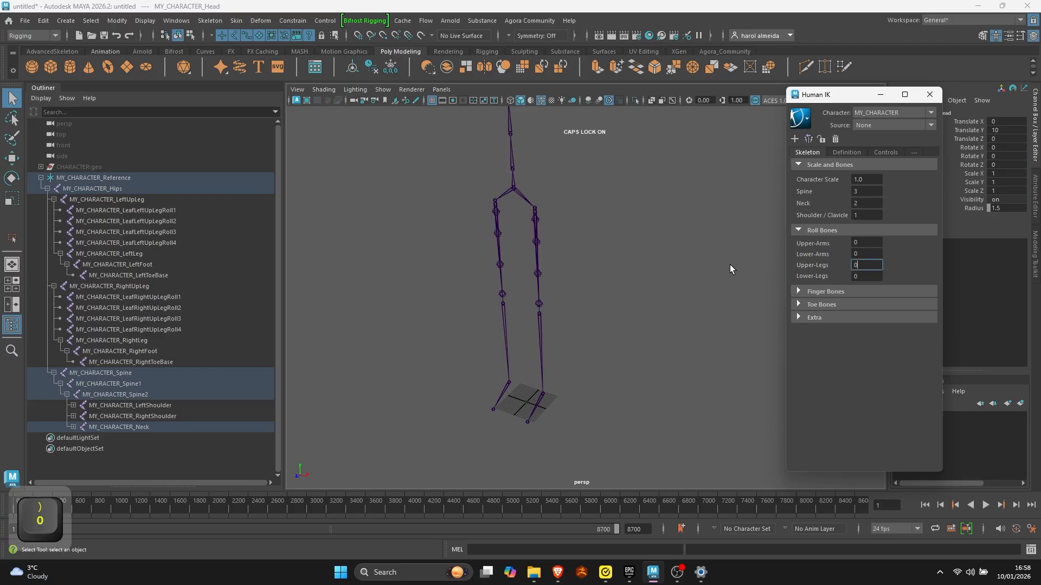
{"action": "left_click", "coordinate": [537, 304]}
{"action": "key", "text": "Return"}
- Try 4 Upper-Legs roll bones, testing the left thigh's roll joints with a rotation that is undone
{"action": "left_click_drag", "start_coordinate": [869, 265], "coordinate": [824, 265]}
{"action": "type", "text": "4"}
{"action": "key", "text": "Return"}
{"action": "left_click", "coordinate": [538, 303]}
{"action": "left_click", "coordinate": [537, 275], "text": "shift"}
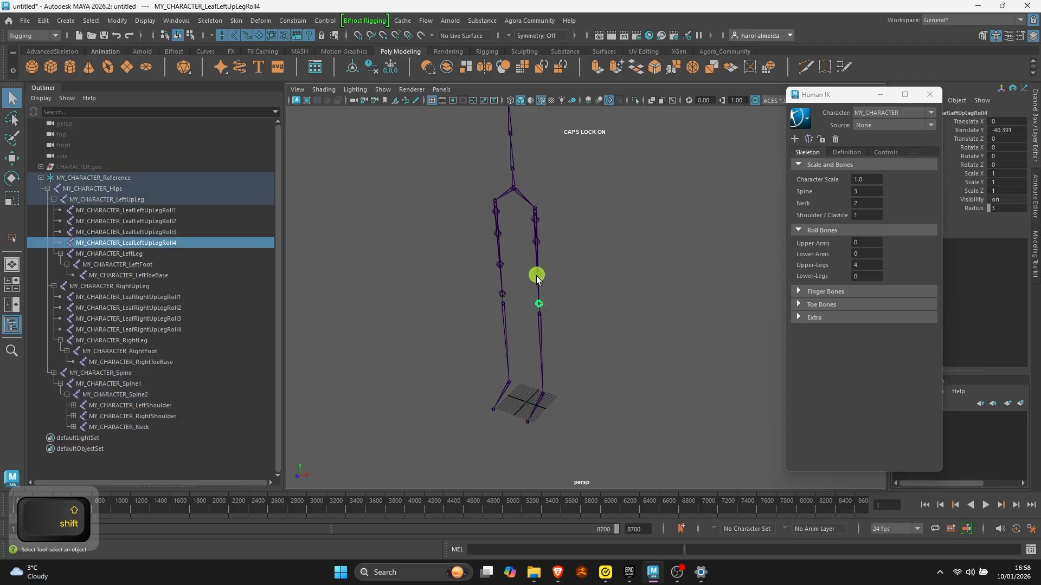
{"action": "left_click", "coordinate": [536, 242], "text": "shift"}
{"action": "key", "text": "e"}
{"action": "left_click_drag", "start_coordinate": [562, 258], "coordinate": [554, 256]}
{"action": "key", "text": "ctrl+z"}
- Set the Upper-Legs roll bones back to 0
{"action": "left_click_drag", "start_coordinate": [869, 264], "coordinate": [823, 261]}
{"action": "type", "text": "0"}
{"action": "key", "text": "Return"}
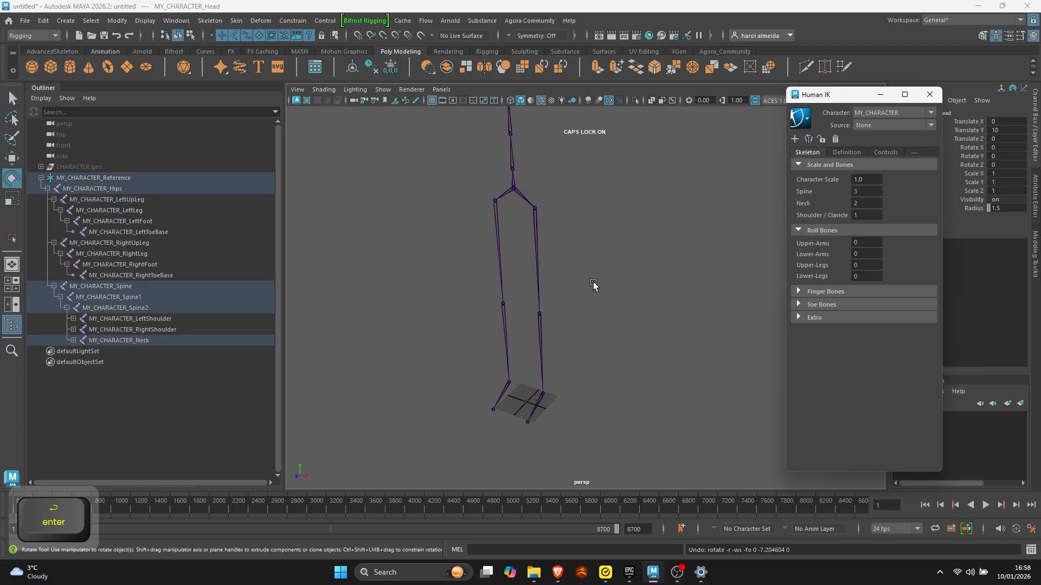
- Expand the finger bone options and try switching the Index, Ring, Thumb, Extra, Pinky and Middle finger bones off and on
{"action": "left_click", "coordinate": [803, 290]}
{"action": "left_click_drag", "start_coordinate": [607, 244], "coordinate": [619, 305], "text": "alt"}
{"action": "scroll", "coordinate": [619, 305], "scroll_direction": "up", "scroll_amount": 2}
{"action": "middle_click_drag", "start_coordinate": [619, 304], "coordinate": [581, 244], "text": "alt"}
{"action": "left_click", "coordinate": [801, 306]}
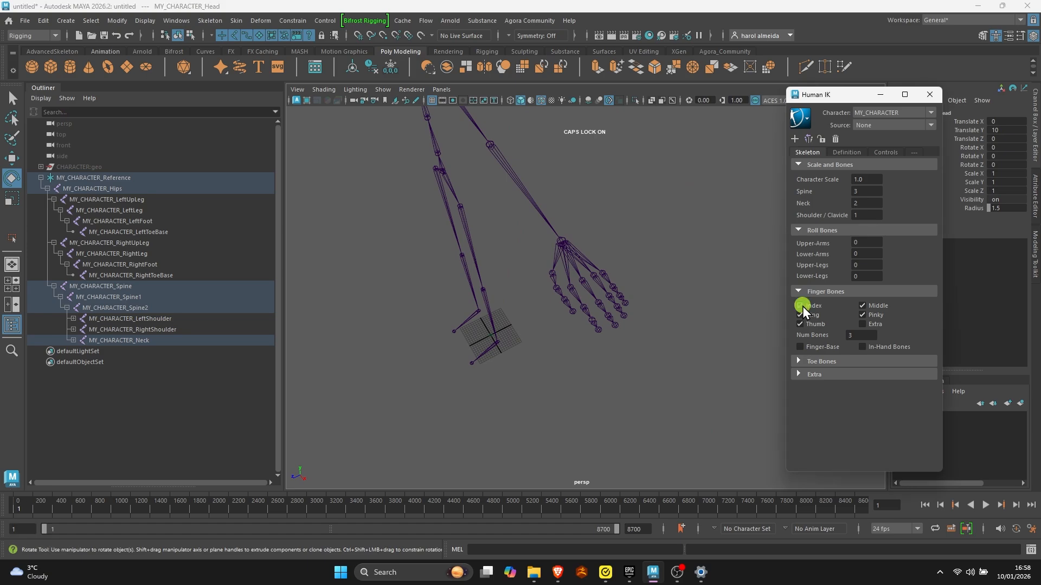
{"action": "left_click", "coordinate": [799, 308]}
{"action": "left_click", "coordinate": [799, 316]}
{"action": "left_click", "coordinate": [799, 316]}
{"action": "left_click", "coordinate": [800, 324]}
{"action": "left_click", "coordinate": [800, 324]}
{"action": "left_click", "coordinate": [863, 324]}
{"action": "left_click", "coordinate": [862, 315]}
{"action": "left_click", "coordinate": [862, 305]}
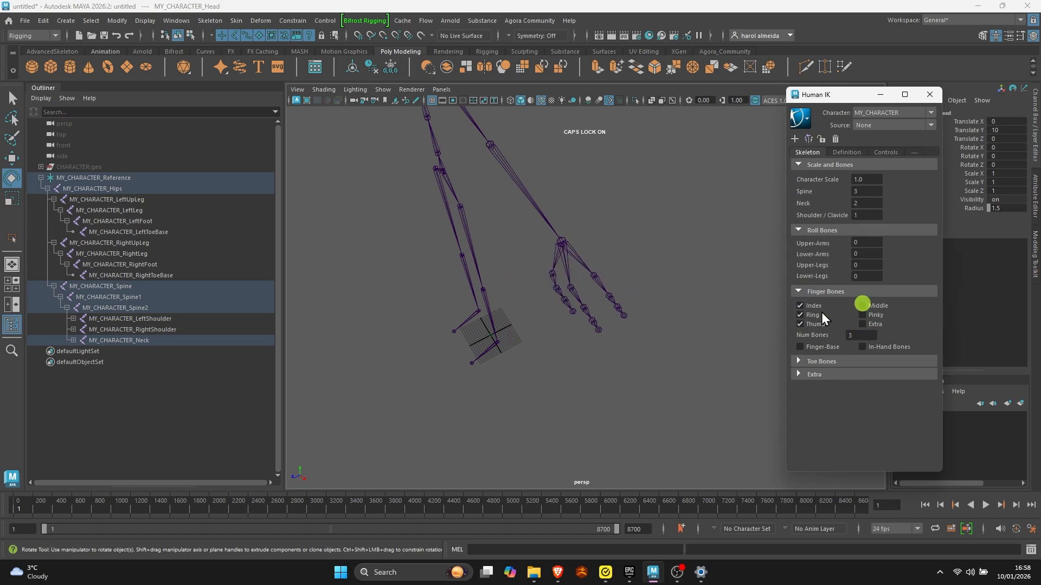
{"action": "left_click", "coordinate": [864, 314]}
- Try the Finger-Base and In-Hand Bones options, and restore the Middle finger bones
{"action": "left_click", "coordinate": [801, 348]}
{"action": "left_click", "coordinate": [801, 349]}
{"action": "left_click", "coordinate": [799, 347]}
{"action": "left_click", "coordinate": [798, 347]}
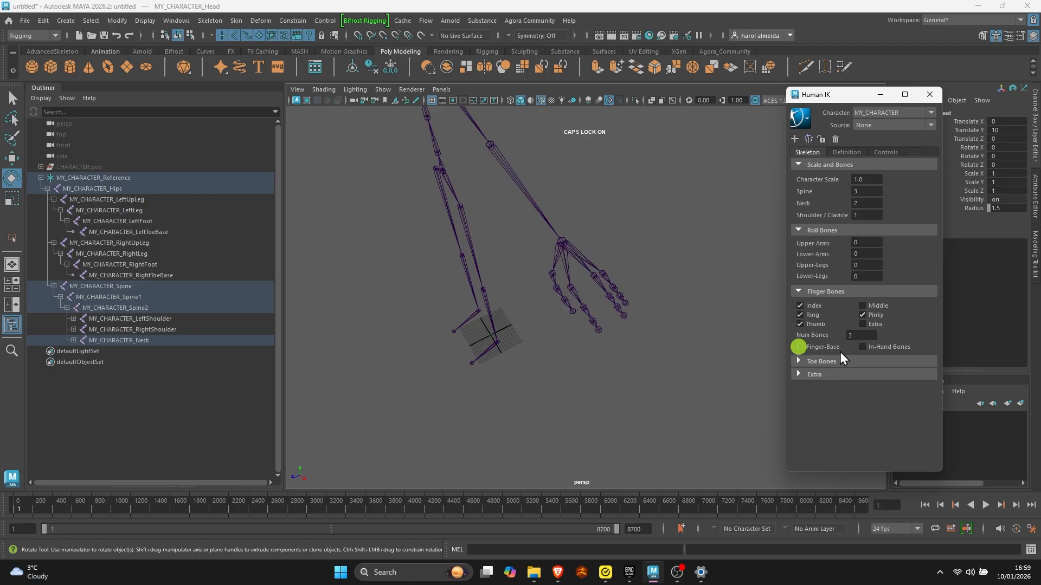
{"action": "left_click", "coordinate": [799, 347]}
{"action": "left_click", "coordinate": [862, 347]}
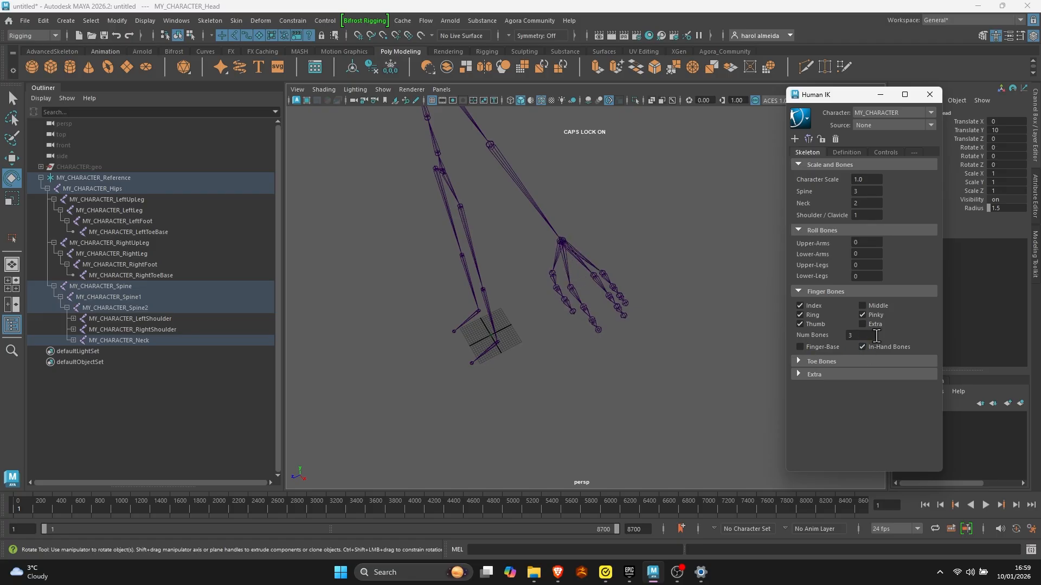
{"action": "left_click", "coordinate": [800, 362]}
{"action": "left_click", "coordinate": [862, 306]}
- Examine the feet and try switching the Toe-Base bones off and back on
{"action": "left_click_drag", "start_coordinate": [456, 400], "coordinate": [480, 385], "text": "alt"}
{"action": "middle_click_drag", "start_coordinate": [480, 385], "coordinate": [556, 342], "text": "alt"}
{"action": "right_click_drag", "start_coordinate": [556, 341], "coordinate": [591, 311], "text": "alt"}
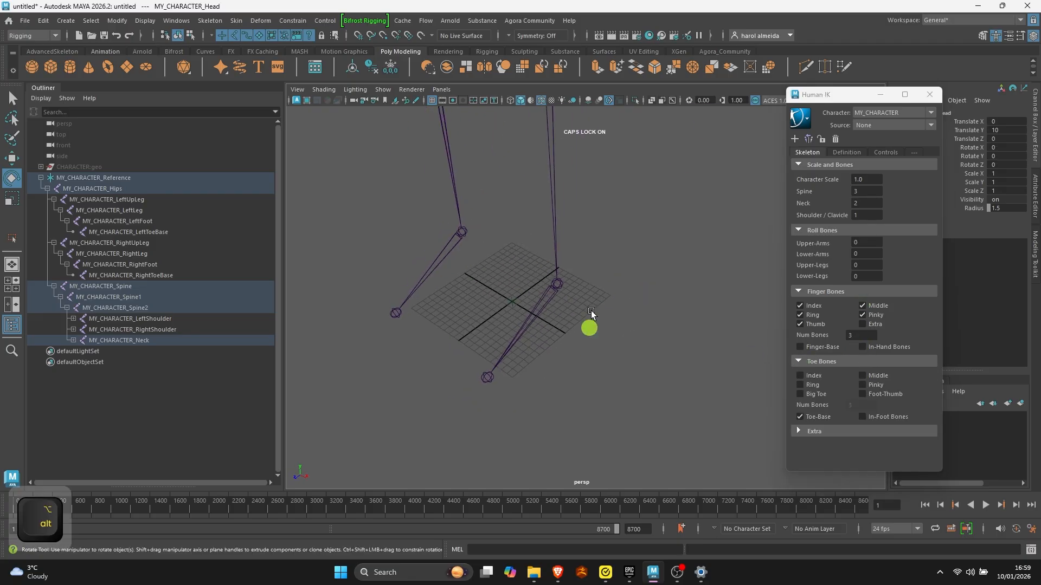
{"action": "middle_click_drag", "start_coordinate": [591, 311], "coordinate": [611, 318], "text": "alt"}
{"action": "left_click", "coordinate": [797, 417]}
{"action": "left_click", "coordinate": [798, 418]}
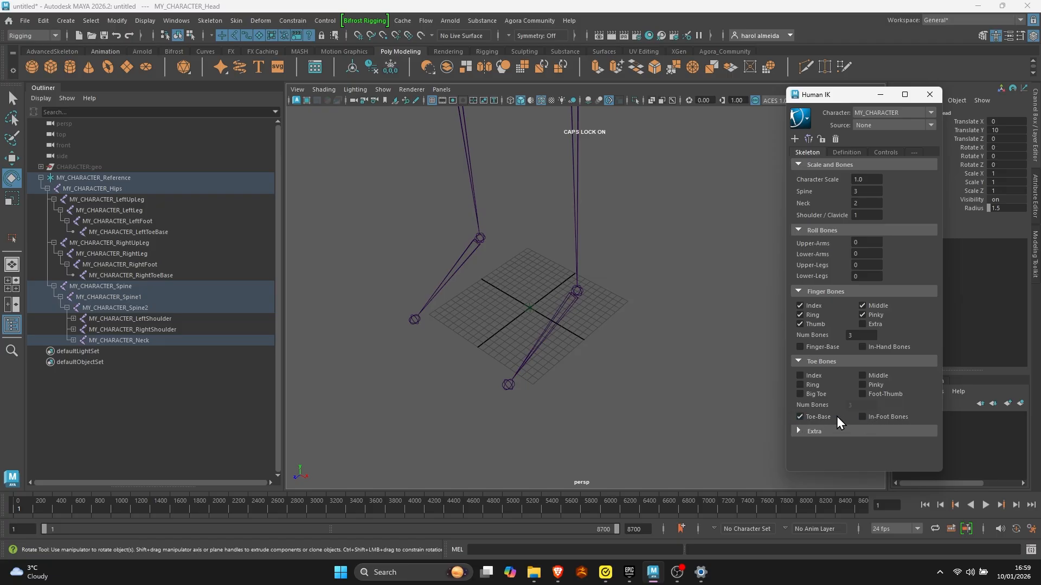
- Enable the Index, Ring, Big Toe, Middle, Pinky and Foot-Thumb toe bones
{"action": "left_click", "coordinate": [800, 376]}
{"action": "left_click", "coordinate": [800, 385]}
{"action": "left_click", "coordinate": [799, 395]}
{"action": "left_click", "coordinate": [862, 376]}
{"action": "left_click", "coordinate": [862, 385]}
{"action": "left_click", "coordinate": [862, 394]}
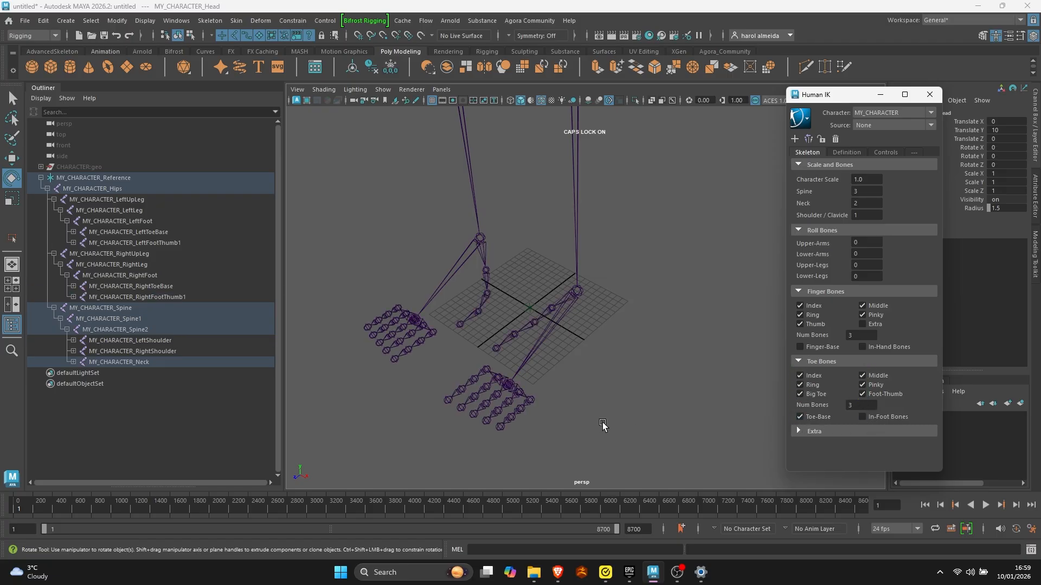
- Disable all individual toe bones and the Foot-Thumb, keeping only Toe-Base
{"action": "left_click", "coordinate": [862, 394]}
{"action": "left_click", "coordinate": [862, 385]}
{"action": "left_click", "coordinate": [862, 375]}
{"action": "left_click", "coordinate": [800, 375]}
{"action": "left_click", "coordinate": [800, 385]}
{"action": "left_click", "coordinate": [799, 394]}
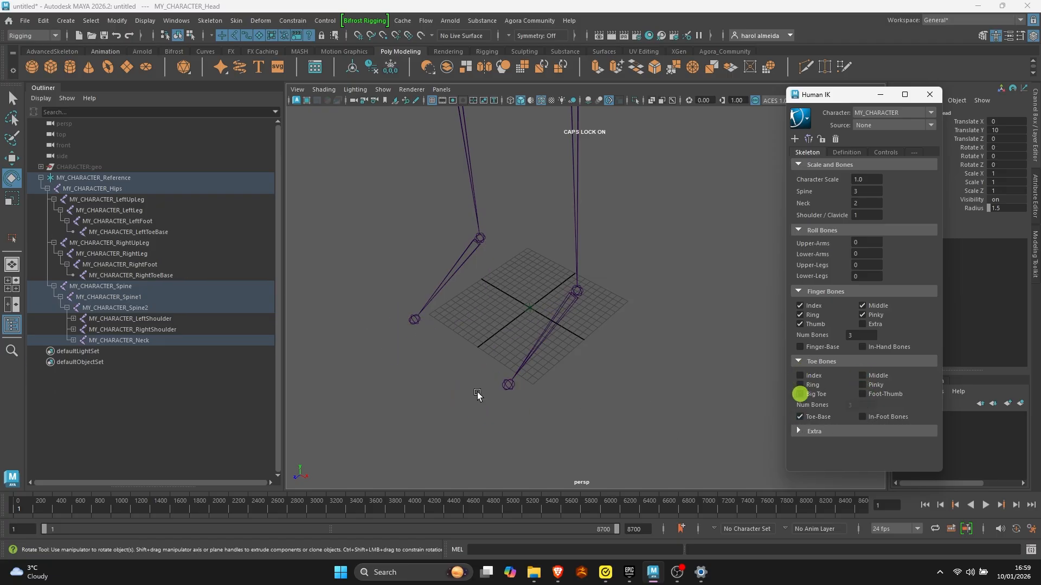
- Clear the joint selection and unhide the CHARACTER:geo group
{"action": "scroll", "coordinate": [534, 332], "scroll_direction": "down", "scroll_amount": 10}
{"action": "left_click_drag", "start_coordinate": [534, 332], "coordinate": [595, 283], "text": "alt"}
{"action": "left_click", "coordinate": [648, 265]}
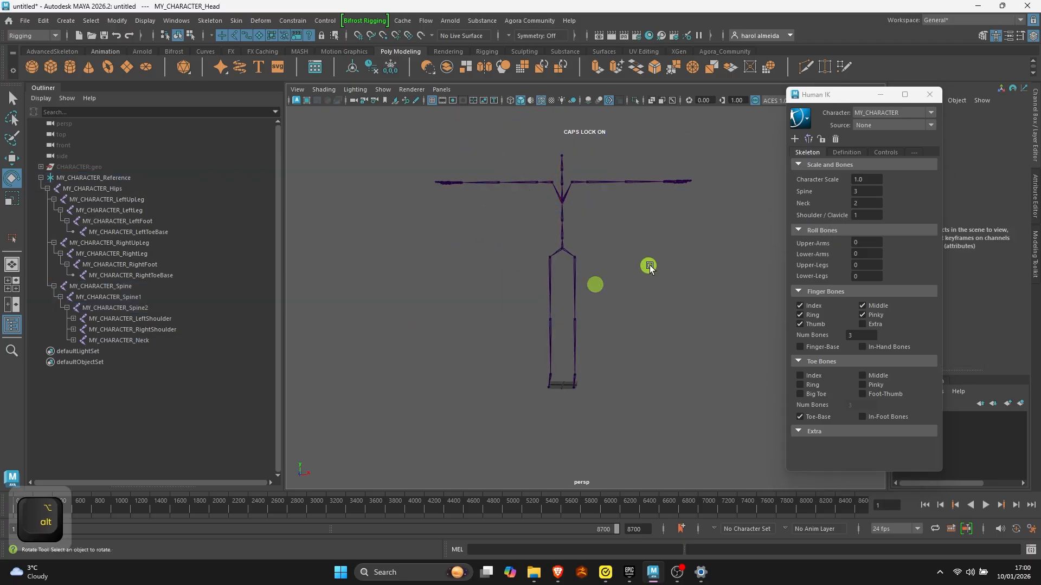
{"action": "left_click", "coordinate": [131, 165]}
{"action": "key", "text": "shift+h"}
{"action": "left_click", "coordinate": [756, 342]}
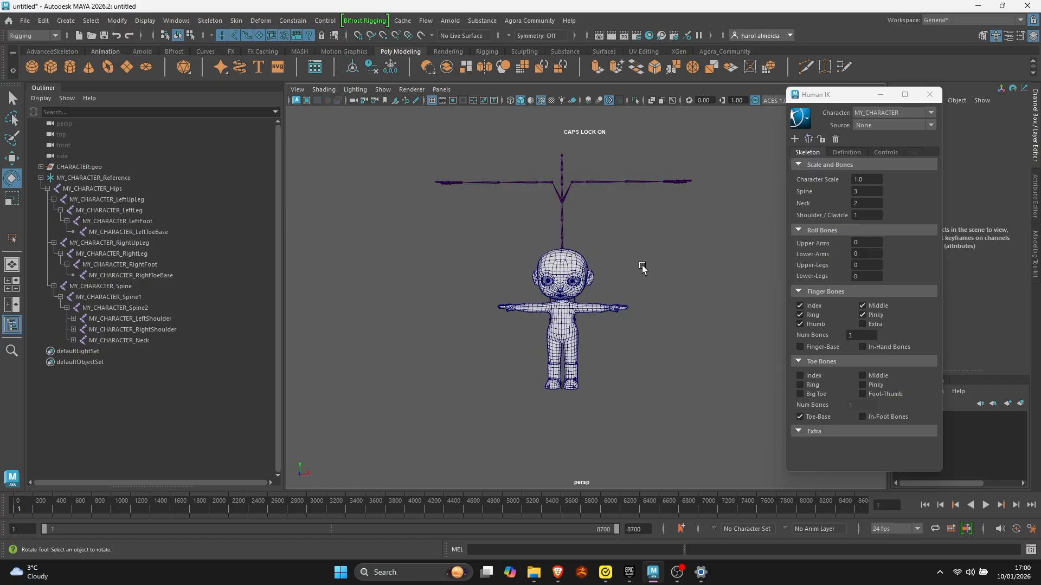
- Switch to the front view and frame the shaded character together with its skeleton
{"action": "key", "text": "space"}
{"action": "key", "text": "space"}
{"action": "right_click_drag", "start_coordinate": [434, 319], "coordinate": [537, 309], "text": "alt"}
{"action": "right_click_drag", "start_coordinate": [623, 265], "coordinate": [377, 271], "text": "alt"}
{"action": "middle_click_drag", "start_coordinate": [478, 303], "coordinate": [517, 315], "text": "alt"}
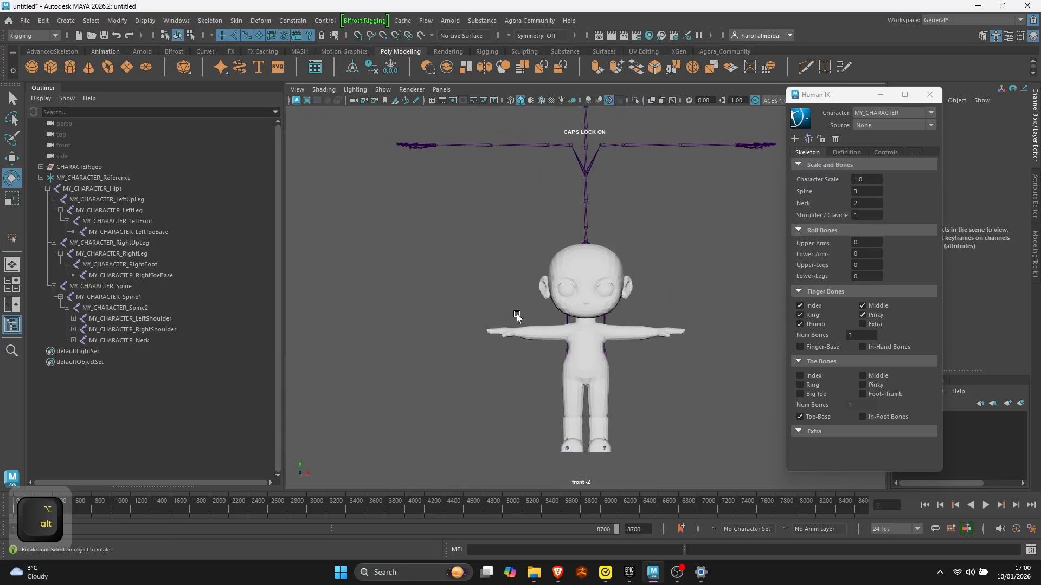
- Turn on X-Ray Joints so the skeleton displays through the character mesh
{"action": "left_click", "coordinate": [672, 101]}
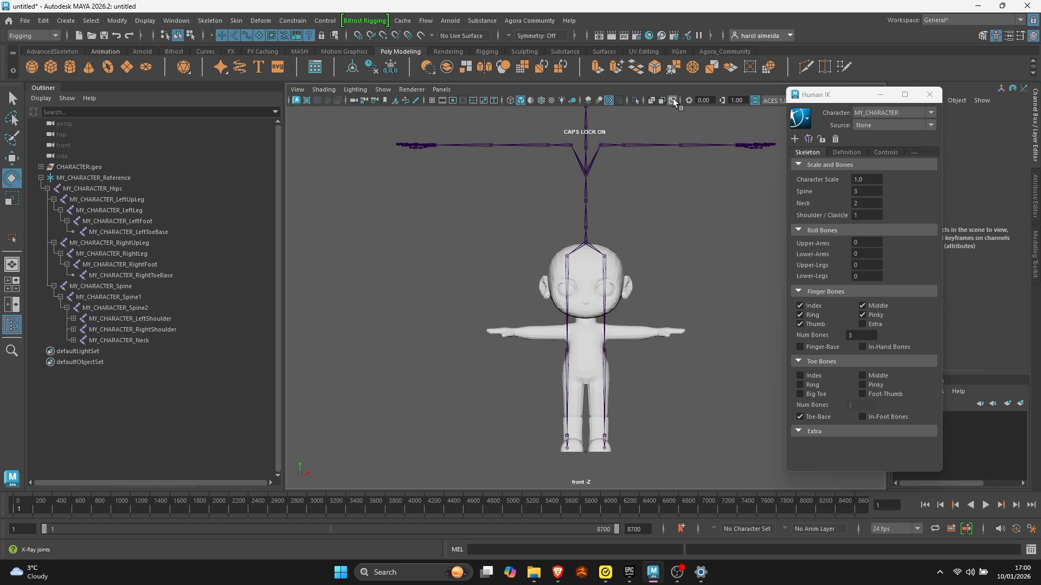
{"action": "left_click", "coordinate": [672, 99]}
{"action": "left_click", "coordinate": [673, 100]}
{"action": "left_click", "coordinate": [672, 100]}
{"action": "left_click", "coordinate": [672, 100]}
- Select the hips joint in the front view and activate the Move tool
{"action": "left_click", "coordinate": [586, 243]}
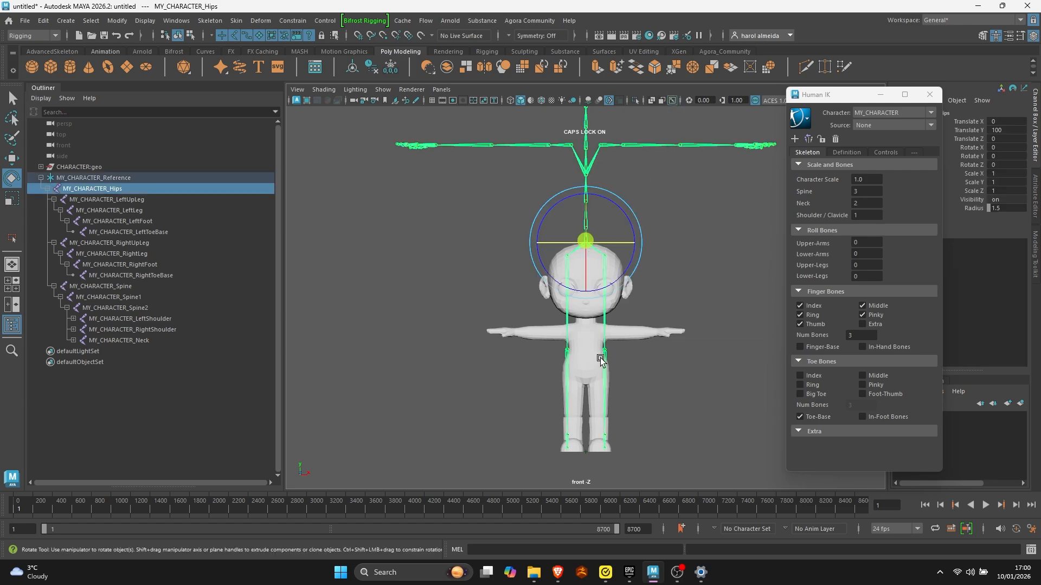
{"action": "middle_click_drag", "start_coordinate": [585, 243], "coordinate": [560, 227], "text": "alt"}
{"action": "key", "text": "w"}
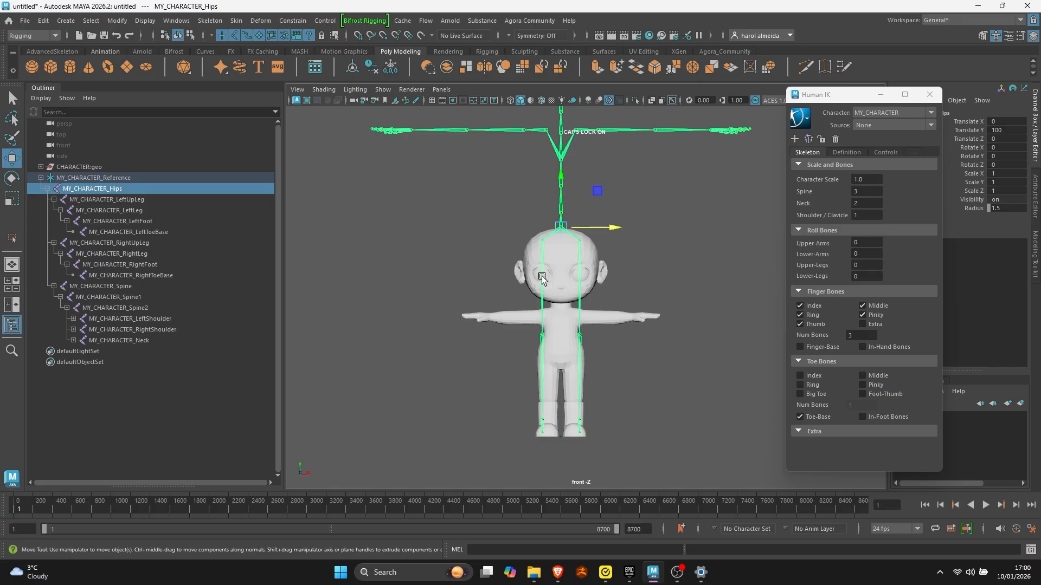
{"action": "key", "text": "alt"}
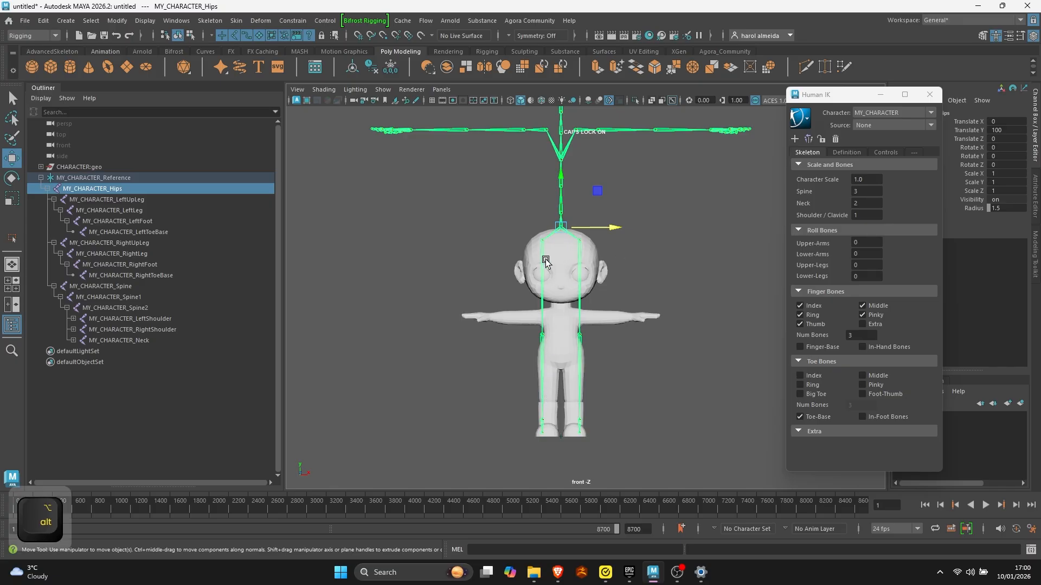
- Try moving the hips joint slightly downward and undo the move
{"action": "left_click", "coordinate": [672, 227]}
{"action": "left_click", "coordinate": [561, 226]}
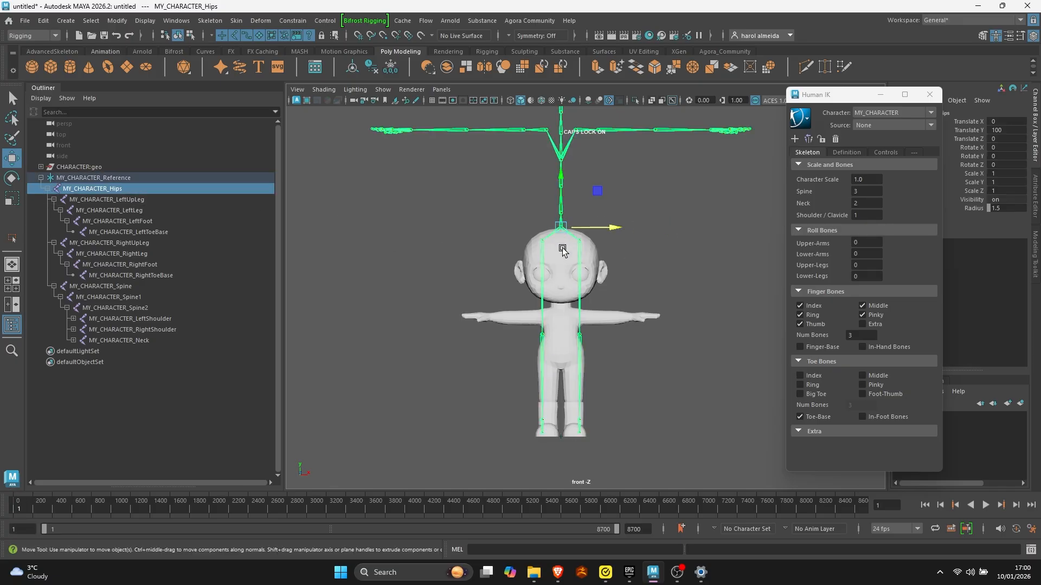
{"action": "key", "text": "w"}
{"action": "mouse_move", "coordinate": [561, 212]}
{"action": "left_mouse_down"}
{"action": "mouse_move", "coordinate": [558, 242]}
{"action": "mouse_move", "coordinate": [551, 223]}
{"action": "left_mouse_up"}
{"action": "key", "text": "ctrl+z"}
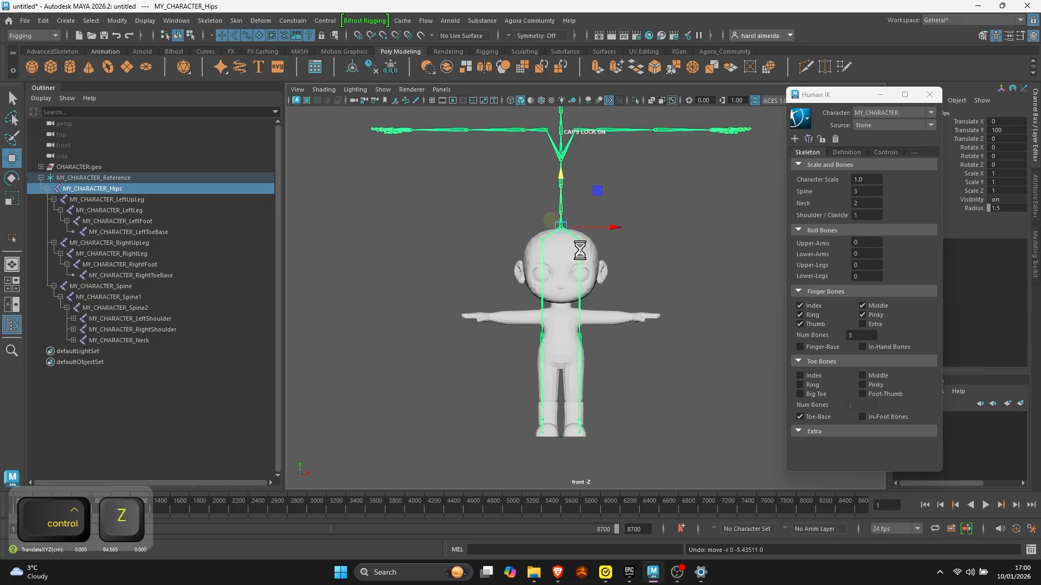
- Try moving only the hips joint's pivot upward and undo the change
{"action": "left_click", "coordinate": [641, 203]}
{"action": "left_click", "coordinate": [562, 227]}
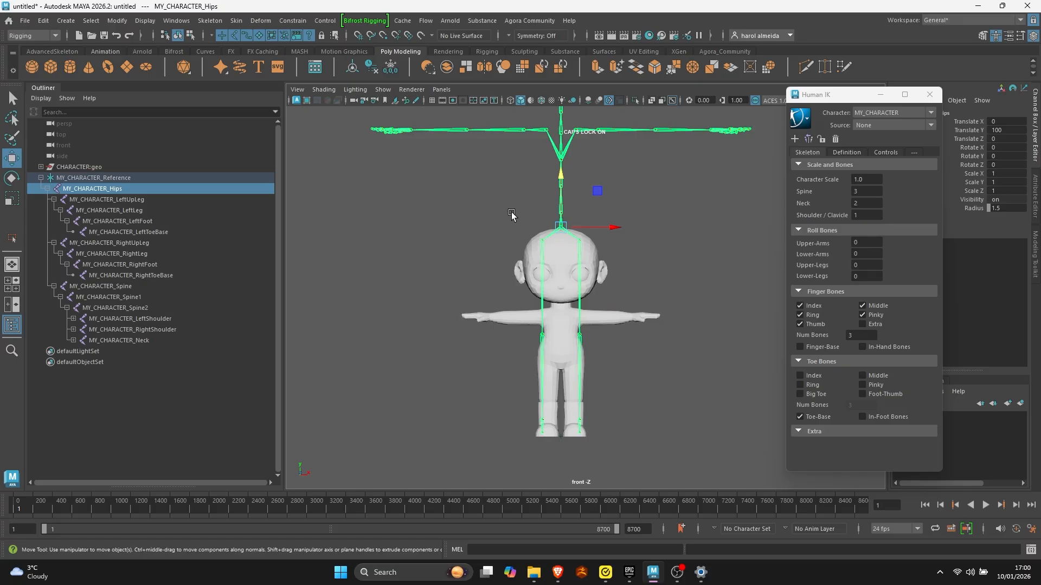
{"action": "key", "text": "d"}
{"action": "mouse_move", "coordinate": [560, 190]}
{"action": "left_mouse_down"}
{"action": "mouse_move", "coordinate": [562, 301]}
{"action": "mouse_move", "coordinate": [555, 171]}
{"action": "left_mouse_up"}
{"action": "key", "text": "ctrl+z"}
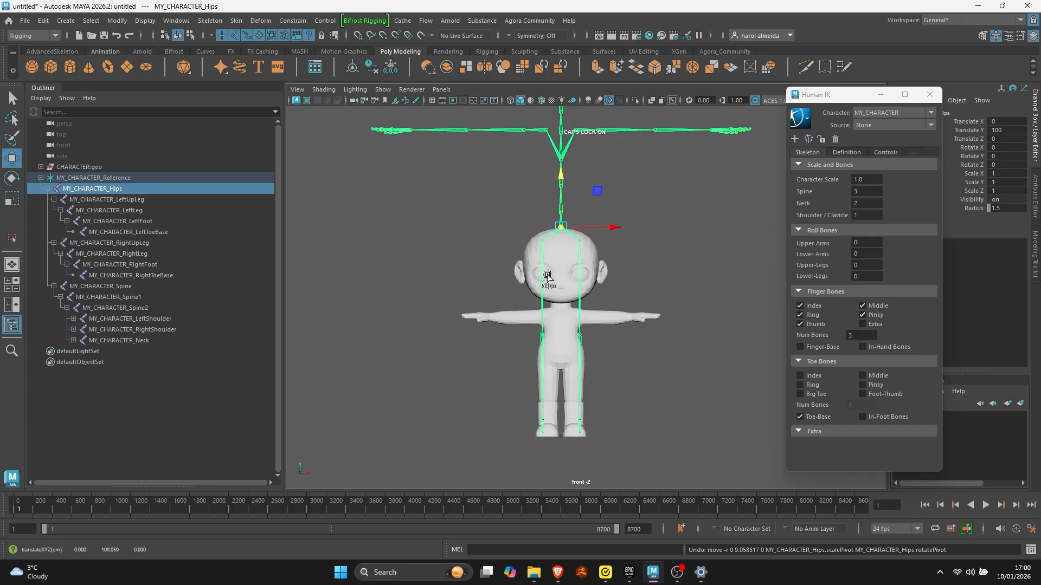
- Move the hips joint down into the character's pelvis, to a Translate Y of about 37
{"action": "key", "text": "w"}
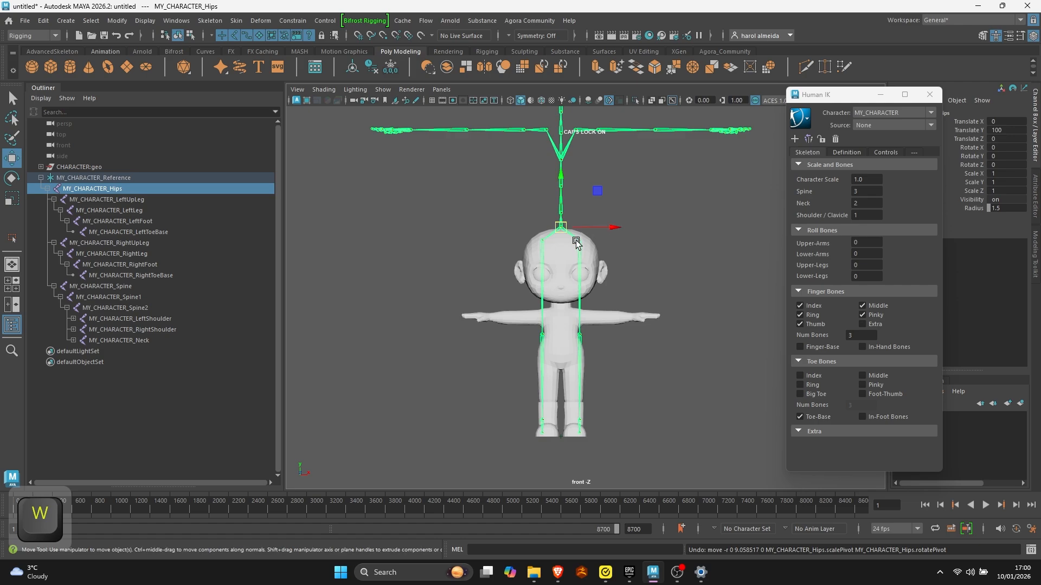
{"action": "left_click_drag", "start_coordinate": [562, 199], "coordinate": [554, 338]}
{"action": "scroll", "coordinate": [553, 336], "scroll_direction": "up", "scroll_amount": 3}
{"action": "middle_click_drag", "start_coordinate": [554, 336], "coordinate": [581, 181], "text": "alt"}
{"action": "scroll", "coordinate": [580, 181], "scroll_direction": "up", "scroll_amount": 4}
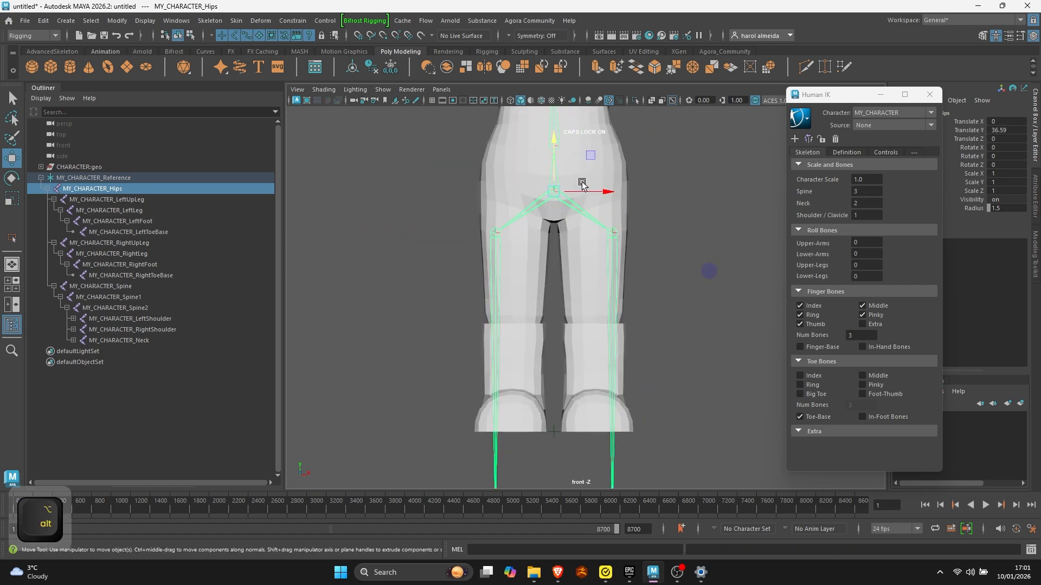
{"action": "left_click_drag", "start_coordinate": [555, 171], "coordinate": [555, 169]}
- Move the left upper leg joint into the top of the thigh, at about Translate X 5.9 and Translate Y -2
{"action": "left_click", "coordinate": [614, 234]}
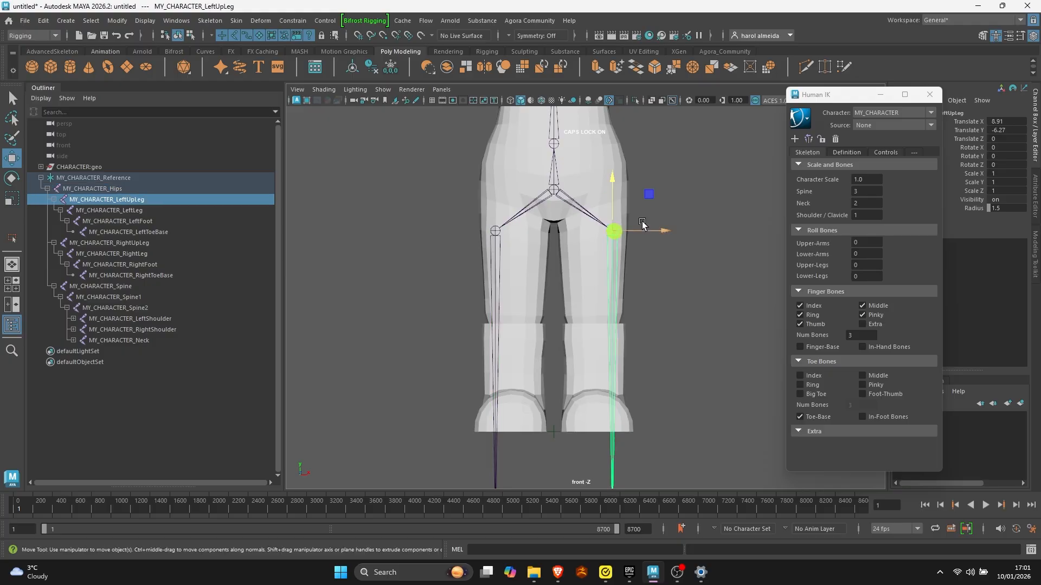
{"action": "scroll", "coordinate": [630, 212], "scroll_direction": "down", "scroll_amount": 1, "text": "alt"}
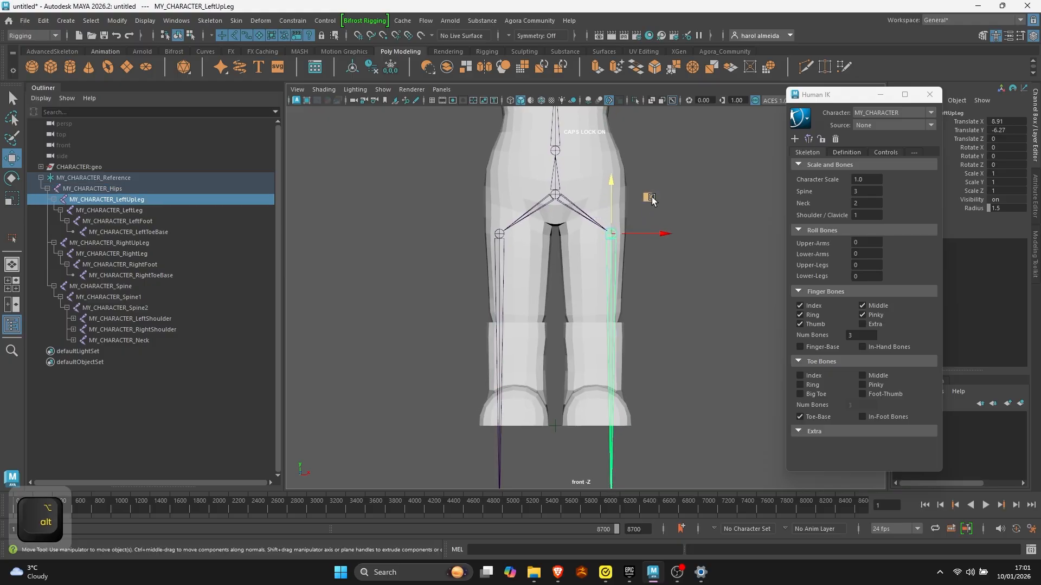
{"action": "left_click_drag", "start_coordinate": [652, 199], "coordinate": [633, 172]}
{"action": "right_click_drag", "start_coordinate": [661, 302], "coordinate": [625, 298], "text": "alt"}
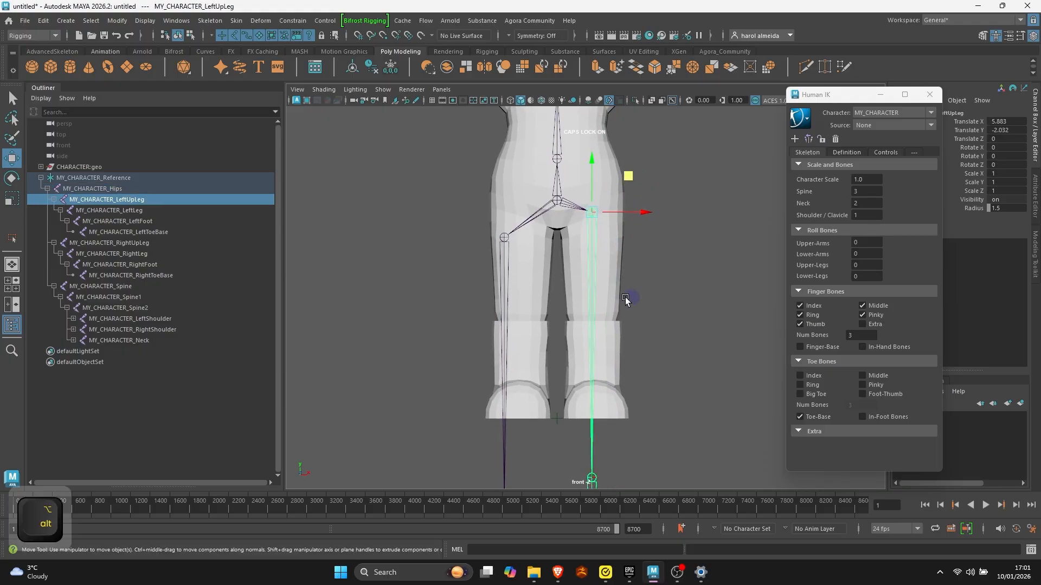
- Move the left lower leg joint up to the character's knee, at a Translate Y of about -16.6
{"action": "middle_click_drag", "start_coordinate": [672, 375], "coordinate": [672, 263], "text": "alt"}
{"action": "left_click", "coordinate": [591, 370]}
{"action": "middle_click_drag", "start_coordinate": [591, 371], "coordinate": [588, 417], "text": "alt"}
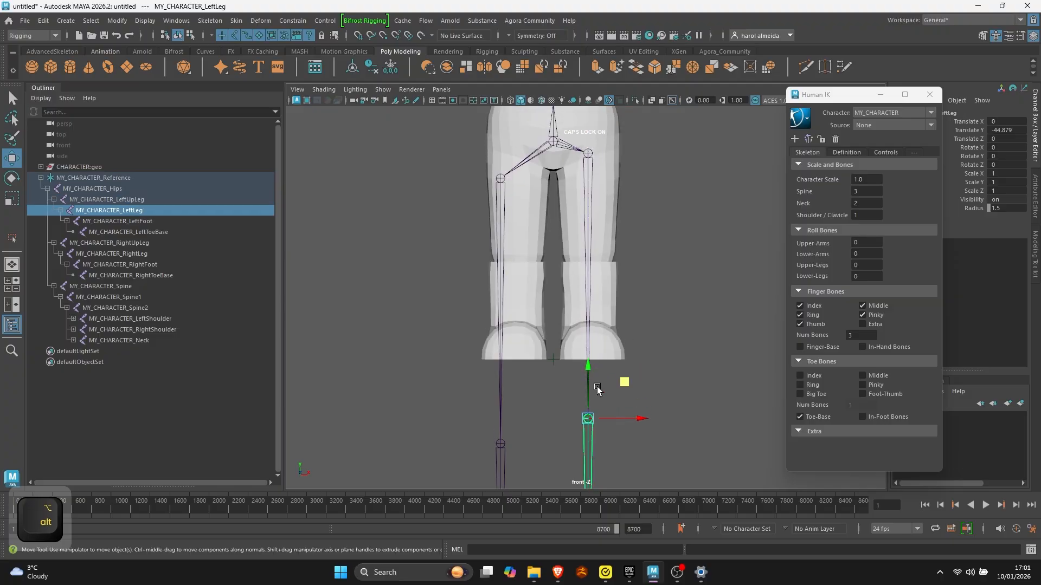
{"action": "left_click_drag", "start_coordinate": [588, 400], "coordinate": [589, 233]}
{"action": "right_click_drag", "start_coordinate": [599, 322], "coordinate": [572, 327], "text": "alt"}
{"action": "middle_click_drag", "start_coordinate": [584, 354], "coordinate": [588, 248], "text": "alt"}
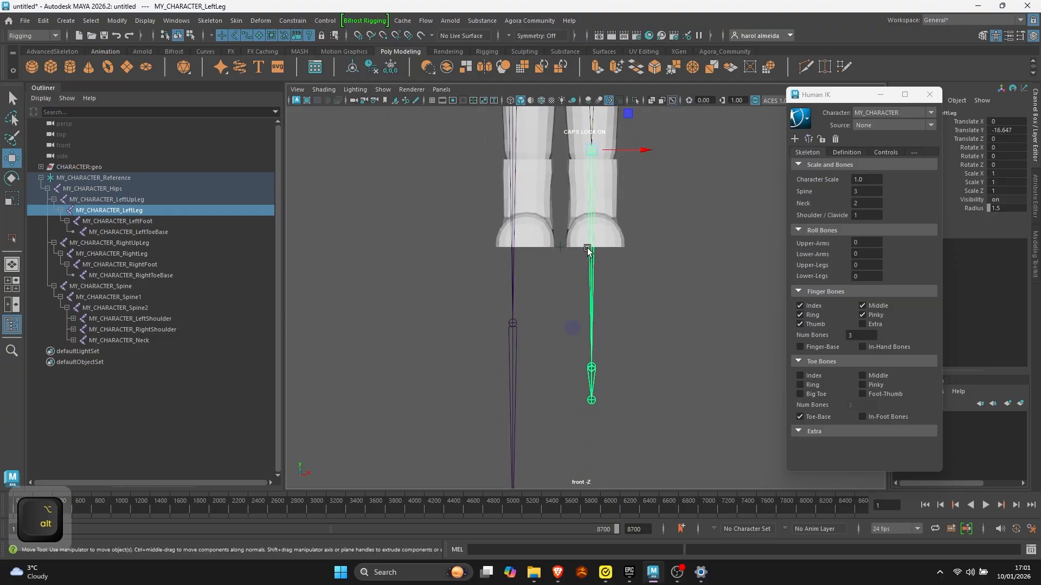
- Move the left foot joint up to the character's ankle, at a Translate Y of about -11.6
{"action": "left_click", "coordinate": [591, 367]}
{"action": "middle_click_drag", "start_coordinate": [592, 367], "coordinate": [589, 425], "text": "alt"}
{"action": "left_click_drag", "start_coordinate": [591, 406], "coordinate": [591, 252]}
{"action": "right_click_drag", "start_coordinate": [590, 240], "coordinate": [518, 268], "text": "alt"}
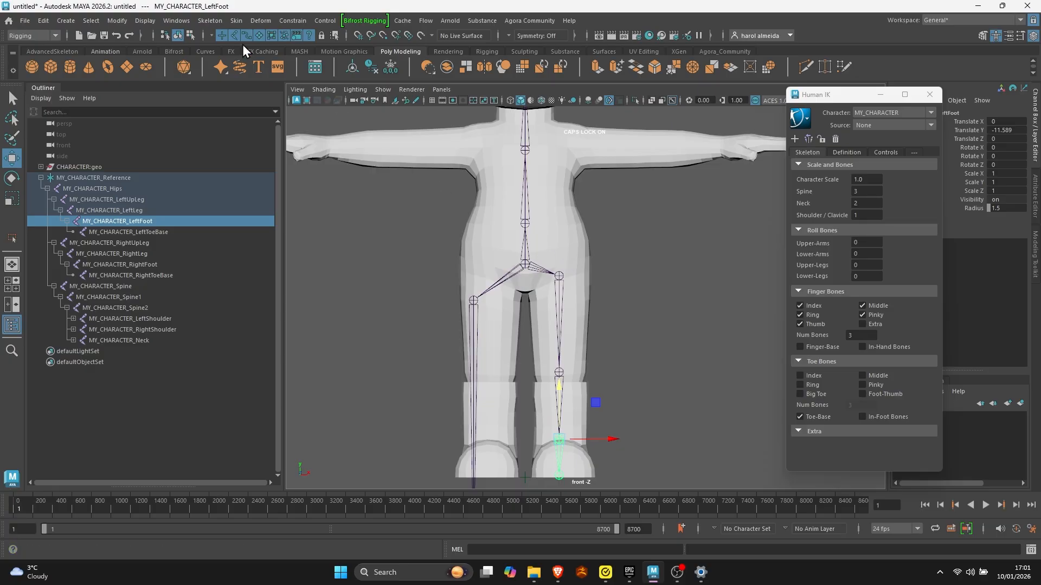
- Try a smaller joint display size and return it to 1
{"action": "left_click", "coordinate": [142, 20]}
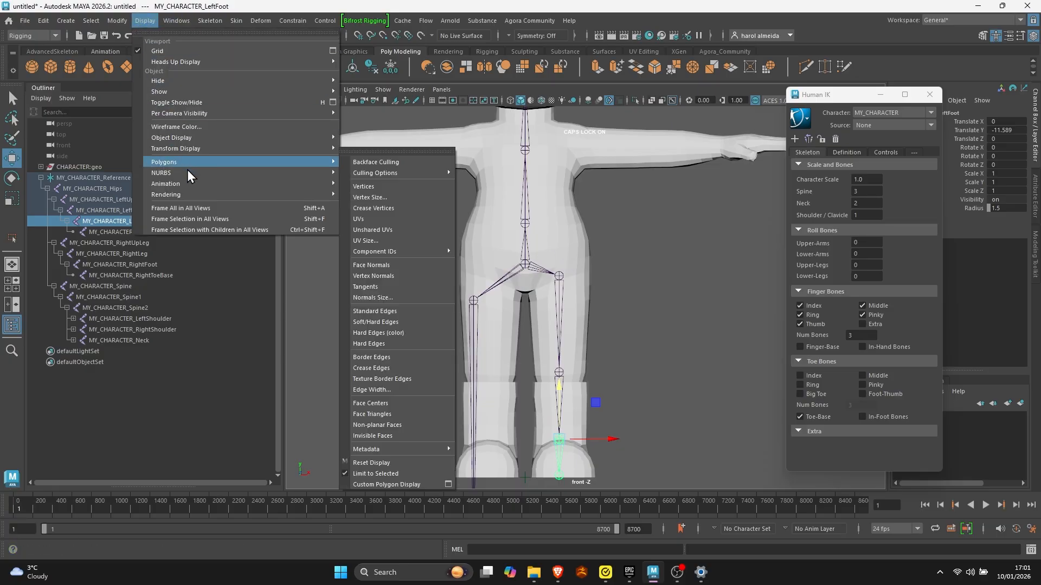
{"action": "mouse_move", "coordinate": [191, 183]}
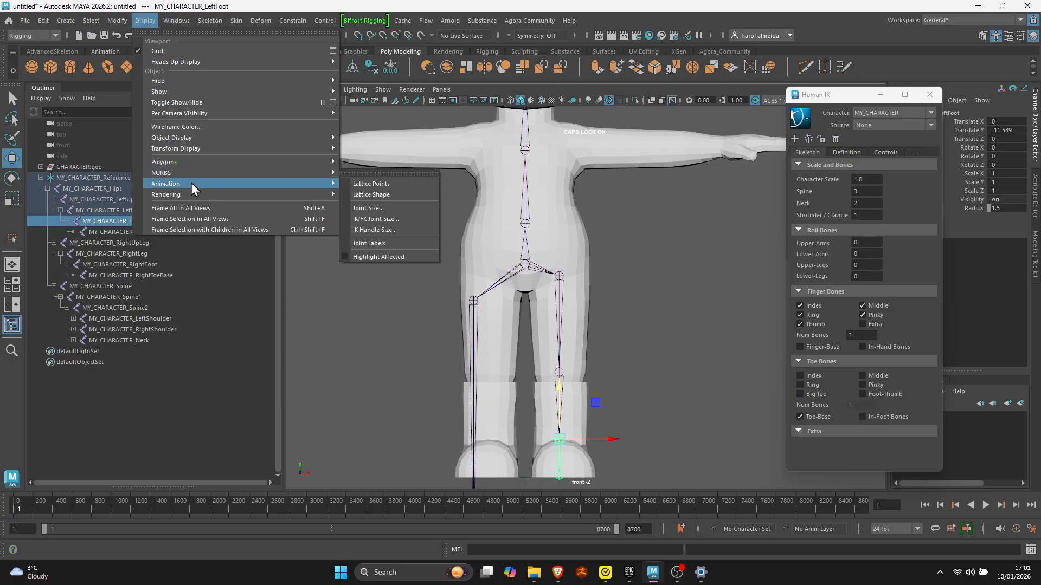
{"action": "left_click", "coordinate": [385, 208]}
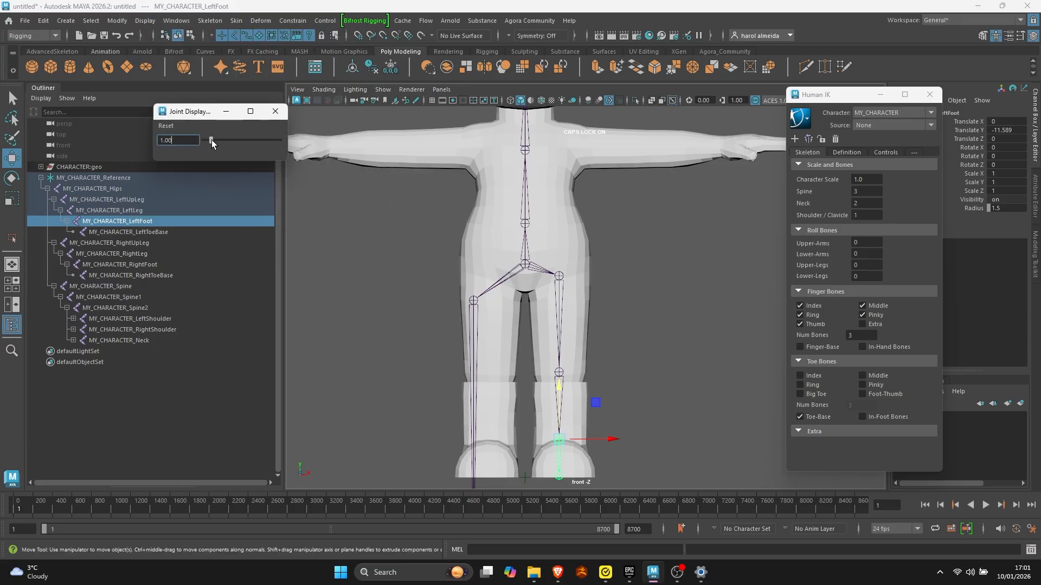
{"action": "left_click_drag", "start_coordinate": [212, 140], "coordinate": [135, 143]}
{"action": "type", "text": "1"}
{"action": "key", "text": "Return"}
- Move the first spine joint down to just above the hips joint
{"action": "right_click_drag", "start_coordinate": [570, 386], "coordinate": [556, 389], "text": "alt"}
{"action": "middle_click_drag", "start_coordinate": [557, 390], "coordinate": [536, 428], "text": "alt"}
{"action": "left_click", "coordinate": [508, 267]}
{"action": "right_click_drag", "start_coordinate": [509, 266], "coordinate": [521, 262], "text": "alt"}
{"action": "left_click_drag", "start_coordinate": [502, 227], "coordinate": [502, 247]}
- Move the Spine1 and Spine2 joints down so the spine chain is spaced from the belly up to the chest
{"action": "left_click", "coordinate": [502, 208]}
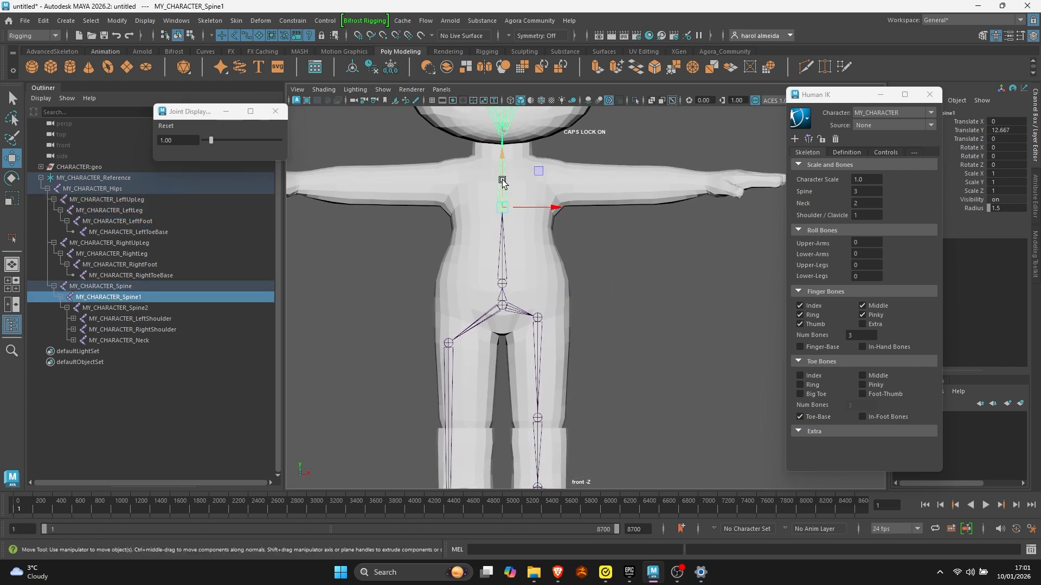
{"action": "left_click_drag", "start_coordinate": [501, 180], "coordinate": [502, 229]}
{"action": "middle_click_drag", "start_coordinate": [506, 191], "coordinate": [525, 249], "text": "alt"}
{"action": "left_click", "coordinate": [522, 240]}
{"action": "left_click_drag", "start_coordinate": [521, 219], "coordinate": [521, 264]}
- Move the left shoulder joint to about Translate X 3.6 and Y 6.7, and the left arm joint to about Translate X 5.4
{"action": "left_click", "coordinate": [563, 199]}
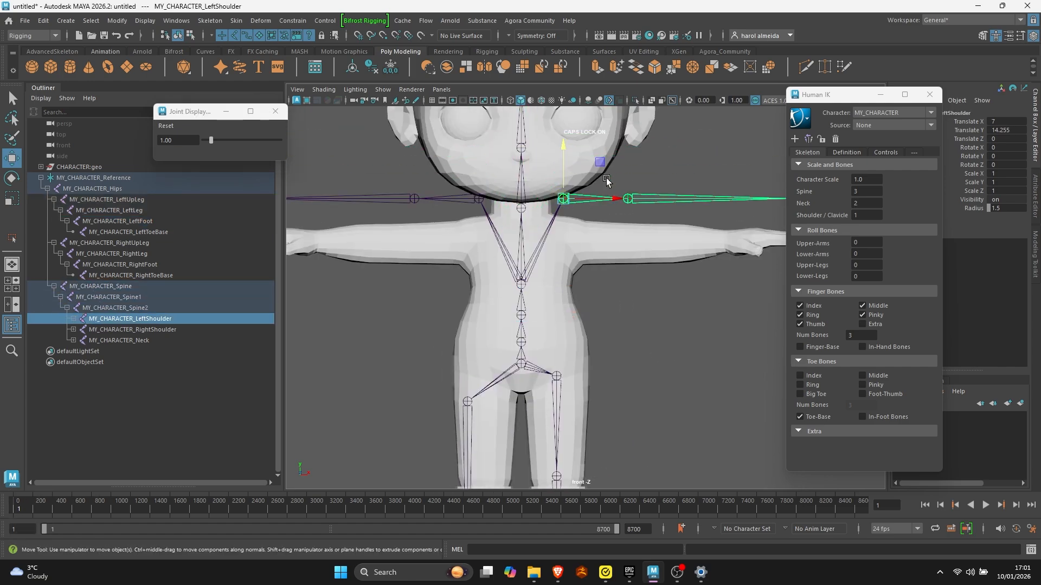
{"action": "left_click_drag", "start_coordinate": [603, 164], "coordinate": [582, 208]}
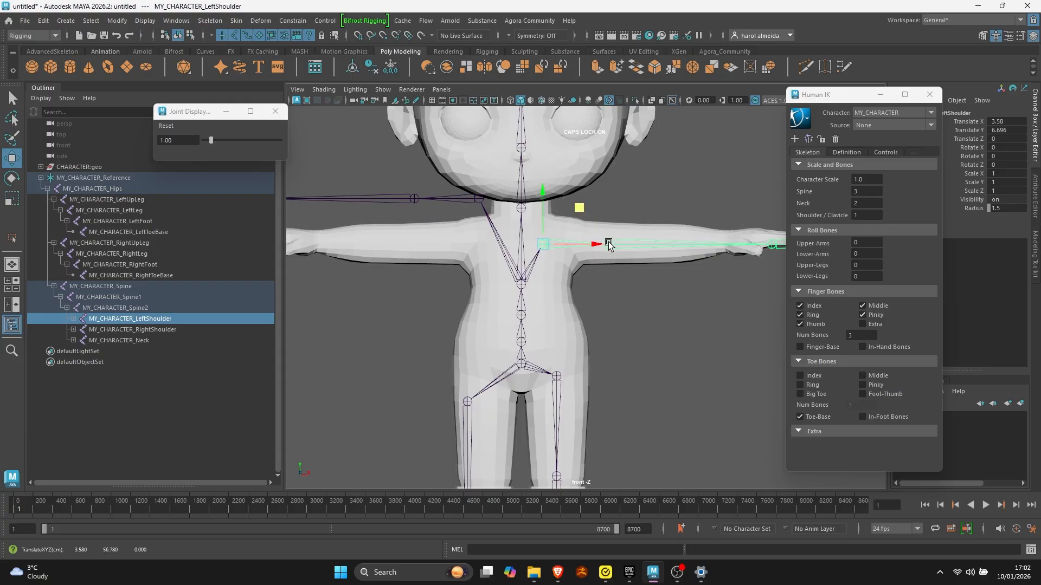
{"action": "left_click", "coordinate": [608, 245]}
{"action": "left_click_drag", "start_coordinate": [653, 242], "coordinate": [629, 258]}
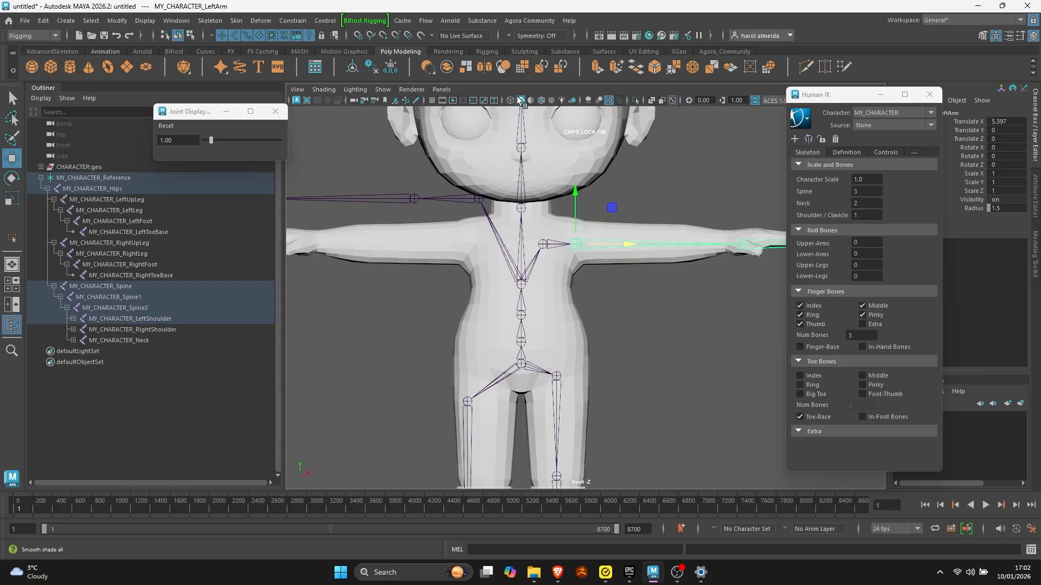
- Show the wireframe on the shaded mesh and fine-tune the left arm and left shoulder joints against it
{"action": "left_click", "coordinate": [540, 101]}
{"action": "right_click_drag", "start_coordinate": [525, 370], "coordinate": [634, 372], "text": "alt"}
{"action": "left_click_drag", "start_coordinate": [628, 235], "coordinate": [633, 236]}
{"action": "left_click", "coordinate": [534, 232]}
{"action": "left_click_drag", "start_coordinate": [534, 210], "coordinate": [535, 214]}
- Lower the left upper leg joint inside the thigh to a Translate Y of about -2.8
{"action": "left_click", "coordinate": [549, 330]}
{"action": "middle_click_drag", "start_coordinate": [547, 386], "coordinate": [548, 223], "text": "alt"}
{"action": "left_click_drag", "start_coordinate": [548, 216], "coordinate": [547, 222]}
- Move the left forearm joint inward to the character's elbow and the left hand joint to the wrist
{"action": "middle_click_drag", "start_coordinate": [688, 163], "coordinate": [569, 333], "text": "alt"}
{"action": "right_click_drag", "start_coordinate": [569, 333], "coordinate": [619, 327], "text": "alt"}
{"action": "key", "text": "w"}
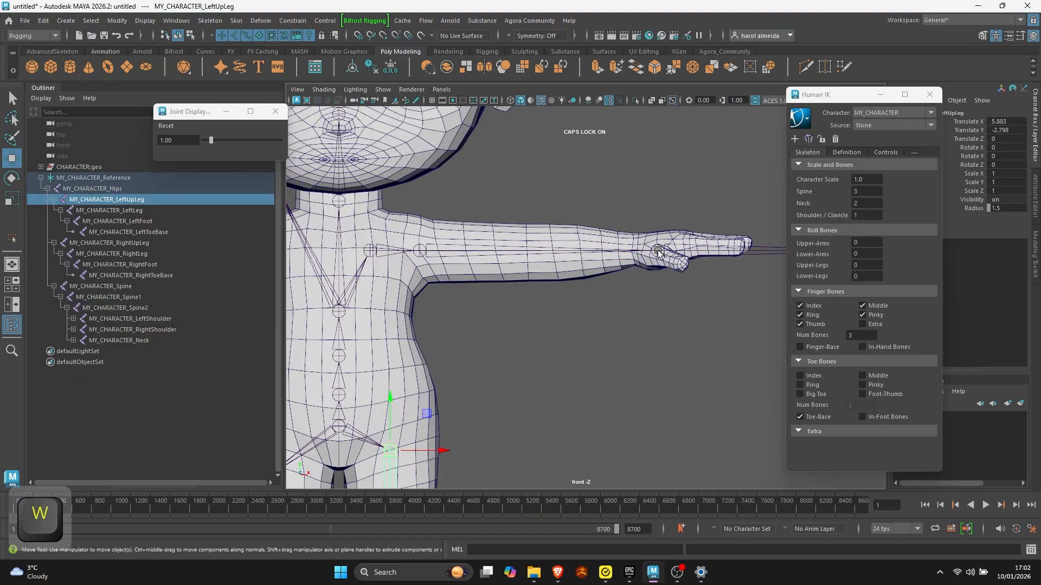
{"action": "left_click", "coordinate": [657, 251]}
{"action": "left_click_drag", "start_coordinate": [689, 253], "coordinate": [561, 262]}
{"action": "left_click", "coordinate": [756, 252]}
{"action": "left_click_drag", "start_coordinate": [781, 253], "coordinate": [652, 254]}
{"action": "right_click_drag", "start_coordinate": [601, 255], "coordinate": [553, 252], "text": "alt"}
- Move the neck joint down to the base of the character's neck, at a Translate Y of about 10.6
{"action": "middle_click_drag", "start_coordinate": [455, 245], "coordinate": [590, 272], "text": "alt"}
{"action": "left_click", "coordinate": [514, 245]}
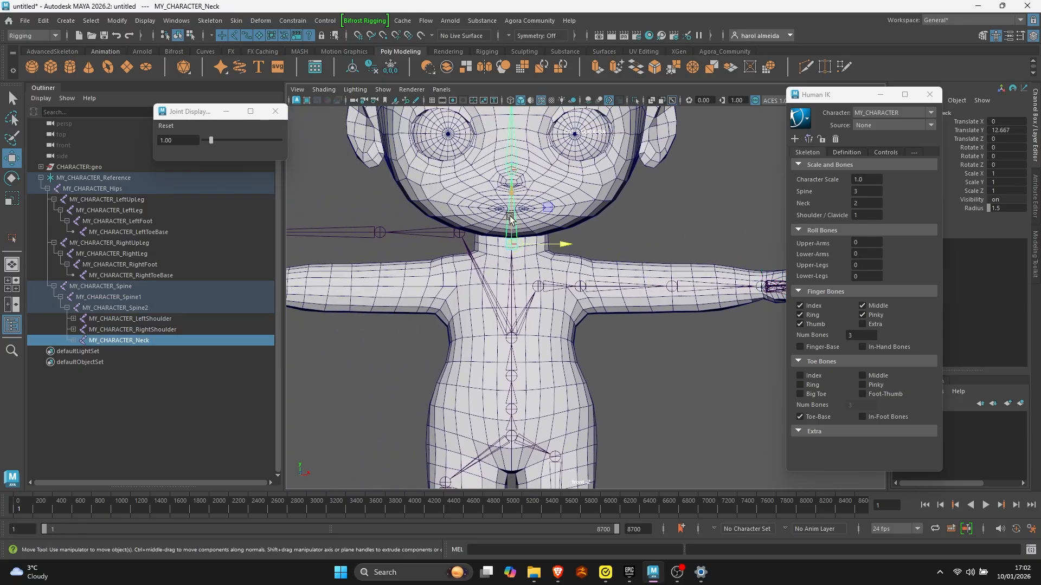
{"action": "left_click_drag", "start_coordinate": [509, 219], "coordinate": [499, 234]}
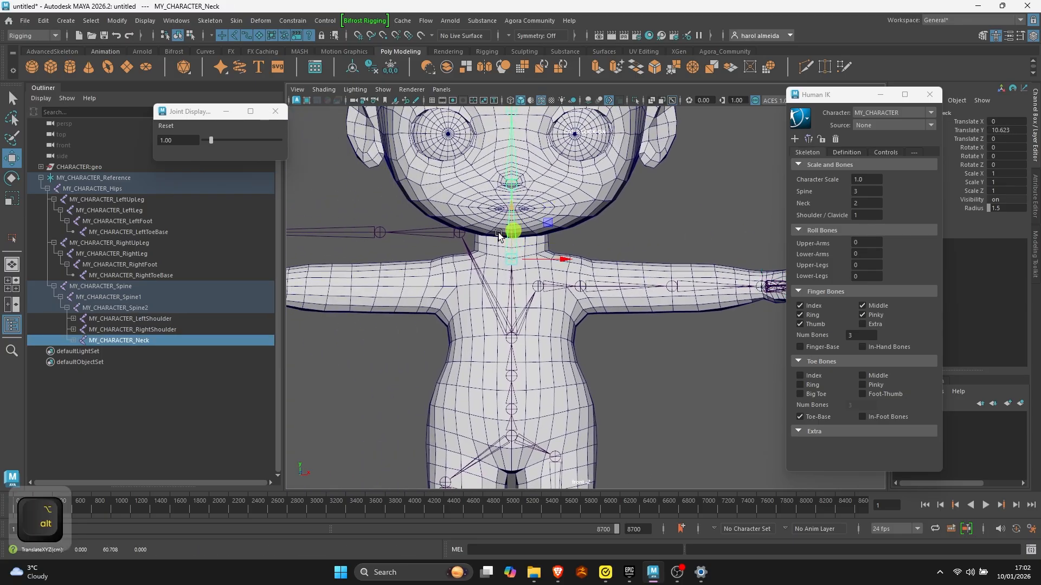
{"action": "right_click_drag", "start_coordinate": [499, 235], "coordinate": [518, 176], "text": "alt"}
{"action": "middle_click_drag", "start_coordinate": [512, 194], "coordinate": [557, 257], "text": "alt"}
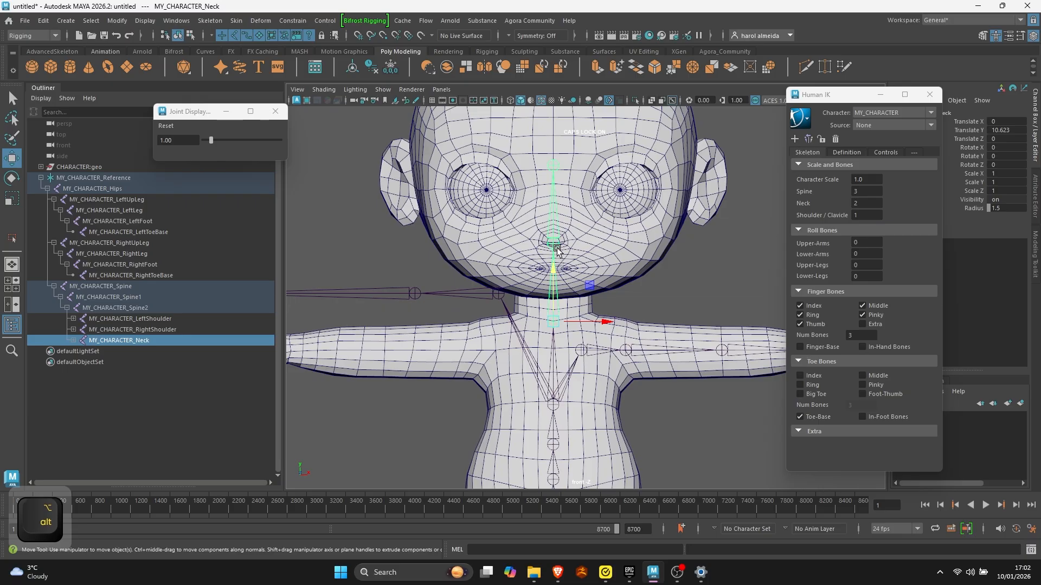
- Move the second neck joint down into the neck and the head joint to the chin level, at a Translate Y of about 2.2
{"action": "left_click", "coordinate": [558, 241]}
{"action": "left_click_drag", "start_coordinate": [553, 218], "coordinate": [550, 279]}
{"action": "left_click", "coordinate": [554, 227]}
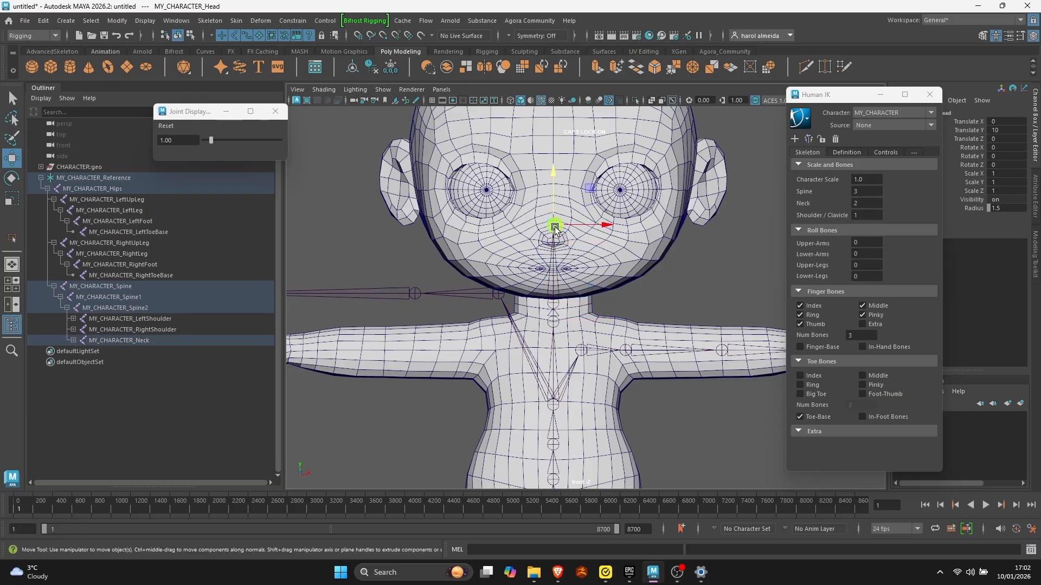
{"action": "left_click_drag", "start_coordinate": [553, 201], "coordinate": [553, 258]}
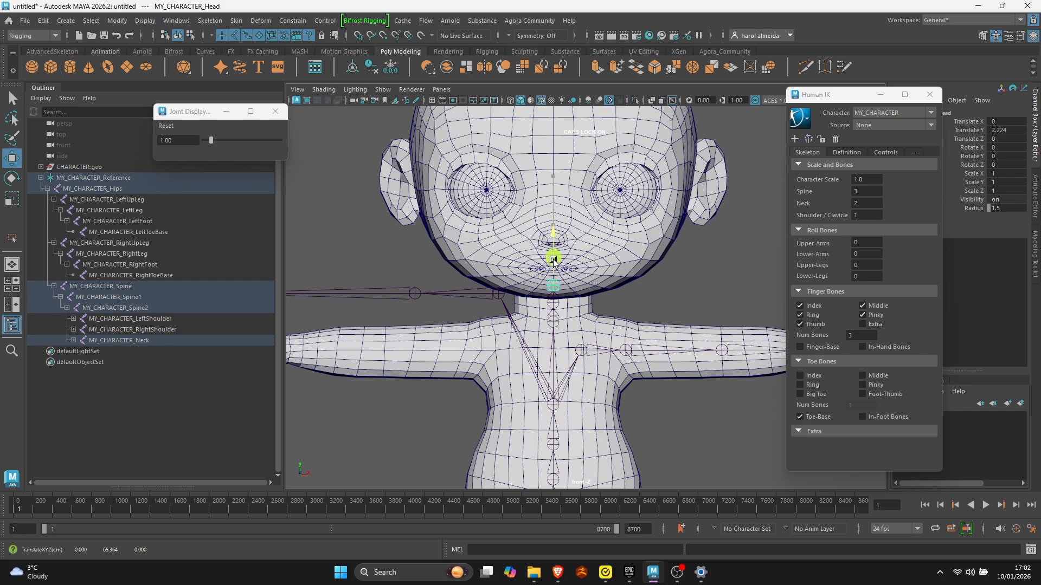
- Mirror the adjusted left-side joints onto the right side of the HumanIK skeleton
{"action": "right_click_drag", "start_coordinate": [622, 296], "coordinate": [502, 393], "text": "alt"}
{"action": "middle_click_drag", "start_coordinate": [550, 419], "coordinate": [533, 304], "text": "alt"}
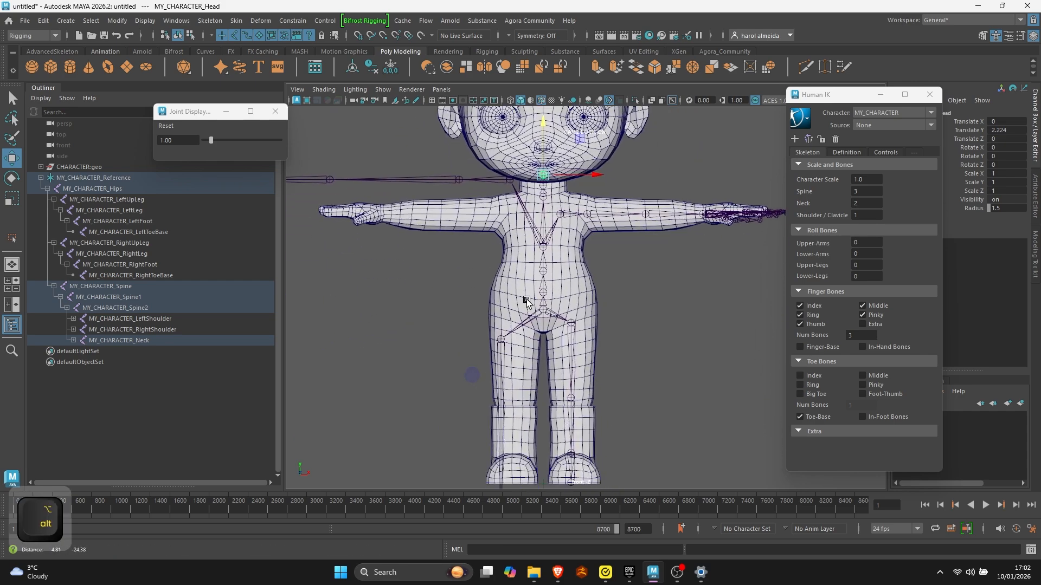
{"action": "right_click_drag", "start_coordinate": [574, 321], "coordinate": [525, 321], "text": "alt"}
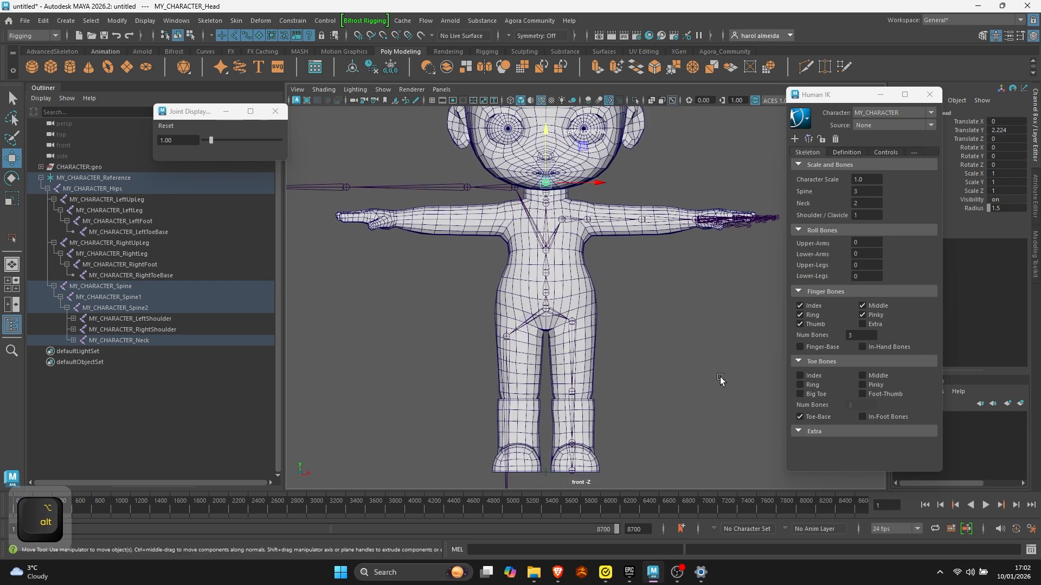
{"action": "right_click_drag", "start_coordinate": [720, 380], "coordinate": [633, 384], "text": "alt"}
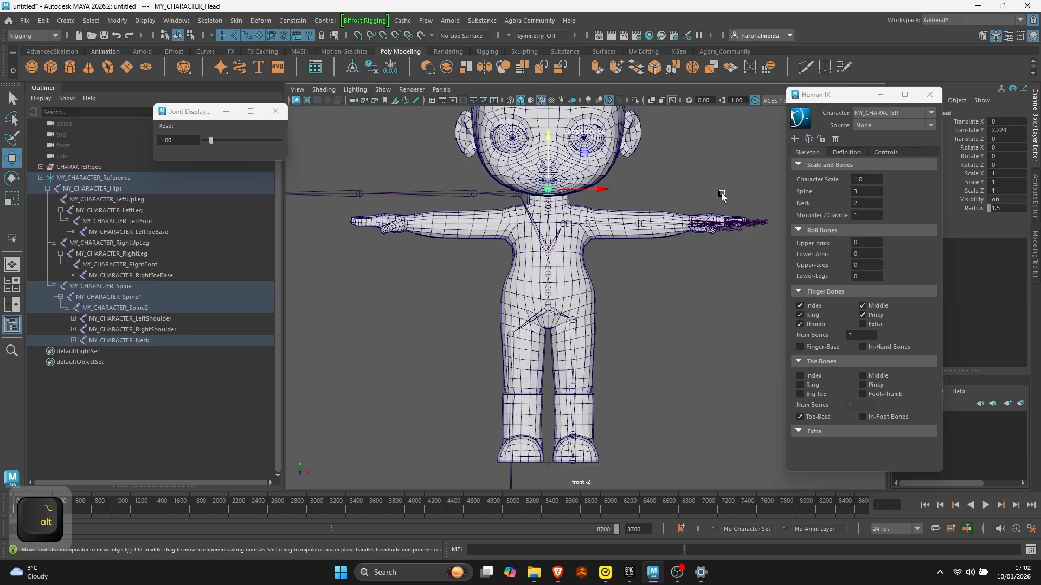
{"action": "left_click", "coordinate": [807, 139]}
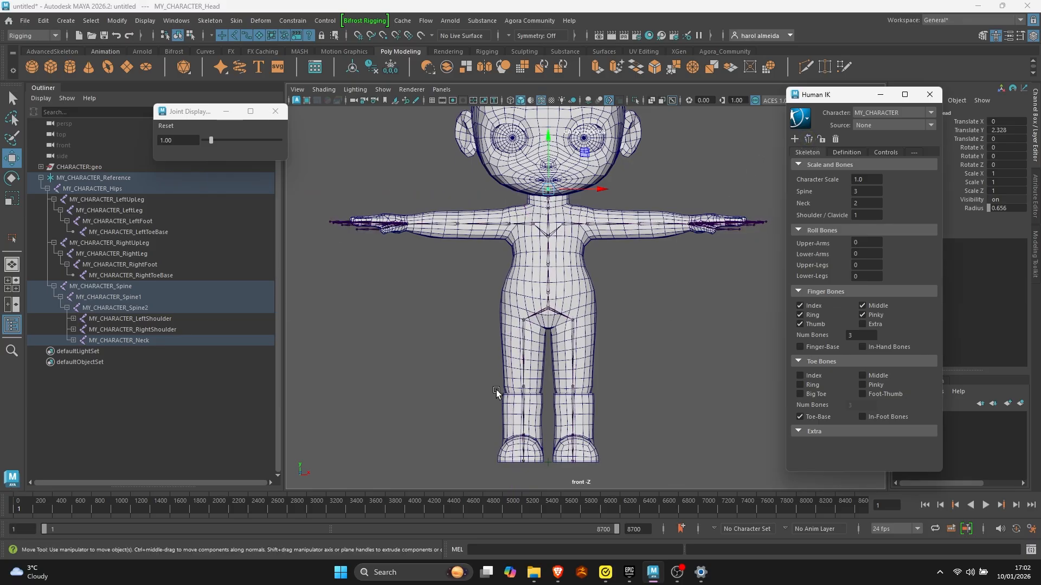
{"action": "key", "text": "alt"}
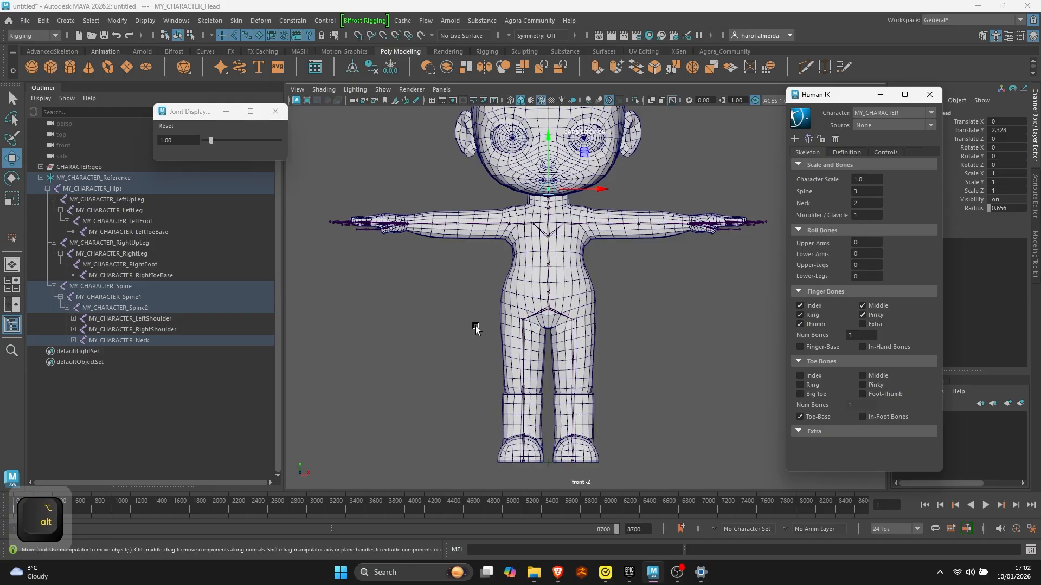
{"action": "left_click", "coordinate": [174, 19]}
{"action": "mouse_move", "coordinate": [273, 139]}
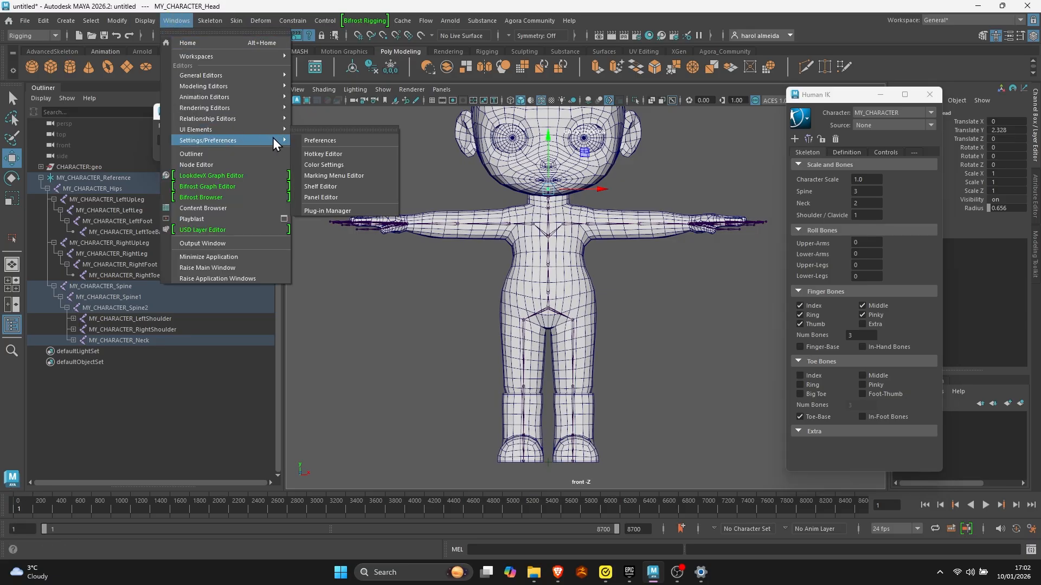
{"action": "left_click", "coordinate": [326, 139]}
{"action": "left_click", "coordinate": [229, 262]}
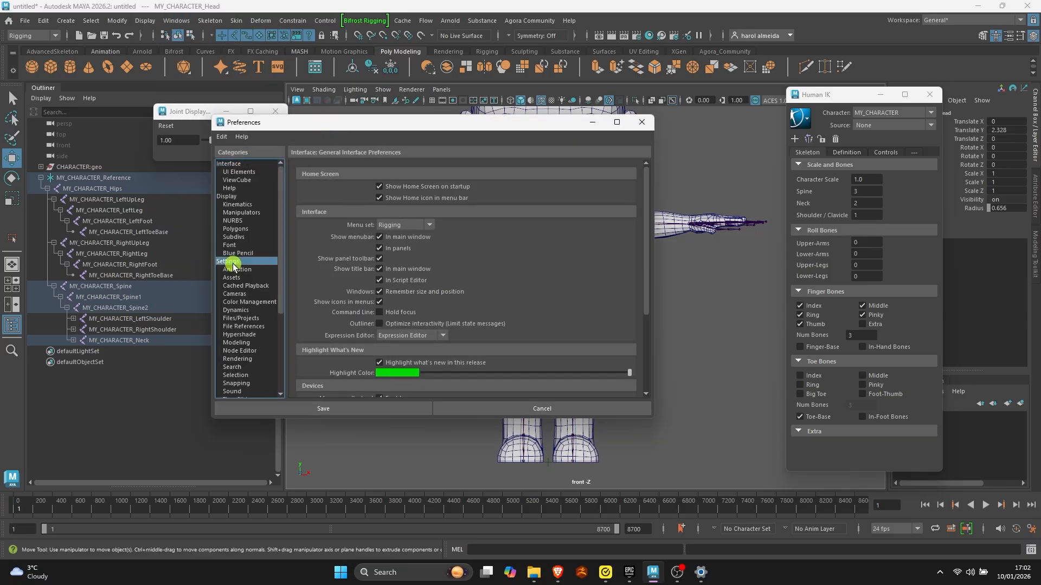
{"action": "left_click", "coordinate": [642, 122]}
- Select the hips joint, switch to the side view and turn on X-ray display of the joints
{"action": "left_click", "coordinate": [630, 299]}
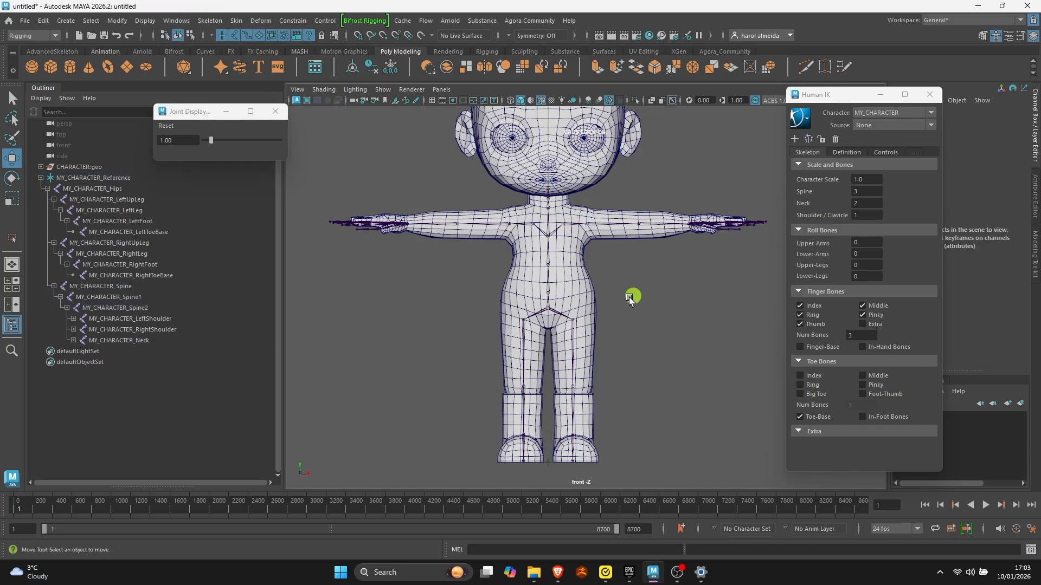
{"action": "left_click", "coordinate": [546, 309]}
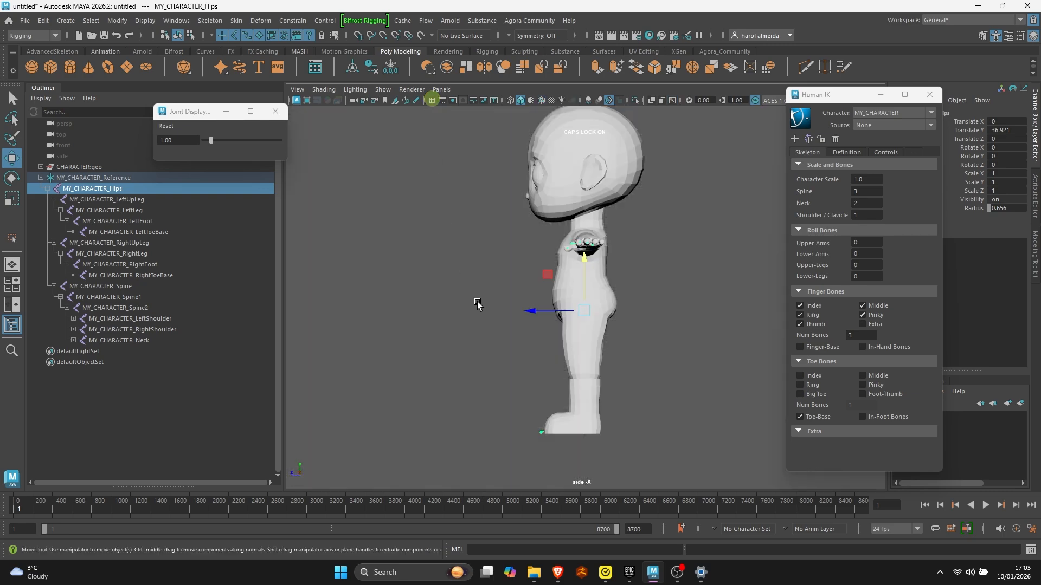
{"action": "middle_click_drag", "start_coordinate": [493, 291], "coordinate": [474, 315], "text": "alt"}
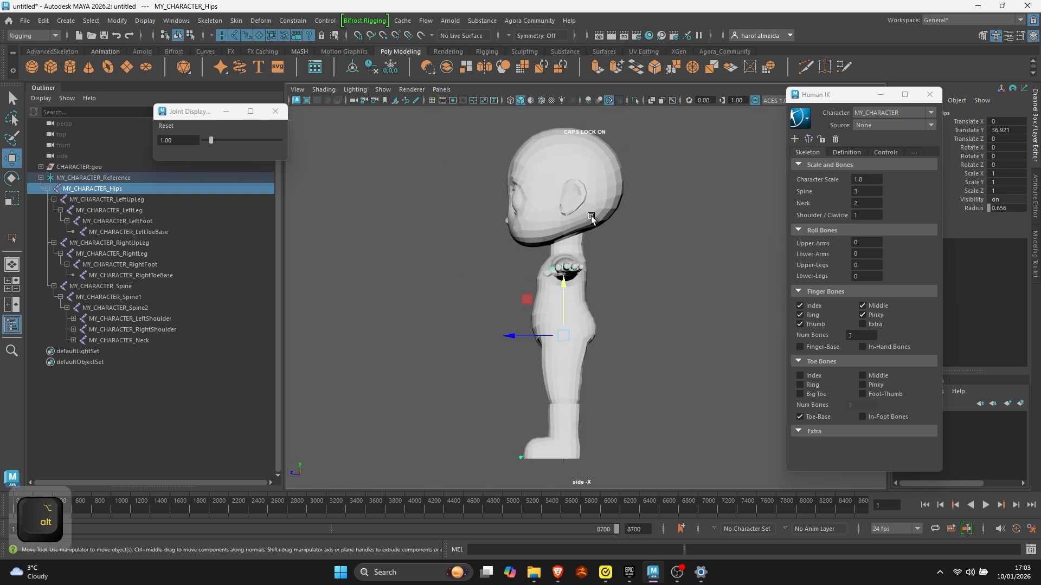
{"action": "left_click", "coordinate": [672, 100]}
{"action": "right_click_drag", "start_coordinate": [469, 307], "coordinate": [486, 330], "text": "alt"}
- Move the left toe-base joint back into the front of the foot, at about Translate Y -3.9 and Translate Z 6
{"action": "middle_click_drag", "start_coordinate": [501, 387], "coordinate": [542, 158], "text": "alt"}
{"action": "right_click_drag", "start_coordinate": [543, 200], "coordinate": [771, 279], "text": "alt"}
{"action": "middle_click_drag", "start_coordinate": [470, 280], "coordinate": [464, 376], "text": "alt"}
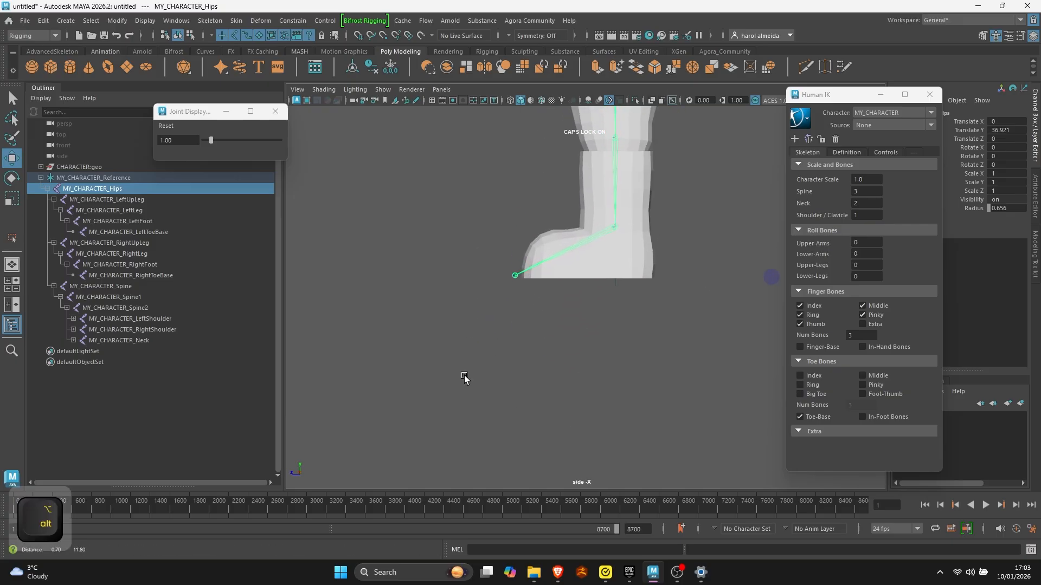
{"action": "left_click", "coordinate": [516, 277]}
{"action": "middle_click_drag", "start_coordinate": [504, 292], "coordinate": [485, 344], "text": "alt"}
{"action": "right_click_drag", "start_coordinate": [512, 343], "coordinate": [576, 341], "text": "alt"}
{"action": "left_click_drag", "start_coordinate": [440, 298], "coordinate": [503, 272]}
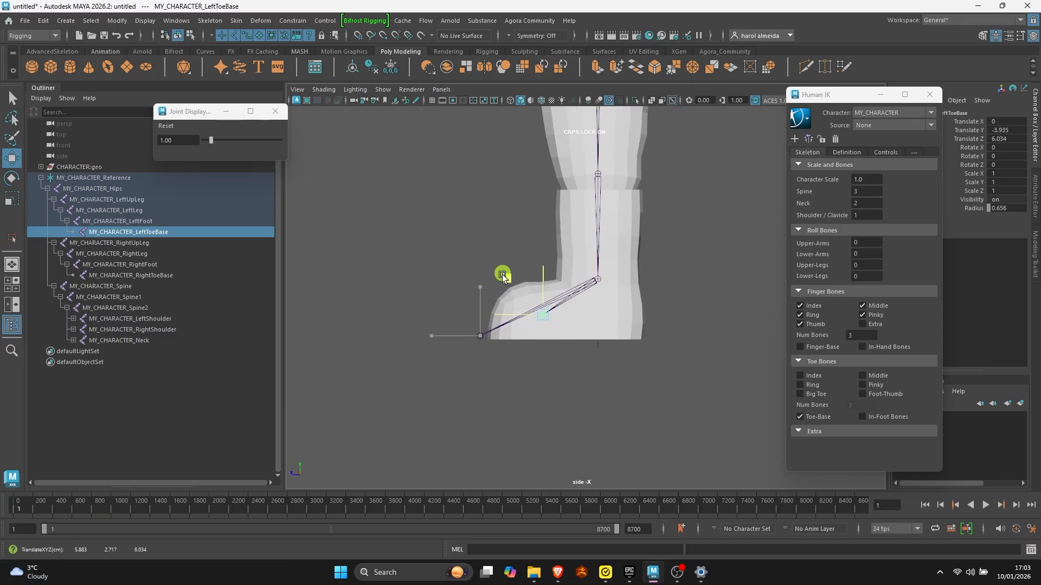
- Shift only the left knee joint forward, without its child joints, to a Translate Z of about 1.25
{"action": "middle_click_drag", "start_coordinate": [503, 272], "coordinate": [507, 395], "text": "alt"}
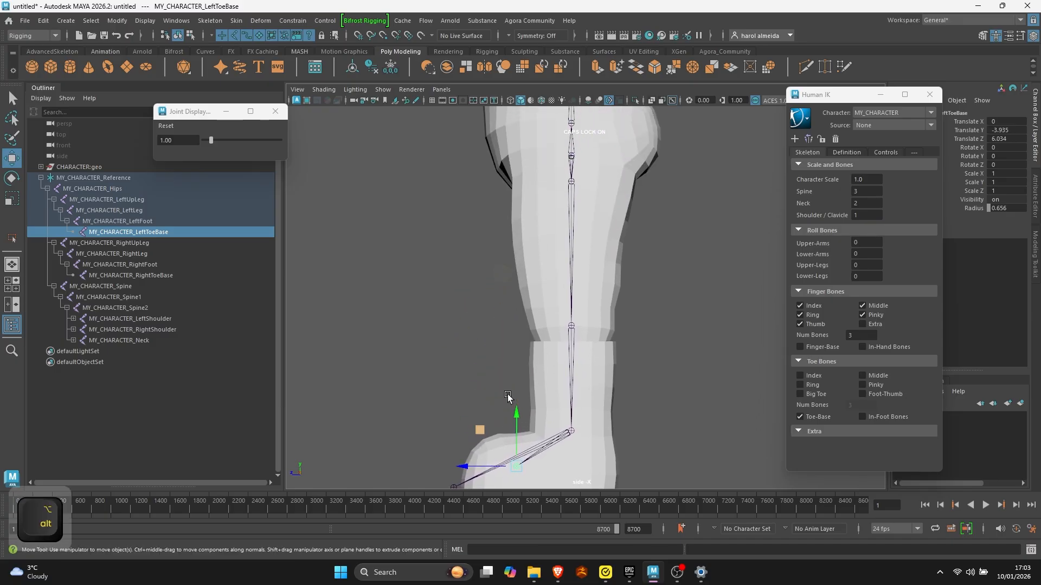
{"action": "left_click", "coordinate": [571, 327]}
{"action": "key", "text": "d"}
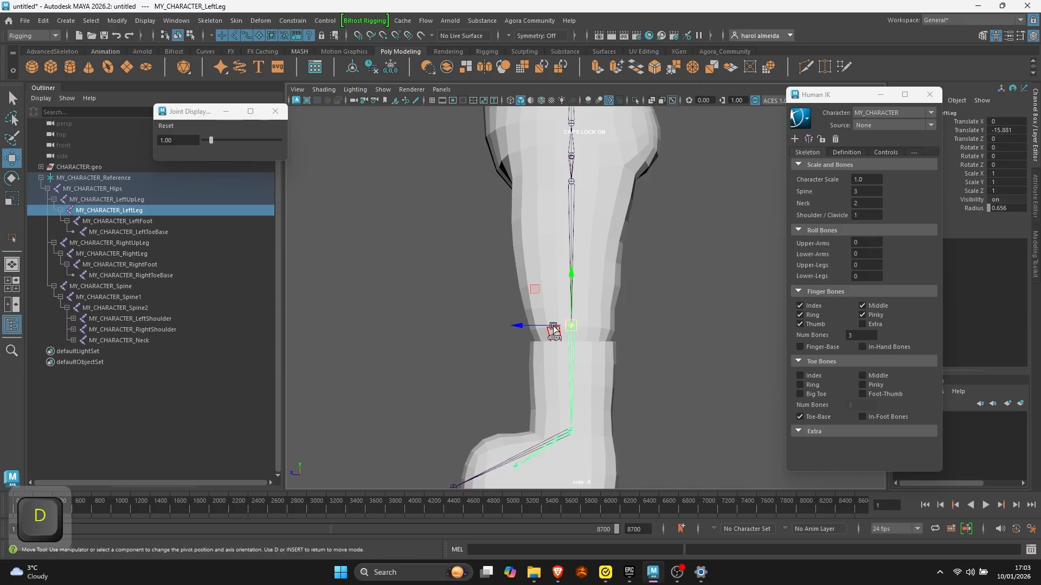
{"action": "left_click_drag", "start_coordinate": [548, 327], "coordinate": [532, 332]}
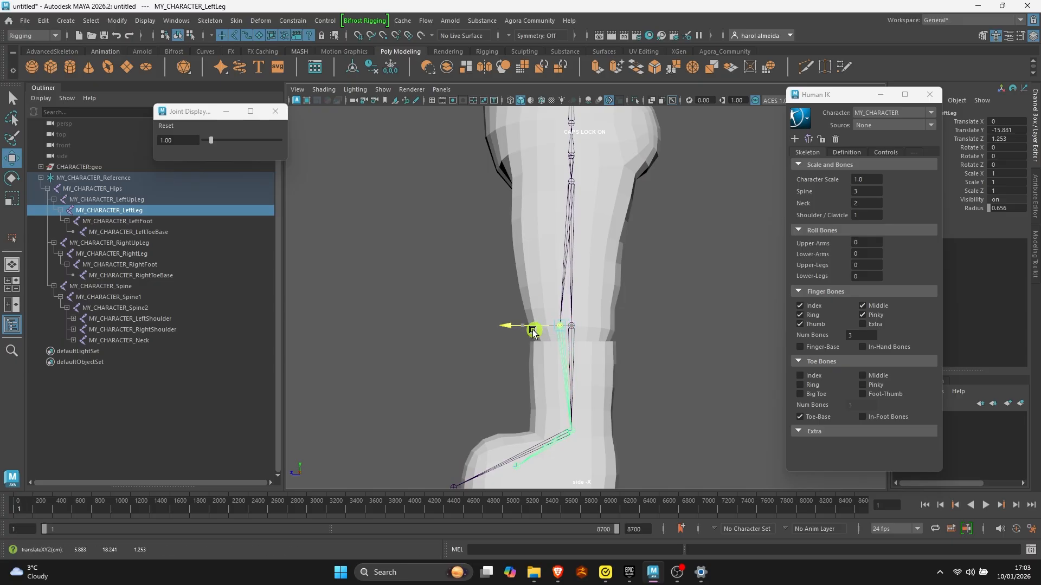
- Shift the neck joint slightly up and back, and move the second neck joint to a Translate Z of about -0.16
{"action": "middle_click_drag", "start_coordinate": [556, 313], "coordinate": [546, 360], "text": "alt"}
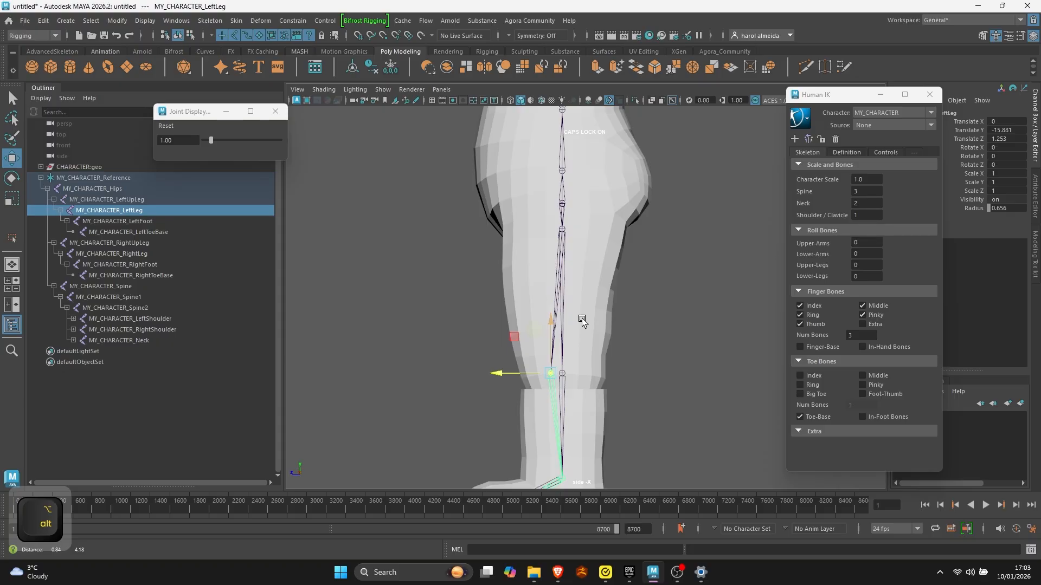
{"action": "middle_click_drag", "start_coordinate": [582, 320], "coordinate": [577, 456], "text": "alt"}
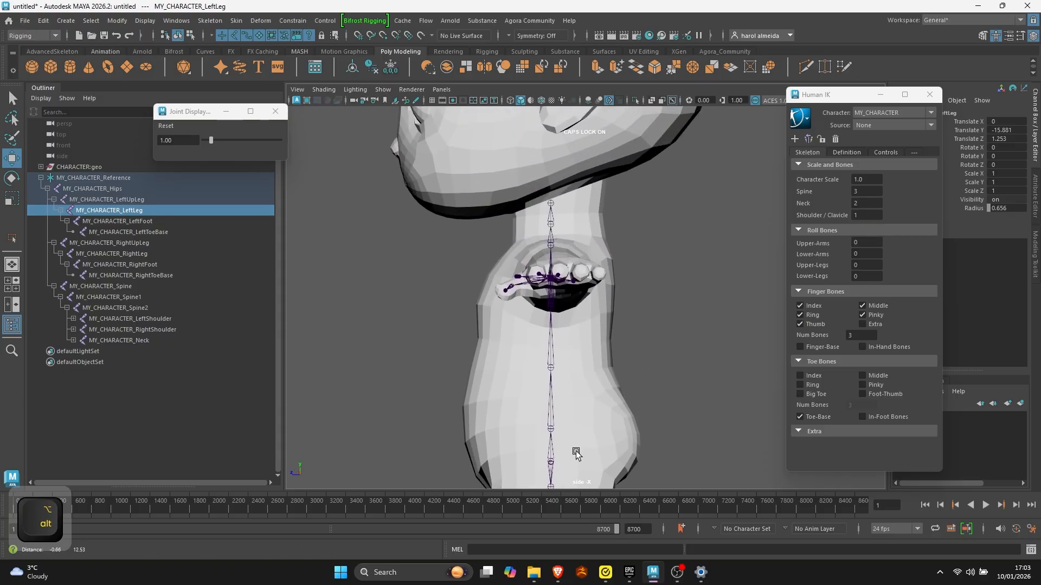
{"action": "middle_click_drag", "start_coordinate": [590, 252], "coordinate": [593, 279], "text": "alt"}
{"action": "left_click", "coordinate": [550, 262]}
{"action": "key", "text": "w"}
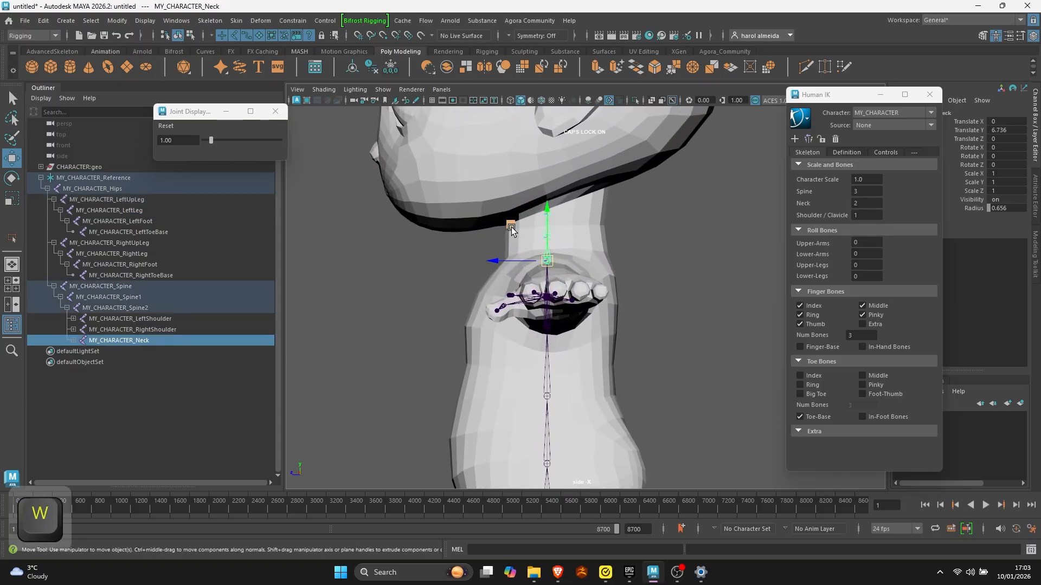
{"action": "left_click", "coordinate": [661, 215]}
{"action": "left_click", "coordinate": [550, 226]}
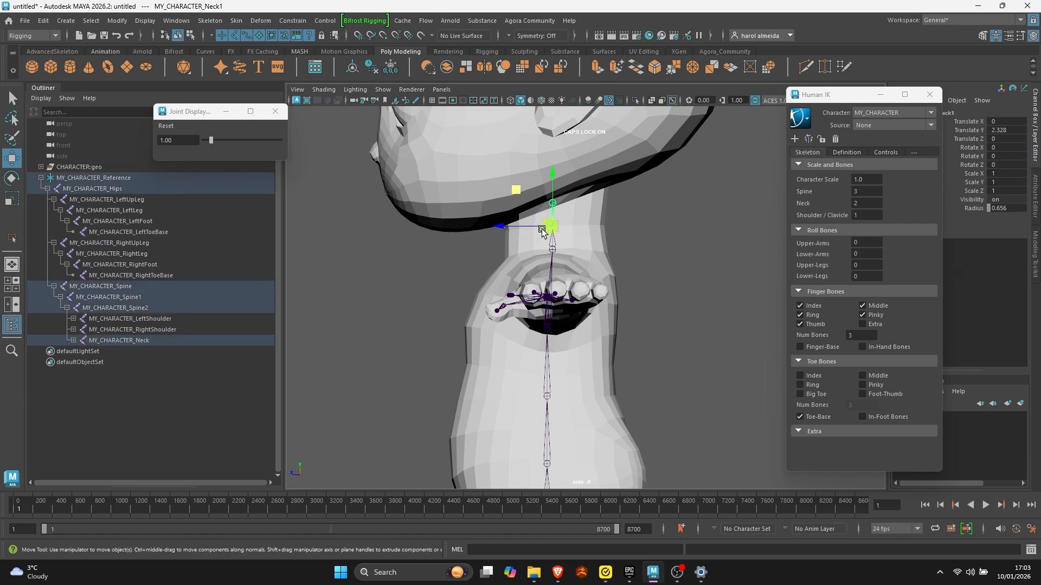
{"action": "left_click_drag", "start_coordinate": [536, 225], "coordinate": [540, 225]}
- Move the first spine joint forward in the lower torso, to a Translate Z of about 0.5
{"action": "middle_click_drag", "start_coordinate": [568, 387], "coordinate": [572, 230], "text": "alt"}
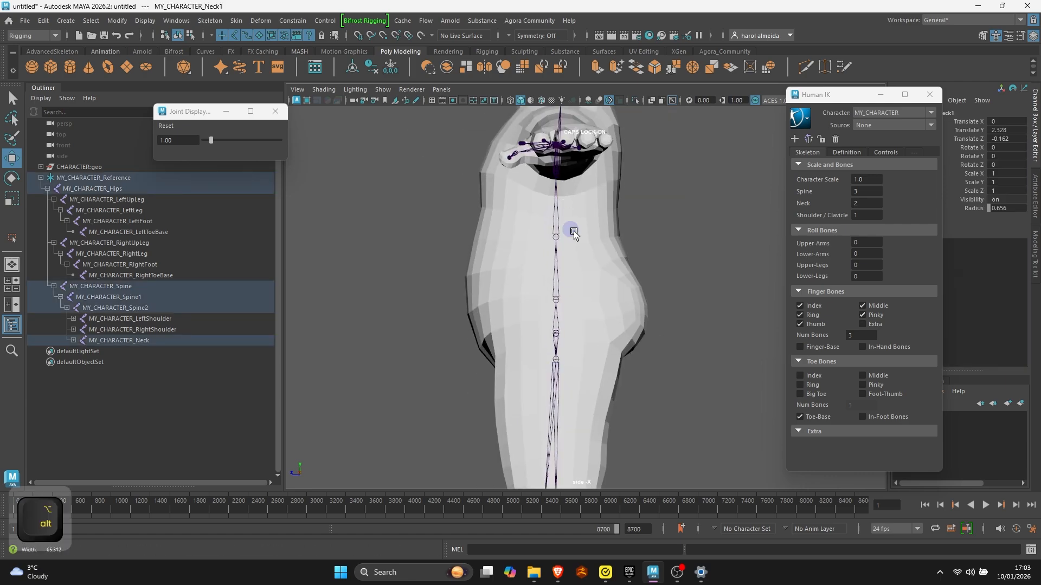
{"action": "scroll", "coordinate": [571, 233], "scroll_direction": "up", "scroll_amount": 2}
{"action": "left_click", "coordinate": [550, 300]}
{"action": "key", "text": "d"}
{"action": "left_click", "coordinate": [510, 301]}
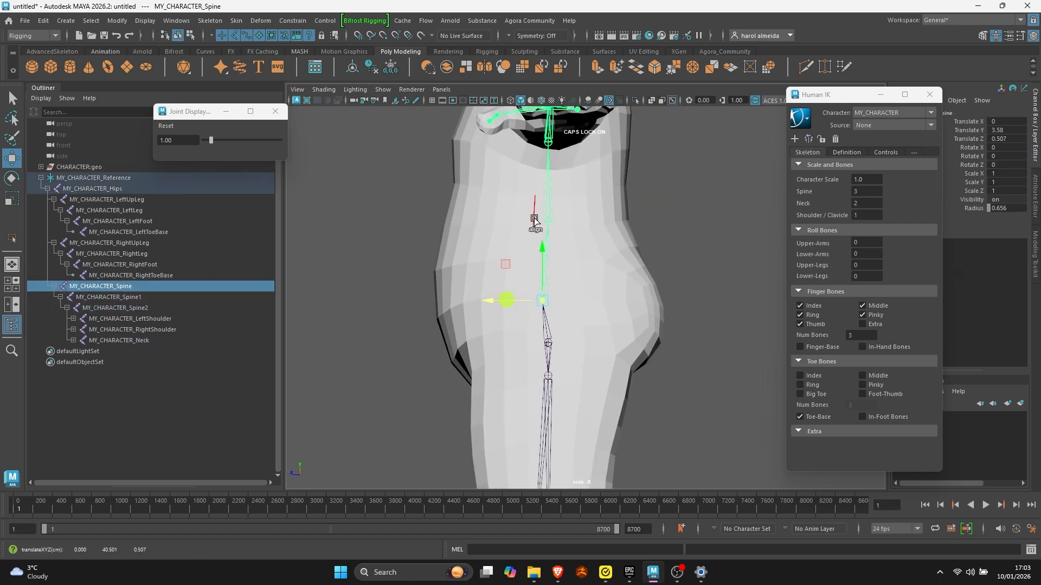
- Move the Spine1 joint slightly forward in line with the spine joint below it
{"action": "left_click", "coordinate": [549, 221]}
{"action": "left_click_drag", "start_coordinate": [530, 222], "coordinate": [524, 222]}
{"action": "key", "text": "q"}
{"action": "right_click_drag", "start_coordinate": [453, 324], "coordinate": [412, 319], "text": "alt"}
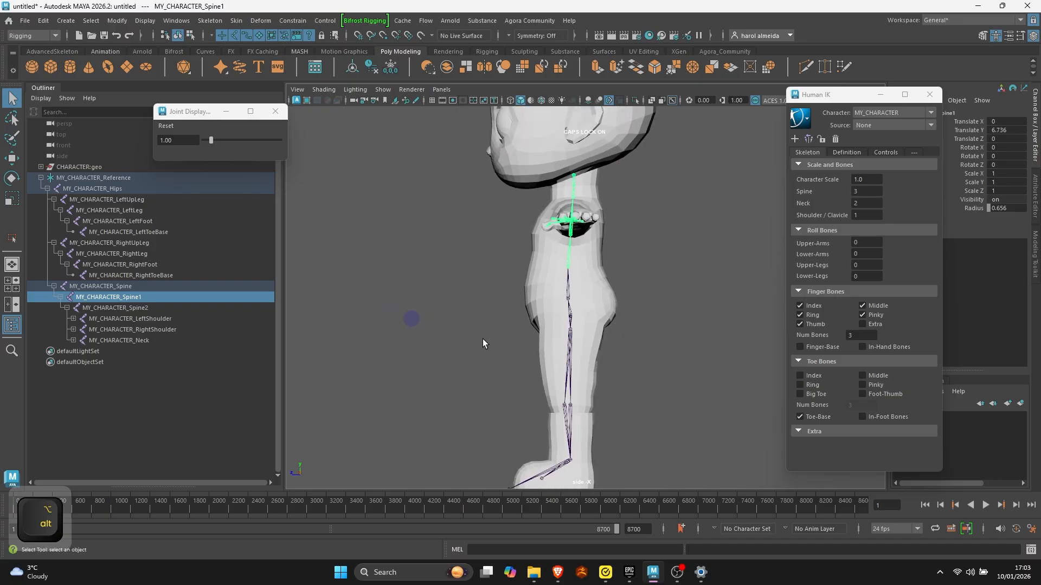
- Switch to the top view, hide its grid and display the model in wireframe around the left arm
{"action": "middle_click_drag", "start_coordinate": [482, 340], "coordinate": [487, 259], "text": "alt"}
{"action": "right_click_drag", "start_coordinate": [487, 259], "coordinate": [521, 439], "text": "alt"}
{"action": "middle_click_drag", "start_coordinate": [544, 293], "coordinate": [525, 381], "text": "alt"}
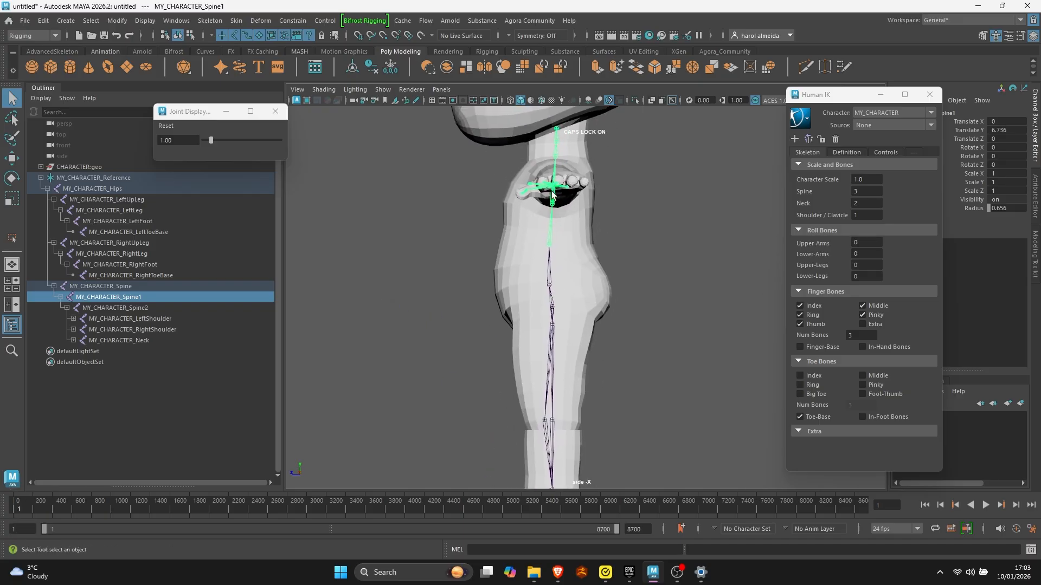
{"action": "key", "text": "space"}
{"action": "key", "text": "space"}
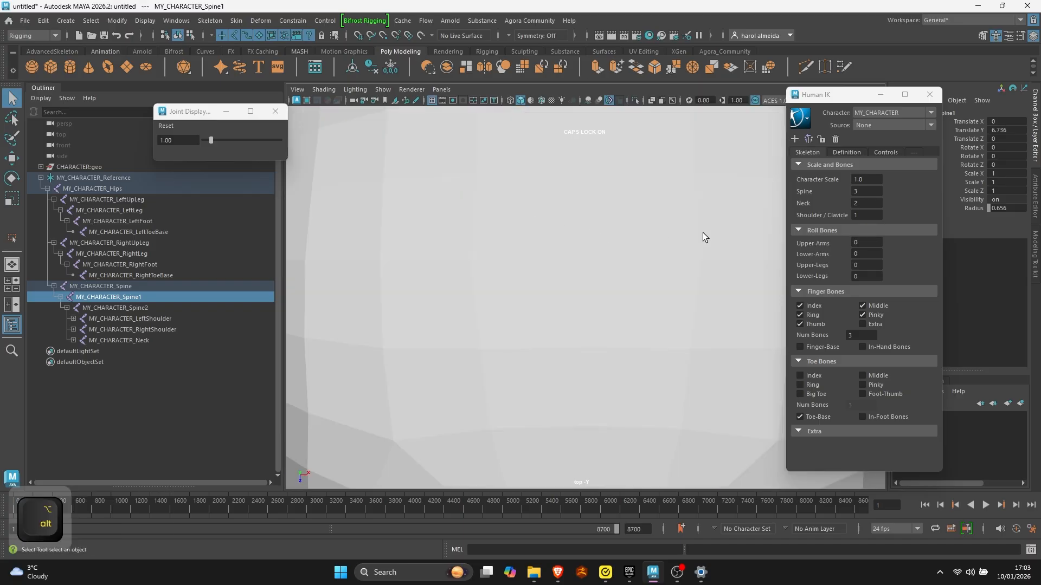
{"action": "right_click_drag", "start_coordinate": [702, 233], "coordinate": [360, 226], "text": "alt"}
{"action": "middle_click_drag", "start_coordinate": [626, 248], "coordinate": [350, 225], "text": "alt"}
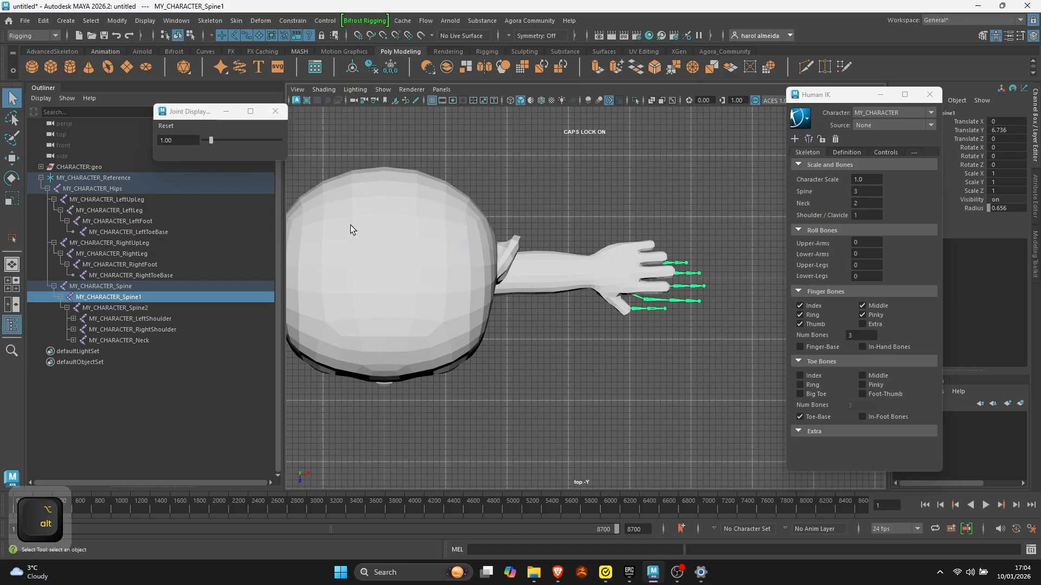
{"action": "left_click", "coordinate": [432, 100]}
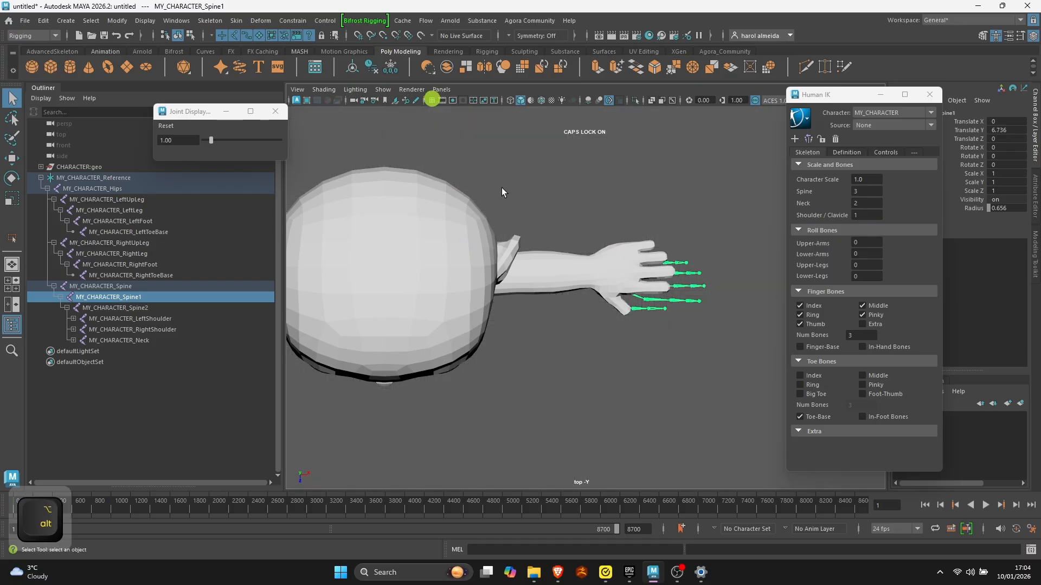
{"action": "left_click", "coordinate": [509, 102]}
{"action": "mouse_move", "coordinate": [455, 310]}
{"action": "right_mouse_down", "text": "alt"}
{"action": "mouse_move", "coordinate": [562, 335]}
{"action": "mouse_move", "coordinate": [646, 317]}
{"action": "mouse_move", "coordinate": [600, 294]}
{"action": "mouse_move", "coordinate": [614, 250]}
{"action": "right_mouse_up", "text": "alt"}
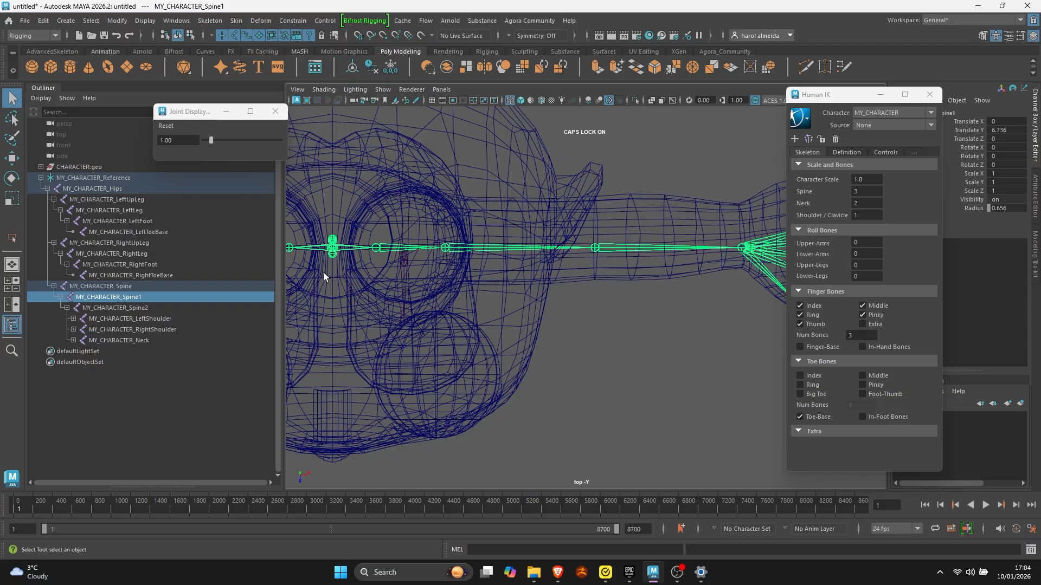
- Move the left shoulder joint slightly forward to a Translate Z of 0.35, with its joint hierarchy expanded
{"action": "left_click", "coordinate": [375, 247]}
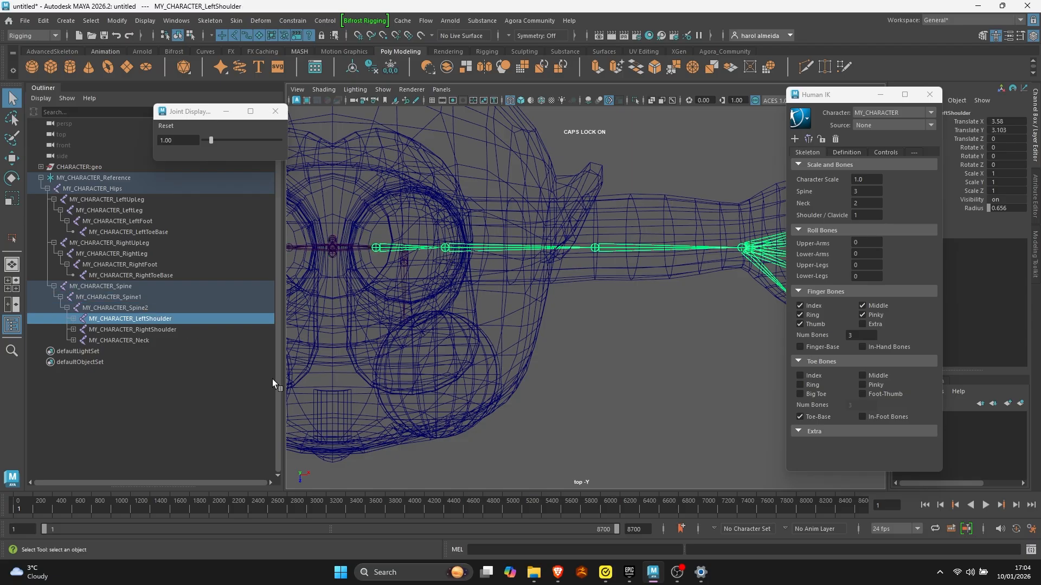
{"action": "left_click", "coordinate": [40, 178]}
{"action": "left_click", "coordinate": [41, 178], "text": "shift"}
{"action": "scroll", "coordinate": [433, 271], "scroll_direction": "down", "scroll_amount": 2}
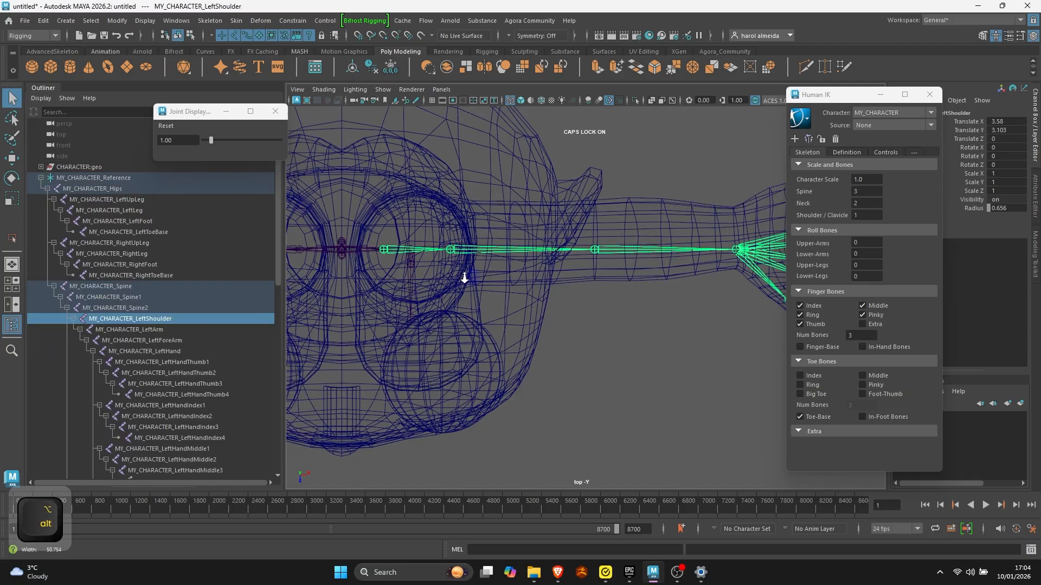
{"action": "key", "text": "w"}
{"action": "left_click_drag", "start_coordinate": [398, 285], "coordinate": [396, 289]}
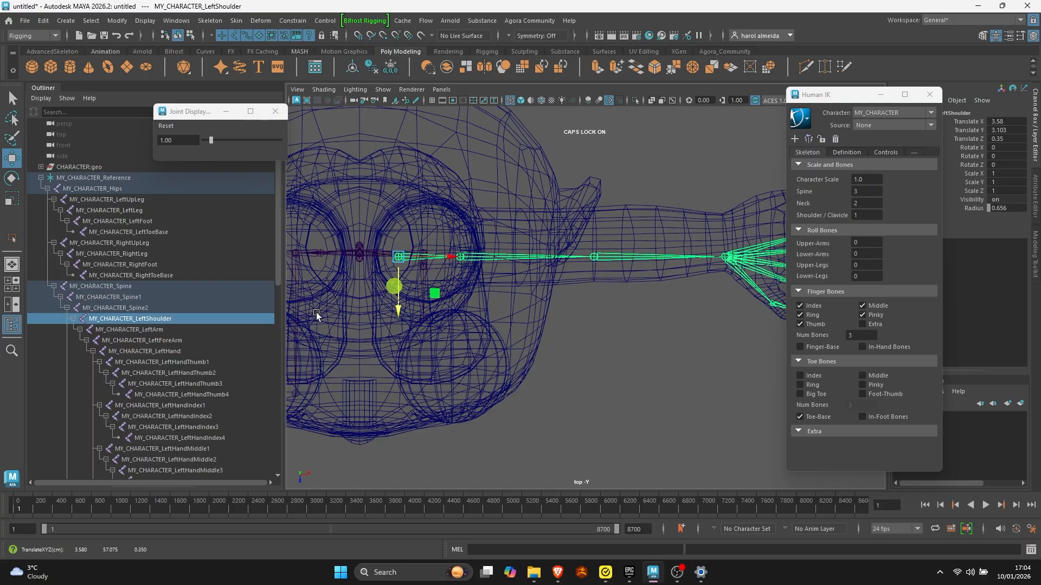
- Move the left upper arm joint back to a Translate Z of about -1.1, centred in the arm
{"action": "left_click", "coordinate": [172, 329]}
{"action": "left_click_drag", "start_coordinate": [459, 290], "coordinate": [460, 277]}
{"action": "middle_click_drag", "start_coordinate": [527, 233], "coordinate": [457, 251], "text": "alt"}
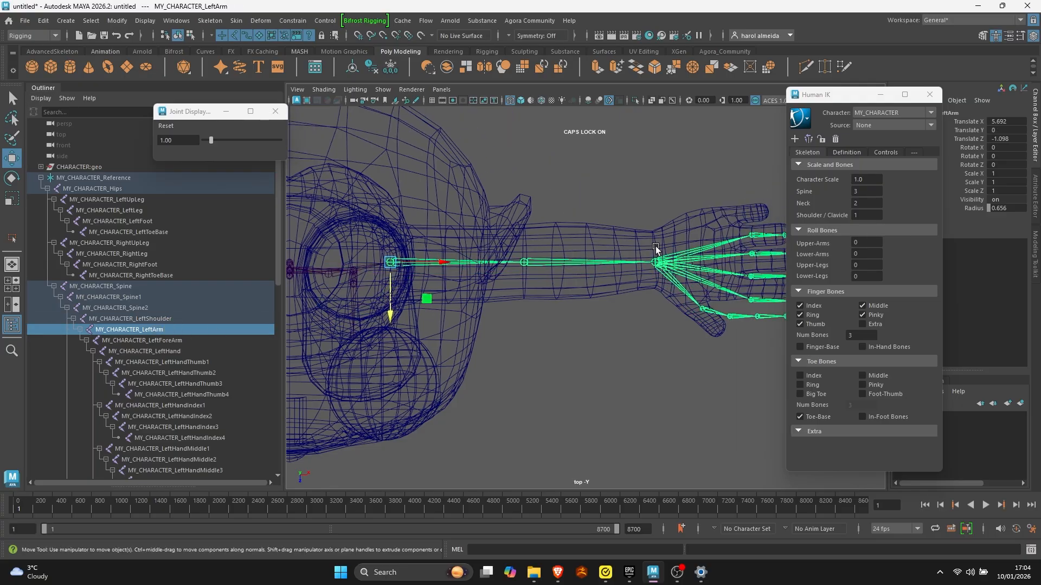
- Move the left forearm joint back, finishing without its child joints at a Translate Z of about -1.2
{"action": "left_click", "coordinate": [524, 262]}
{"action": "left_click_drag", "start_coordinate": [523, 288], "coordinate": [523, 285]}
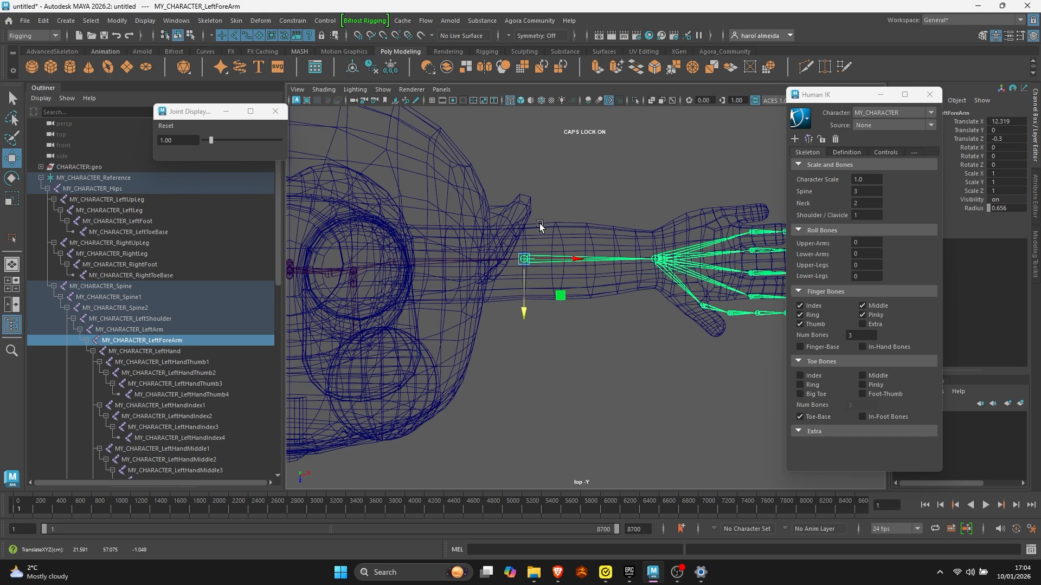
{"action": "left_click", "coordinate": [540, 226]}
{"action": "left_click", "coordinate": [524, 261]}
{"action": "key", "text": "d"}
{"action": "left_click_drag", "start_coordinate": [523, 313], "coordinate": [523, 302]}
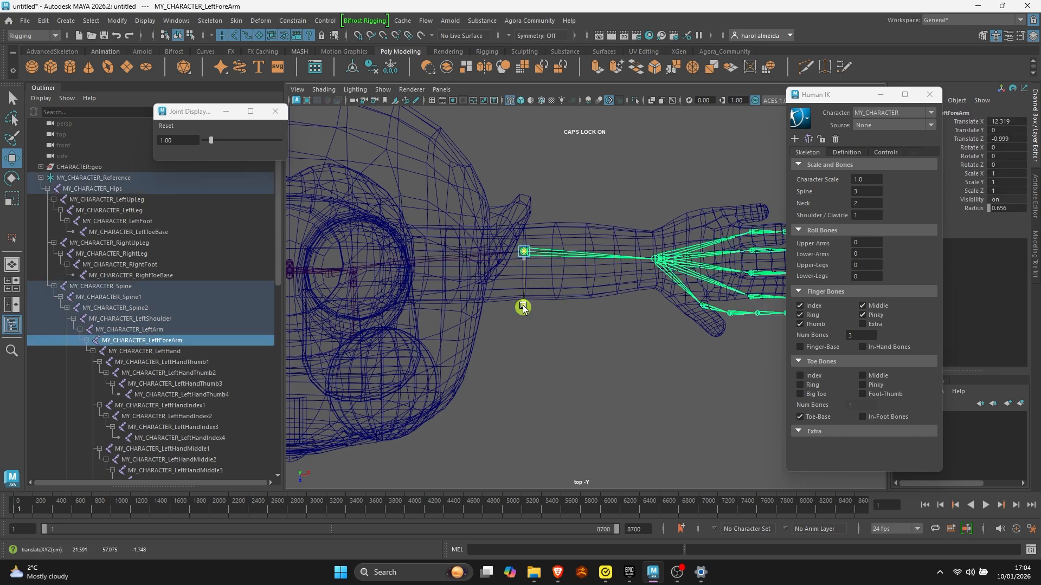
{"action": "right_click_drag", "start_coordinate": [524, 302], "coordinate": [373, 306], "text": "alt"}
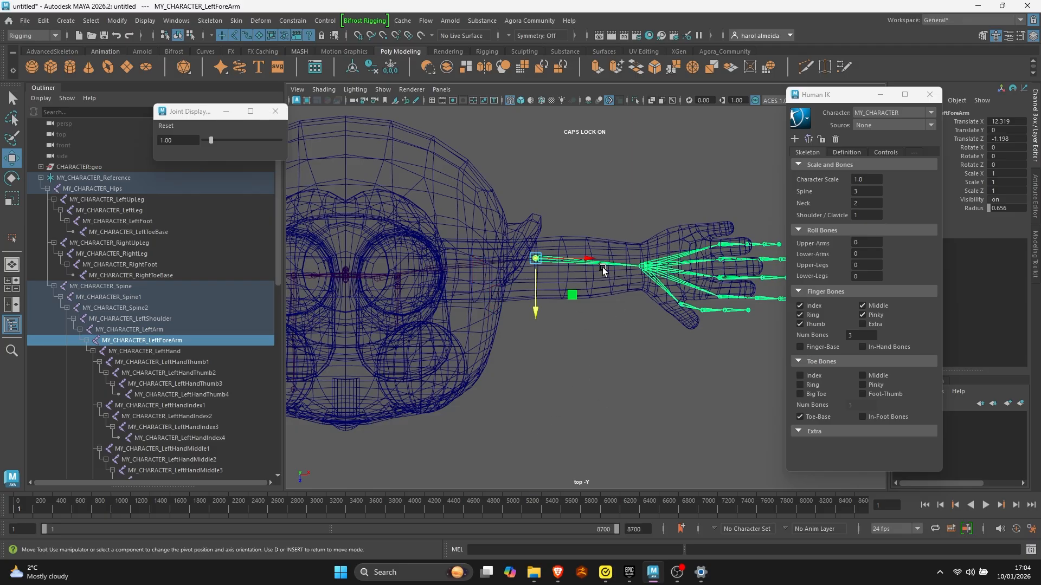
- Check the joint placement from the side, around the left knee, and look at the whole character in perspective
{"action": "key", "text": "space"}
{"action": "key", "text": "space"}
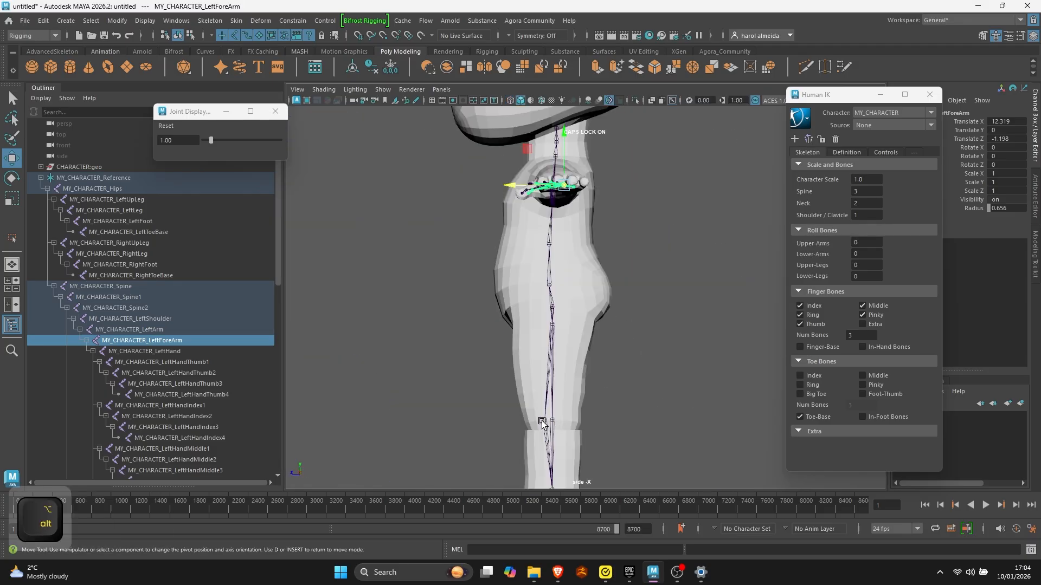
{"action": "left_click", "coordinate": [531, 342]}
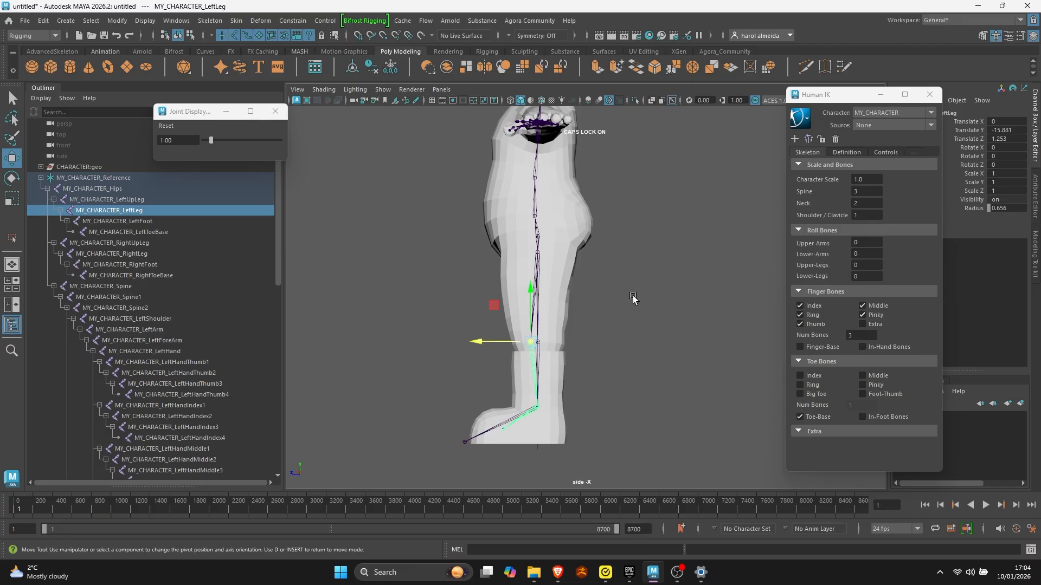
{"action": "key", "text": "space"}
{"action": "key", "text": "space"}
{"action": "scroll", "coordinate": [664, 250], "scroll_direction": "up", "scroll_amount": 3}
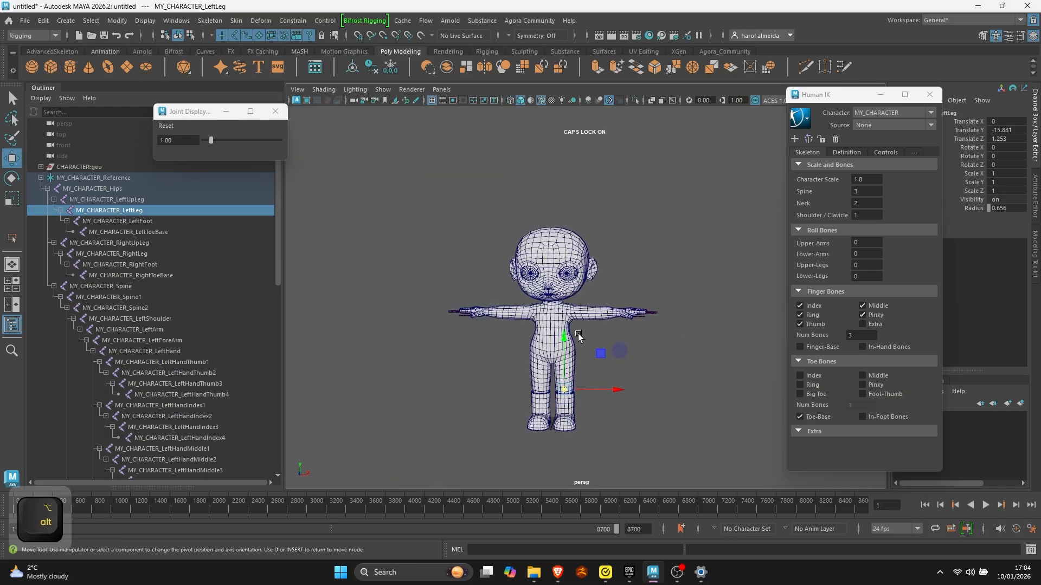
{"action": "key", "text": "space"}
{"action": "key", "text": "space"}
- In the top view, place the first two left pinky joints at the base knuckle and start of the little finger
{"action": "right_click_drag", "start_coordinate": [473, 308], "coordinate": [510, 317], "text": "alt"}
{"action": "middle_click_drag", "start_coordinate": [534, 320], "coordinate": [342, 303], "text": "alt"}
{"action": "right_click_drag", "start_coordinate": [342, 304], "coordinate": [578, 344], "text": "alt"}
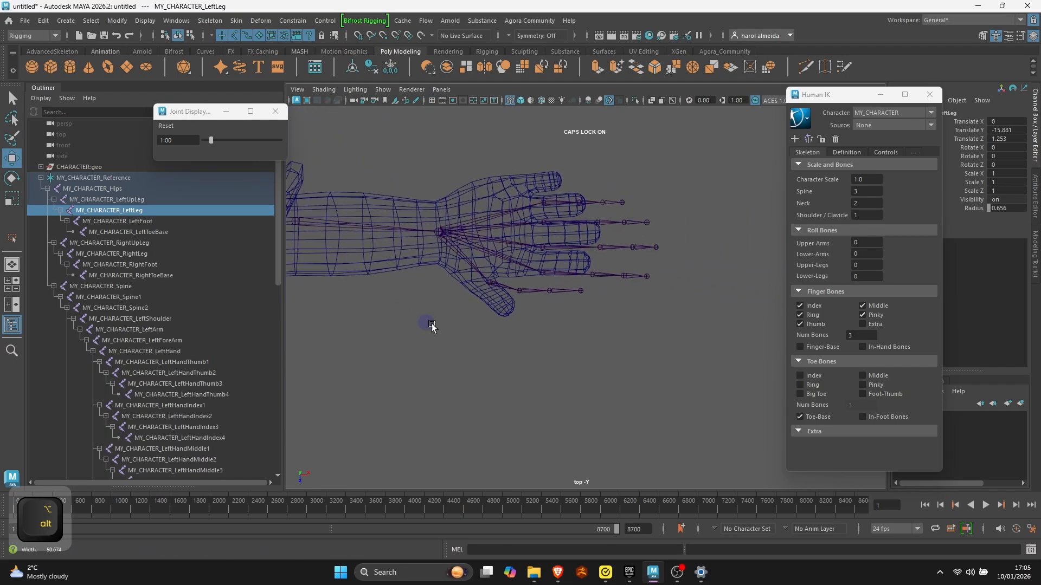
{"action": "middle_click_drag", "start_coordinate": [537, 309], "coordinate": [580, 354], "text": "alt"}
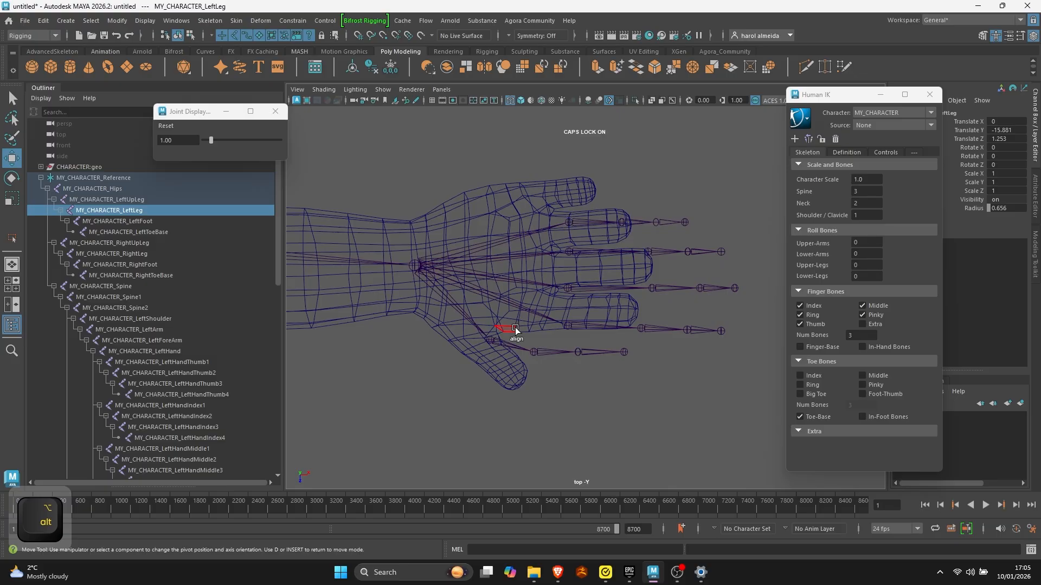
{"action": "right_click_drag", "start_coordinate": [541, 171], "coordinate": [610, 161], "text": "alt"}
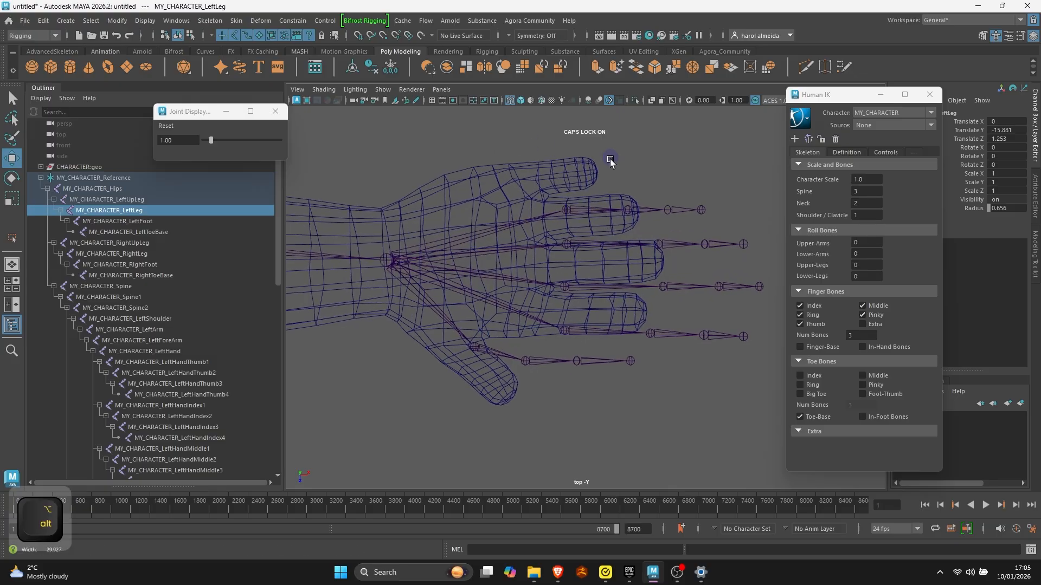
{"action": "left_click", "coordinate": [565, 210]}
{"action": "key", "text": "w"}
{"action": "left_click_drag", "start_coordinate": [600, 244], "coordinate": [493, 233]}
{"action": "left_click", "coordinate": [526, 201]}
{"action": "left_click_drag", "start_coordinate": [527, 203], "coordinate": [563, 190]}
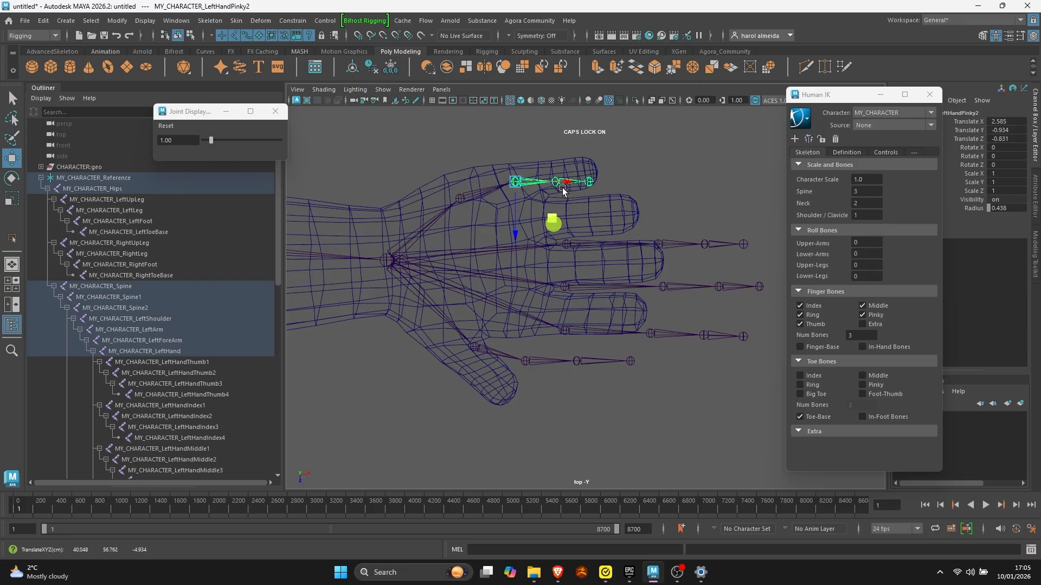
- Place the third left pinky joint inside the little finger and the end joint at its fingertip
{"action": "left_click", "coordinate": [623, 161]}
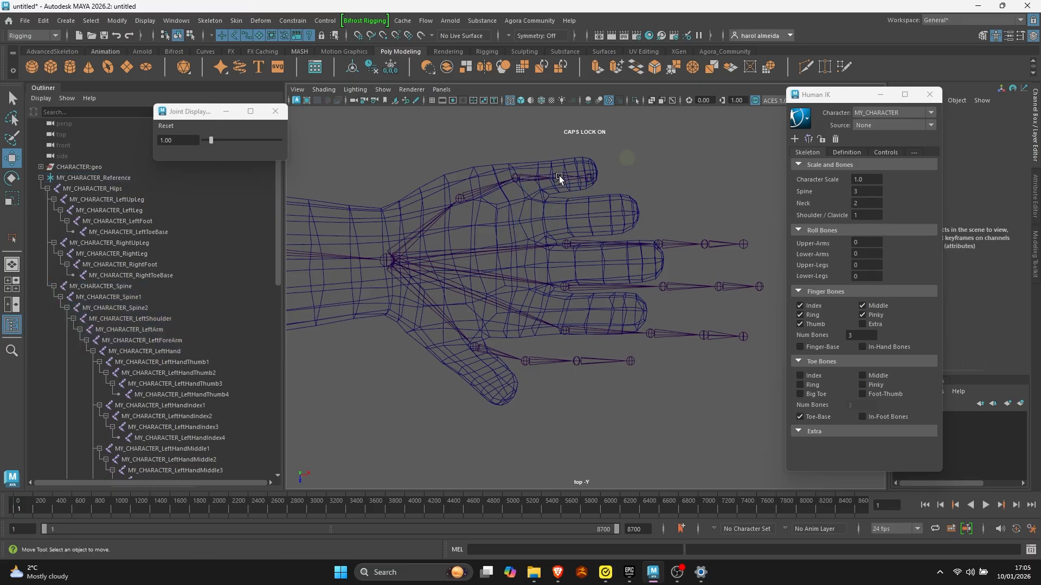
{"action": "left_click", "coordinate": [555, 177]}
{"action": "left_click_drag", "start_coordinate": [593, 213], "coordinate": [645, 203]}
{"action": "left_click", "coordinate": [635, 179]}
{"action": "left_click", "coordinate": [598, 174]}
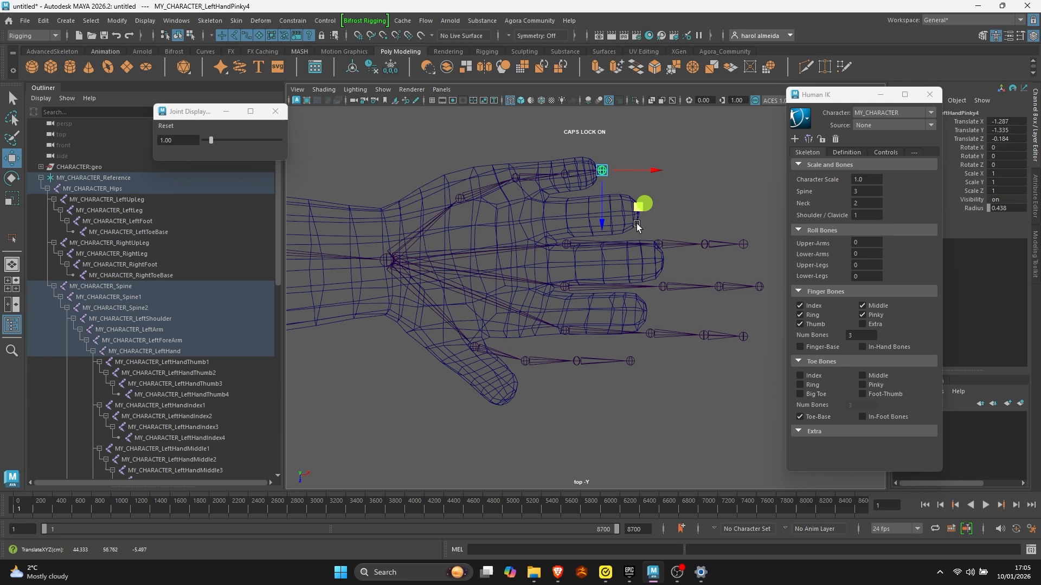
- Fit the four left ring finger joints along the ring finger, from the base knuckle to the fingertip
{"action": "left_click", "coordinate": [564, 247]}
{"action": "left_click_drag", "start_coordinate": [600, 283], "coordinate": [509, 256]}
{"action": "left_click", "coordinate": [561, 222]}
{"action": "mouse_move", "coordinate": [602, 257]}
{"action": "left_mouse_down"}
{"action": "mouse_move", "coordinate": [584, 249]}
{"action": "mouse_move", "coordinate": [590, 255]}
{"action": "left_mouse_up"}
{"action": "left_click", "coordinate": [665, 198]}
{"action": "left_click", "coordinate": [590, 218]}
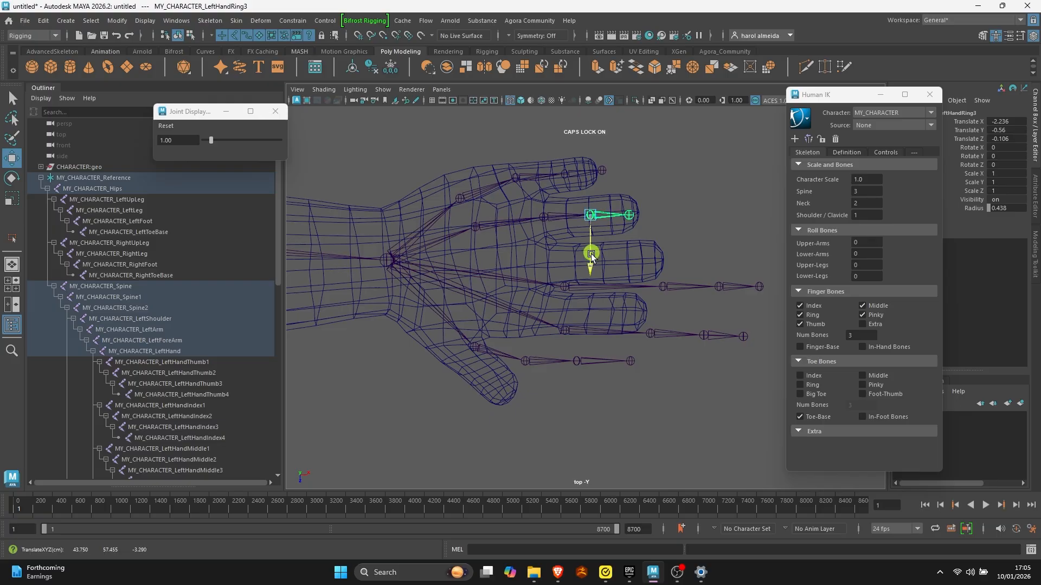
{"action": "left_click", "coordinate": [654, 227]}
{"action": "left_click", "coordinate": [630, 216]}
{"action": "left_click_drag", "start_coordinate": [668, 253], "coordinate": [681, 252]}
{"action": "middle_click_drag", "start_coordinate": [653, 236], "coordinate": [650, 198], "text": "alt"}
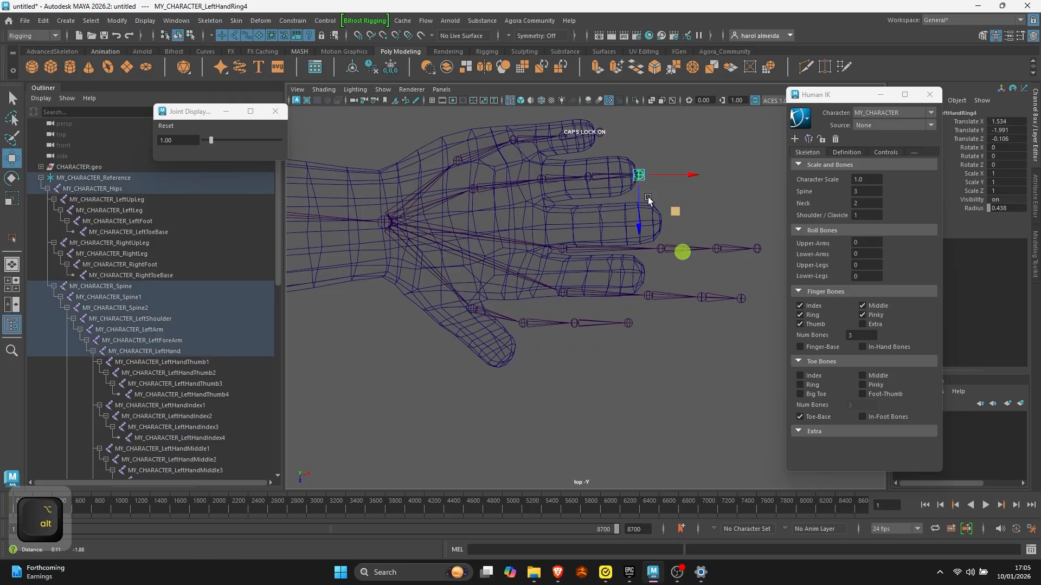
- Fit the four left middle finger joints along the middle finger, with the end joint at the fingertip
{"action": "left_click", "coordinate": [565, 248]}
{"action": "left_click_drag", "start_coordinate": [600, 290], "coordinate": [520, 268]}
{"action": "left_click", "coordinate": [581, 227]}
{"action": "left_click_drag", "start_coordinate": [623, 262], "coordinate": [590, 263]}
{"action": "left_click", "coordinate": [603, 227]}
{"action": "left_click", "coordinate": [648, 226]}
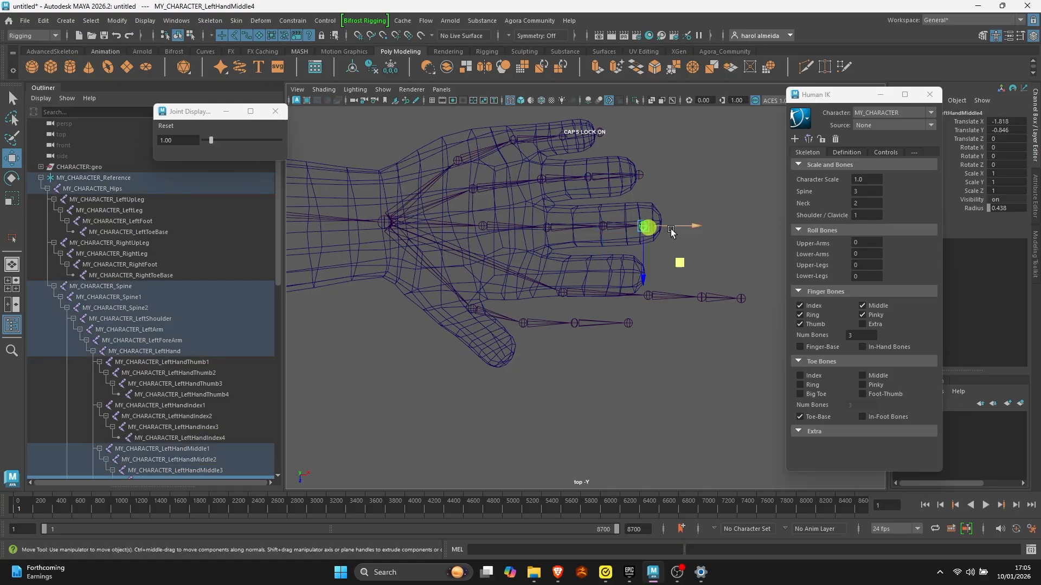
{"action": "left_click_drag", "start_coordinate": [668, 226], "coordinate": [691, 226]}
{"action": "left_click", "coordinate": [551, 226]}
{"action": "left_click_drag", "start_coordinate": [551, 251], "coordinate": [551, 250]}
{"action": "left_click", "coordinate": [668, 224]}
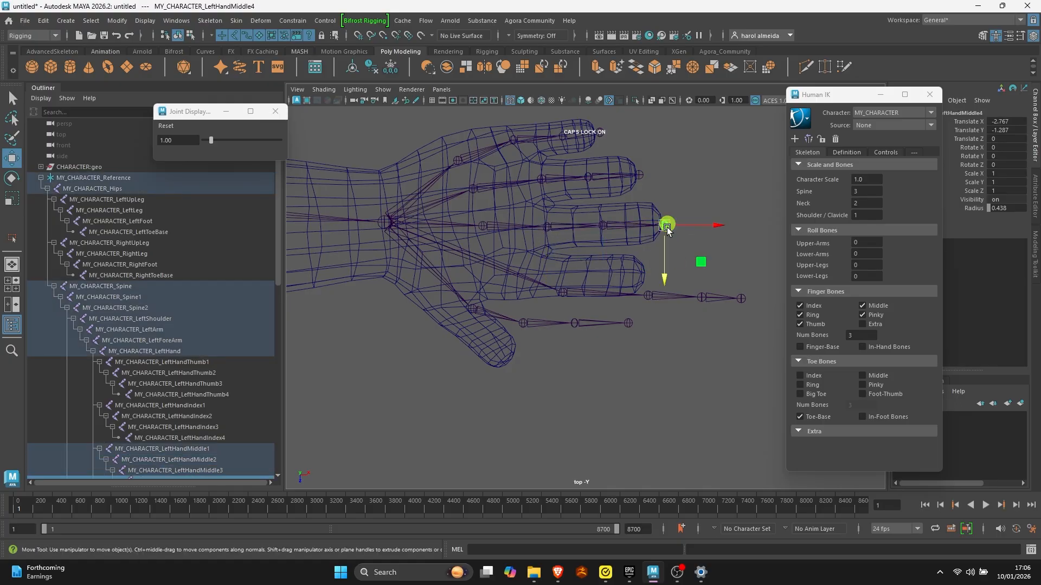
{"action": "left_click_drag", "start_coordinate": [666, 243], "coordinate": [666, 239]}
- Fit the four left index finger joints along the index finger, from the base knuckle to the fingertip
{"action": "left_click", "coordinate": [562, 293]}
{"action": "left_click_drag", "start_coordinate": [599, 329], "coordinate": [511, 303]}
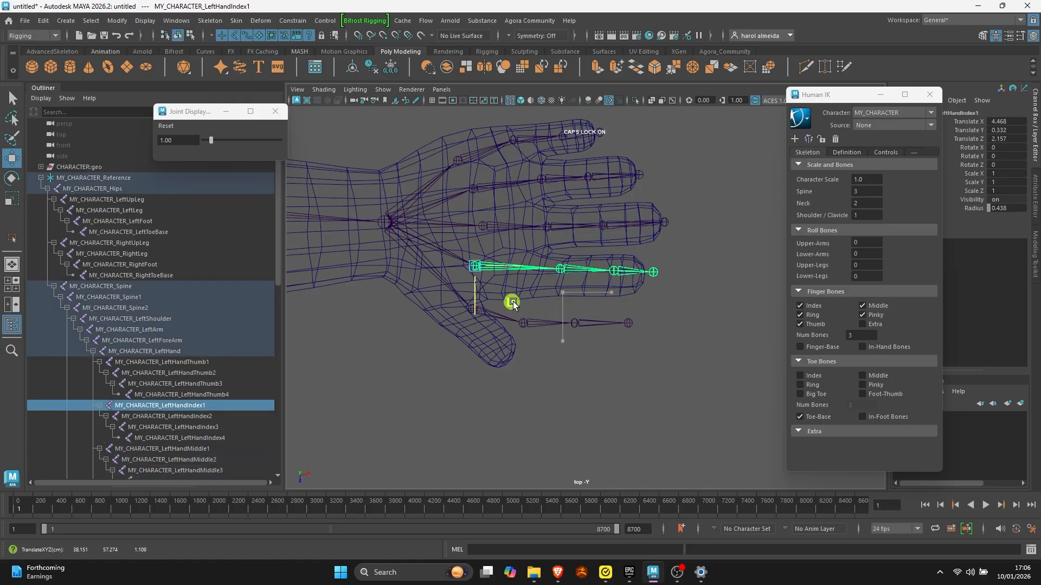
{"action": "left_click", "coordinate": [563, 272]}
{"action": "left_click_drag", "start_coordinate": [600, 305], "coordinate": [625, 307]}
{"action": "left_click", "coordinate": [598, 276]}
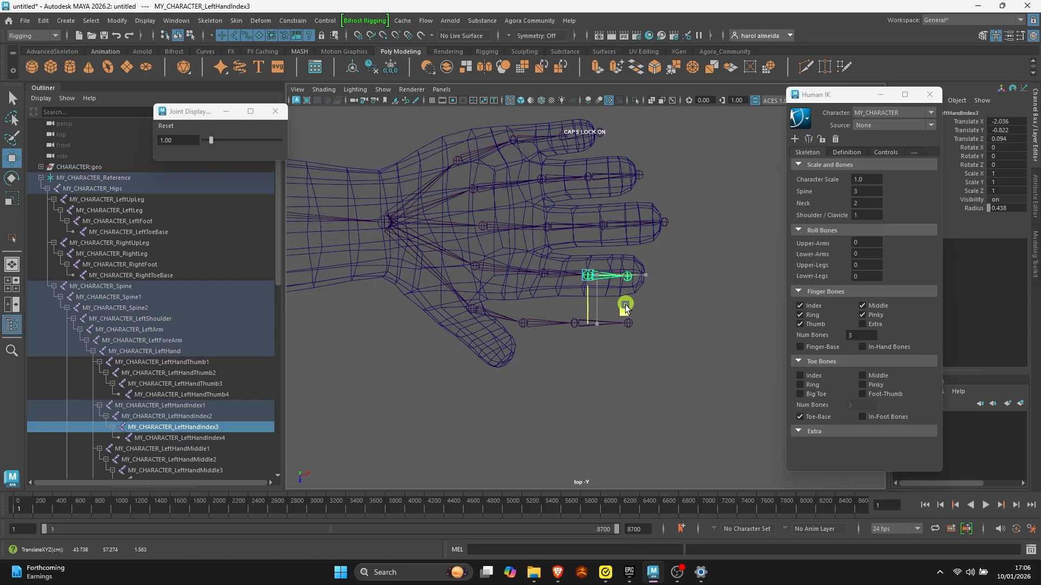
{"action": "left_click", "coordinate": [628, 279]}
{"action": "left_click_drag", "start_coordinate": [661, 277], "coordinate": [682, 276]}
- Fit the left thumb joints diagonally along the thumb, with the end joint at the thumb tip
{"action": "left_click", "coordinate": [476, 306]}
{"action": "left_click_drag", "start_coordinate": [514, 343], "coordinate": [557, 396]}
{"action": "left_click", "coordinate": [478, 297]}
{"action": "left_click", "coordinate": [519, 315]}
{"action": "left_click", "coordinate": [506, 302]}
{"action": "left_click", "coordinate": [548, 351]}
{"action": "left_click", "coordinate": [533, 333]}
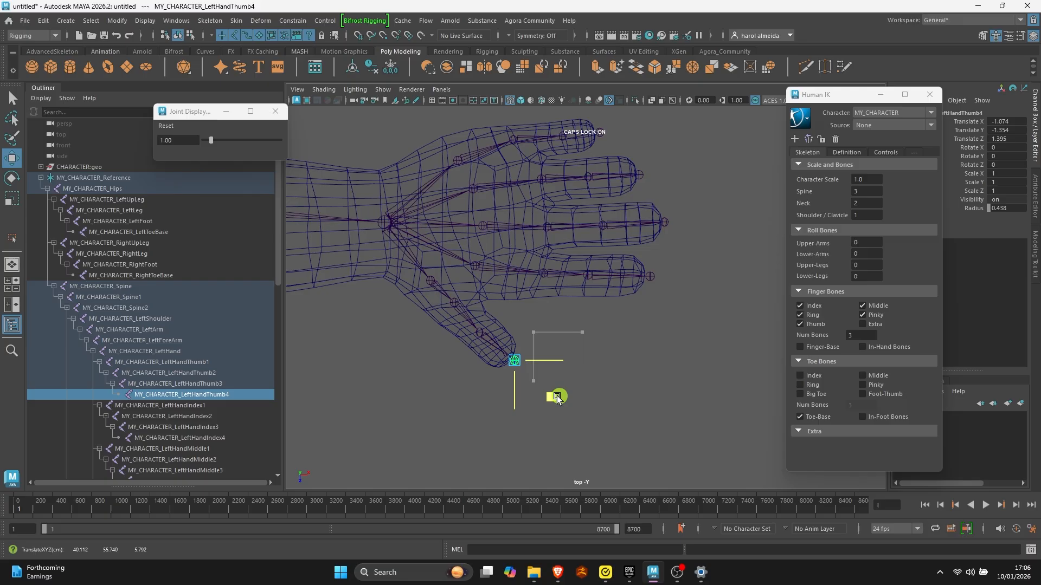
- Shift only the left thumb's base joint, without its child joints, to a Translate Z of about 2.4
{"action": "left_click", "coordinate": [419, 282]}
{"action": "key", "text": "d"}
{"action": "left_click_drag", "start_coordinate": [468, 318], "coordinate": [465, 308]}
{"action": "key", "text": "q"}
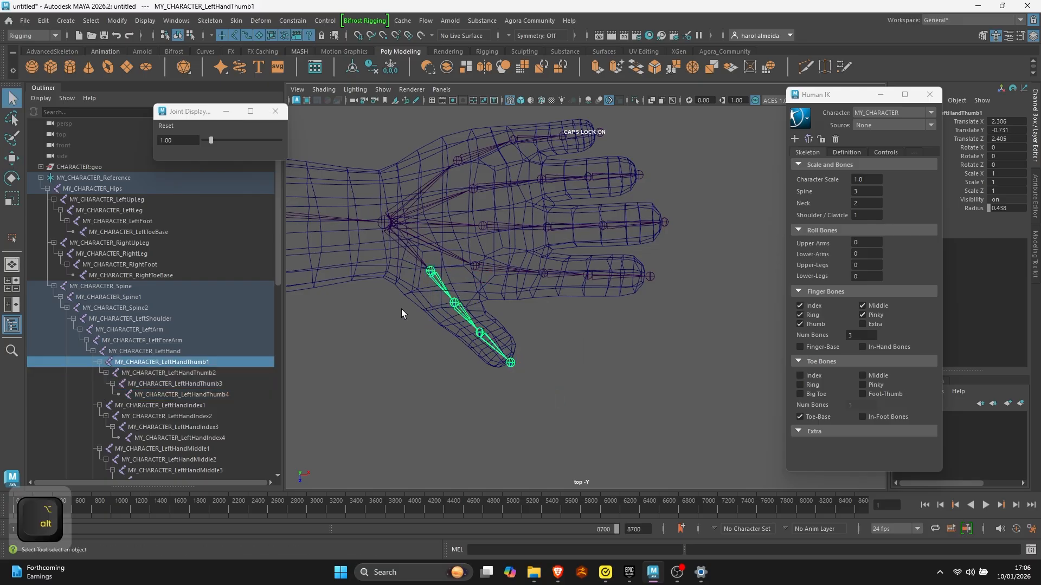
- Turn on X-ray display of the joints in the perspective view and examine the left hand's finger joints up close
{"action": "scroll", "coordinate": [558, 319], "scroll_direction": "up", "scroll_amount": 1}
{"action": "key", "text": "space"}
{"action": "key", "text": "space"}
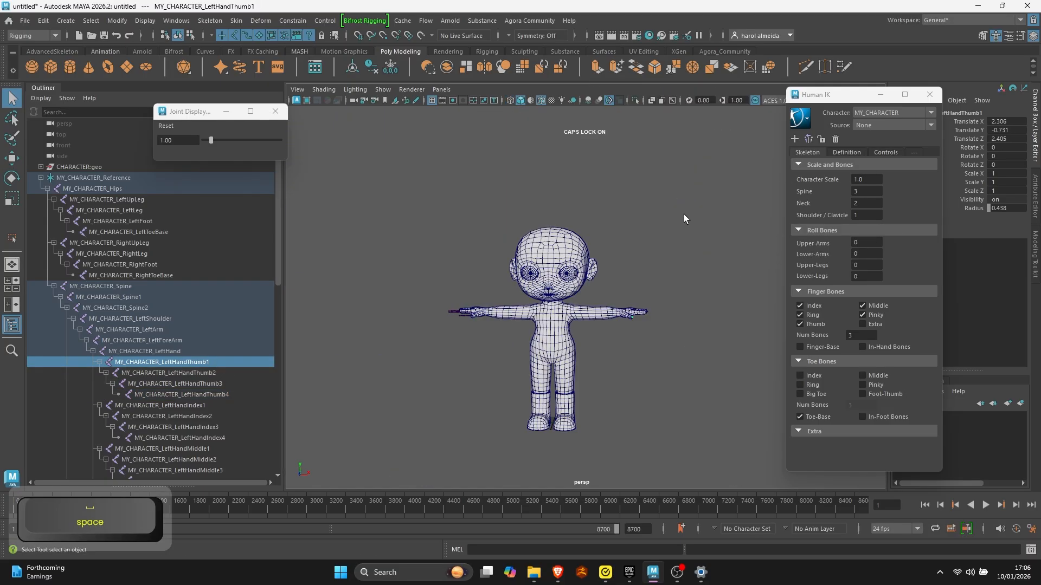
{"action": "left_click_drag", "start_coordinate": [685, 213], "coordinate": [650, 284], "text": "alt"}
{"action": "scroll", "coordinate": [650, 284], "scroll_direction": "up", "scroll_amount": 5}
{"action": "scroll", "coordinate": [645, 347], "scroll_direction": "up", "scroll_amount": 4}
{"action": "left_click_drag", "start_coordinate": [697, 349], "coordinate": [600, 345], "text": "alt"}
{"action": "middle_click_drag", "start_coordinate": [600, 346], "coordinate": [650, 334], "text": "alt"}
{"action": "scroll", "coordinate": [650, 334], "scroll_direction": "down", "scroll_amount": 6}
{"action": "left_click_drag", "start_coordinate": [650, 334], "coordinate": [552, 345], "text": "alt"}
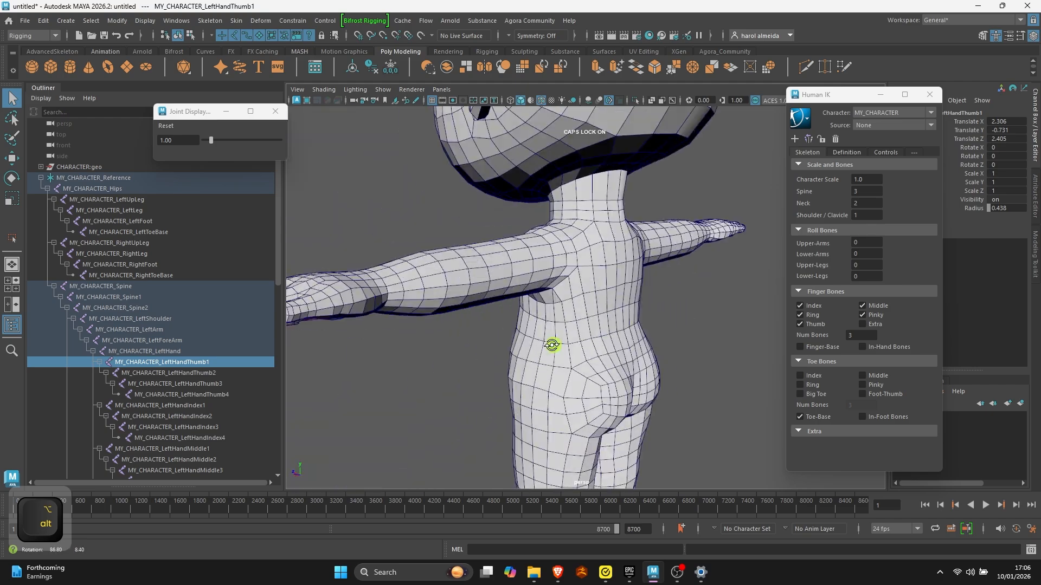
{"action": "middle_click_drag", "start_coordinate": [552, 344], "coordinate": [659, 309], "text": "alt"}
{"action": "scroll", "coordinate": [659, 309], "scroll_direction": "up", "scroll_amount": 4}
{"action": "left_click_drag", "start_coordinate": [659, 309], "coordinate": [633, 286], "text": "alt"}
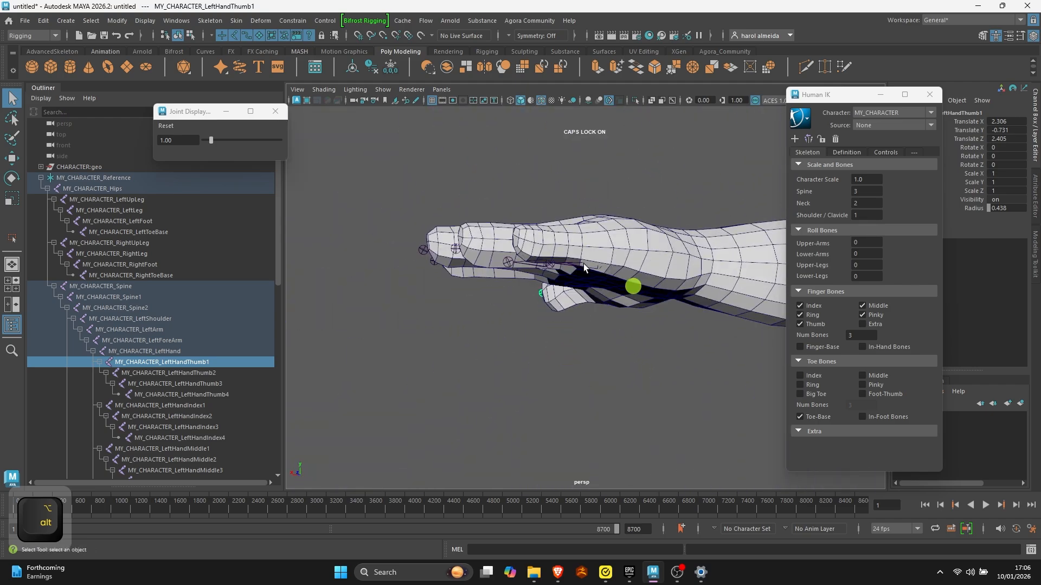
{"action": "left_click_drag", "start_coordinate": [526, 240], "coordinate": [494, 313], "text": "alt"}
{"action": "left_click", "coordinate": [671, 101]}
{"action": "scroll", "coordinate": [607, 265], "scroll_direction": "up", "scroll_amount": 4}
{"action": "middle_click_drag", "start_coordinate": [608, 265], "coordinate": [532, 279], "text": "alt"}
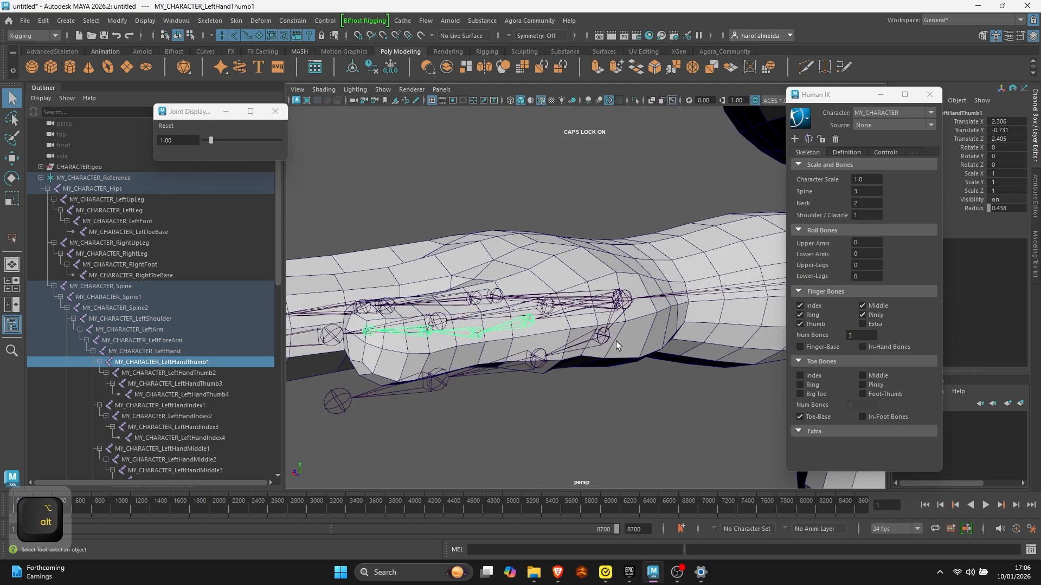
- Raise the left pinky joints in the perspective view so the chain sits inside the little finger
{"action": "left_click", "coordinate": [603, 336]}
{"action": "left_click_drag", "start_coordinate": [580, 324], "coordinate": [607, 334], "text": "alt"}
{"action": "key", "text": "e"}
{"action": "key", "text": "w"}
{"action": "middle_click_drag", "start_coordinate": [580, 314], "coordinate": [579, 309]}
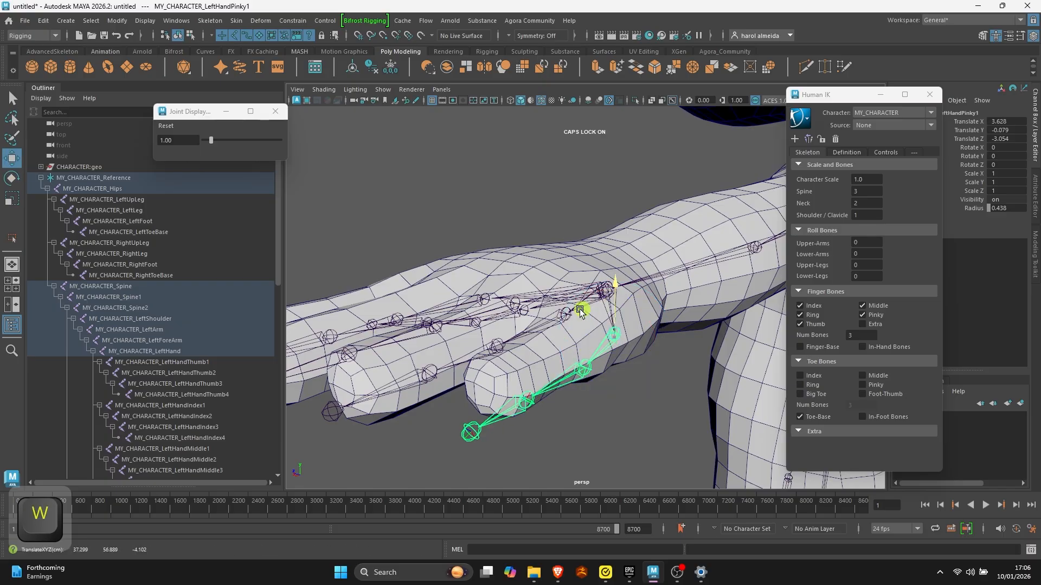
{"action": "key", "text": "ctrl+z"}
{"action": "left_click_drag", "start_coordinate": [615, 274], "coordinate": [519, 252], "text": "alt"}
{"action": "left_click_drag", "start_coordinate": [425, 285], "coordinate": [504, 359], "text": "alt"}
{"action": "left_click", "coordinate": [571, 360]}
{"action": "left_click", "coordinate": [488, 362]}
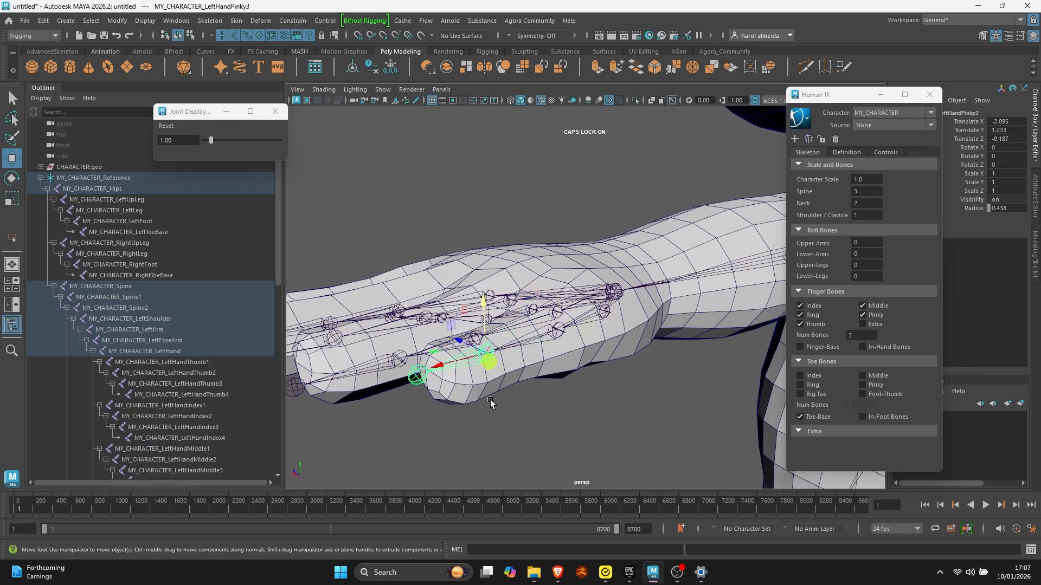
{"action": "key", "text": "d"}
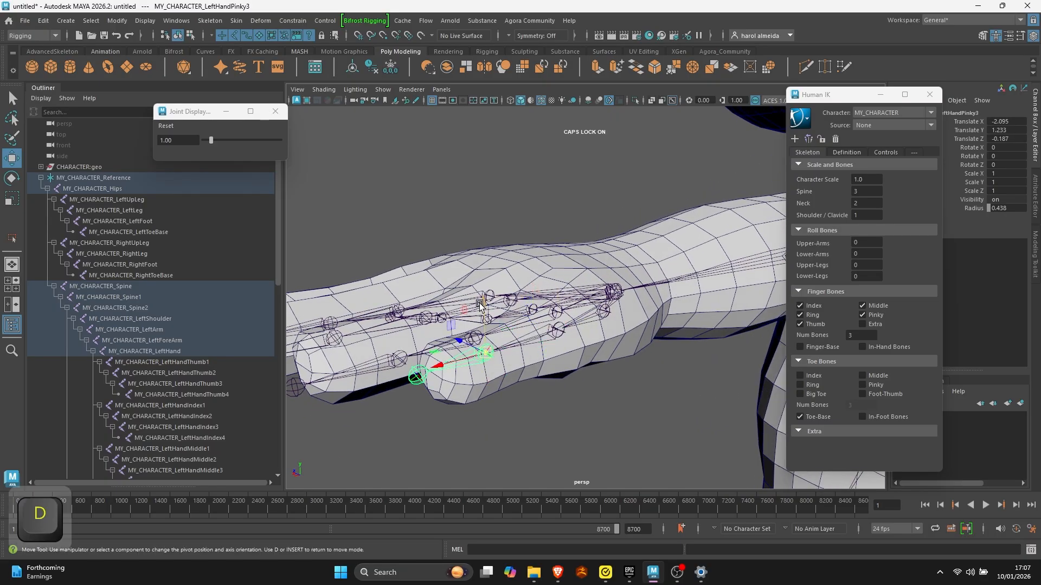
{"action": "left_click_drag", "start_coordinate": [481, 302], "coordinate": [589, 267], "text": "alt"}
- Adjust the height of the left ring finger's joints in the perspective view so the chain runs inside the finger
{"action": "key", "text": "q"}
{"action": "left_click", "coordinate": [582, 328]}
{"action": "key", "text": "w"}
{"action": "left_click_drag", "start_coordinate": [590, 268], "coordinate": [656, 328], "text": "alt"}
{"action": "middle_click_drag", "start_coordinate": [655, 328], "coordinate": [444, 338], "text": "alt"}
{"action": "left_click", "coordinate": [492, 357]}
{"action": "middle_click_drag", "start_coordinate": [492, 358], "coordinate": [527, 347], "text": "alt"}
{"action": "left_click_drag", "start_coordinate": [576, 307], "coordinate": [580, 292], "text": "alt"}
- Raise the left middle finger's base joint and its third joint so the chain runs inside the finger
{"action": "key", "text": "q"}
{"action": "left_click", "coordinate": [476, 295]}
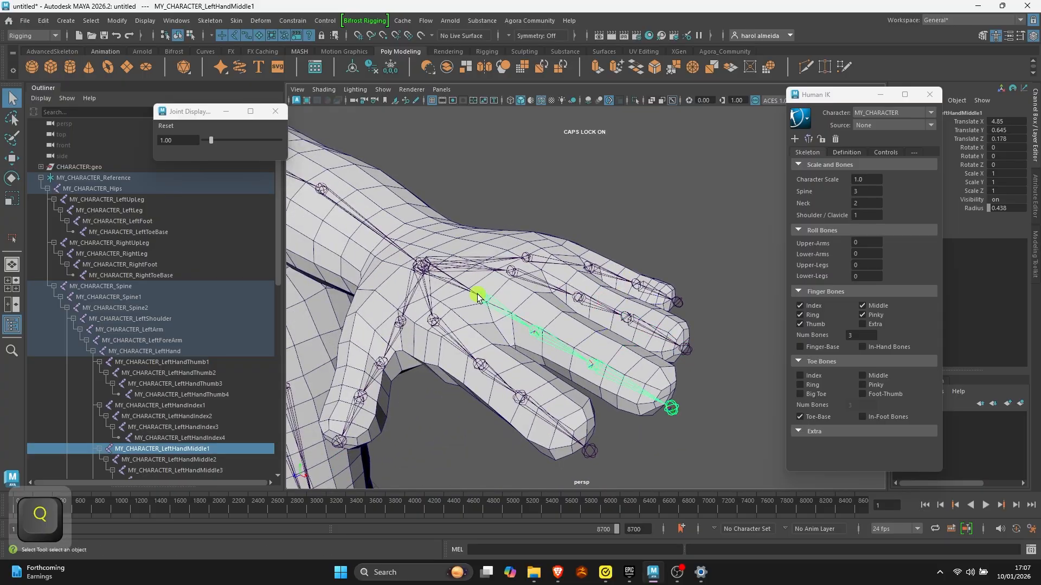
{"action": "key", "text": "w"}
{"action": "left_click_drag", "start_coordinate": [477, 295], "coordinate": [479, 247], "text": "alt"}
{"action": "left_click_drag", "start_coordinate": [454, 300], "coordinate": [492, 291], "text": "alt"}
{"action": "left_click_drag", "start_coordinate": [477, 242], "coordinate": [477, 239]}
{"action": "left_click", "coordinate": [557, 296]}
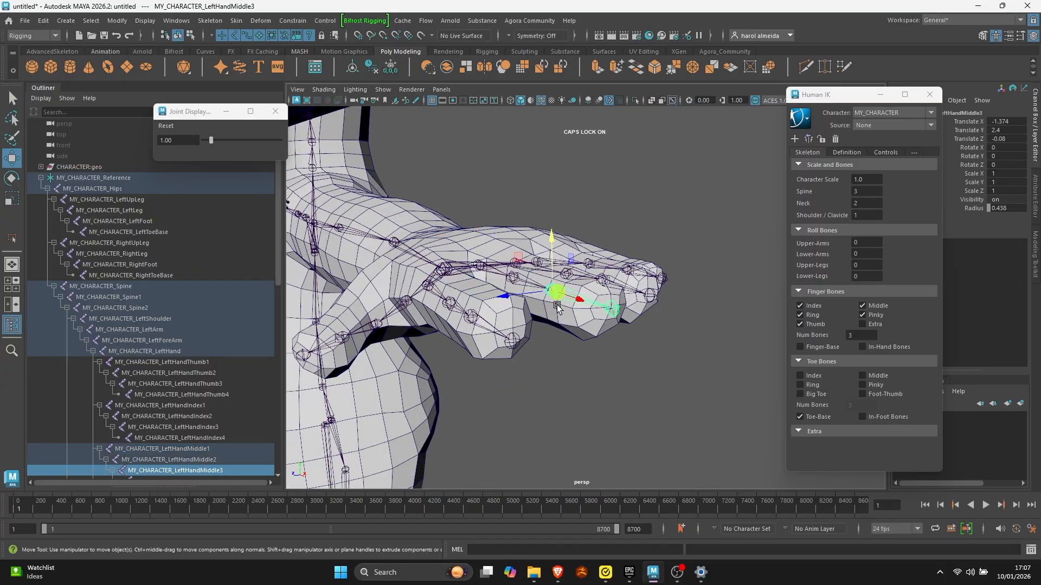
{"action": "key", "text": "d"}
{"action": "left_click_drag", "start_coordinate": [552, 254], "coordinate": [509, 295]}
- Raise the left index finger's base joint and its outer joints so the chain sits inside the finger
{"action": "left_click", "coordinate": [448, 316]}
{"action": "key", "text": "w"}
{"action": "left_click_drag", "start_coordinate": [441, 261], "coordinate": [441, 258]}
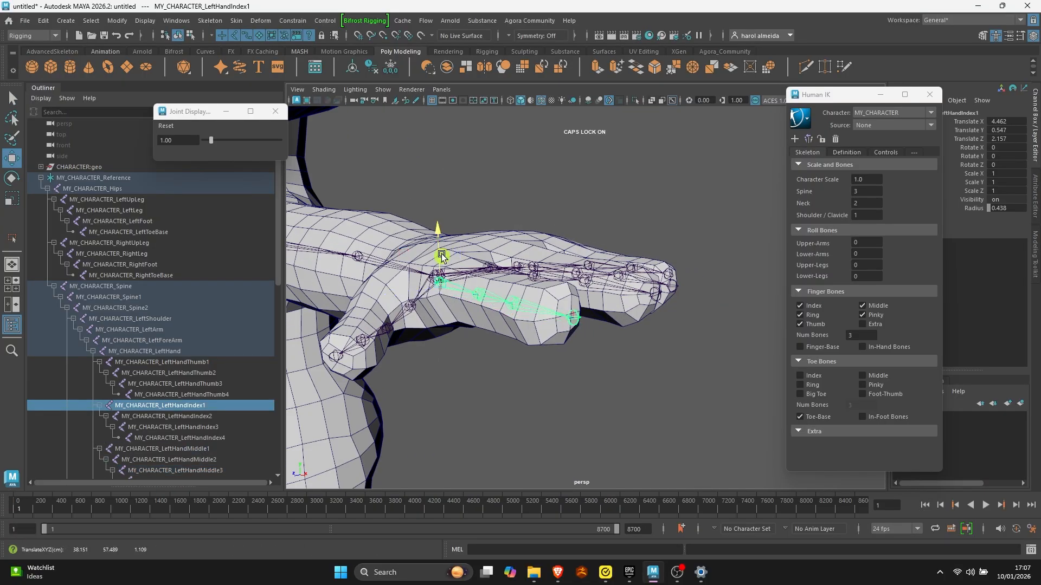
{"action": "left_click_drag", "start_coordinate": [488, 292], "coordinate": [467, 304], "text": "alt"}
{"action": "left_click", "coordinate": [557, 309]}
{"action": "left_click_drag", "start_coordinate": [557, 281], "coordinate": [515, 353]}
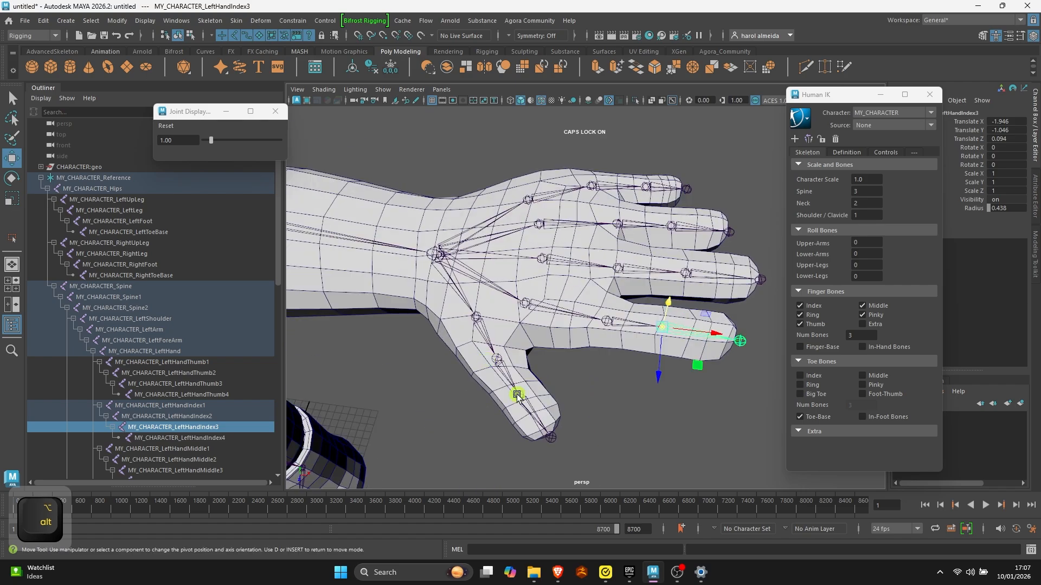
{"action": "left_click", "coordinate": [511, 388]}
{"action": "key", "text": "q"}
{"action": "key", "text": "z"}
{"action": "key", "text": "z"}
{"action": "key", "text": "z"}
{"action": "key", "text": "z"}
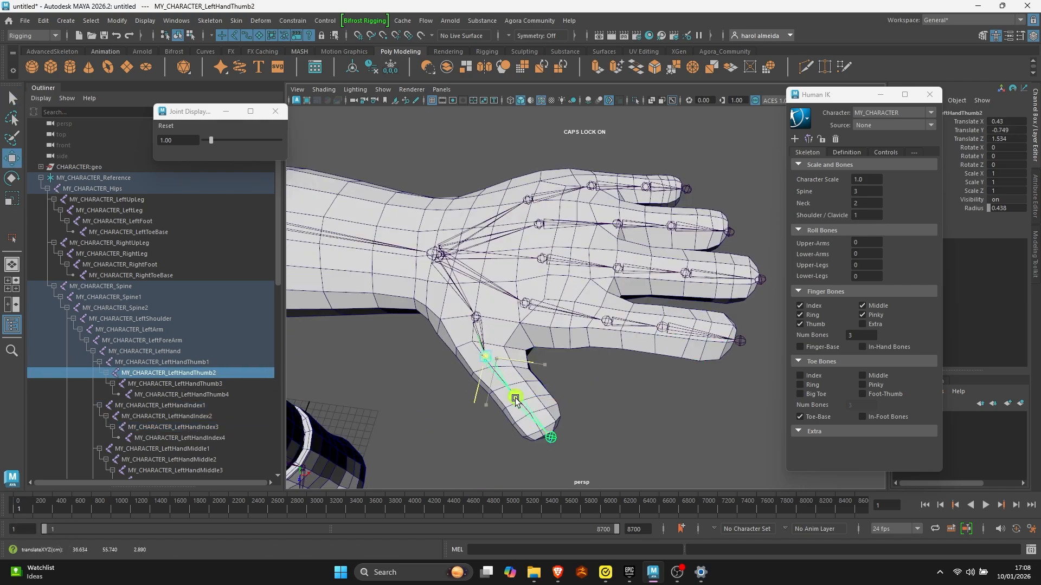
- Mirror the left-side joint adjustments onto the skeleton's right side with HumanIK
{"action": "left_click_drag", "start_coordinate": [606, 329], "coordinate": [482, 271], "text": "alt"}
{"action": "scroll", "coordinate": [520, 288], "scroll_direction": "down", "scroll_amount": 5}
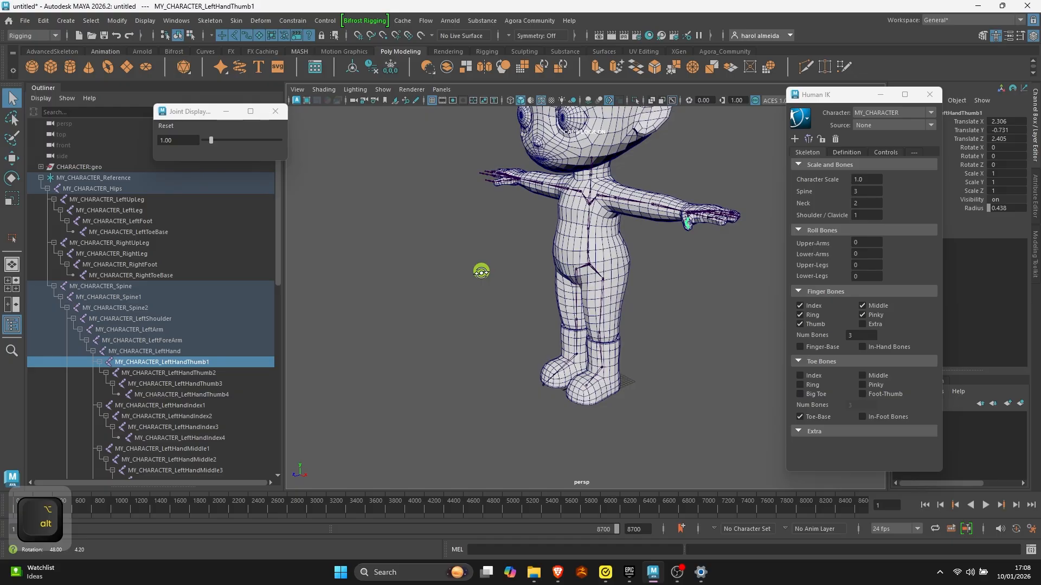
{"action": "left_click_drag", "start_coordinate": [481, 272], "coordinate": [532, 273], "text": "alt"}
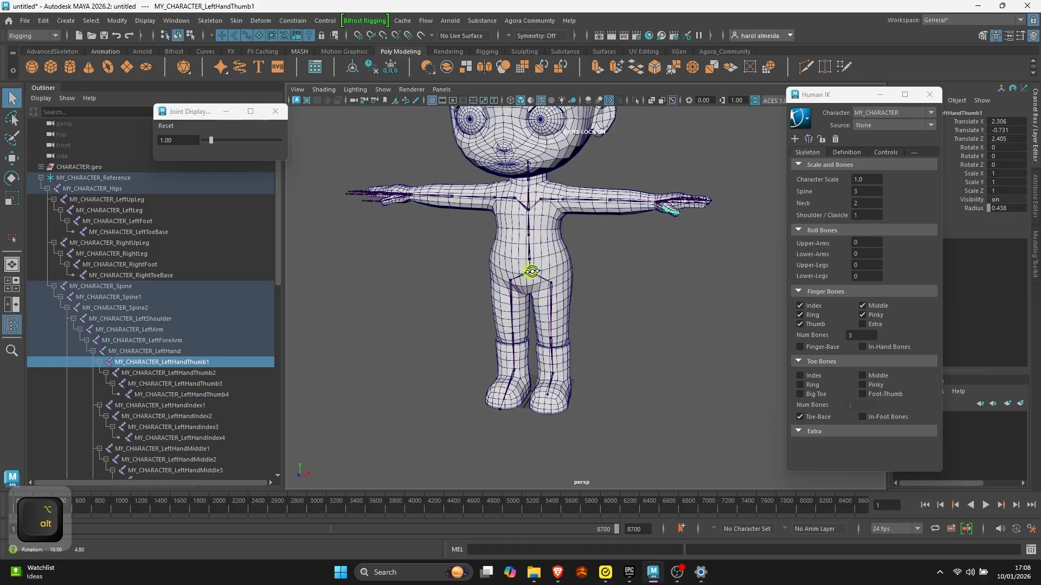
{"action": "left_click", "coordinate": [807, 139]}
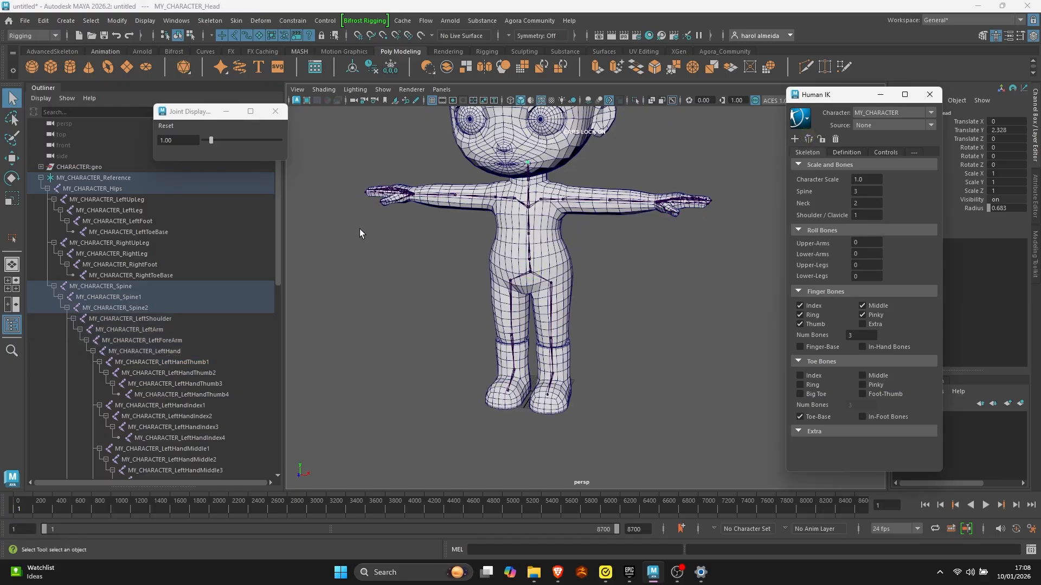
- Examine the mirrored skeleton on the whole character and review its joint hierarchy under MY_CHARACTER_Reference
{"action": "right_click_drag", "start_coordinate": [589, 249], "coordinate": [499, 241], "text": "alt"}
{"action": "left_click_drag", "start_coordinate": [499, 241], "coordinate": [565, 223], "text": "alt"}
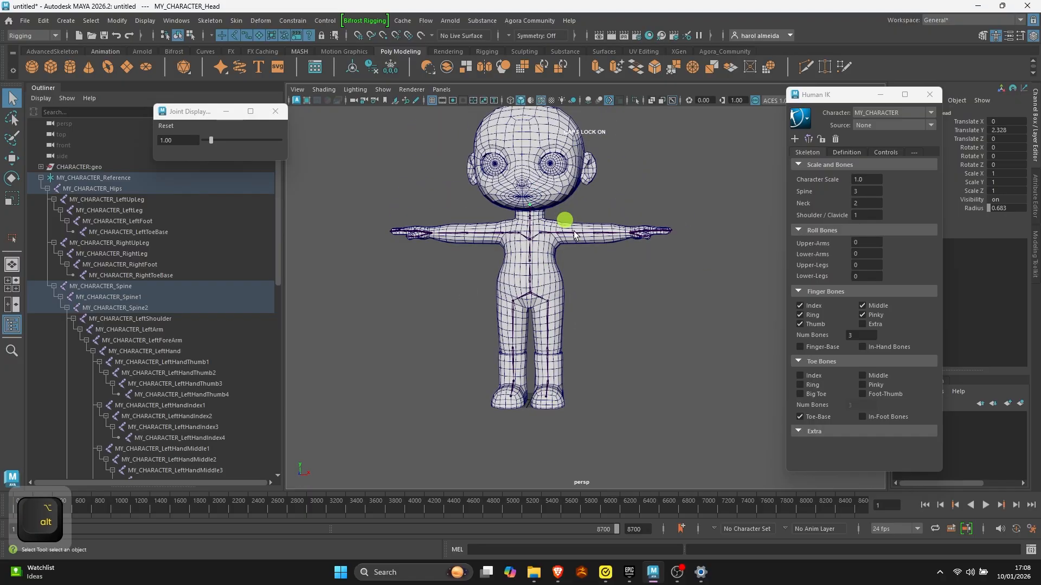
{"action": "key", "text": "q"}
{"action": "right_click_drag", "start_coordinate": [549, 226], "coordinate": [554, 288], "text": "alt"}
{"action": "middle_click_drag", "start_coordinate": [502, 218], "coordinate": [505, 251], "text": "alt"}
{"action": "key", "text": "q"}
{"action": "left_click", "coordinate": [676, 242]}
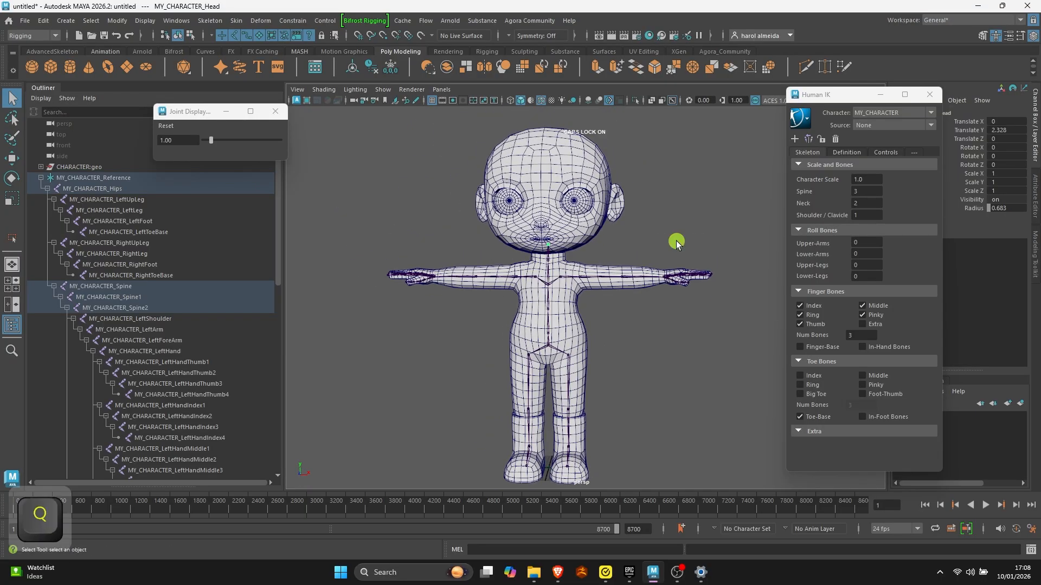
{"action": "mouse_move", "coordinate": [594, 249]}
{"action": "left_mouse_down", "text": "alt"}
{"action": "mouse_move", "coordinate": [449, 283]}
{"action": "mouse_move", "coordinate": [594, 248]}
{"action": "left_mouse_up", "text": "alt"}
{"action": "left_click", "coordinate": [93, 177]}
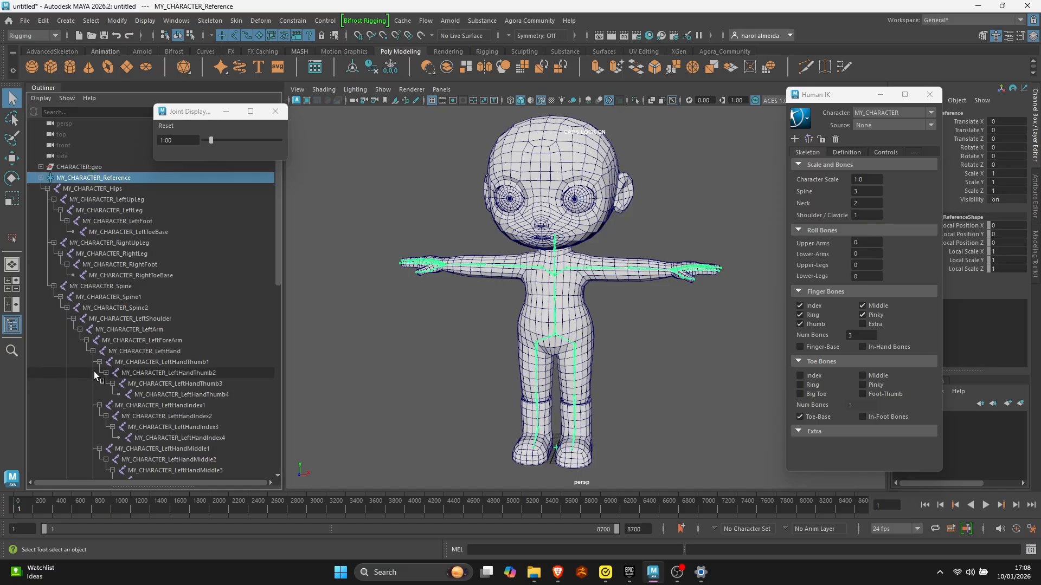
{"action": "scroll", "coordinate": [93, 355], "scroll_direction": "down", "scroll_amount": 3}
{"action": "scroll", "coordinate": [93, 355], "scroll_direction": "up", "scroll_amount": 2}
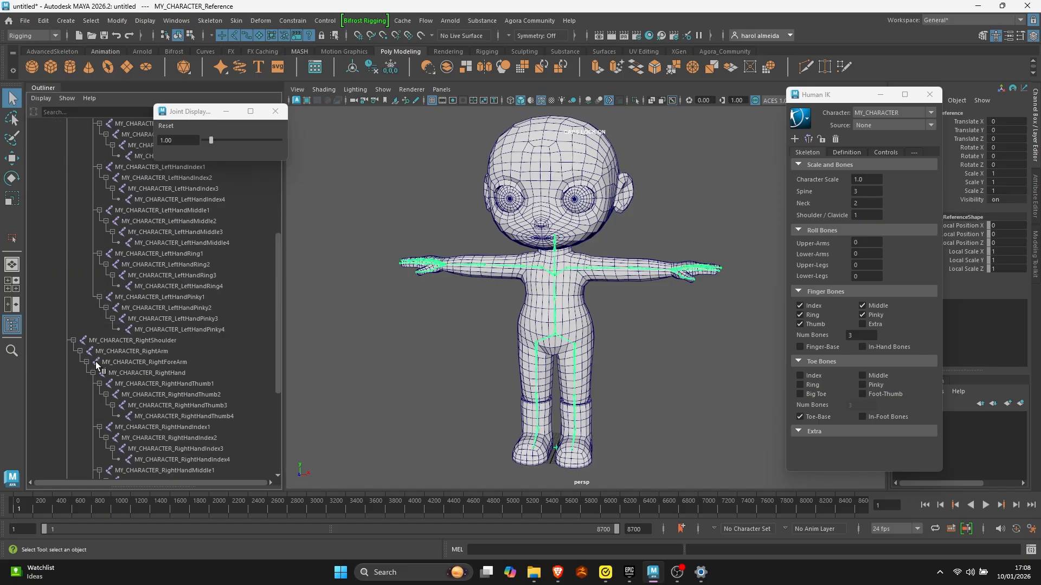
{"action": "scroll", "coordinate": [96, 362], "scroll_direction": "up", "scroll_amount": 3}
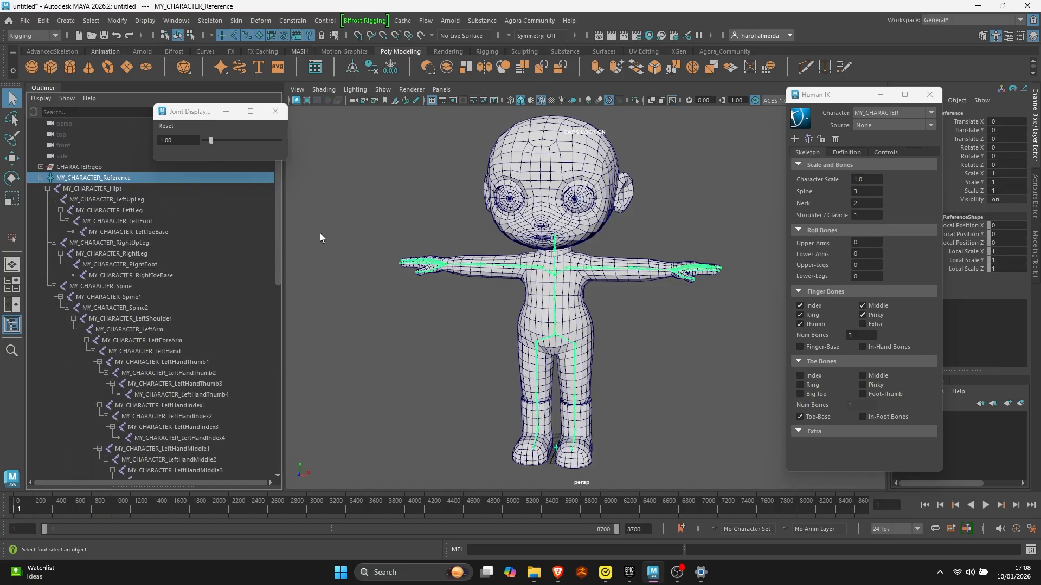
- Collapse the MY_CHARACTER_Reference hierarchy in the Outliner
{"action": "left_click_drag", "start_coordinate": [531, 237], "coordinate": [591, 228], "text": "alt"}
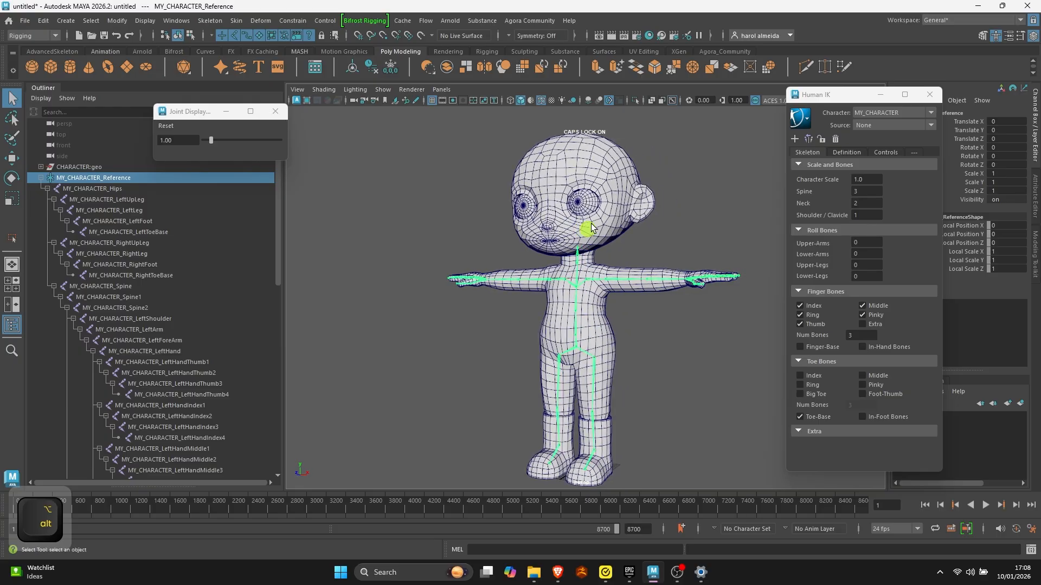
{"action": "left_click", "coordinate": [590, 228]}
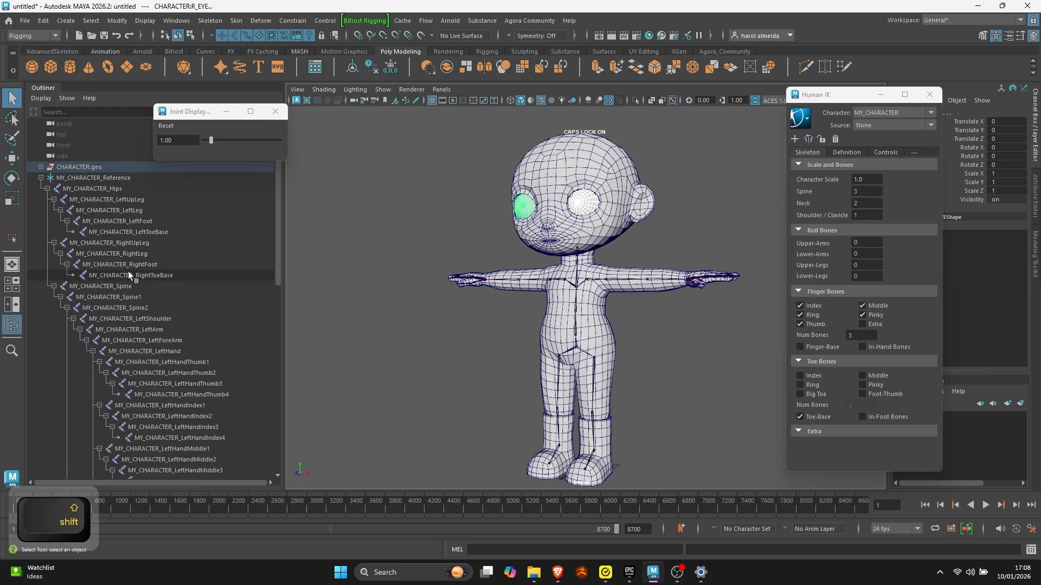
{"action": "left_click", "coordinate": [41, 181]}
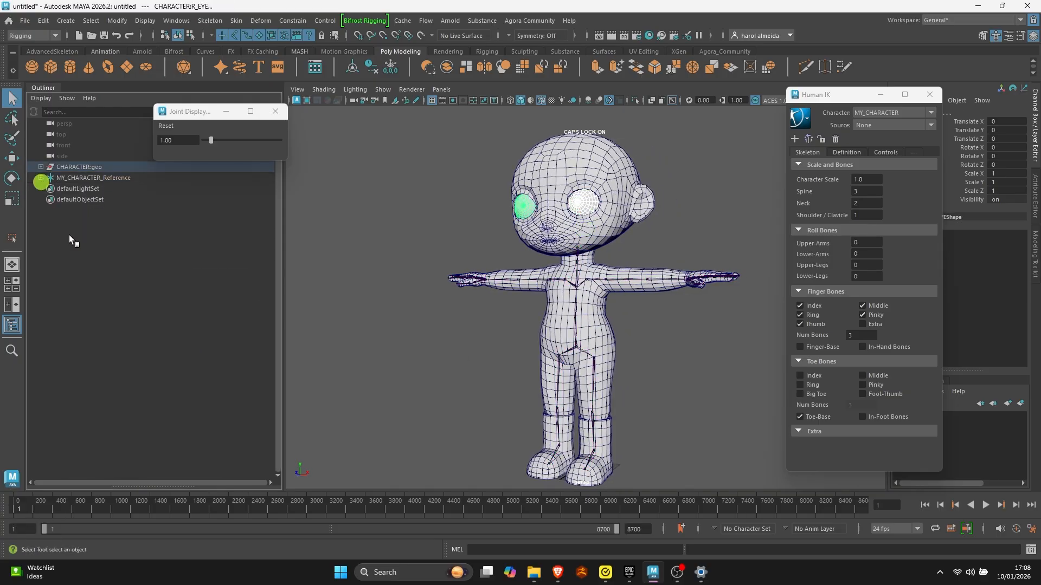
- Examine the spine joints inside the body mesh by selecting them and viewing the character from several angles
{"action": "left_click", "coordinate": [562, 250]}
{"action": "right_click_drag", "start_coordinate": [504, 365], "coordinate": [558, 383], "text": "alt"}
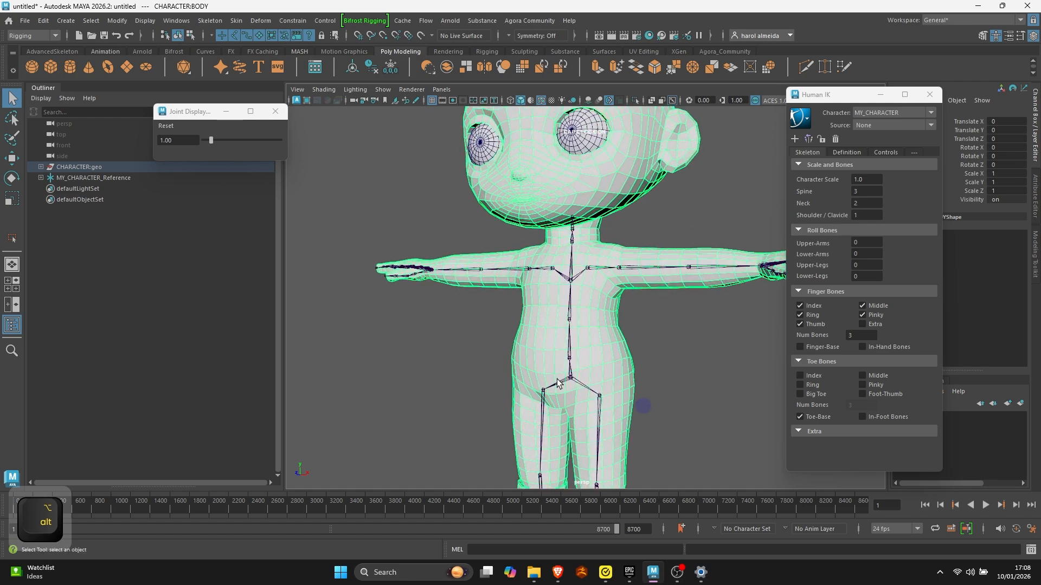
{"action": "left_click", "coordinate": [570, 380]}
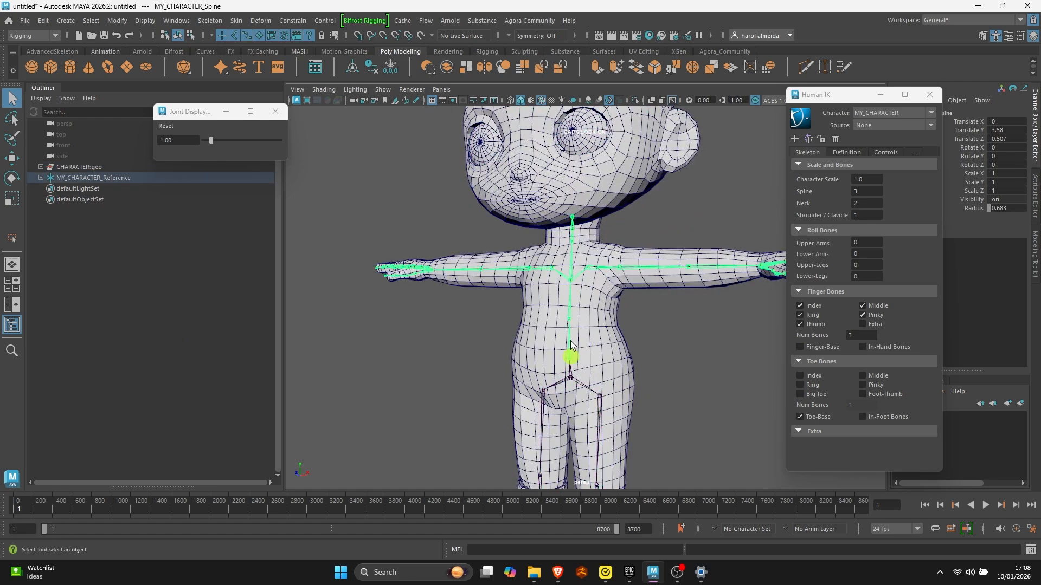
{"action": "left_click", "coordinate": [570, 325]}
{"action": "left_click_drag", "start_coordinate": [571, 325], "coordinate": [624, 157], "text": "alt"}
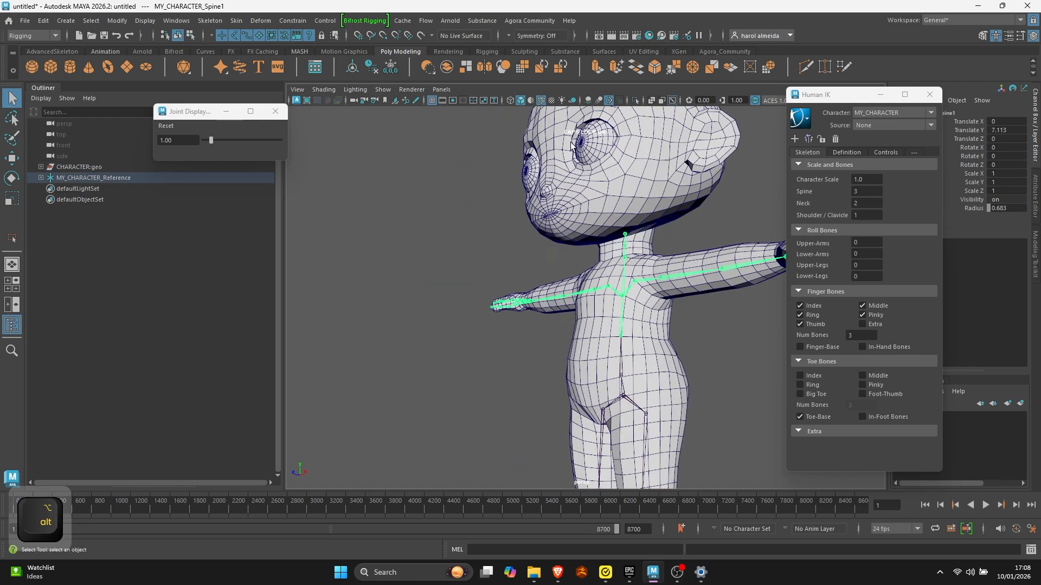
{"action": "right_click_drag", "start_coordinate": [549, 195], "coordinate": [412, 211], "text": "alt"}
{"action": "mouse_move", "coordinate": [370, 196]}
{"action": "left_mouse_down", "text": "alt"}
{"action": "mouse_move", "coordinate": [361, 206]}
{"action": "mouse_move", "coordinate": [376, 216]}
{"action": "left_mouse_up", "text": "alt"}
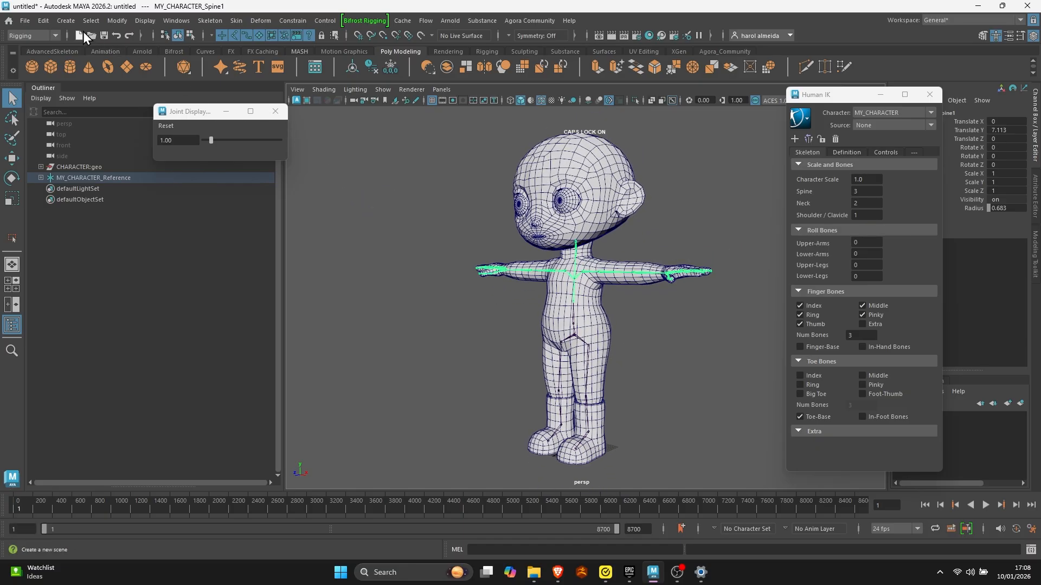
- Create a single separate joint snapped to the grid at the world origin between the feet
{"action": "left_click", "coordinate": [47, 35]}
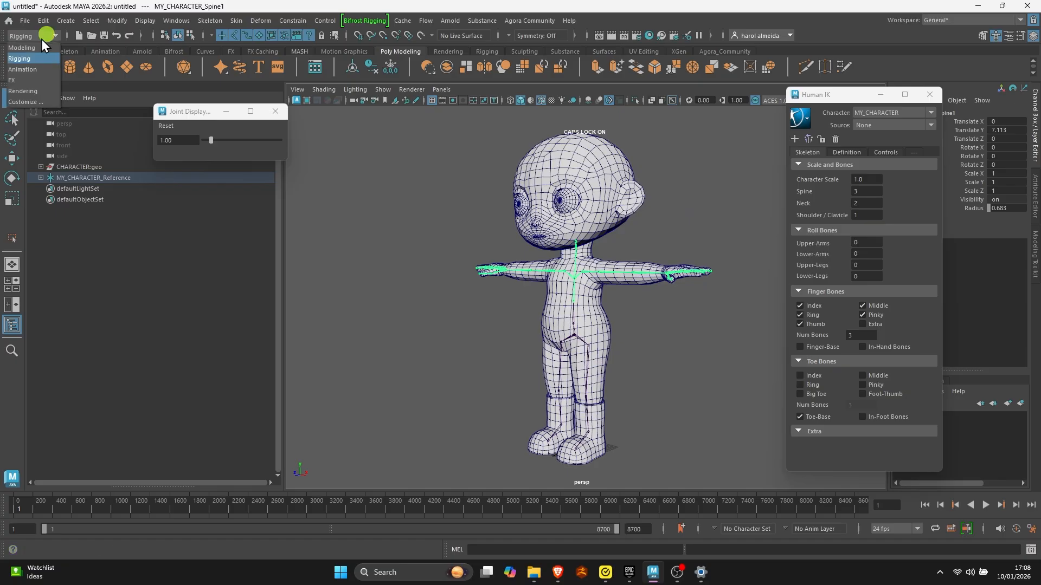
{"action": "left_click", "coordinate": [41, 37]}
{"action": "left_click", "coordinate": [94, 23]}
{"action": "mouse_move", "coordinate": [210, 21]}
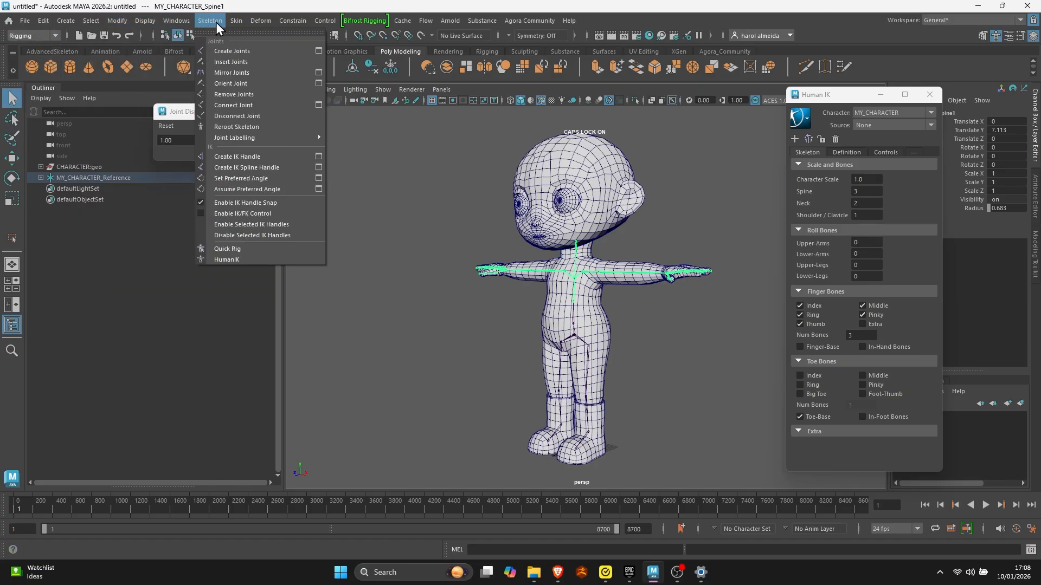
{"action": "left_click", "coordinate": [261, 51]}
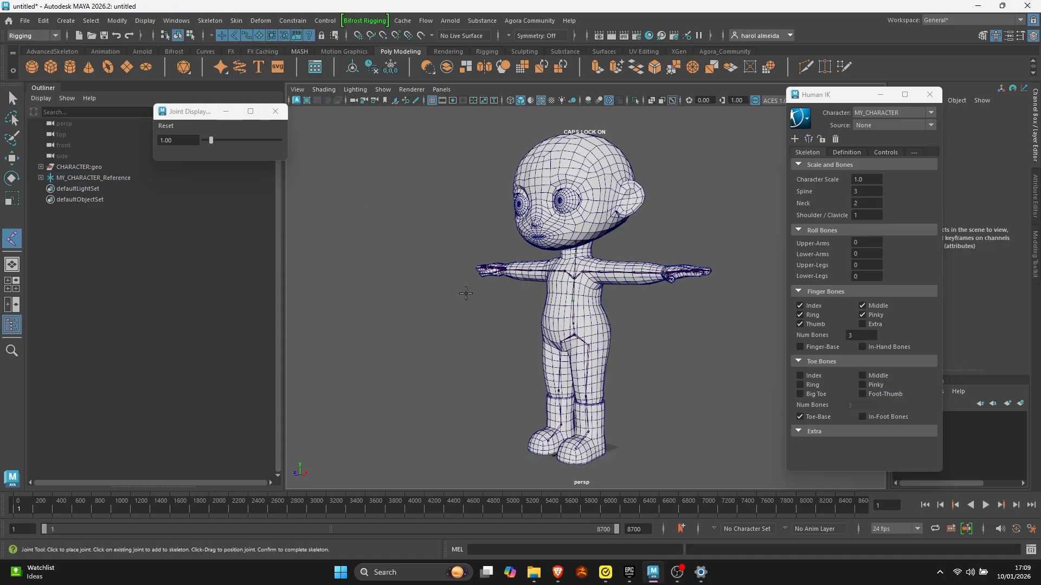
{"action": "left_click_drag", "start_coordinate": [497, 352], "coordinate": [553, 398], "text": "alt"}
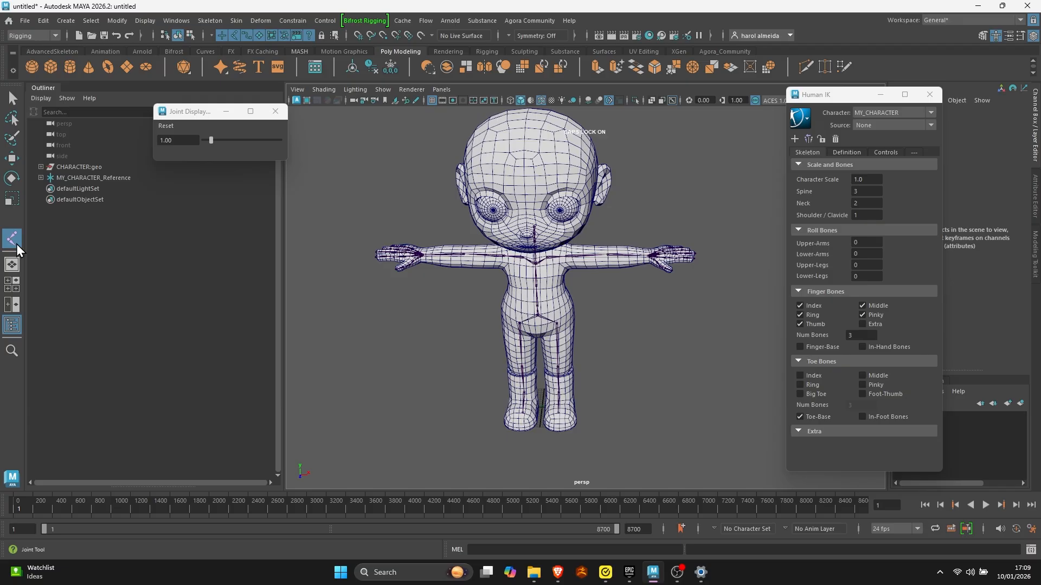
{"action": "right_click_drag", "start_coordinate": [526, 383], "coordinate": [690, 455], "text": "alt"}
{"action": "middle_click_drag", "start_coordinate": [400, 452], "coordinate": [497, 314], "text": "alt"}
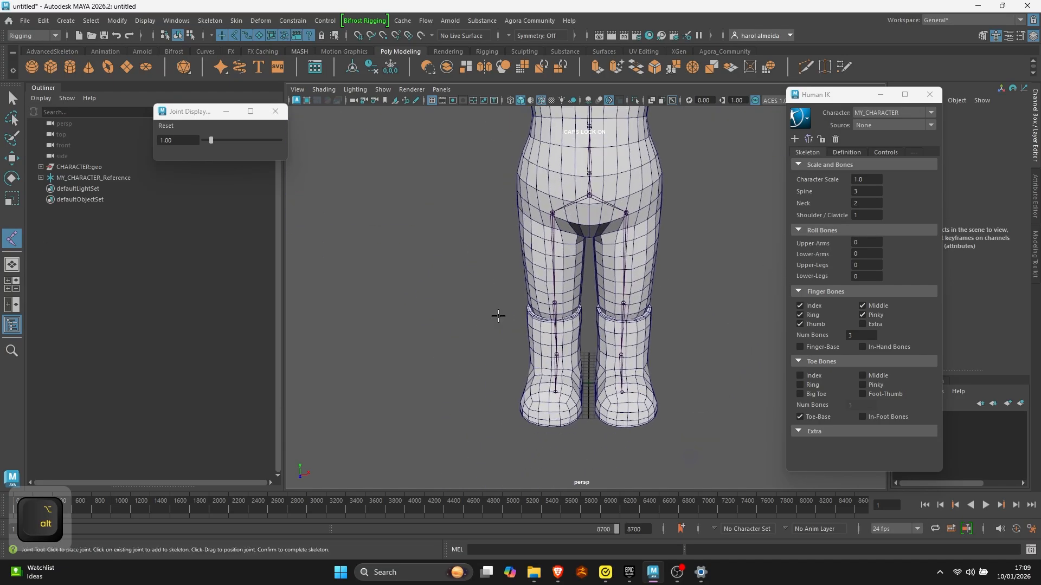
{"action": "right_click_drag", "start_coordinate": [497, 313], "coordinate": [585, 443], "text": "alt"}
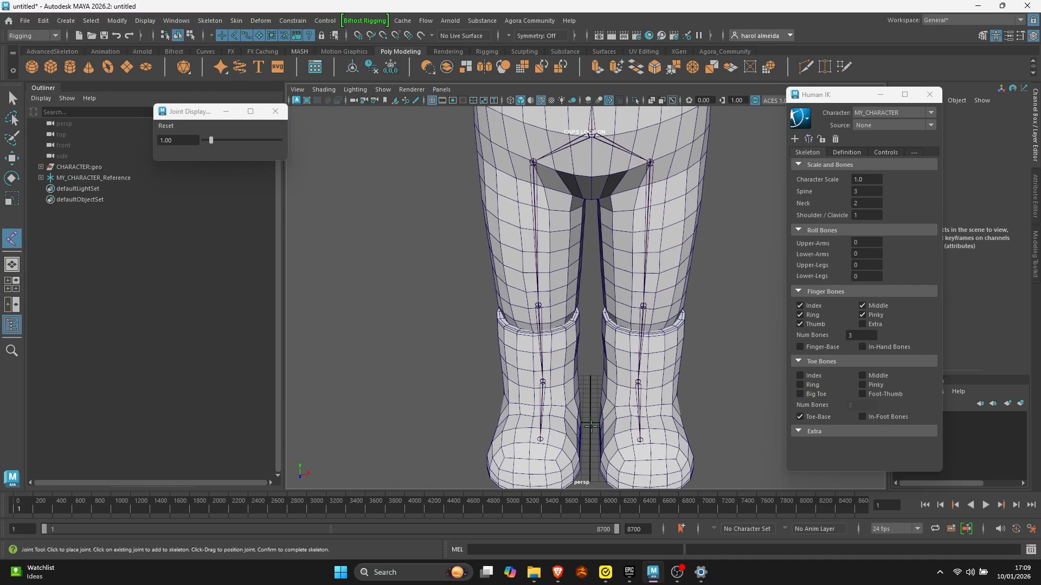
{"action": "key", "text": "x"}
{"action": "left_click", "coordinate": [591, 422]}
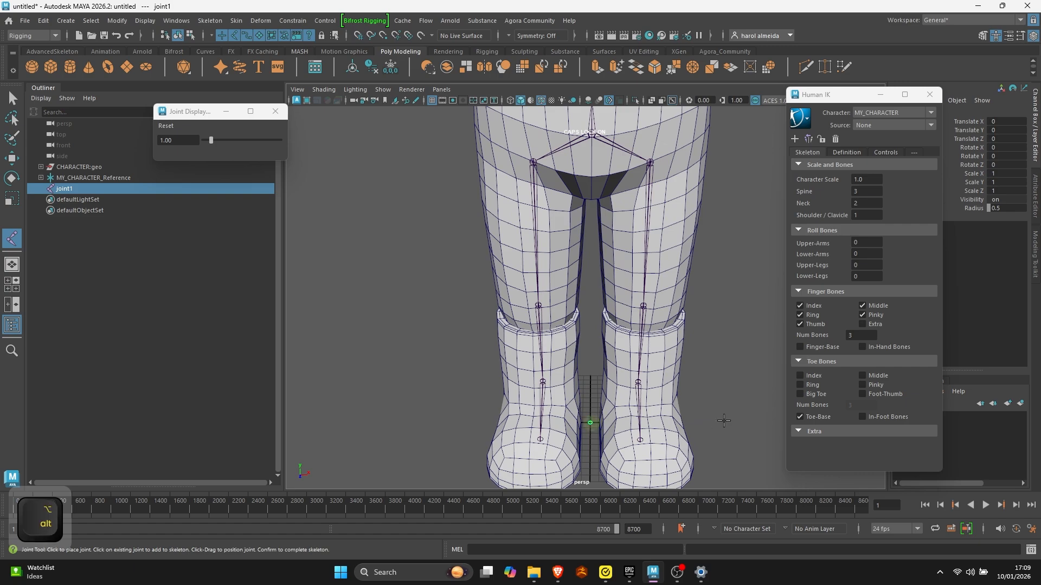
{"action": "left_click_drag", "start_coordinate": [722, 421], "coordinate": [560, 381], "text": "alt"}
{"action": "key", "text": "q"}
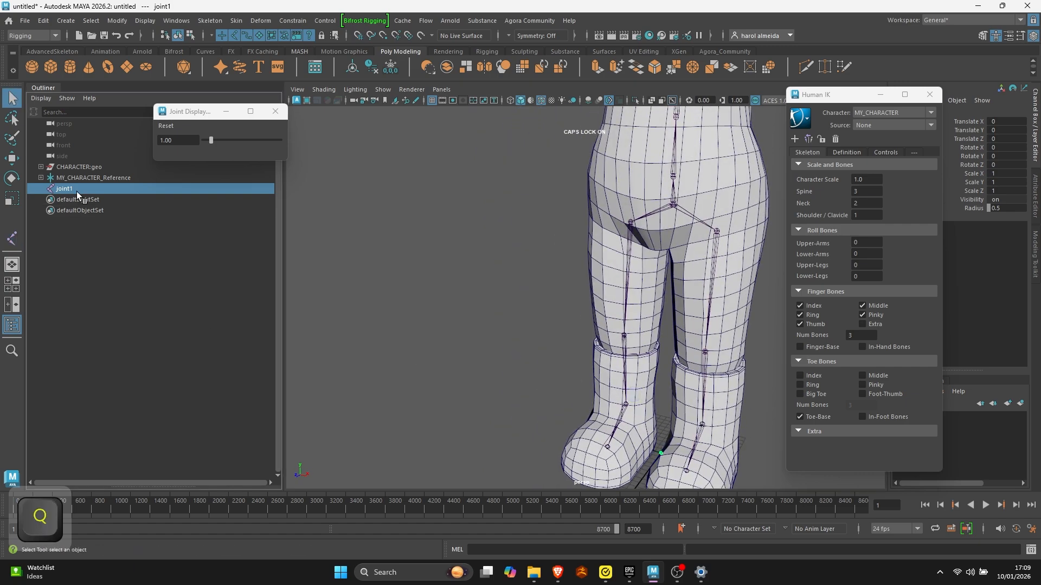
- Rename the new joint as HEAD_ROOT_JNT
{"action": "double_click", "coordinate": [76, 191]}
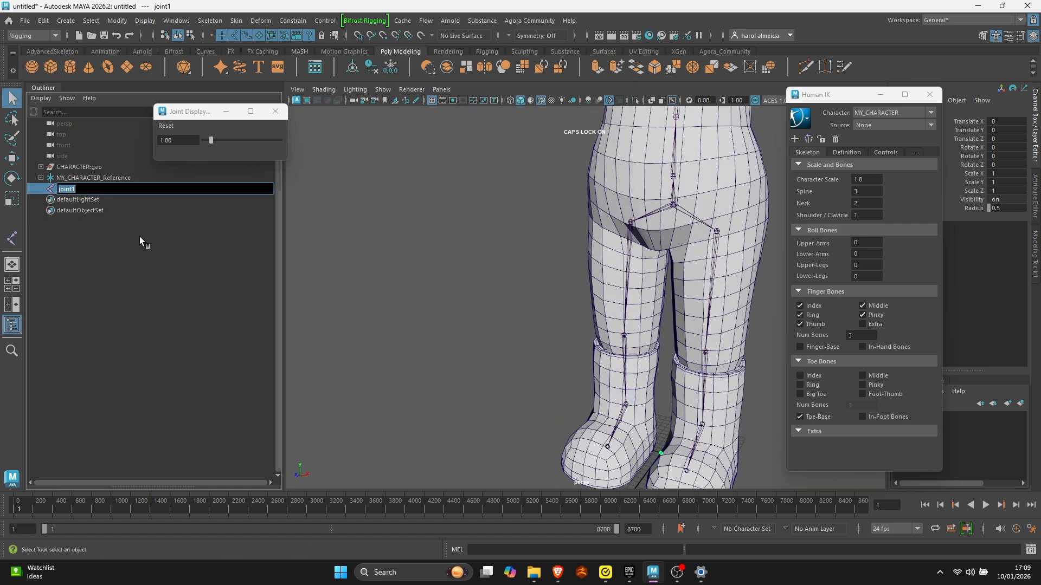
{"action": "type", "text": "HEA"}
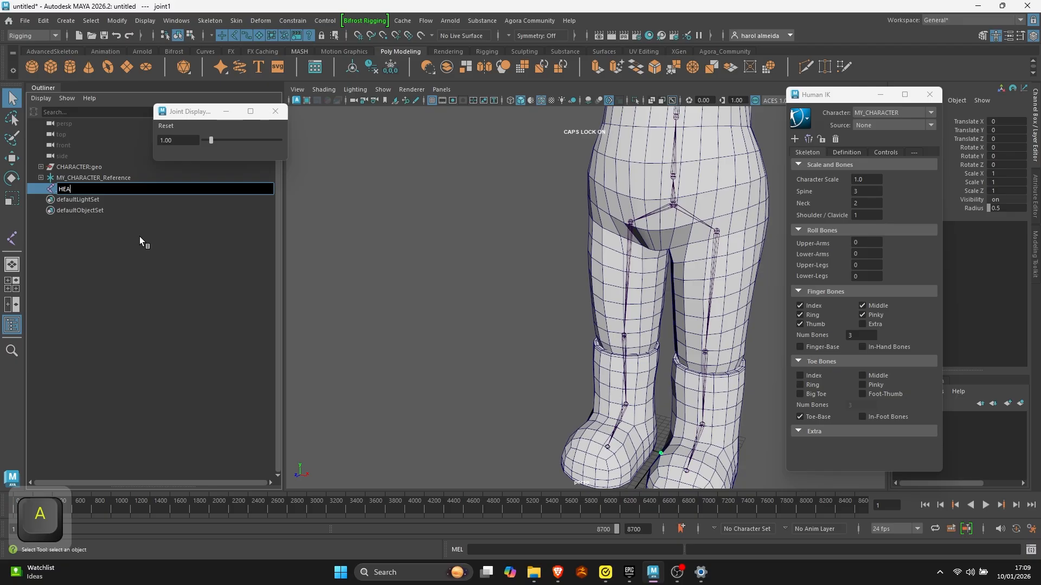
{"action": "type", "text": "D_ROOT"}
{"action": "key", "text": "Return"}
{"action": "double_click", "coordinate": [105, 188]}
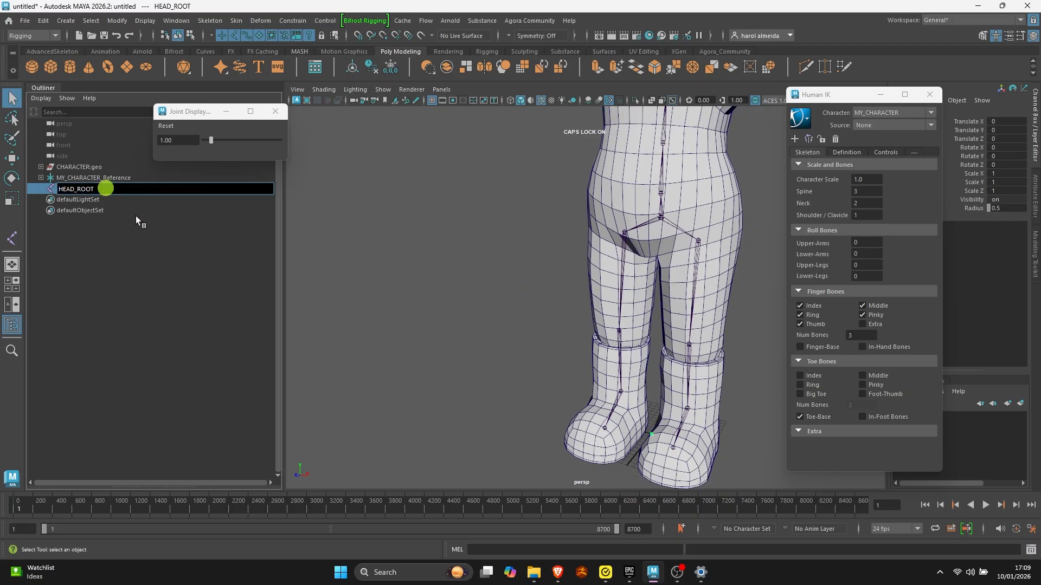
{"action": "type", "text": "_C"}
{"action": "type", "text": "JNT"}
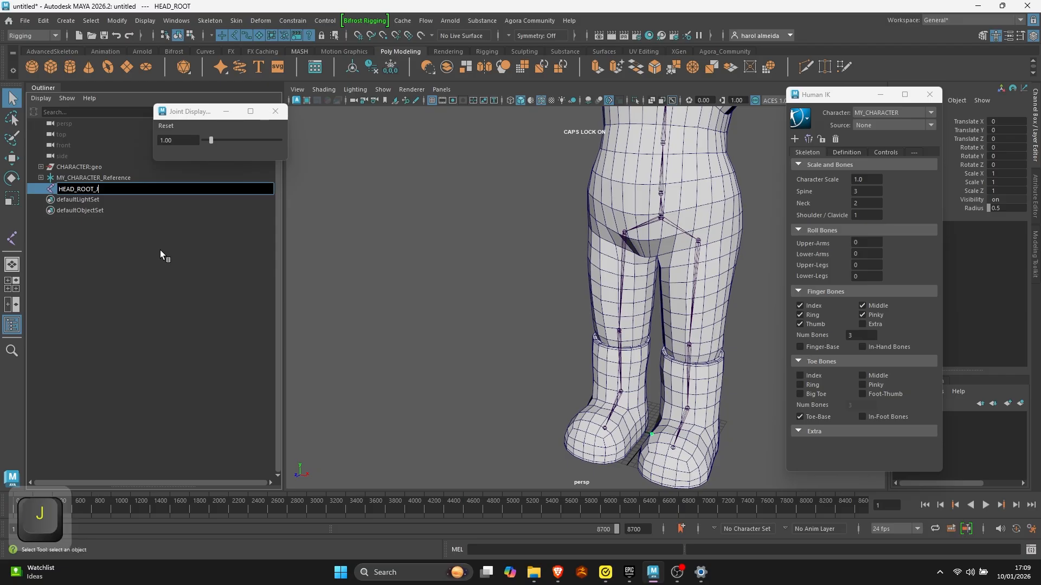
{"action": "key", "text": "Return"}
{"action": "right_click_drag", "start_coordinate": [574, 371], "coordinate": [502, 363], "text": "alt"}
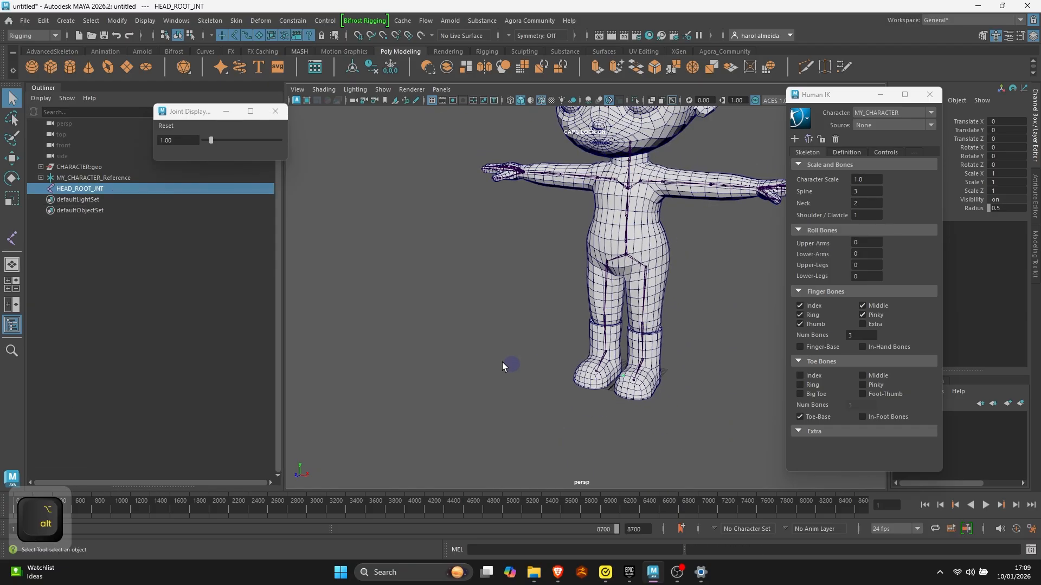
- Raise HEAD_ROOT_JNT from the origin up toward the head
{"action": "left_click", "coordinate": [90, 187]}
{"action": "key", "text": "w"}
{"action": "left_click_drag", "start_coordinate": [624, 328], "coordinate": [627, 158]}
{"action": "middle_click_drag", "start_coordinate": [618, 182], "coordinate": [584, 294], "text": "alt"}
{"action": "left_click_drag", "start_coordinate": [603, 254], "coordinate": [538, 222]}
- Position HEAD_ROOT_JNT inside the head near the ear in the side view, at about Translate Y 78.7 and Z 1.2
{"action": "key", "text": "space"}
{"action": "key", "text": "space"}
{"action": "right_click_drag", "start_coordinate": [650, 374], "coordinate": [585, 304], "text": "alt"}
{"action": "middle_click_drag", "start_coordinate": [537, 247], "coordinate": [546, 433], "text": "alt"}
{"action": "right_click_drag", "start_coordinate": [445, 342], "coordinate": [559, 310], "text": "alt"}
{"action": "left_click_drag", "start_coordinate": [546, 311], "coordinate": [541, 260]}
{"action": "mouse_move", "coordinate": [496, 288]}
{"action": "left_mouse_down"}
{"action": "mouse_move", "coordinate": [485, 303]}
{"action": "mouse_move", "coordinate": [522, 286]}
{"action": "left_mouse_up"}
{"action": "key", "text": "space"}
{"action": "key", "text": "space"}
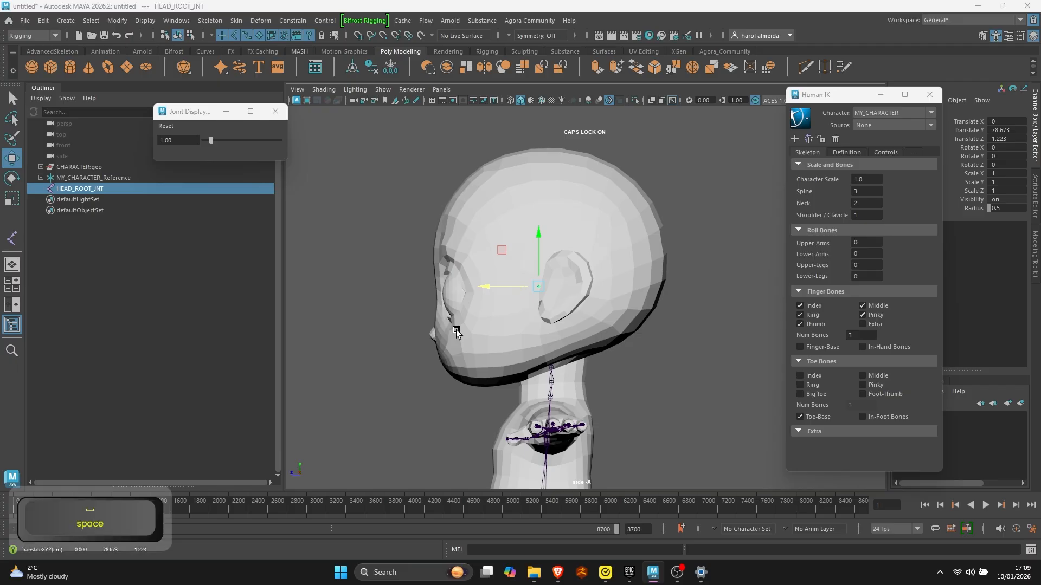
{"action": "left_click_drag", "start_coordinate": [635, 249], "coordinate": [674, 327], "text": "alt"}
{"action": "key", "text": "q"}
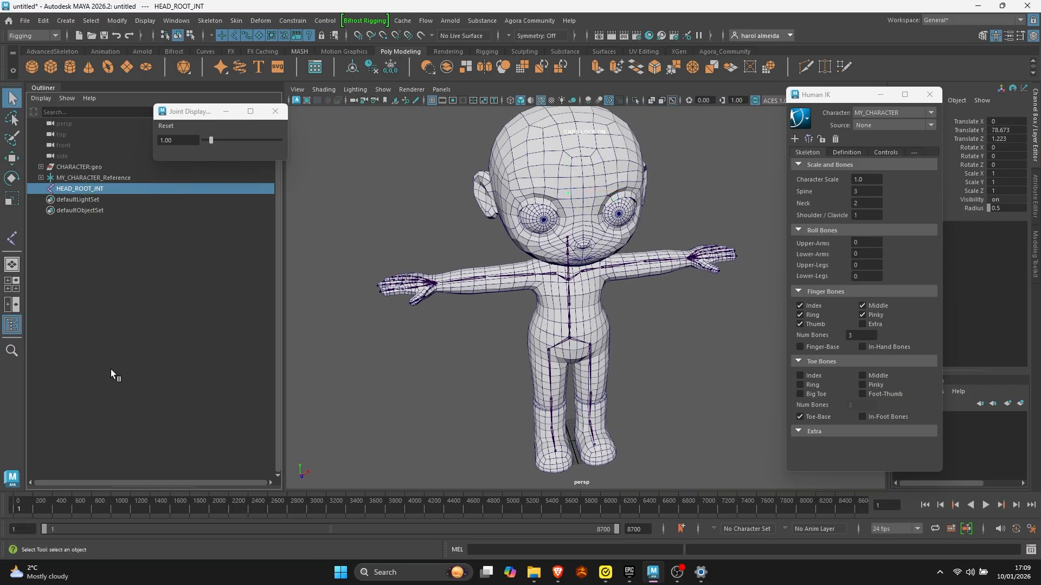
- Duplicate HEAD_ROOT_JNT and rename the copy as R_EYE_JNT
{"action": "key", "text": "ctrl+d"}
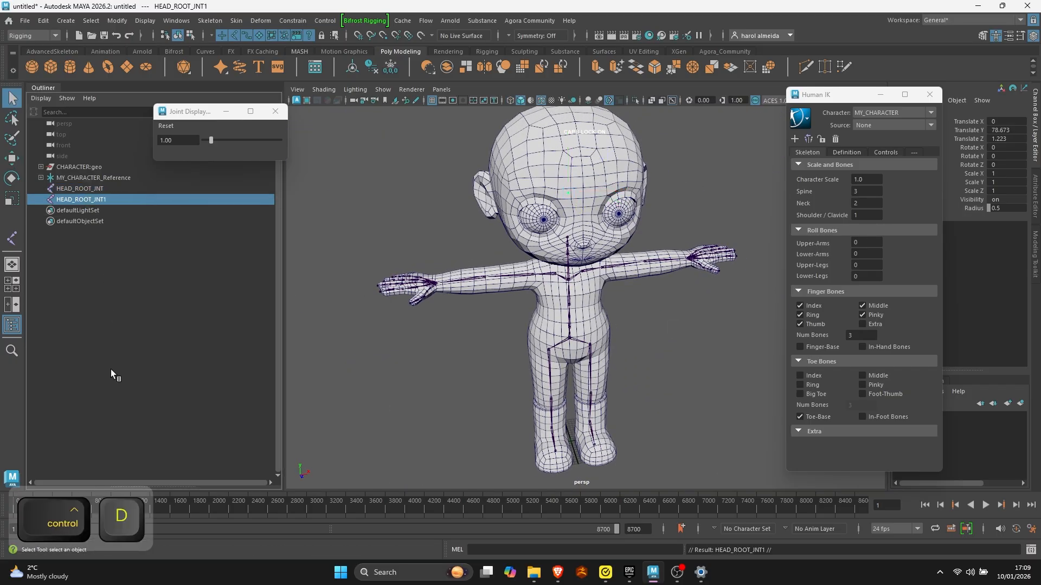
{"action": "double_click", "coordinate": [103, 197]}
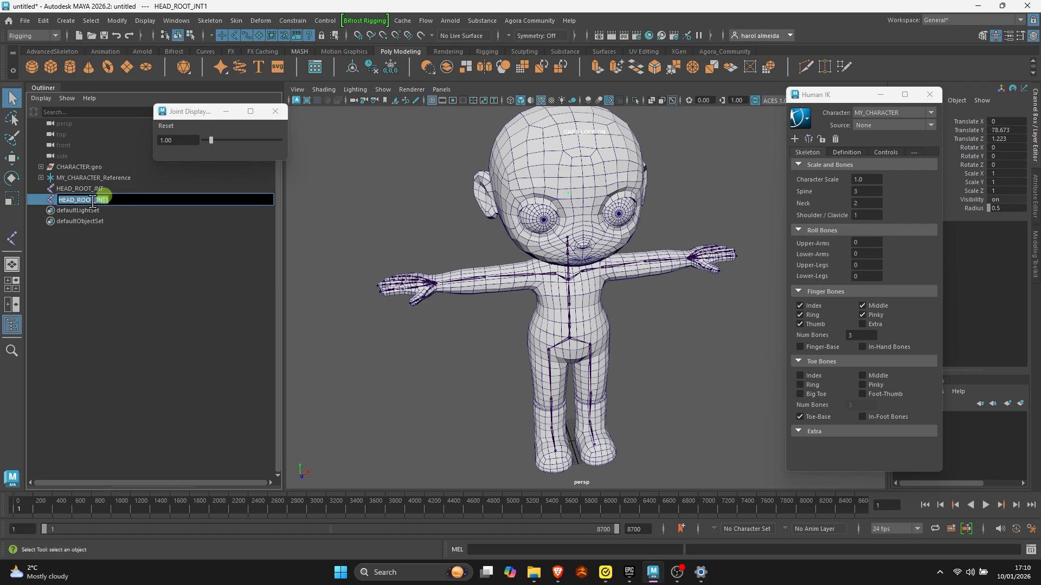
{"action": "left_click_drag", "start_coordinate": [96, 199], "coordinate": [34, 199]}
{"action": "type", "text": "R_EYE"}
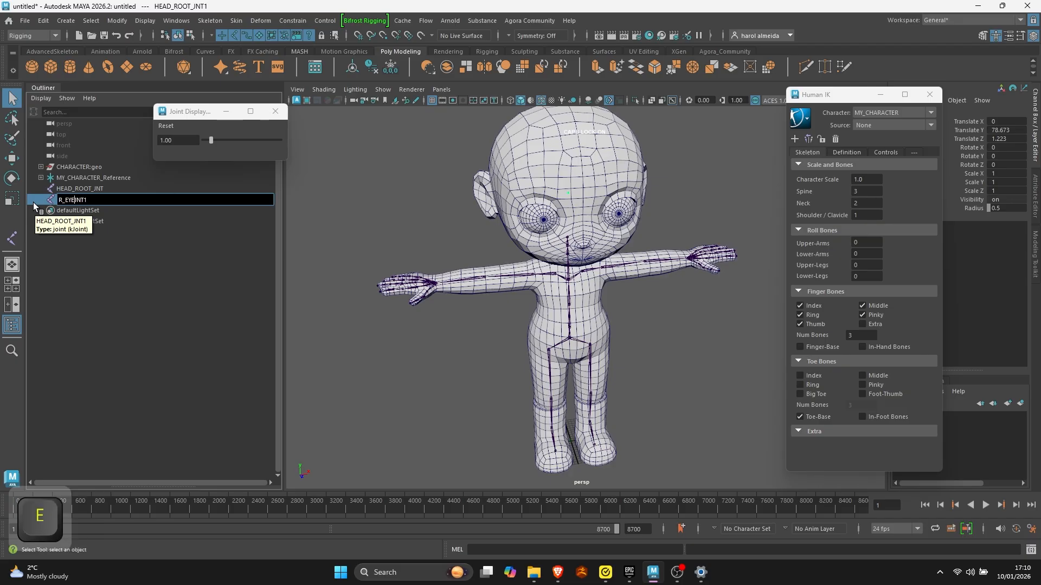
{"action": "type", "text": "_"}
{"action": "key", "text": "BackSpace"}
{"action": "key", "text": "Return"}
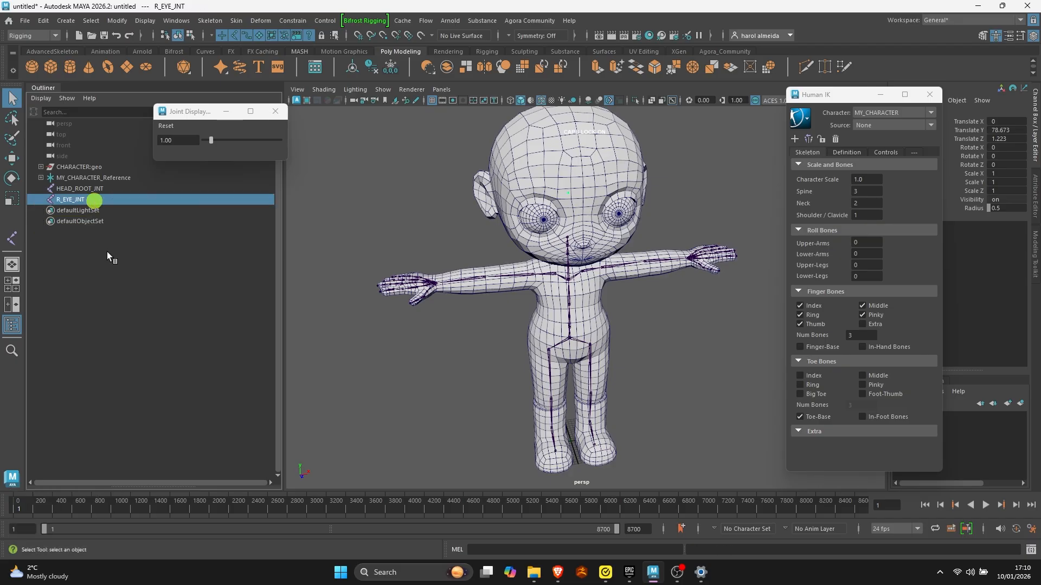
- Move R_EYE_JNT forward of the face to about Translate Z 20.8 and over the character's right eye in the front view
{"action": "key", "text": "w"}
{"action": "left_click_drag", "start_coordinate": [578, 211], "coordinate": [598, 238]}
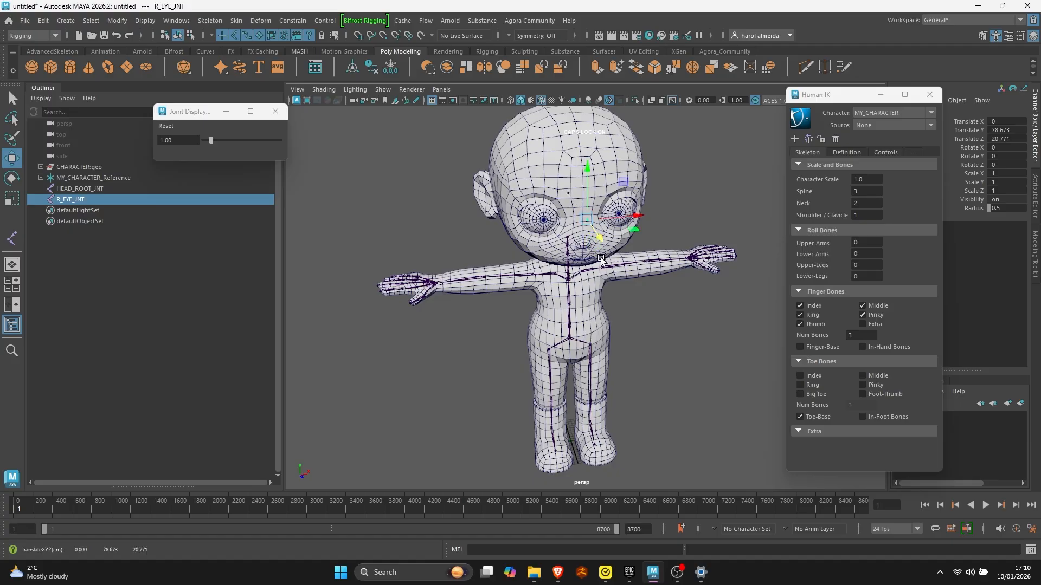
{"action": "key", "text": "space"}
{"action": "key", "text": "space"}
{"action": "key", "text": "f"}
{"action": "right_click_drag", "start_coordinate": [438, 330], "coordinate": [364, 320], "text": "alt"}
{"action": "middle_click_drag", "start_coordinate": [510, 310], "coordinate": [537, 304], "text": "alt"}
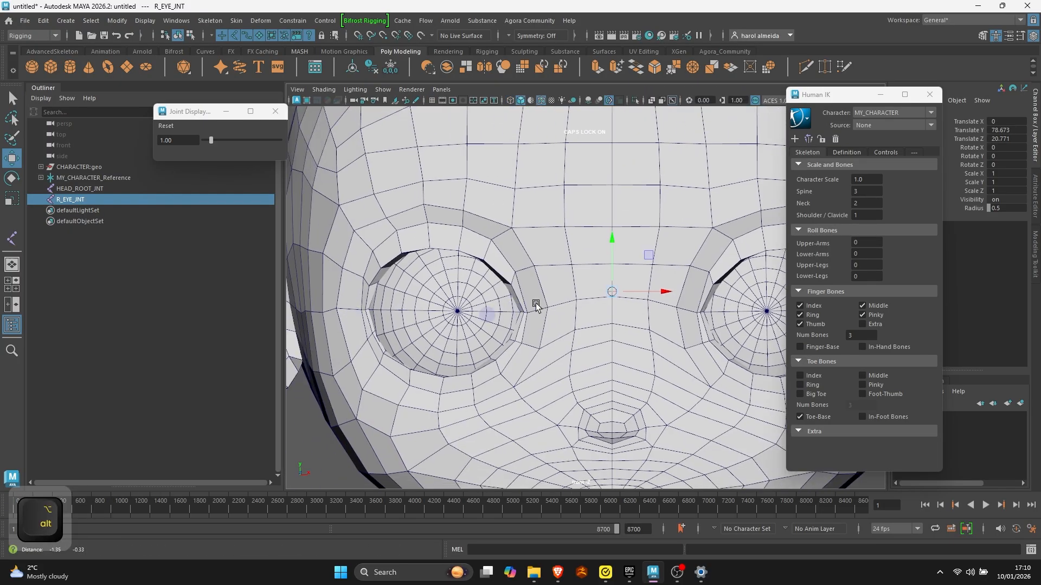
{"action": "left_click_drag", "start_coordinate": [667, 293], "coordinate": [514, 296]}
{"action": "left_click_drag", "start_coordinate": [463, 261], "coordinate": [462, 278]}
- Snap R_EYE_JNT to the vertex at the centre of the right pupil, at about Translate X -8.54 and Y 77.59
{"action": "right_click_drag", "start_coordinate": [477, 349], "coordinate": [553, 352], "text": "alt"}
{"action": "middle_click_drag", "start_coordinate": [303, 326], "coordinate": [438, 308], "text": "alt"}
{"action": "right_click_drag", "start_coordinate": [437, 308], "coordinate": [557, 302], "text": "alt"}
{"action": "left_click_drag", "start_coordinate": [557, 302], "coordinate": [537, 305]}
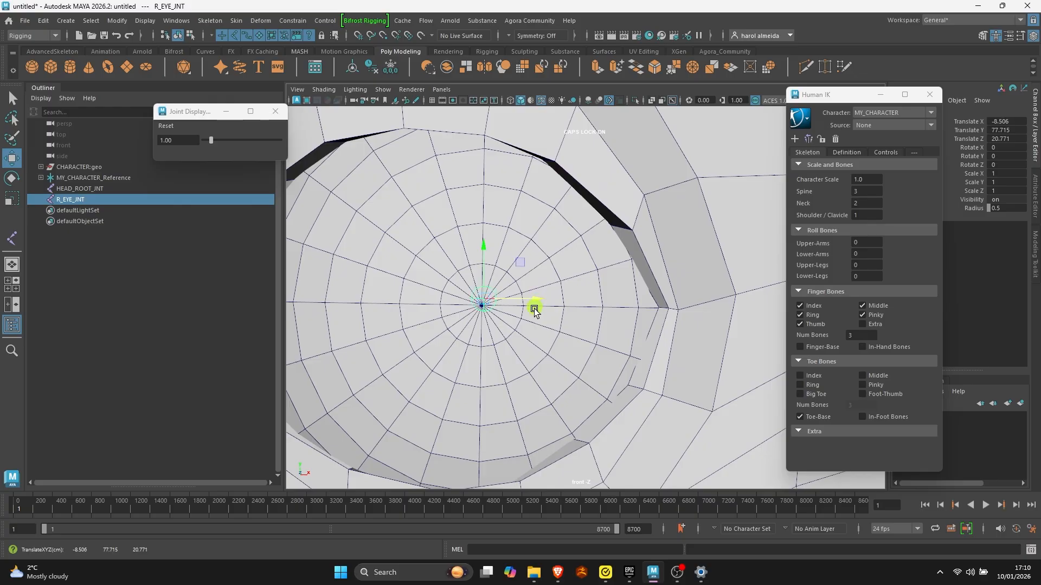
{"action": "key", "text": "v"}
{"action": "left_click_drag", "start_coordinate": [520, 263], "coordinate": [481, 304]}
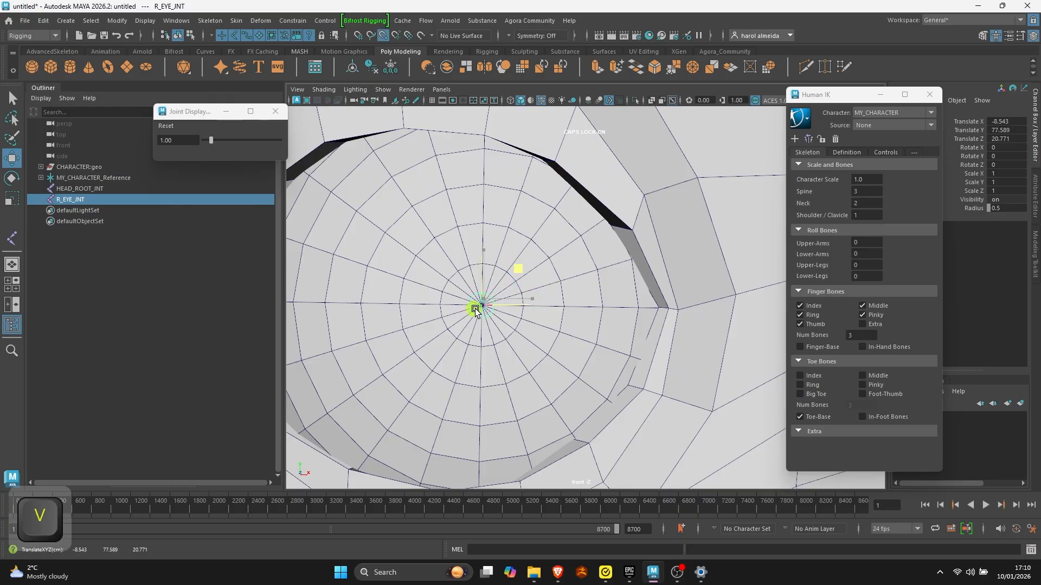
{"action": "left_click_drag", "start_coordinate": [517, 268], "coordinate": [481, 309]}
{"action": "key", "text": "v"}
{"action": "right_click_drag", "start_coordinate": [570, 303], "coordinate": [377, 302], "text": "alt"}
{"action": "middle_click_drag", "start_coordinate": [539, 293], "coordinate": [400, 315], "text": "alt"}
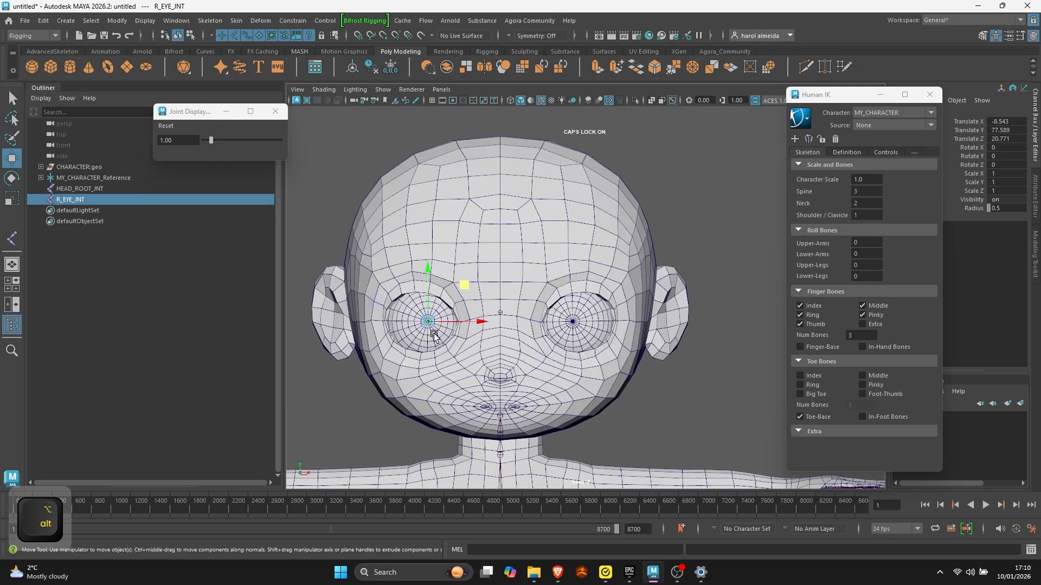
- Hide the character's body mesh, leaving the two eyeballs and the skeleton displayed
{"action": "key", "text": "q"}
{"action": "left_click", "coordinate": [405, 341]}
{"action": "key", "text": "ctrl+h"}
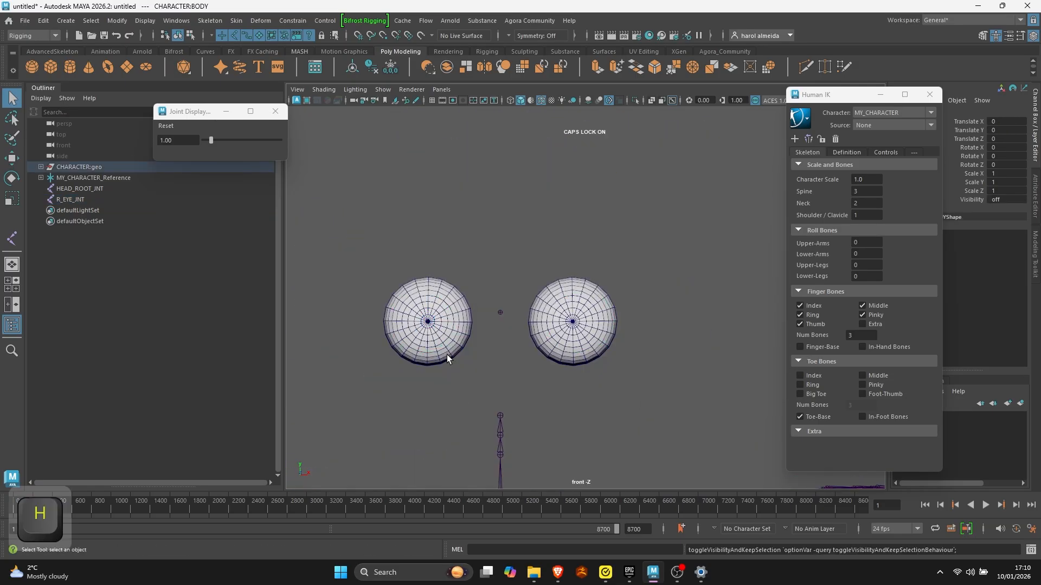
{"action": "left_click", "coordinate": [584, 297]}
- Move R_EYE_JNT back inside the eyeball in the side view, to about Translate Z 11
{"action": "left_click", "coordinate": [71, 200]}
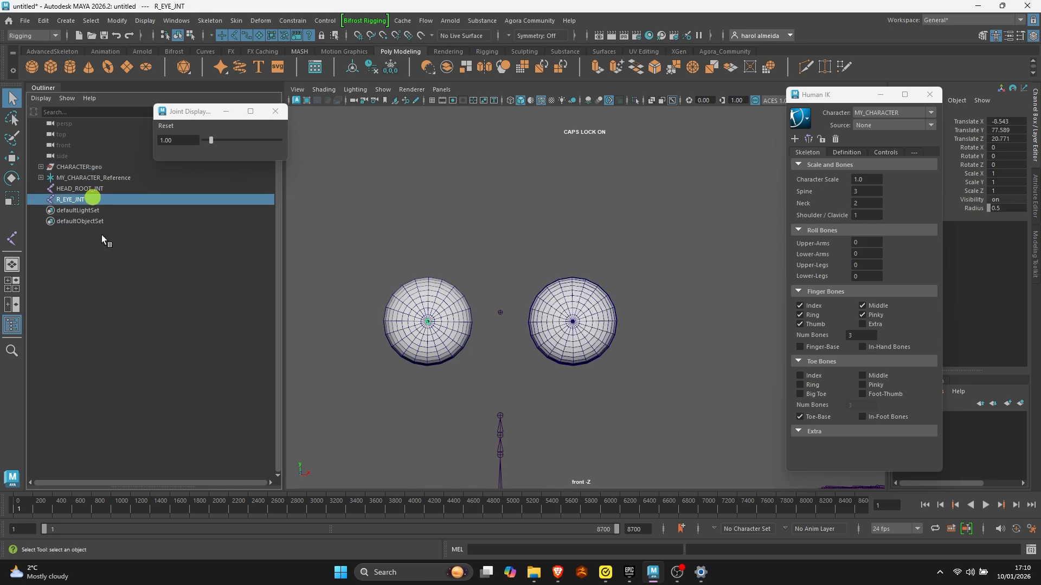
{"action": "key", "text": "space"}
{"action": "key", "text": "space"}
{"action": "key", "text": "space"}
{"action": "key", "text": "space"}
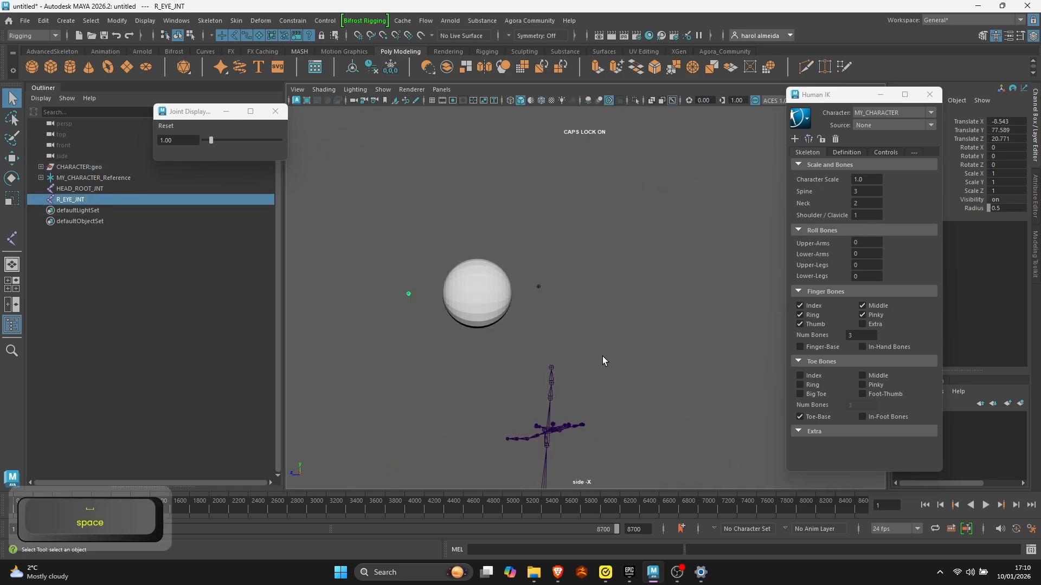
{"action": "right_click_drag", "start_coordinate": [342, 304], "coordinate": [499, 328], "text": "alt"}
{"action": "middle_click_drag", "start_coordinate": [499, 327], "coordinate": [639, 314], "text": "alt"}
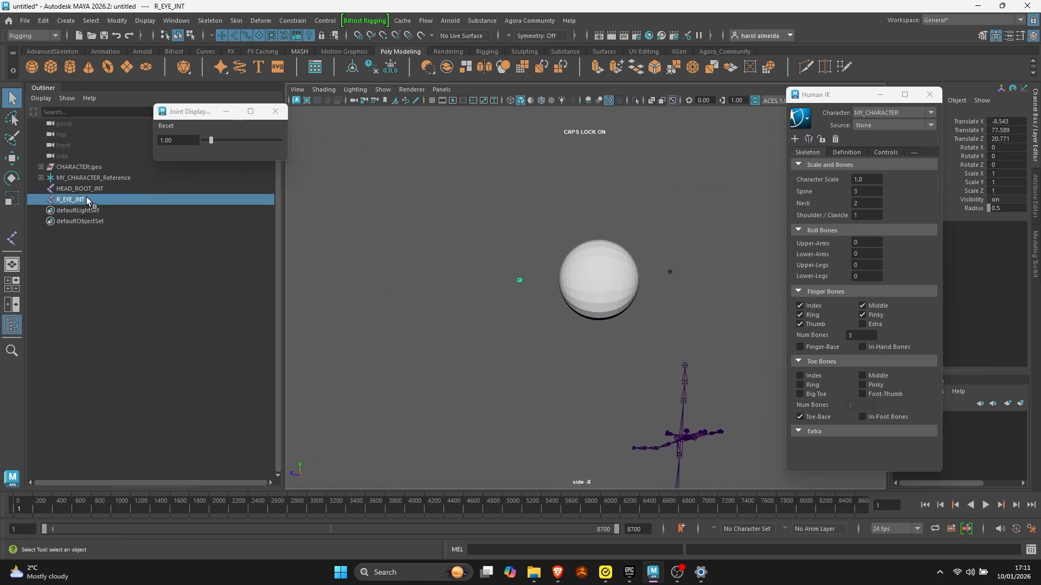
{"action": "key", "text": "w"}
{"action": "scroll", "coordinate": [420, 287], "scroll_direction": "up", "scroll_amount": 3}
{"action": "left_click_drag", "start_coordinate": [422, 264], "coordinate": [565, 267]}
- Overlay the wireframe on the shaded eyeball and snap R_EYE_JNT to its middle, at about Translate Z 10.46
{"action": "left_click", "coordinate": [541, 101]}
{"action": "scroll", "coordinate": [712, 294], "scroll_direction": "up", "scroll_amount": 5}
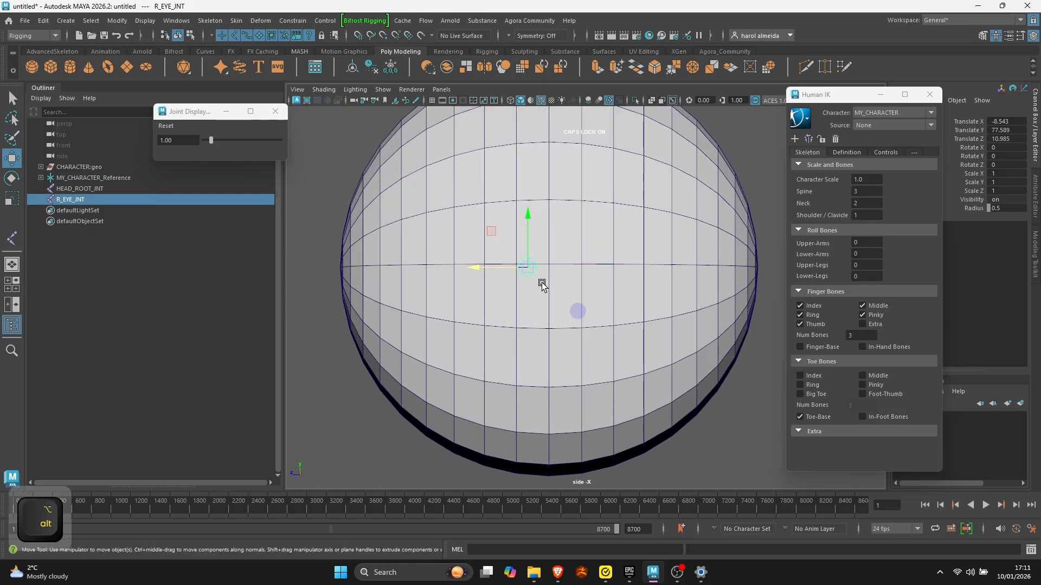
{"action": "left_click_drag", "start_coordinate": [499, 267], "coordinate": [515, 270]}
{"action": "key", "text": "v"}
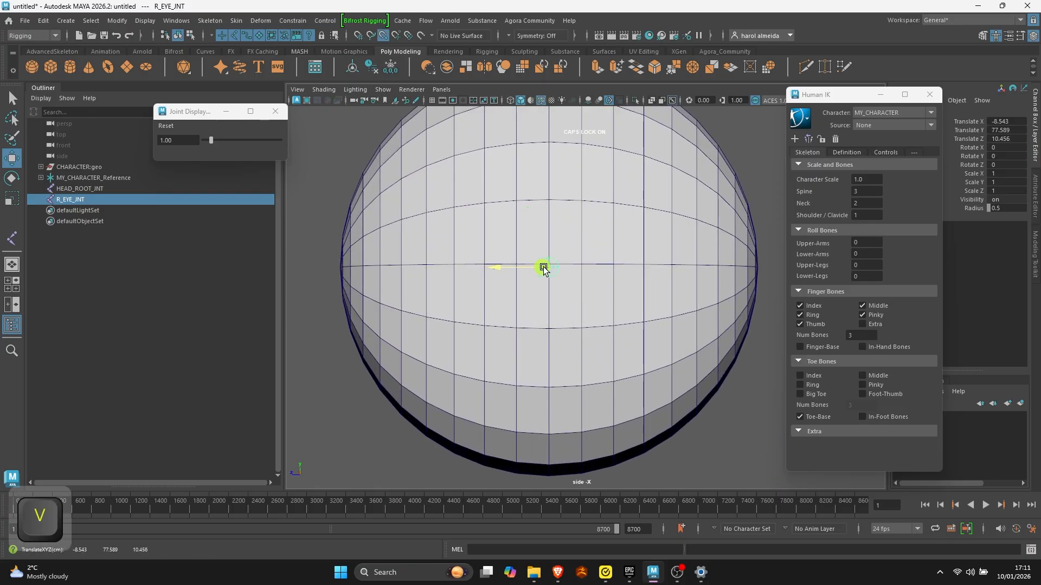
{"action": "right_click_drag", "start_coordinate": [664, 327], "coordinate": [575, 304], "text": "alt"}
{"action": "key", "text": "q"}
- Examine the placement of HEAD_ROOT_JNT and R_EYE_JNT relative to the eyeballs in the perspective view
{"action": "key", "text": "space"}
{"action": "key", "text": "space"}
{"action": "left_click_drag", "start_coordinate": [461, 266], "coordinate": [588, 306], "text": "alt"}
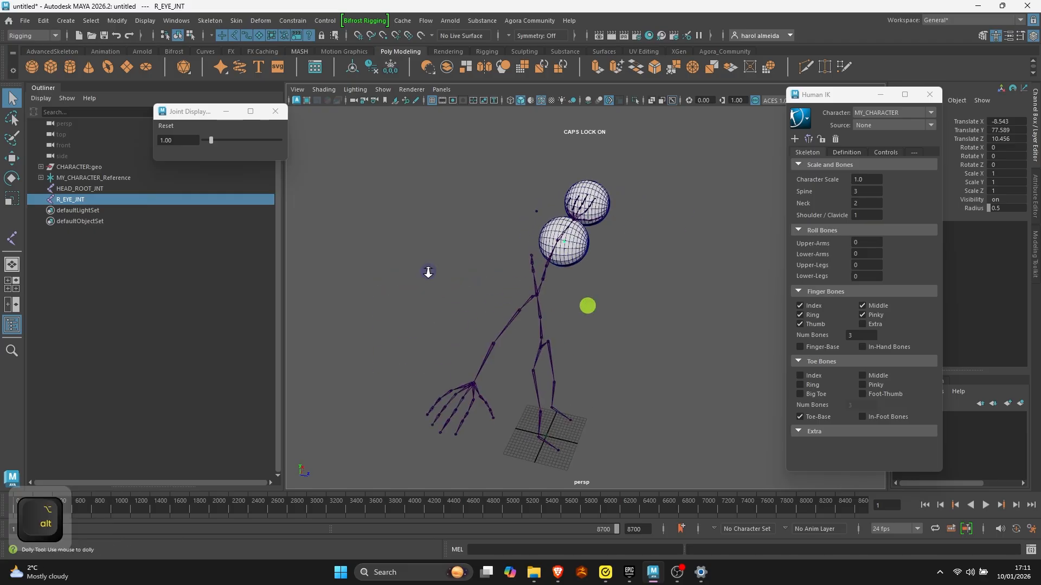
{"action": "right_click_drag", "start_coordinate": [428, 273], "coordinate": [534, 268], "text": "alt"}
{"action": "left_click_drag", "start_coordinate": [534, 268], "coordinate": [466, 239], "text": "alt"}
{"action": "left_click", "coordinate": [455, 193]}
{"action": "key", "text": "w"}
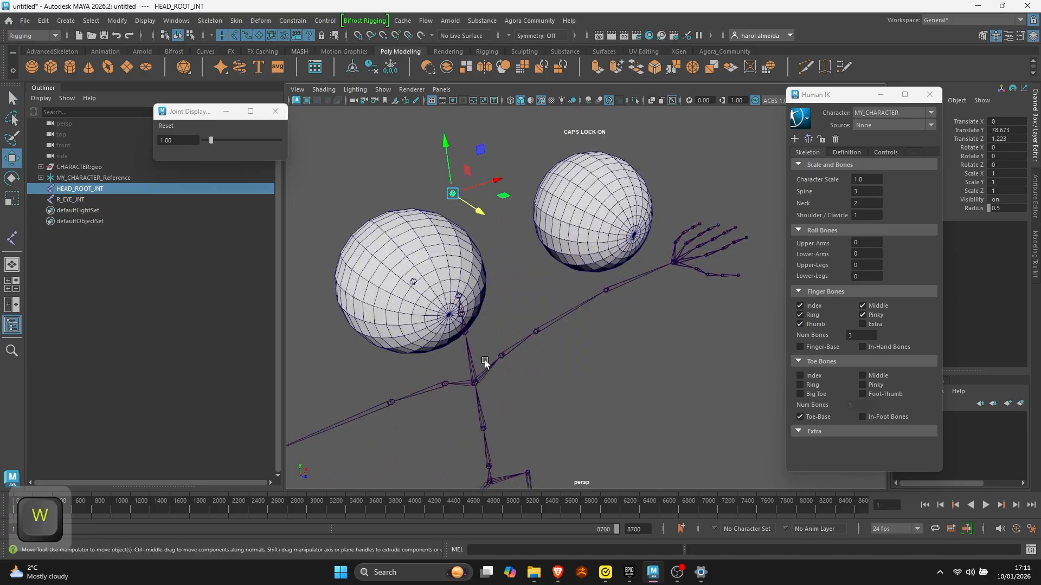
{"action": "left_click", "coordinate": [413, 284]}
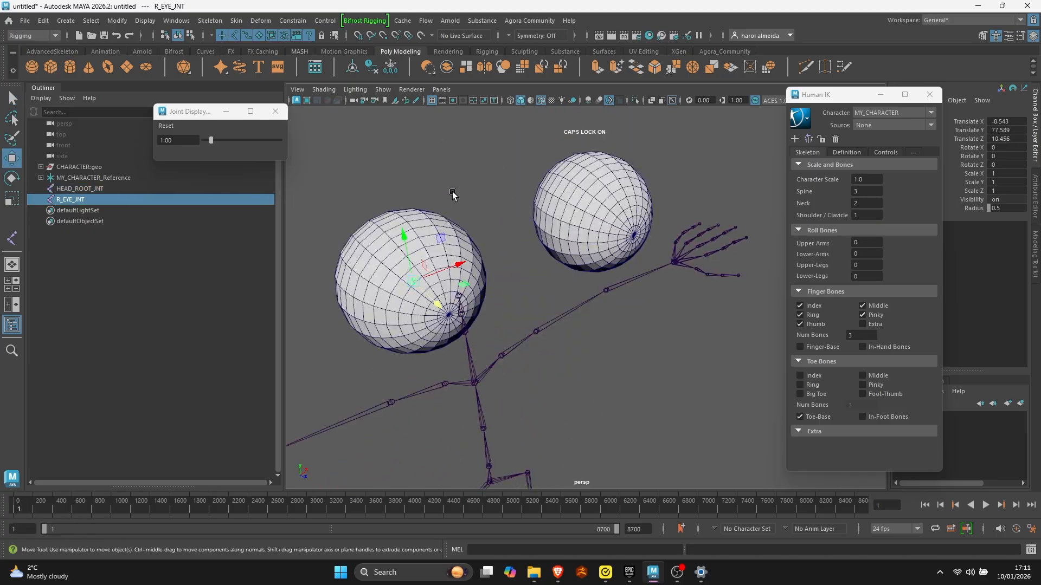
{"action": "left_click", "coordinate": [453, 193]}
{"action": "left_click", "coordinate": [412, 284]}
{"action": "left_click", "coordinate": [452, 195]}
- Parent R_EYE_JNT under HEAD_ROOT_JNT in the Outliner and expand the parent joint
{"action": "left_click", "coordinate": [86, 202]}
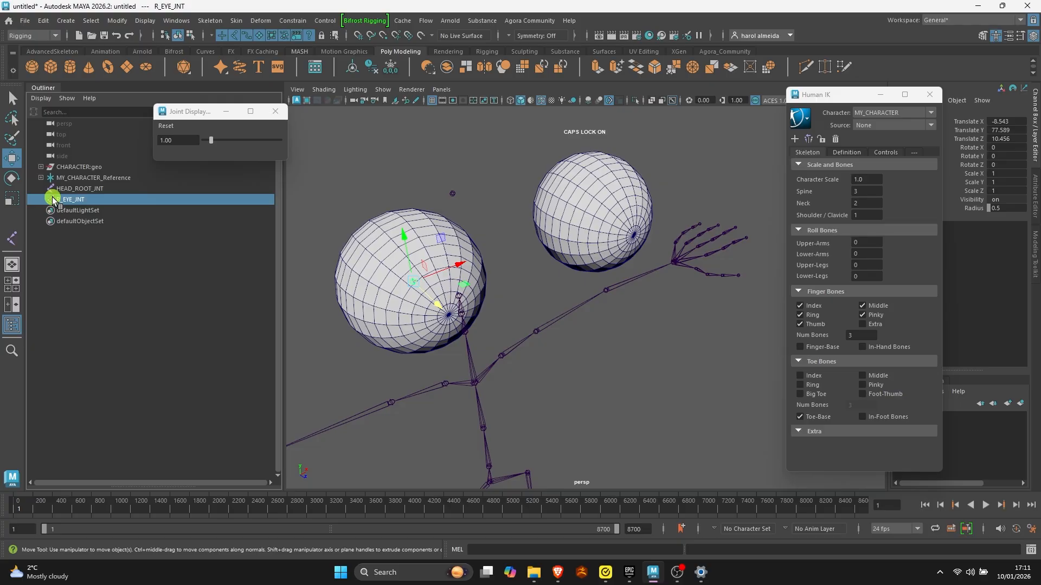
{"action": "left_click_drag", "start_coordinate": [53, 200], "coordinate": [62, 190]}
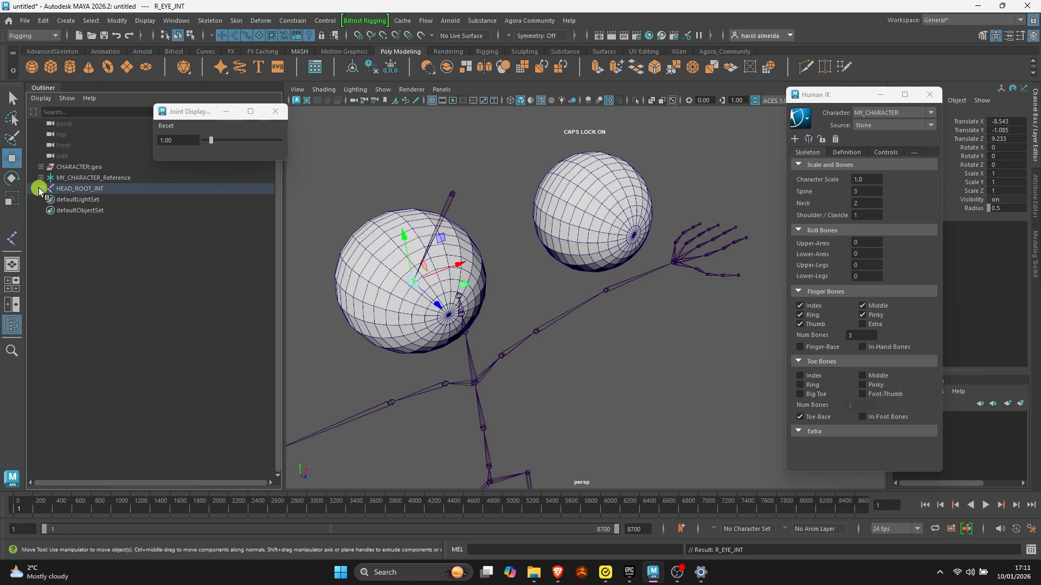
{"action": "left_click", "coordinate": [40, 188]}
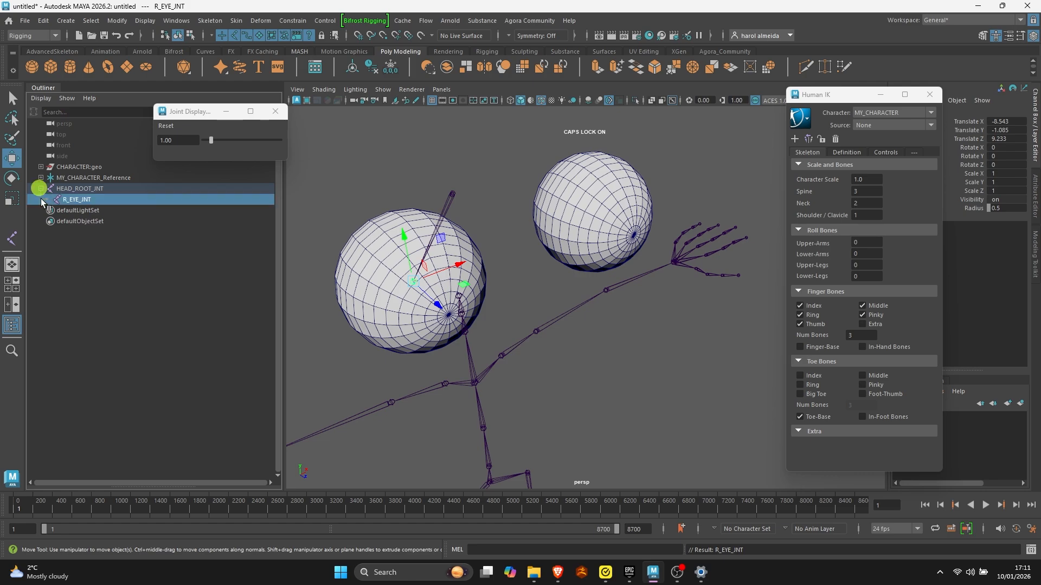
- Mirror R_EYE_JNT across YZ with the Behavior function, replacing R with L in the name, and check the mirrored joint
{"action": "left_click", "coordinate": [76, 199]}
{"action": "left_click_drag", "start_coordinate": [479, 325], "coordinate": [434, 337], "text": "alt"}
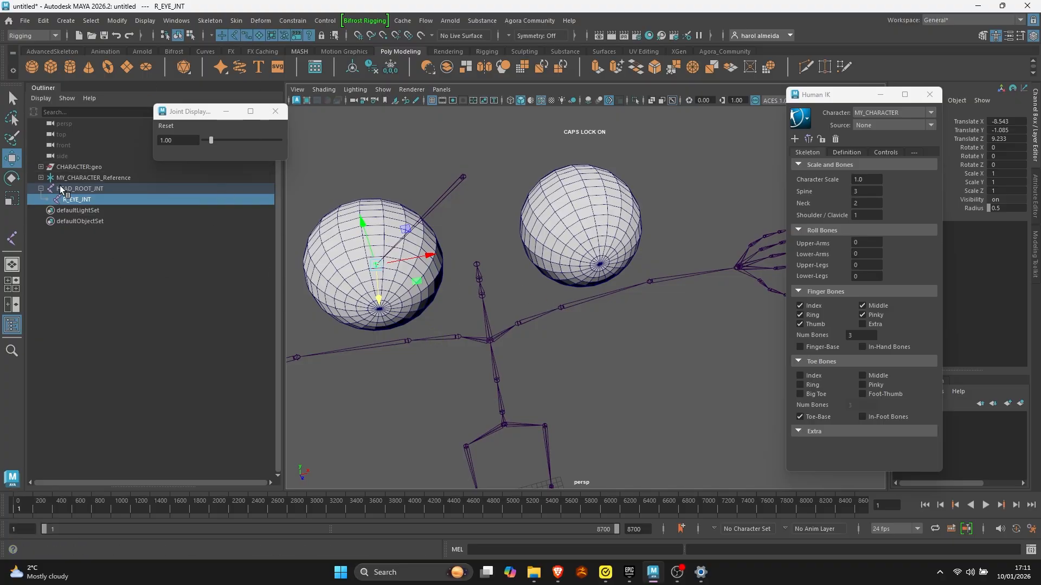
{"action": "left_click", "coordinate": [80, 200]}
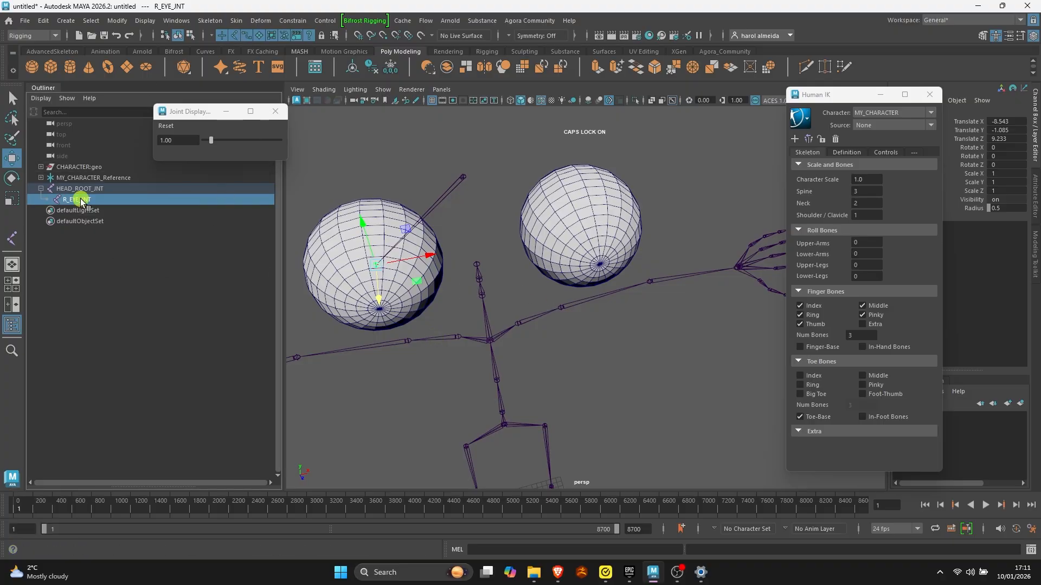
{"action": "left_click", "coordinate": [219, 24]}
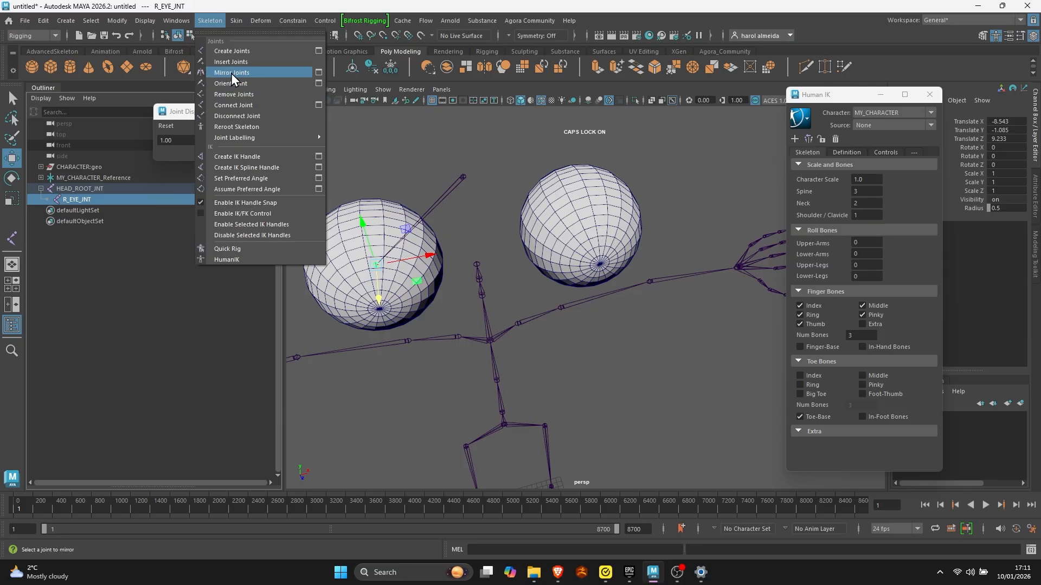
{"action": "left_click", "coordinate": [324, 71]}
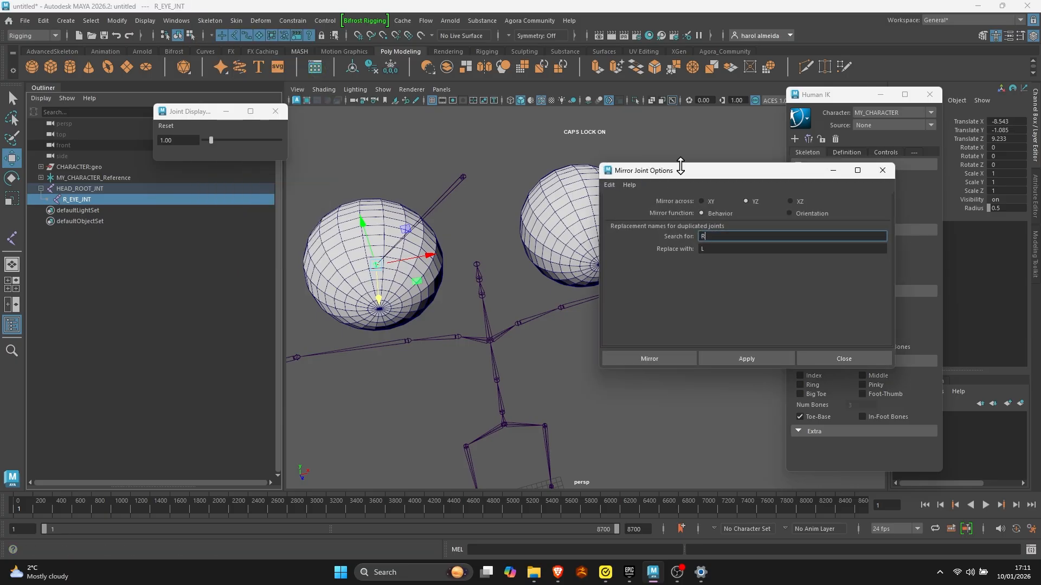
{"action": "left_click_drag", "start_coordinate": [680, 165], "coordinate": [650, 135]}
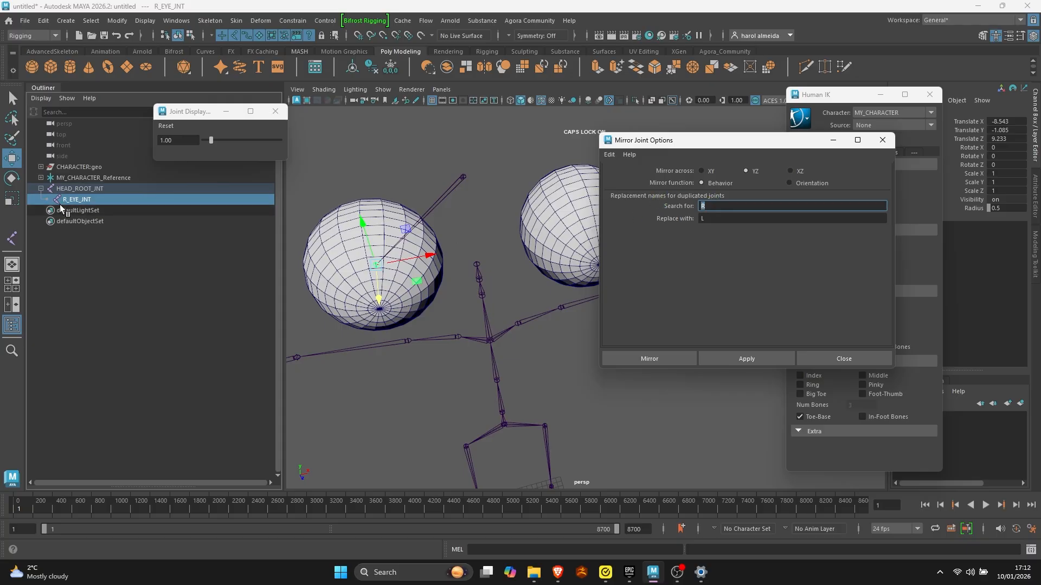
{"action": "left_click", "coordinate": [715, 219]}
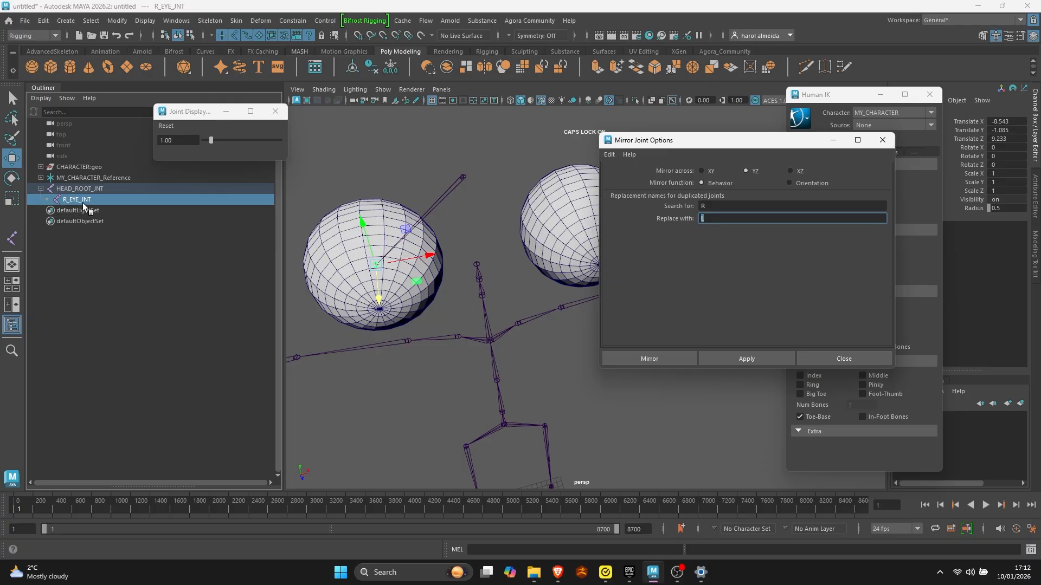
{"action": "left_click", "coordinate": [742, 360]}
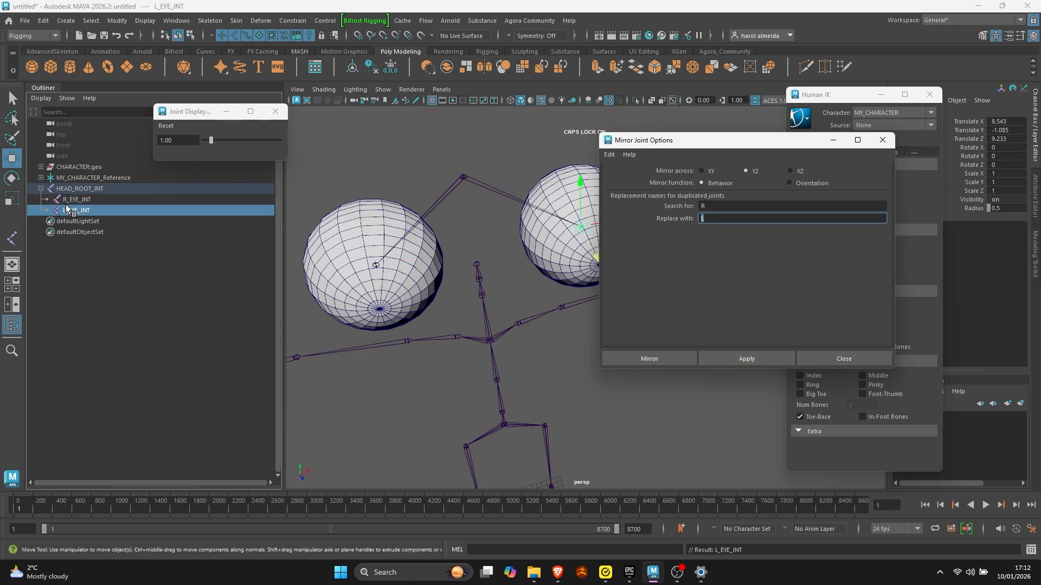
{"action": "left_click", "coordinate": [84, 200]}
{"action": "left_click", "coordinate": [102, 210]}
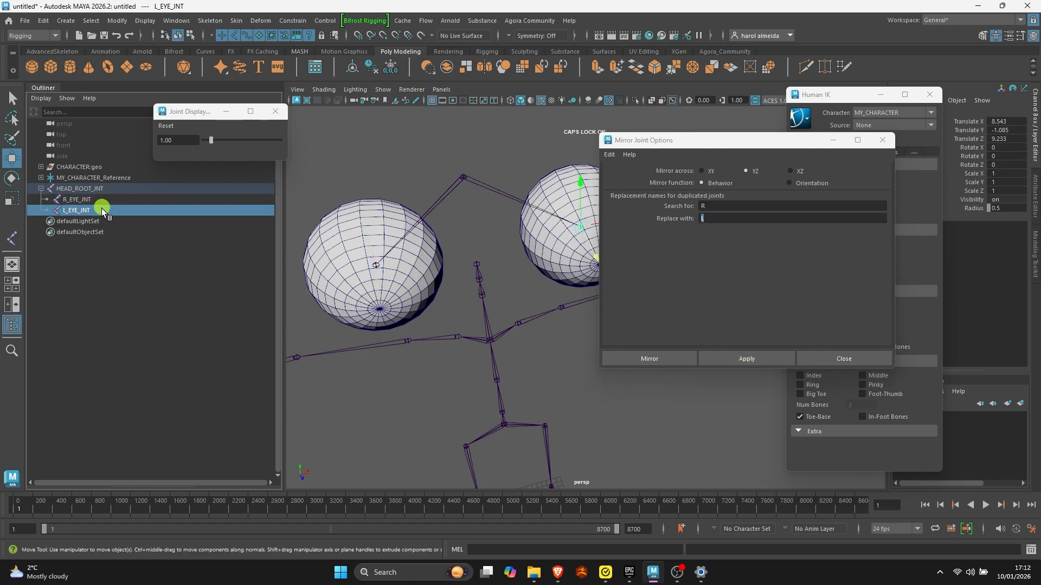
{"action": "left_click_drag", "start_coordinate": [459, 254], "coordinate": [466, 302], "text": "alt"}
{"action": "right_click_drag", "start_coordinate": [466, 302], "coordinate": [394, 284], "text": "alt"}
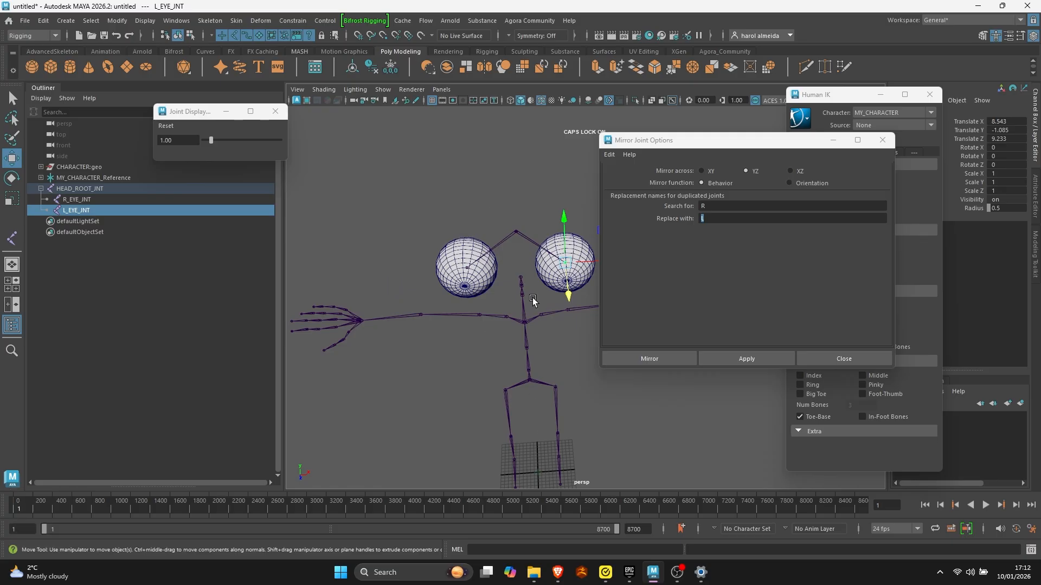
{"action": "left_click_drag", "start_coordinate": [533, 300], "coordinate": [537, 292], "text": "alt"}
{"action": "left_click", "coordinate": [882, 140]}
- Expand the whole MY_CHARACTER_Reference hierarchy in the Outliner down to the MY_CHARACTER_Head joint
{"action": "left_click_drag", "start_coordinate": [575, 233], "coordinate": [479, 225], "text": "alt"}
{"action": "left_click", "coordinate": [603, 196]}
{"action": "left_click_drag", "start_coordinate": [499, 260], "coordinate": [580, 266], "text": "alt"}
{"action": "key", "text": "q"}
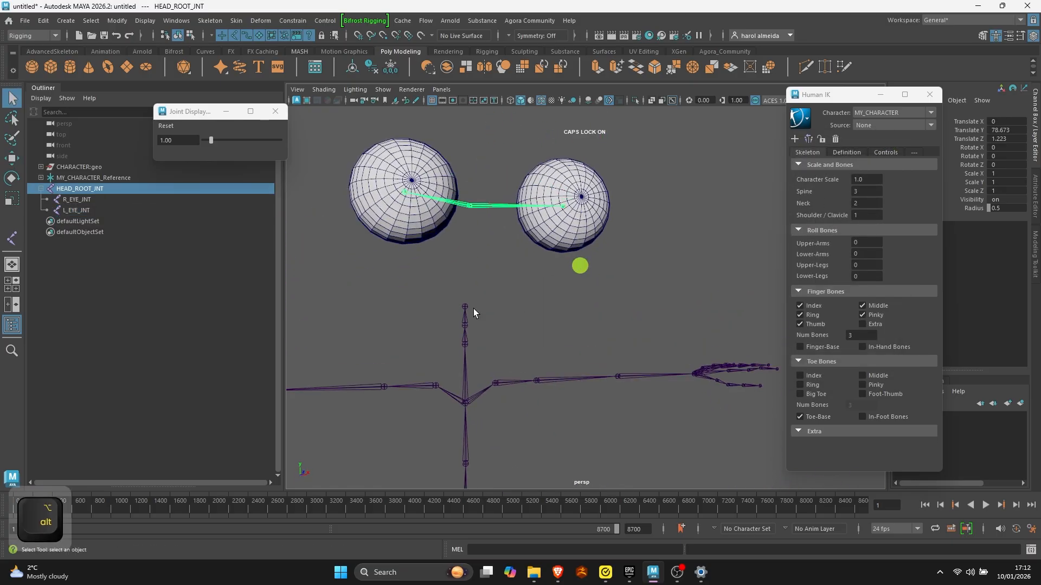
{"action": "left_click", "coordinate": [465, 306], "text": "shift"}
{"action": "scroll", "coordinate": [516, 302], "scroll_direction": "down", "scroll_amount": 2}
{"action": "left_click_drag", "start_coordinate": [515, 302], "coordinate": [349, 328], "text": "alt"}
{"action": "left_click", "coordinate": [39, 179], "text": "shift"}
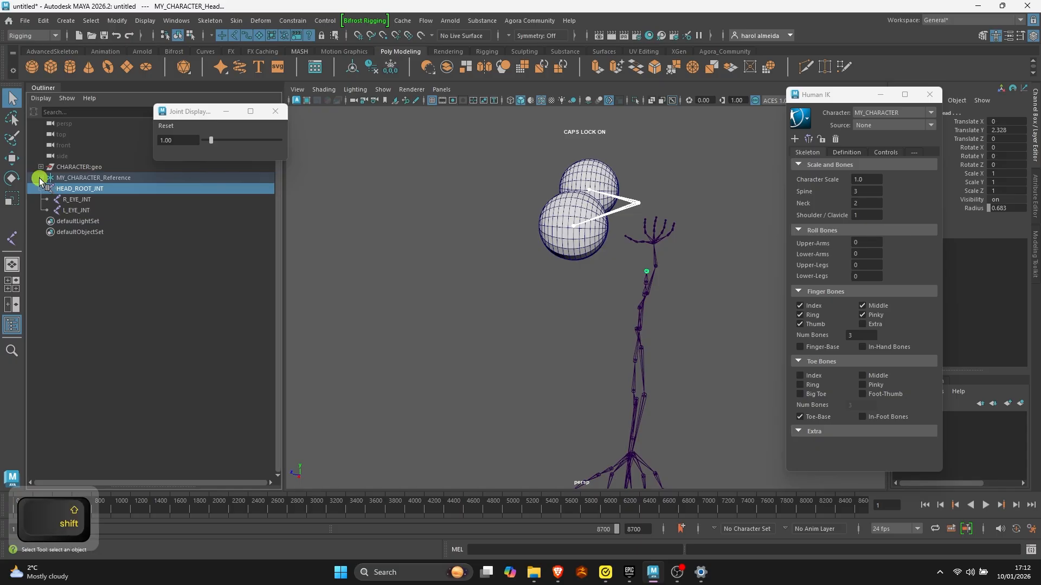
{"action": "scroll", "coordinate": [154, 342], "scroll_direction": "down", "scroll_amount": 14}
{"action": "left_click", "coordinate": [158, 419]}
{"action": "left_click_drag", "start_coordinate": [624, 294], "coordinate": [422, 271], "text": "alt"}
- Parent HEAD_ROOT_JNT, together with its eye joints, under MY_CHARACTER_Head
{"action": "left_click", "coordinate": [97, 427]}
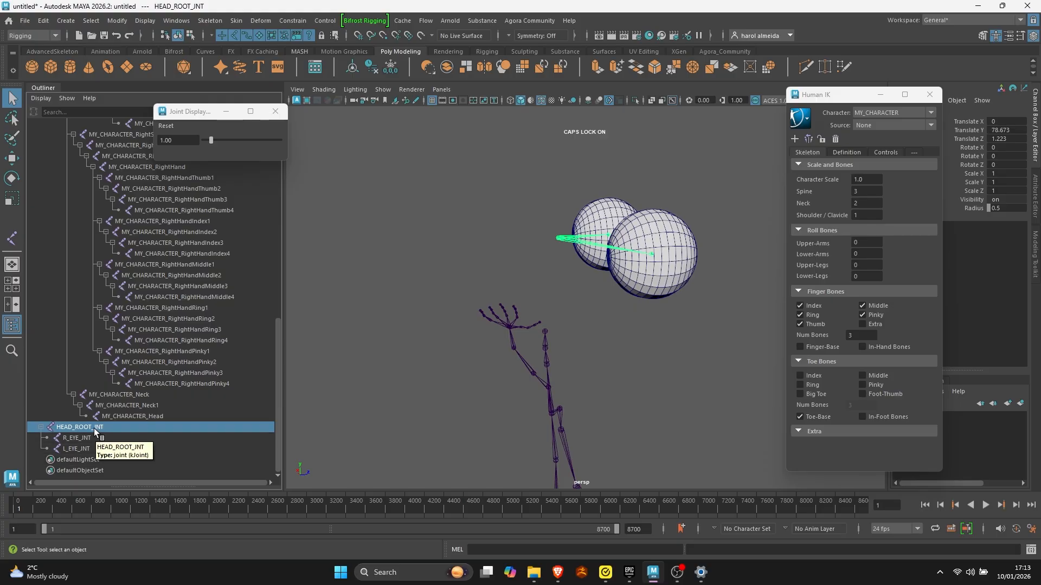
{"action": "left_click", "coordinate": [137, 417], "text": "shift"}
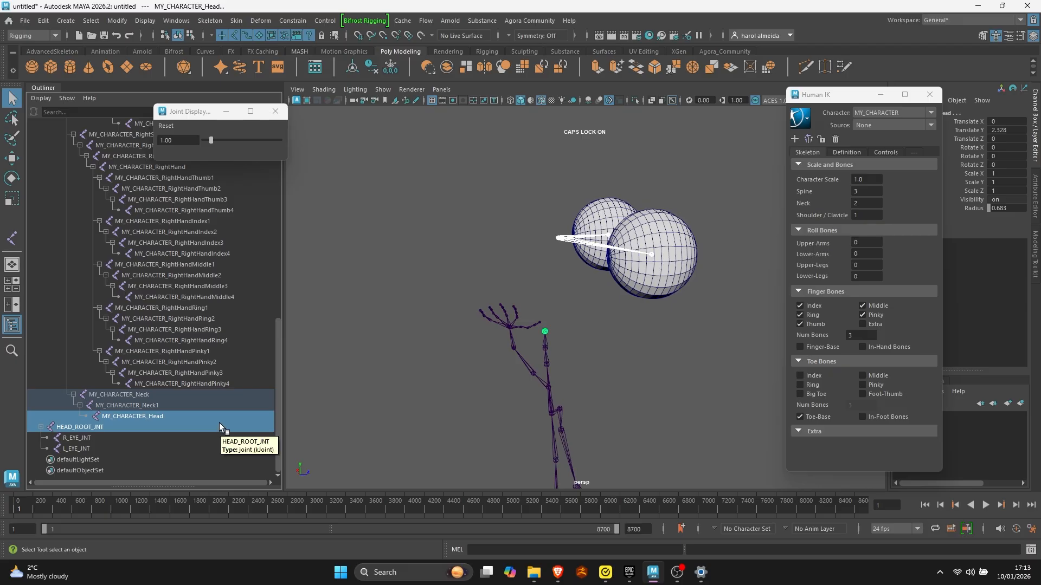
{"action": "key", "text": "p"}
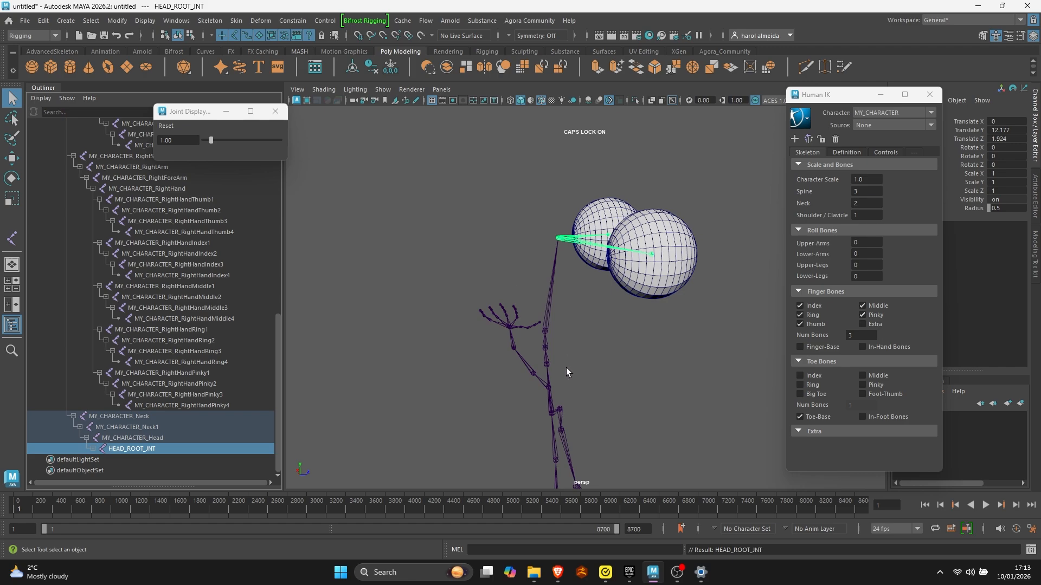
- Enlarge the joint display size to 3.10 to inspect the head joint connection, and set it back to 1
{"action": "right_click_drag", "start_coordinate": [566, 367], "coordinate": [644, 381], "text": "alt"}
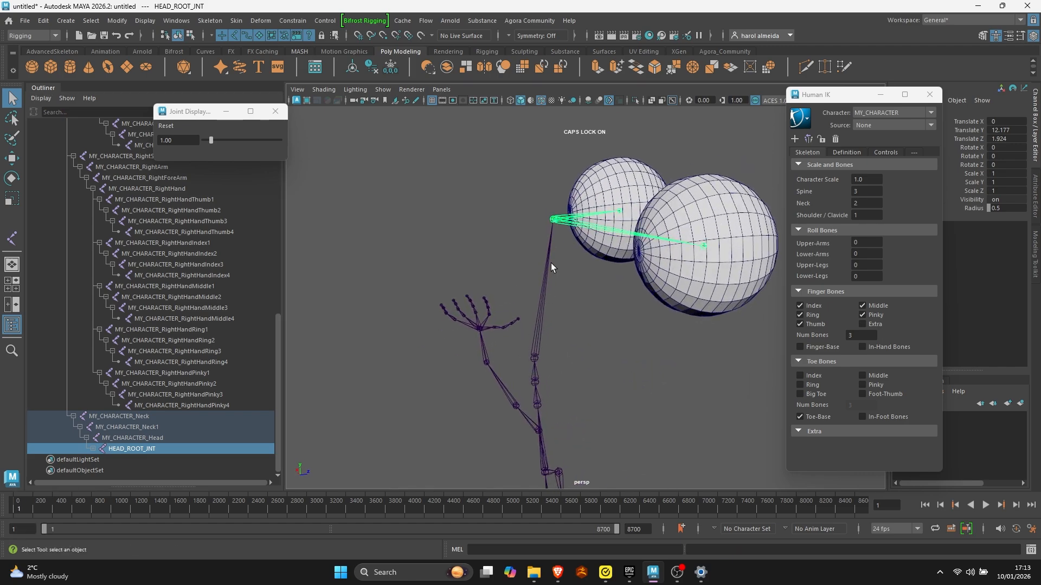
{"action": "key", "text": "p"}
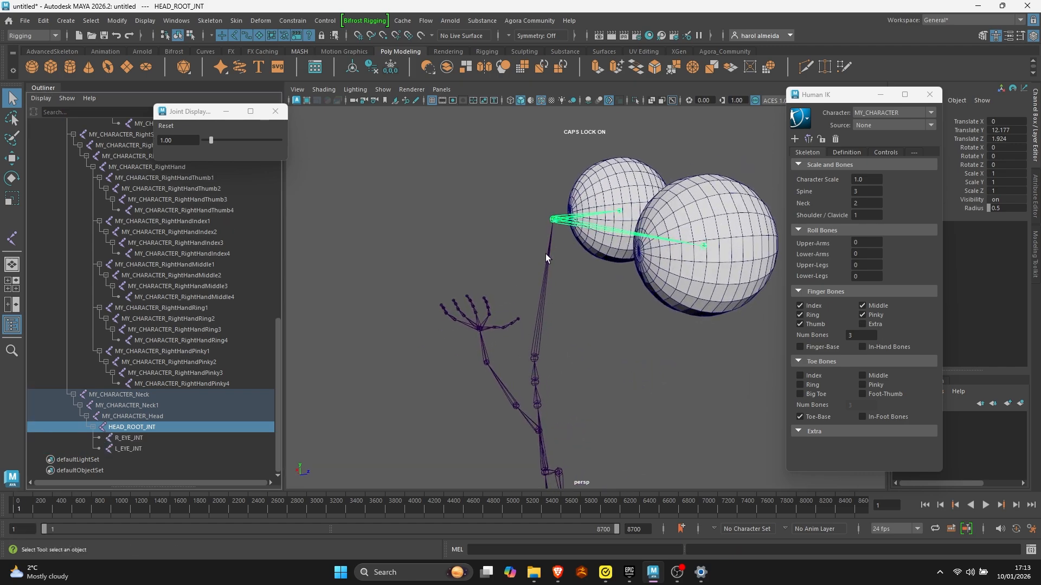
{"action": "left_click", "coordinate": [217, 141]}
{"action": "left_click_drag", "start_coordinate": [213, 144], "coordinate": [227, 143]}
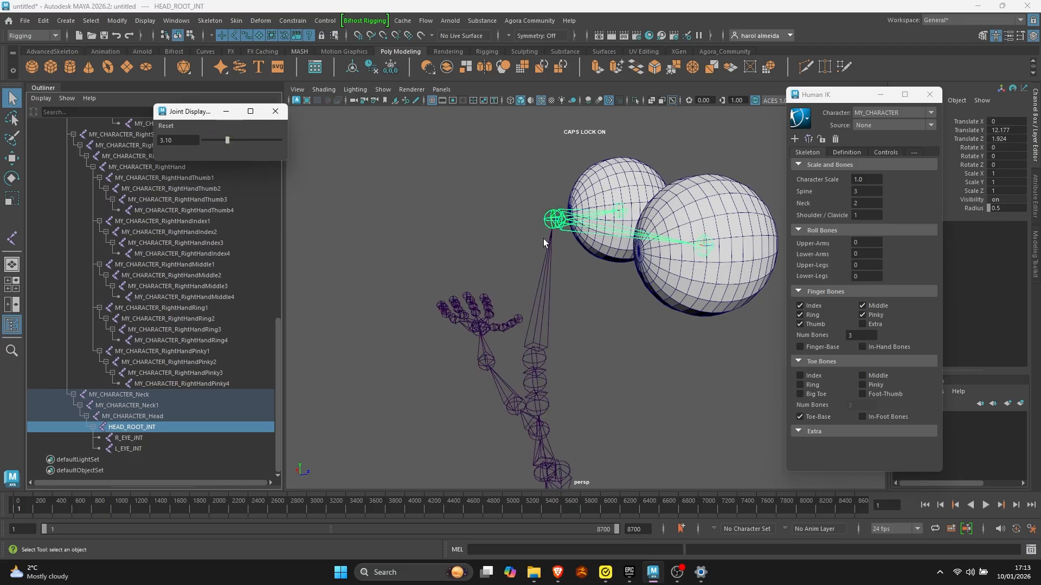
{"action": "left_click_drag", "start_coordinate": [183, 142], "coordinate": [109, 137]}
{"action": "type", "text": "1"}
{"action": "key", "text": "Return"}
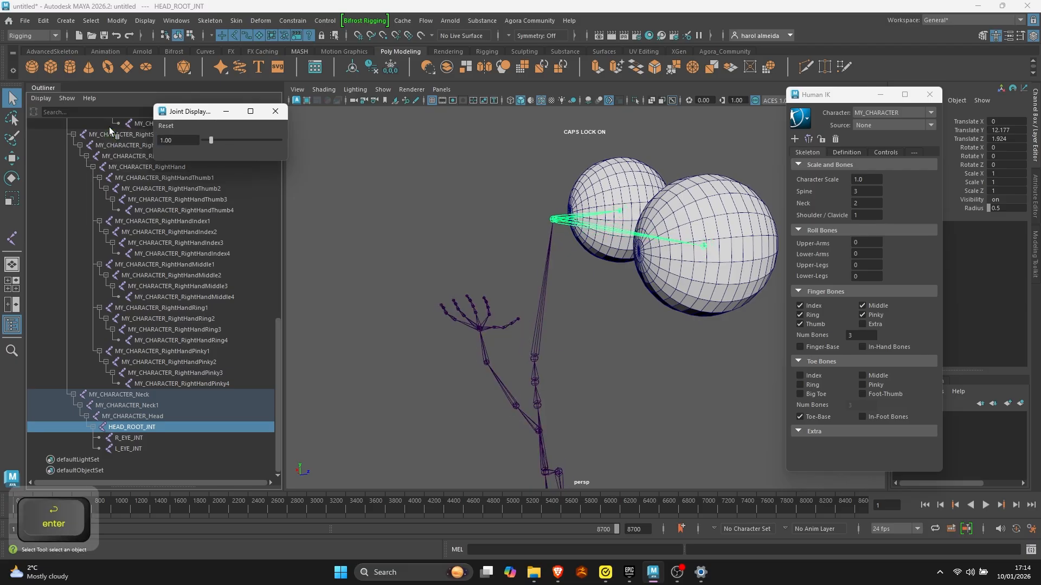
- Deselect the joints and unhide the CHARACTER:BODY mesh inside the CHARACTER:geo group
{"action": "left_click_drag", "start_coordinate": [487, 329], "coordinate": [314, 335], "text": "alt"}
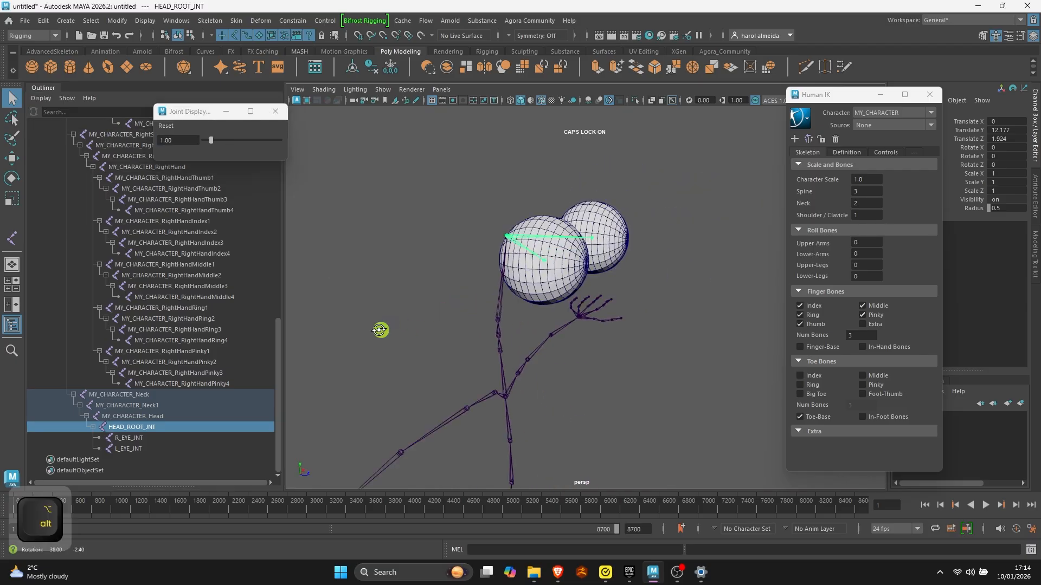
{"action": "scroll", "coordinate": [496, 369], "scroll_direction": "down", "scroll_amount": 4}
{"action": "left_click_drag", "start_coordinate": [496, 370], "coordinate": [441, 362], "text": "alt"}
{"action": "key", "text": "q"}
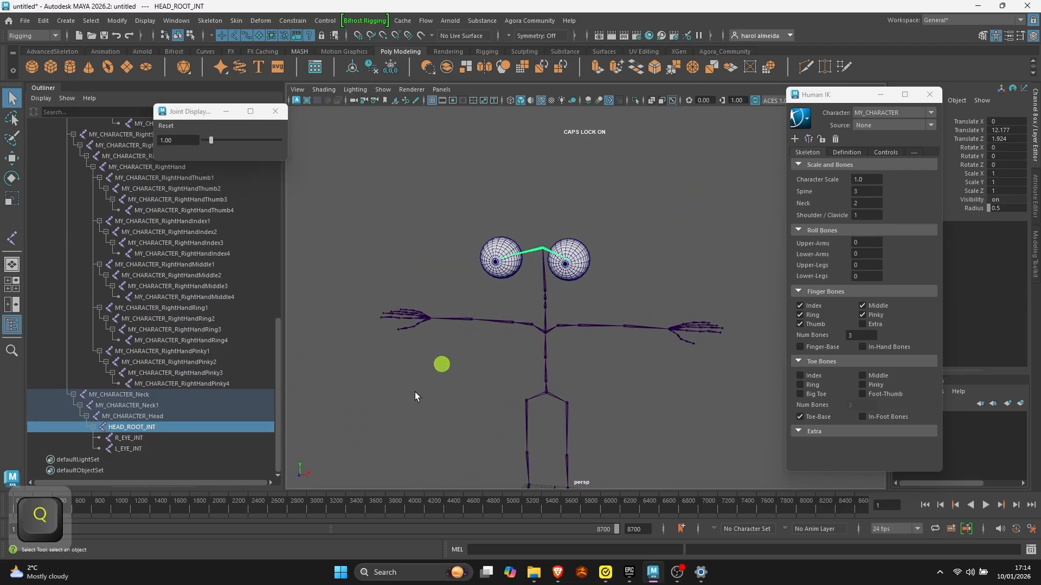
{"action": "left_click", "coordinate": [415, 392]}
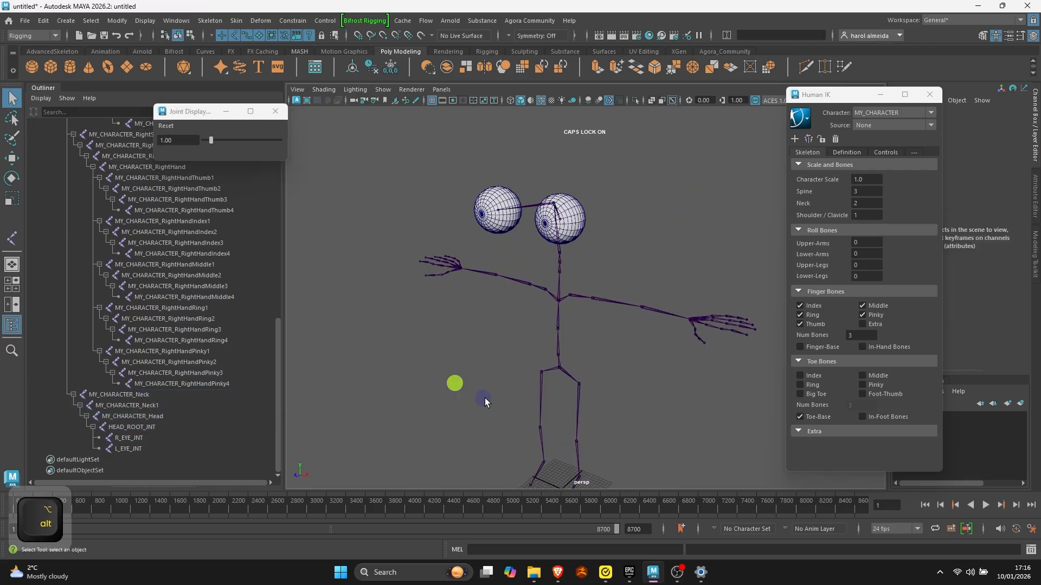
{"action": "mouse_move", "coordinate": [485, 401]}
{"action": "left_mouse_down", "text": "alt"}
{"action": "mouse_move", "coordinate": [502, 399]}
{"action": "mouse_move", "coordinate": [488, 401]}
{"action": "left_mouse_up", "text": "alt"}
{"action": "scroll", "coordinate": [93, 229], "scroll_direction": "up", "scroll_amount": 15}
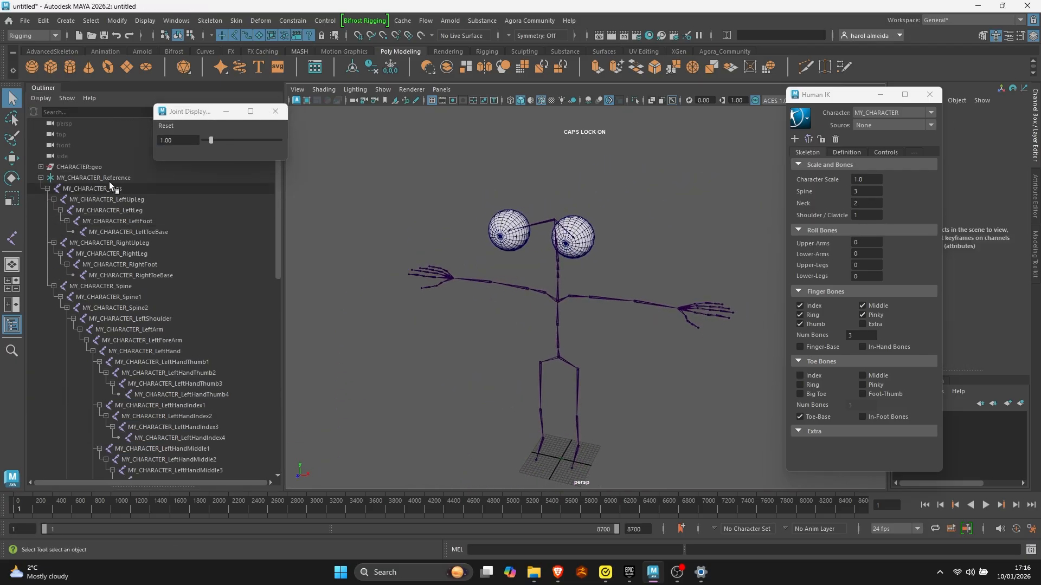
{"action": "left_click", "coordinate": [41, 166]}
{"action": "left_click", "coordinate": [78, 178]}
{"action": "key", "text": "h"}
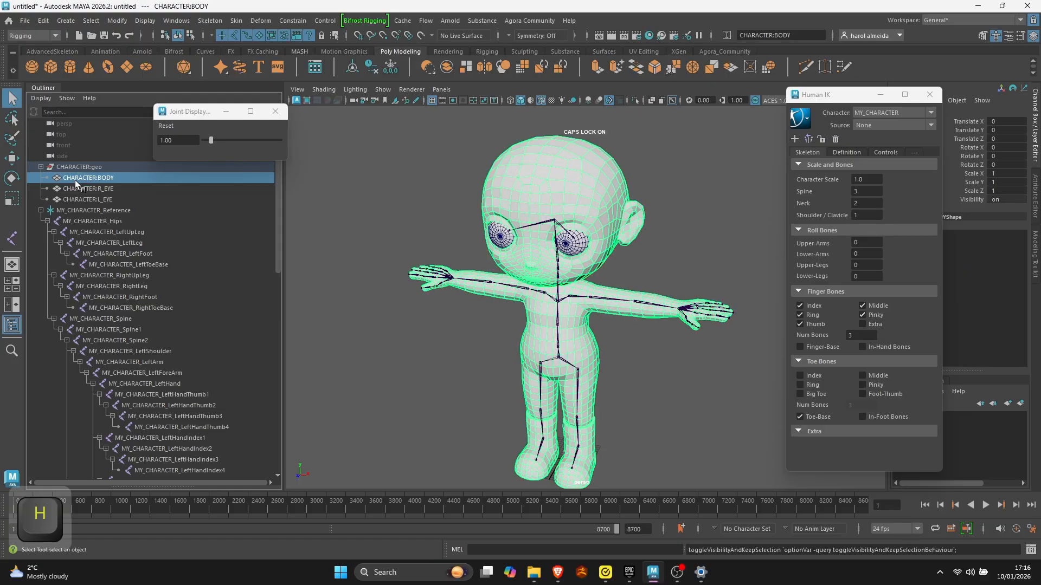
{"action": "left_click", "coordinate": [40, 167]}
- Select the MY_CHARACTER_Hips joint together with the body mesh and both eye meshes
{"action": "key", "text": "q"}
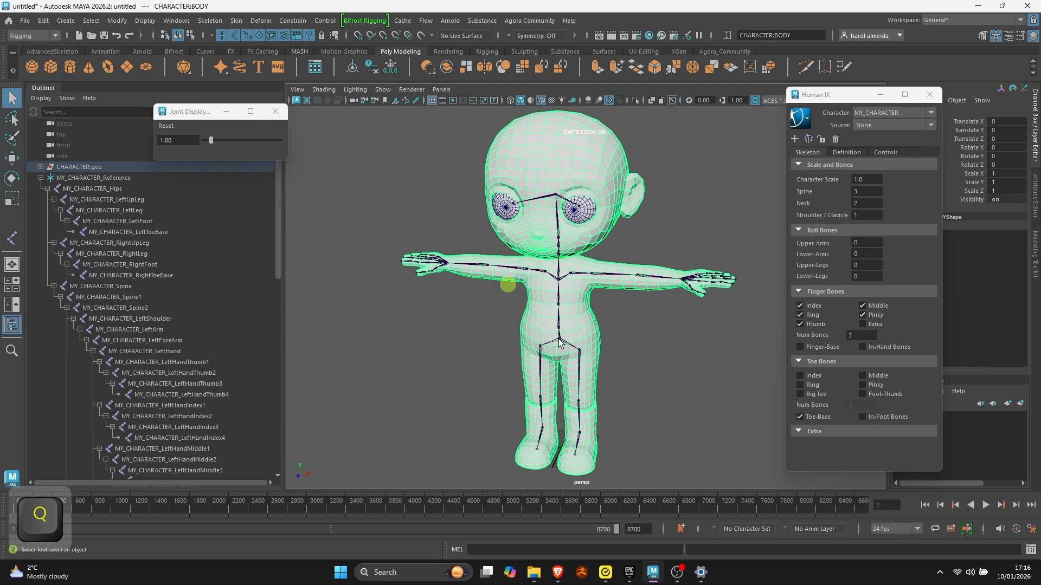
{"action": "left_click", "coordinate": [561, 340]}
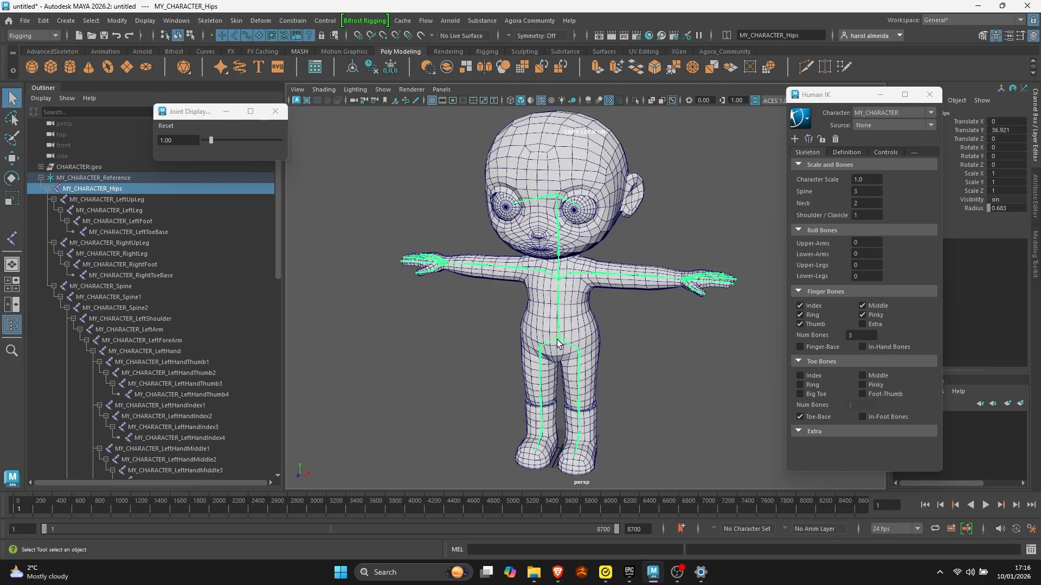
{"action": "left_click", "coordinate": [563, 407], "text": "shift"}
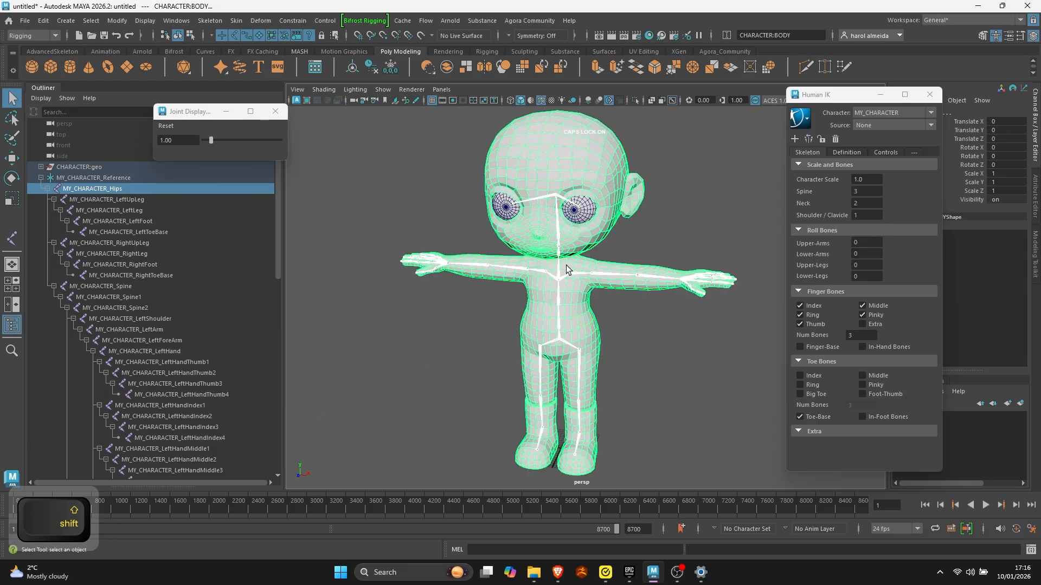
{"action": "left_click", "coordinate": [583, 219]}
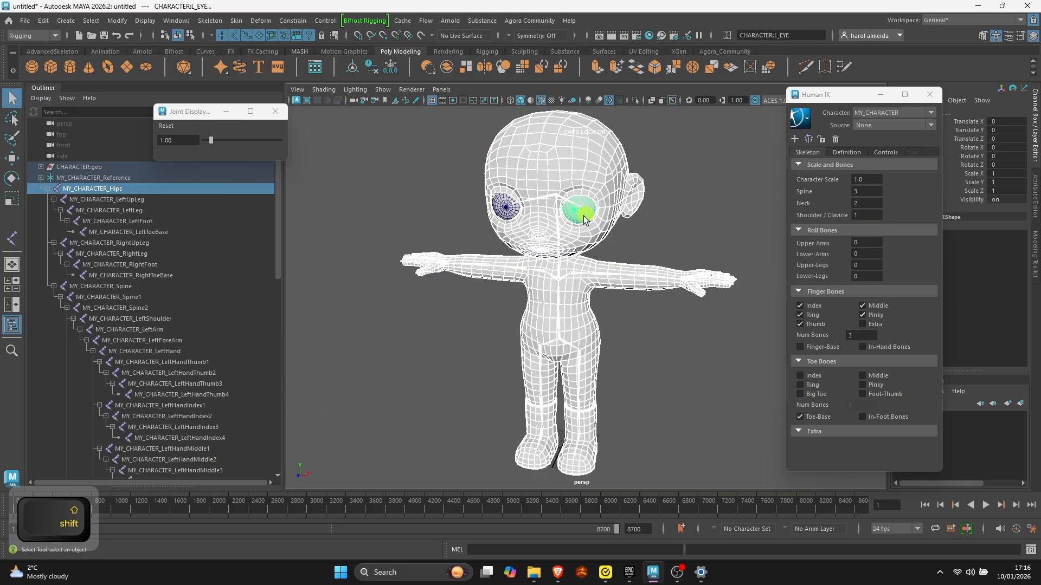
{"action": "left_click", "coordinate": [506, 209], "text": "shift"}
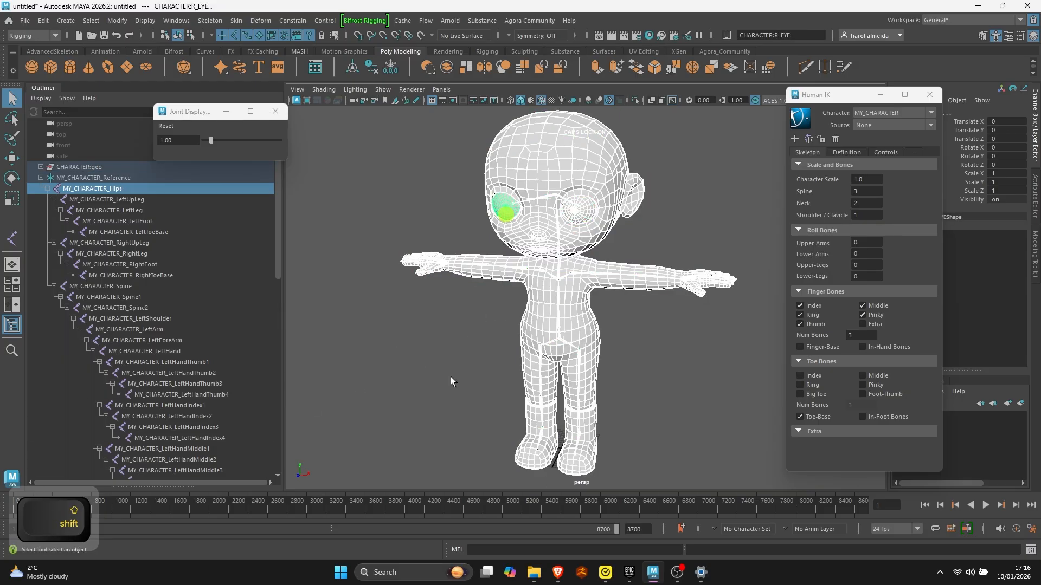
- Set the Bind Skin options to bind to Joint hierarchy with the Heat Map bind method and Weight blended skinning
{"action": "left_click", "coordinate": [237, 16]}
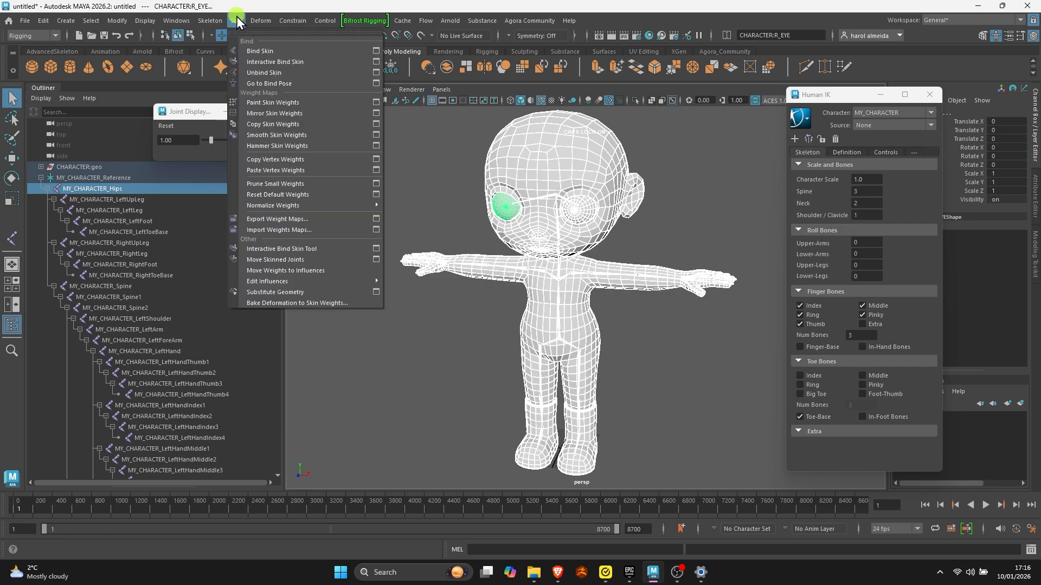
{"action": "left_click", "coordinate": [375, 52]}
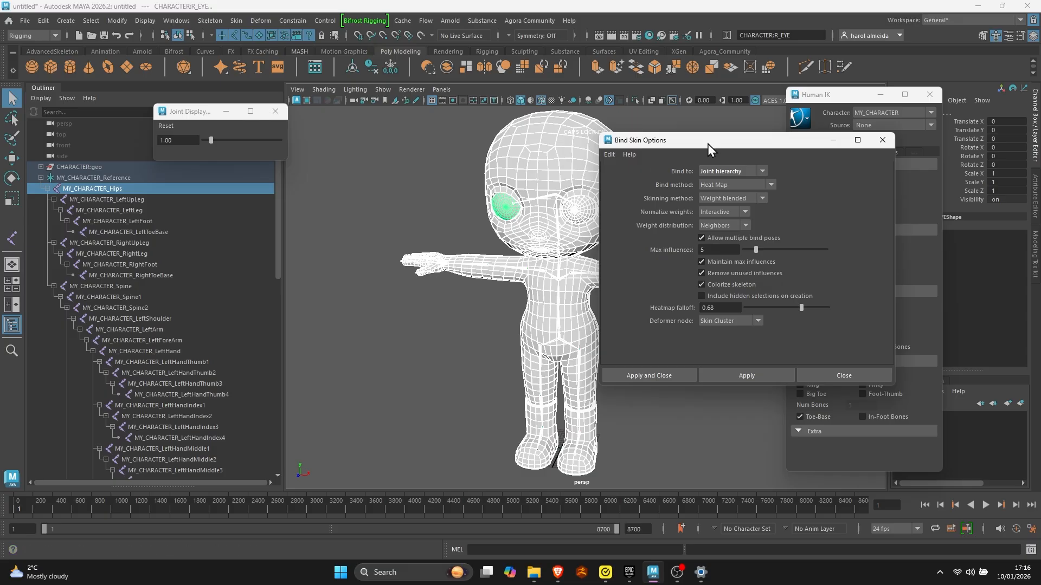
{"action": "left_click", "coordinate": [762, 173]}
{"action": "left_click", "coordinate": [742, 184]}
{"action": "left_click", "coordinate": [775, 185]}
{"action": "left_click", "coordinate": [737, 215]}
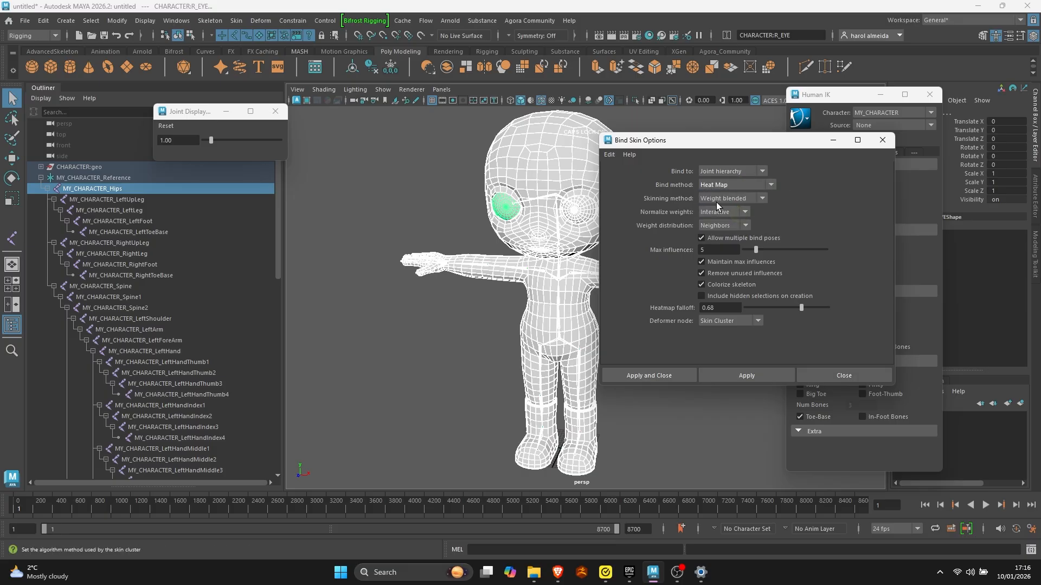
{"action": "left_click", "coordinate": [762, 199]}
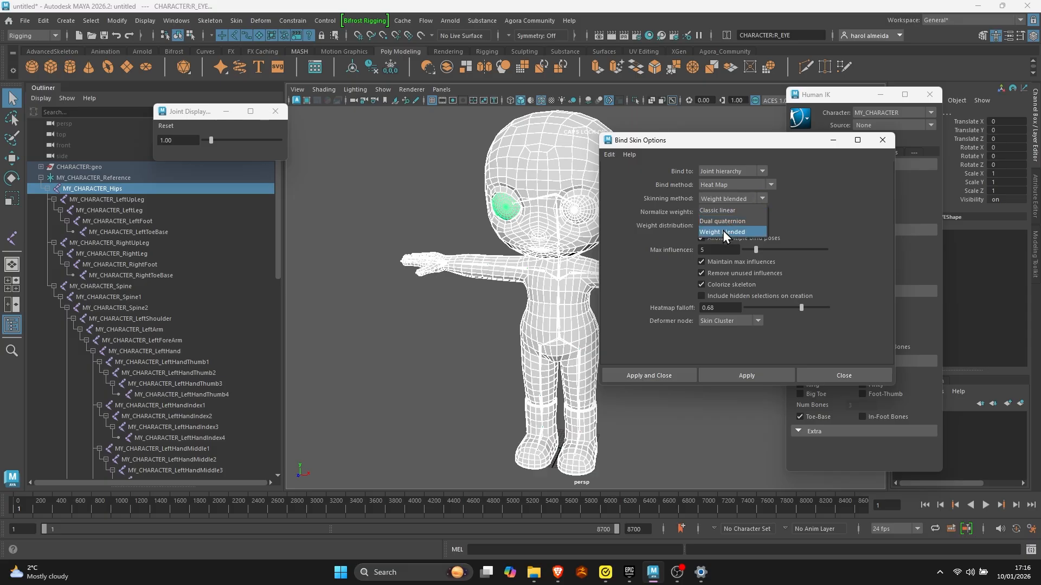
{"action": "left_click", "coordinate": [732, 233]}
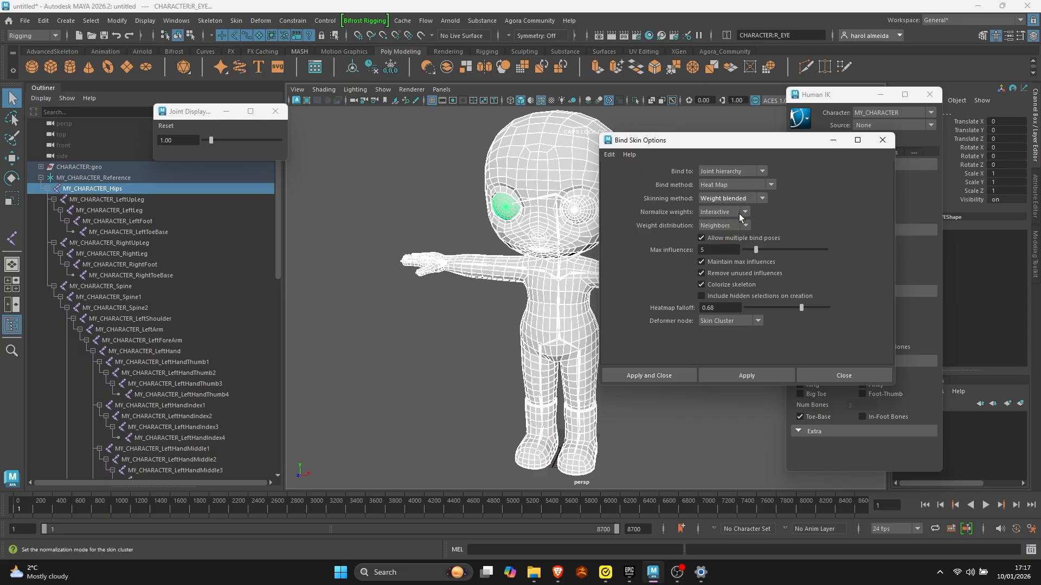
- Choose Interactive weight normalization and Neighbors weight distribution, and bind the selected meshes to the skeleton
{"action": "left_click", "coordinate": [739, 213]}
{"action": "left_click", "coordinate": [723, 235]}
{"action": "left_click", "coordinate": [745, 227]}
{"action": "left_click", "coordinate": [726, 249]}
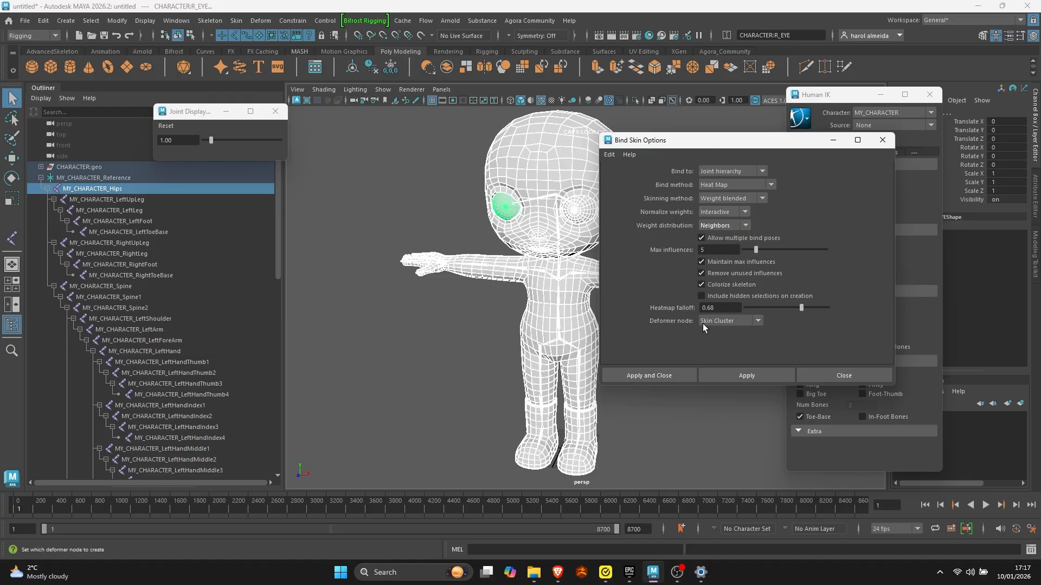
{"action": "left_click_drag", "start_coordinate": [756, 141], "coordinate": [881, 130]}
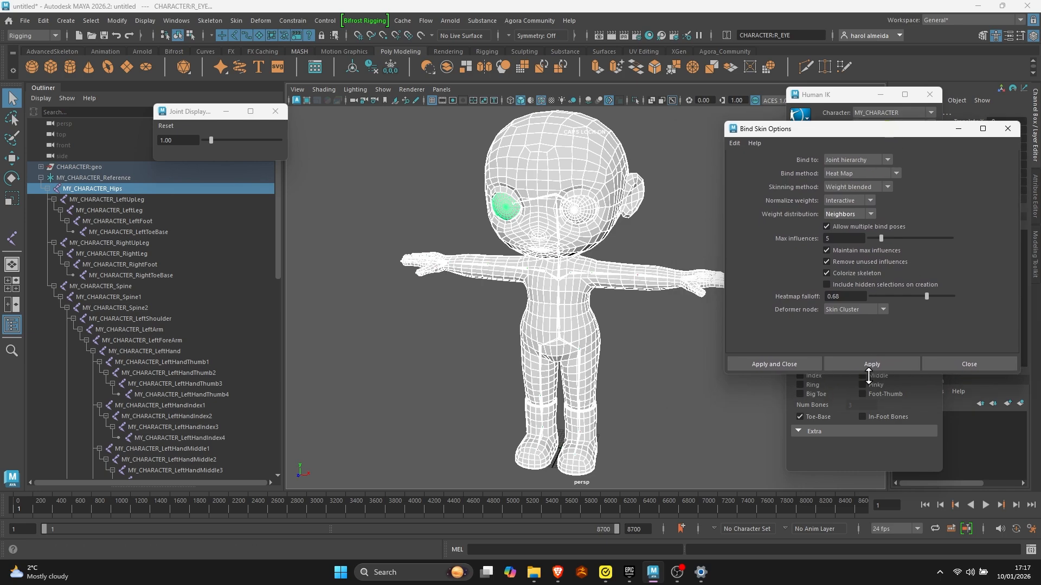
{"action": "left_click", "coordinate": [867, 362]}
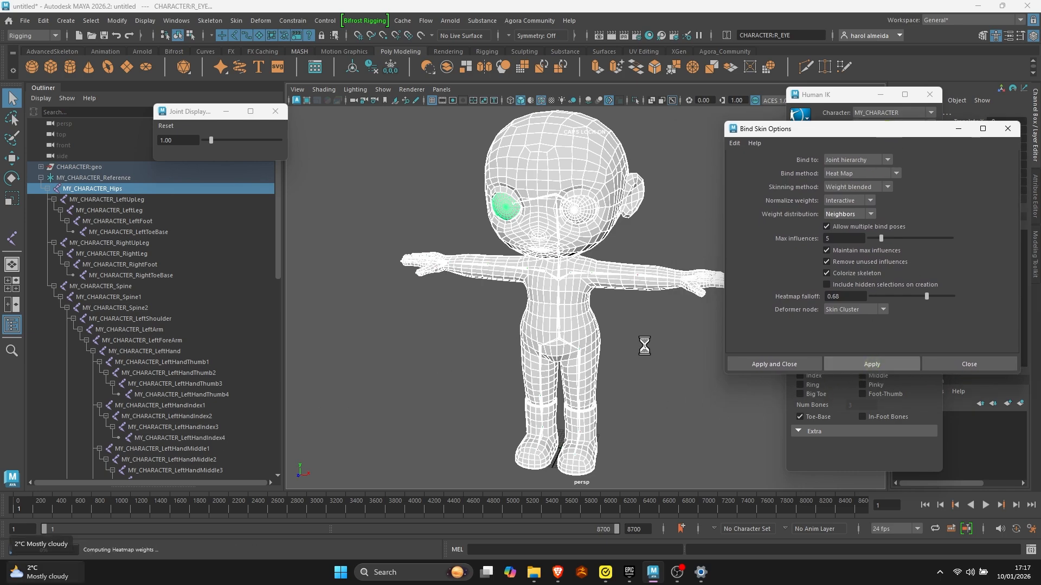
- Deselect everything, check the bound skeleton inside the body, and close the Bind Skin Options and joint display size windows
{"action": "key", "text": "alt"}
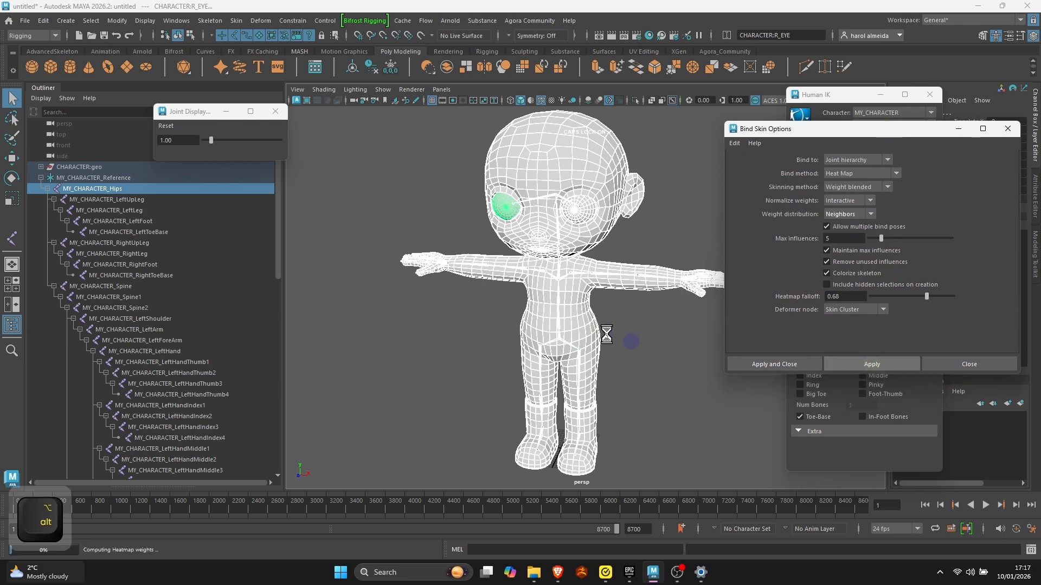
{"action": "left_click", "coordinate": [672, 329]}
{"action": "right_click_drag", "start_coordinate": [673, 329], "coordinate": [504, 318], "text": "alt"}
{"action": "middle_click_drag", "start_coordinate": [504, 318], "coordinate": [481, 249], "text": "alt"}
{"action": "right_click_drag", "start_coordinate": [481, 249], "coordinate": [462, 258], "text": "alt"}
{"action": "middle_click_drag", "start_coordinate": [462, 258], "coordinate": [477, 325], "text": "alt"}
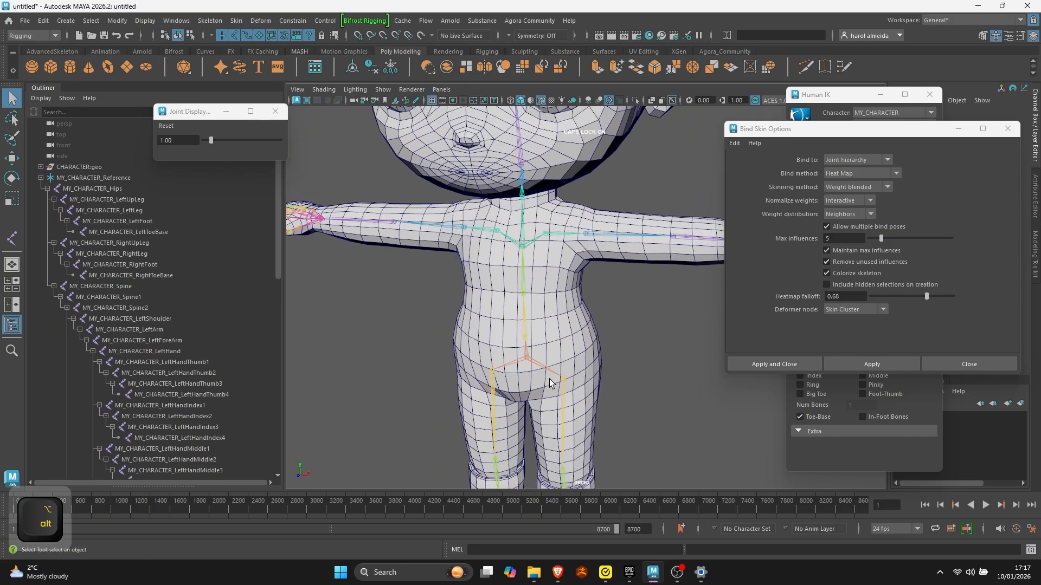
{"action": "right_click_drag", "start_coordinate": [601, 286], "coordinate": [641, 301], "text": "alt"}
{"action": "mouse_move", "coordinate": [642, 301]}
{"action": "left_mouse_down", "text": "alt"}
{"action": "mouse_move", "coordinate": [574, 309]}
{"action": "mouse_move", "coordinate": [653, 309]}
{"action": "left_mouse_up", "text": "alt"}
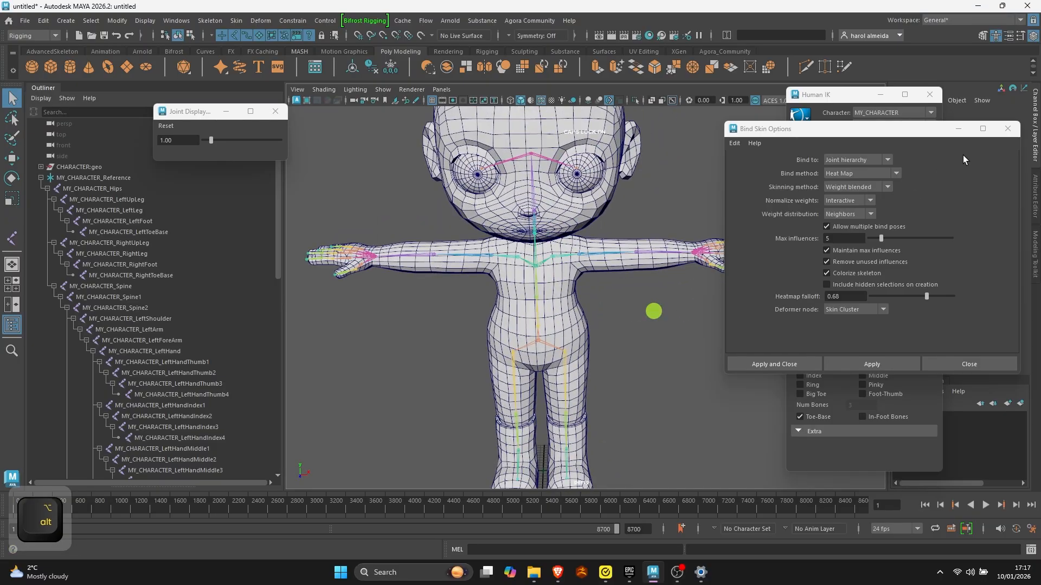
{"action": "left_click", "coordinate": [1007, 128]}
{"action": "left_click", "coordinate": [275, 111]}
{"action": "right_click_drag", "start_coordinate": [543, 271], "coordinate": [587, 274], "text": "alt"}
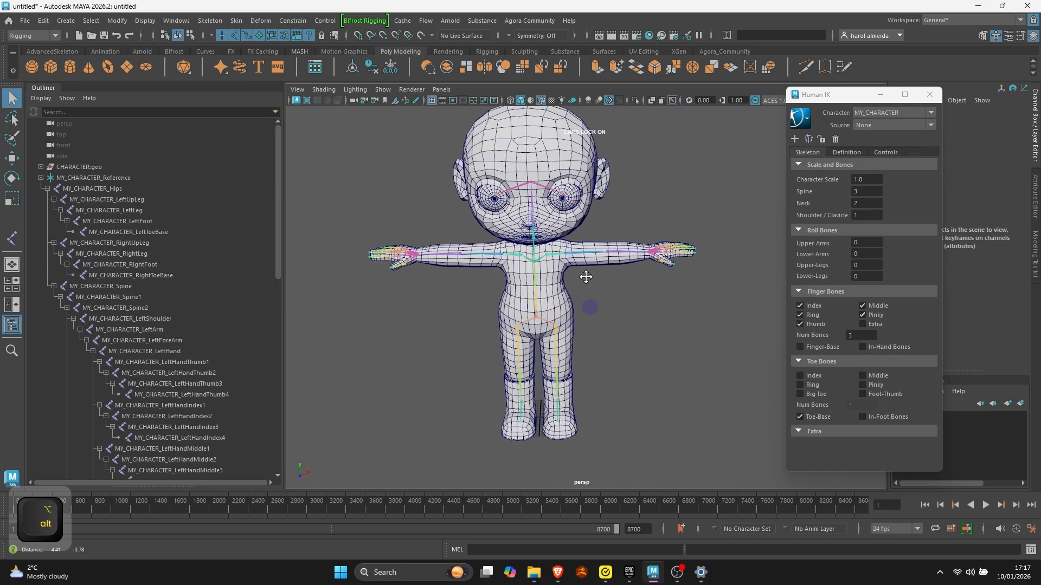
{"action": "left_click_drag", "start_coordinate": [588, 274], "coordinate": [542, 303], "text": "alt"}
- Lock the MY_CHARACTER characterization in HumanIK and show its skeleton definition
{"action": "left_click_drag", "start_coordinate": [836, 95], "coordinate": [796, 97]}
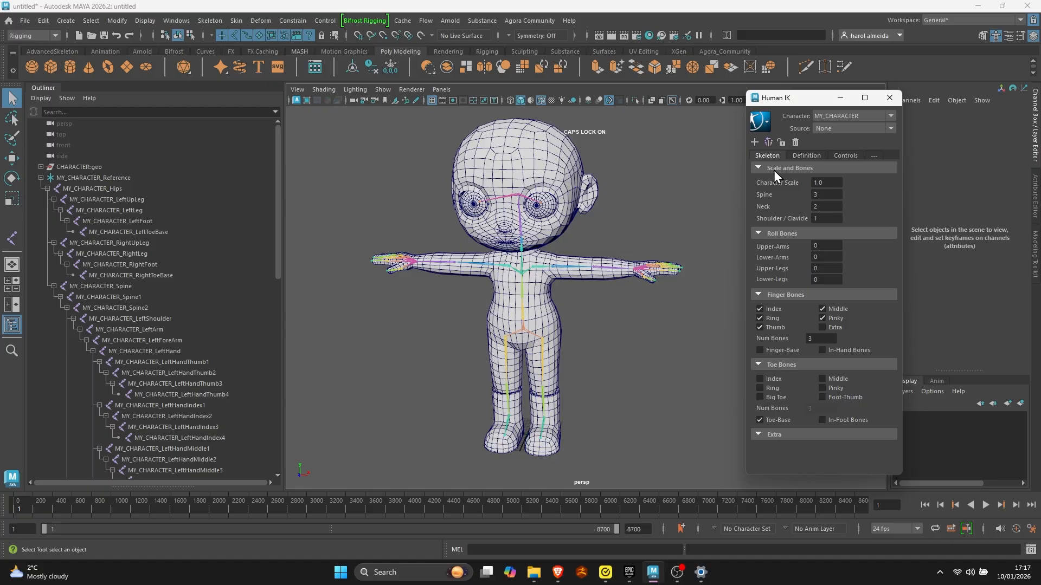
{"action": "left_click", "coordinate": [781, 143]}
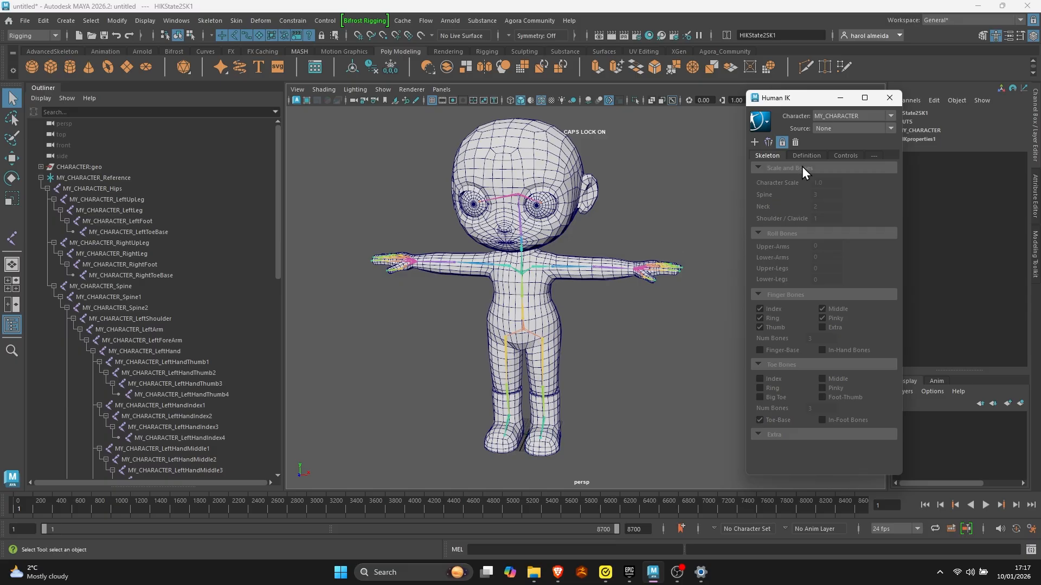
{"action": "left_click", "coordinate": [805, 157]}
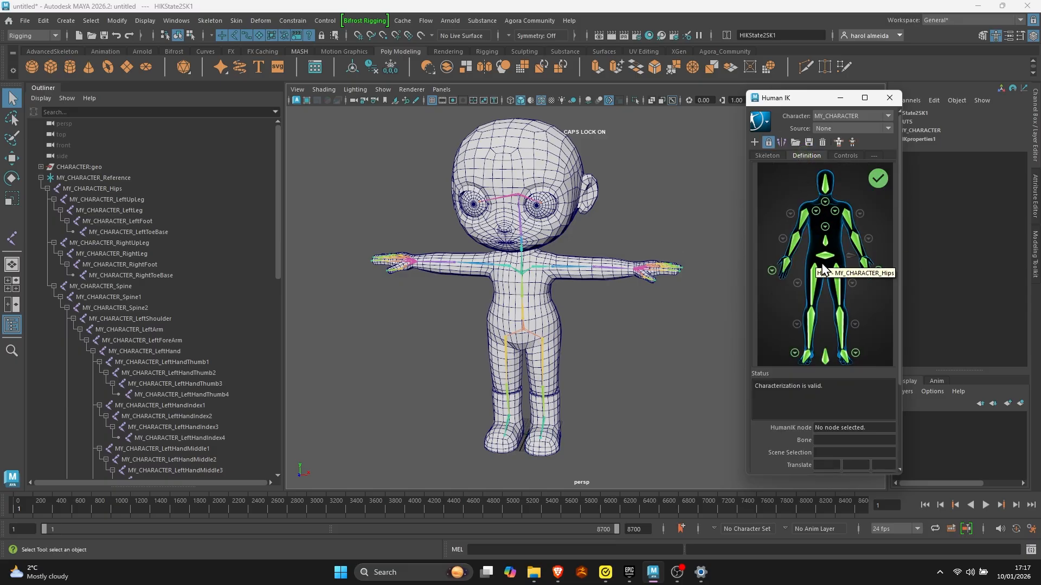
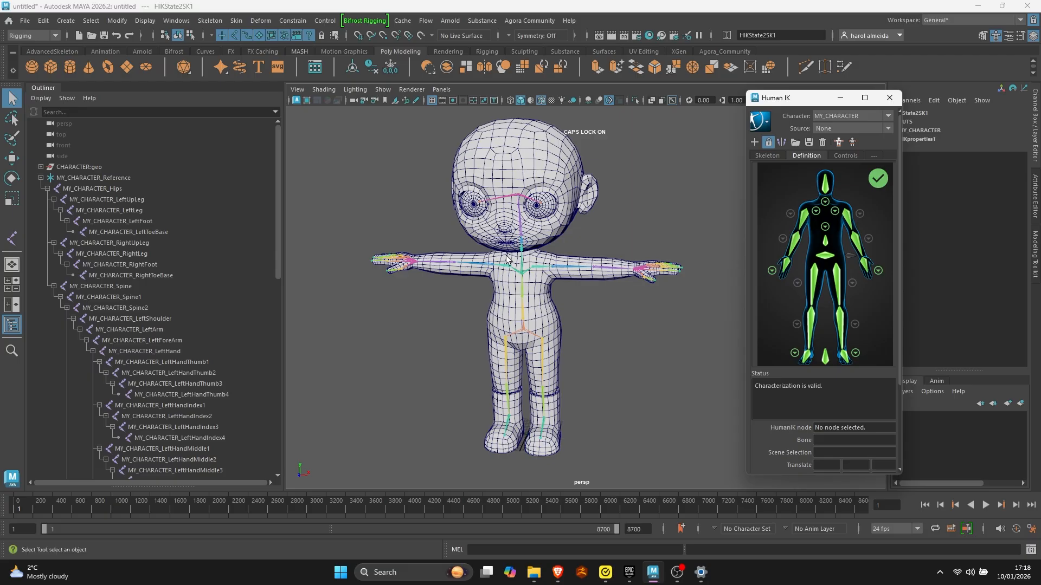
- Create a control rig for MY_CHARACTER and rotate its left shoulder effector to lower the arm beside the body
{"action": "left_click", "coordinate": [839, 142]}
{"action": "left_click", "coordinate": [551, 259]}
{"action": "key", "text": "e"}
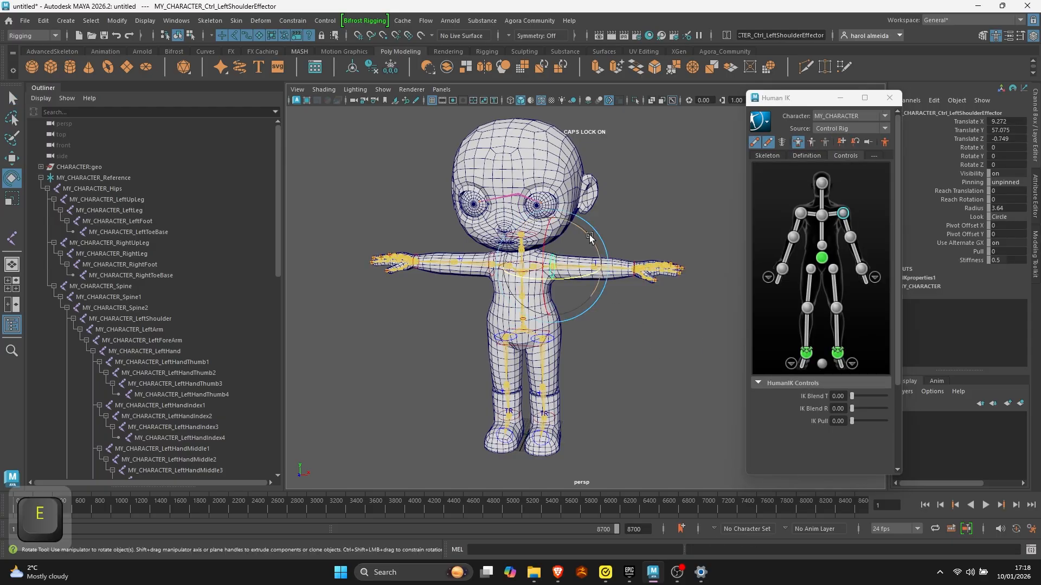
{"action": "left_click_drag", "start_coordinate": [588, 235], "coordinate": [585, 312]}
- Try moving the effectors of the left leg to test the deformation, and undo the moves
{"action": "left_click_drag", "start_coordinate": [585, 320], "coordinate": [495, 379], "text": "alt"}
{"action": "right_click_drag", "start_coordinate": [495, 379], "coordinate": [590, 467], "text": "alt"}
{"action": "middle_click_drag", "start_coordinate": [590, 467], "coordinate": [558, 316], "text": "alt"}
{"action": "left_click_drag", "start_coordinate": [558, 316], "coordinate": [449, 357], "text": "alt"}
{"action": "left_click", "coordinate": [563, 388]}
{"action": "key", "text": "w"}
{"action": "left_click", "coordinate": [592, 383]}
{"action": "left_click_drag", "start_coordinate": [550, 356], "coordinate": [399, 347]}
{"action": "left_click", "coordinate": [536, 344]}
{"action": "left_click_drag", "start_coordinate": [479, 308], "coordinate": [455, 275]}
{"action": "key", "text": "ctrl+z"}
{"action": "key", "text": "ctrl+z"}
{"action": "key", "text": "ctrl+z"}
{"action": "key", "text": "ctrl+z"}
- Try moving the hips effector sideways, and undo the move
{"action": "key", "text": "ctrl+z"}
{"action": "left_click_drag", "start_coordinate": [522, 351], "coordinate": [658, 363], "text": "alt"}
{"action": "left_click", "coordinate": [508, 307]}
{"action": "left_click_drag", "start_coordinate": [537, 313], "coordinate": [586, 304]}
{"action": "key", "text": "ctrl+z"}
{"action": "right_click_drag", "start_coordinate": [520, 284], "coordinate": [636, 320], "text": "alt"}
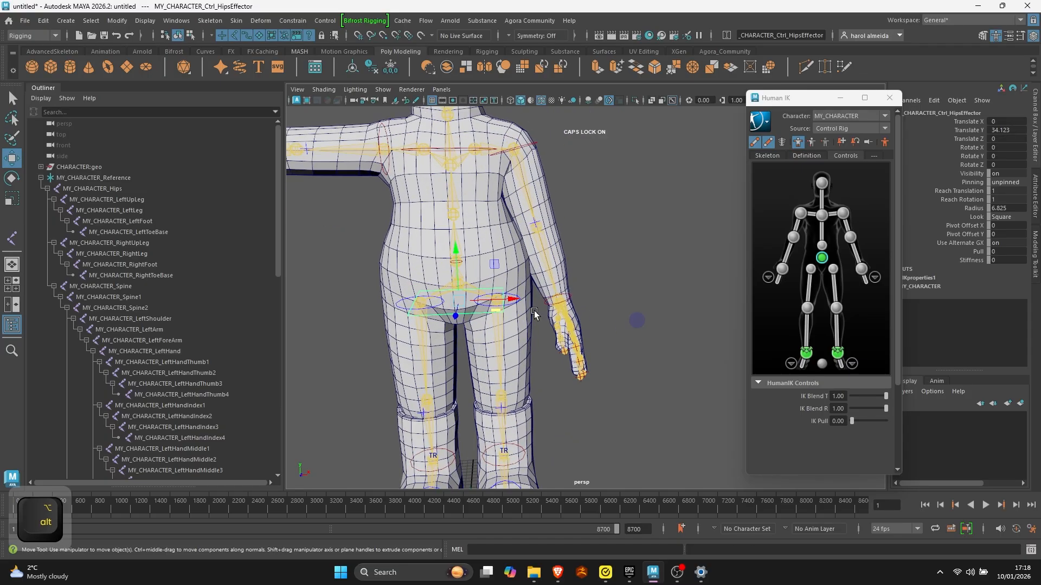
- Try moving and rotating the left hip effector to test the pelvis area, and clear the selection
{"action": "left_click", "coordinate": [604, 265]}
{"action": "left_click", "coordinate": [514, 302]}
{"action": "right_click_drag", "start_coordinate": [514, 302], "coordinate": [471, 298], "text": "alt"}
{"action": "left_click_drag", "start_coordinate": [521, 301], "coordinate": [491, 296], "text": "alt"}
{"action": "key", "text": "e"}
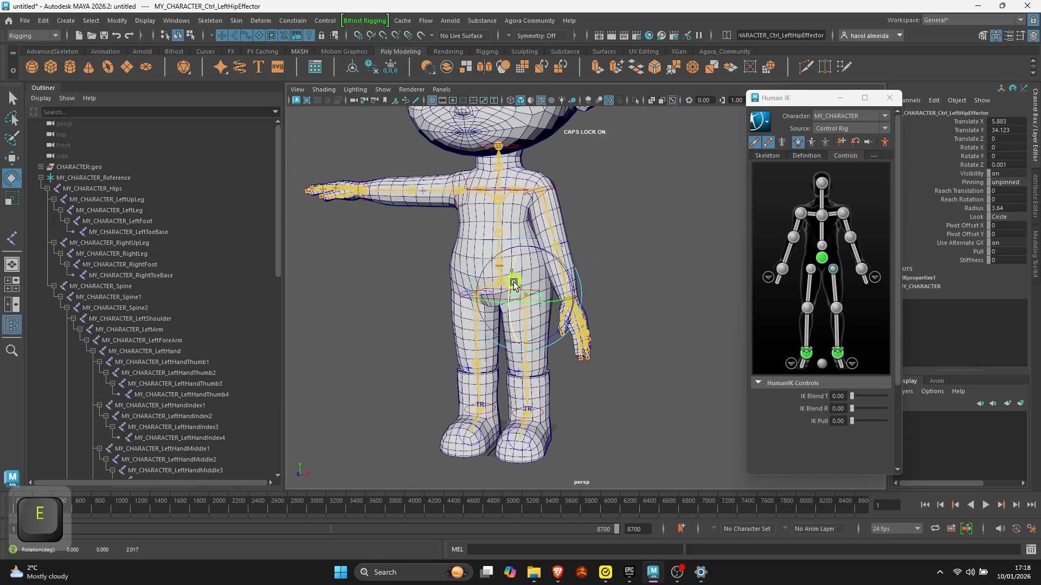
{"action": "left_click", "coordinate": [546, 279]}
{"action": "left_click", "coordinate": [656, 324]}
- Examine the posed character and its control rig from several angles, briefly switching the viewport shading
{"action": "key", "text": "q"}
{"action": "right_click_drag", "start_coordinate": [658, 326], "coordinate": [476, 307], "text": "alt"}
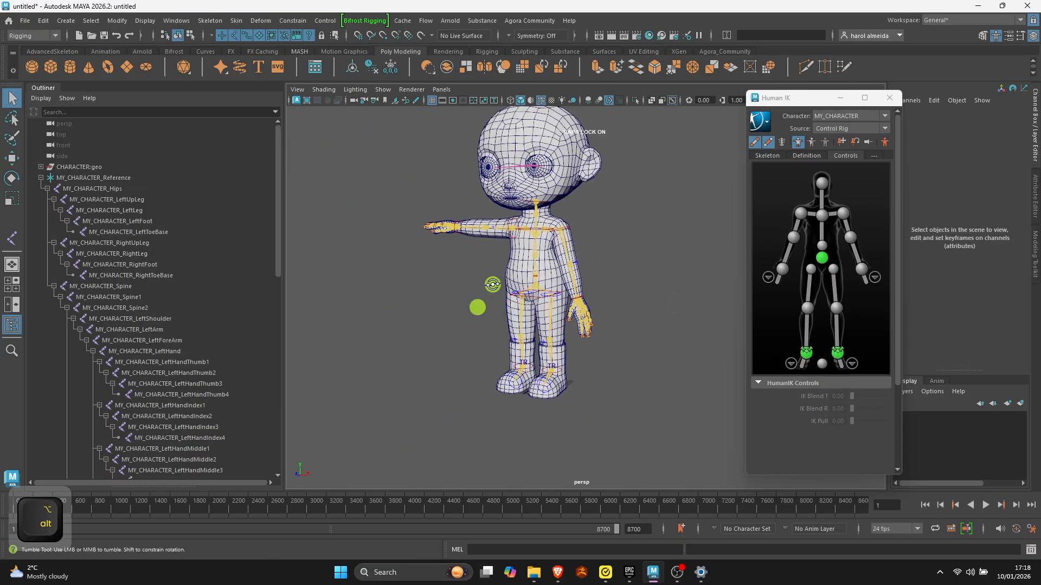
{"action": "left_click_drag", "start_coordinate": [476, 307], "coordinate": [531, 289], "text": "alt"}
{"action": "middle_click_drag", "start_coordinate": [638, 320], "coordinate": [659, 364], "text": "alt"}
{"action": "right_click_drag", "start_coordinate": [659, 364], "coordinate": [604, 341], "text": "alt"}
{"action": "left_click_drag", "start_coordinate": [605, 342], "coordinate": [565, 325], "text": "alt"}
{"action": "left_click", "coordinate": [540, 102]}
{"action": "right_click_drag", "start_coordinate": [501, 309], "coordinate": [535, 326], "text": "alt"}
{"action": "left_click", "coordinate": [541, 102]}
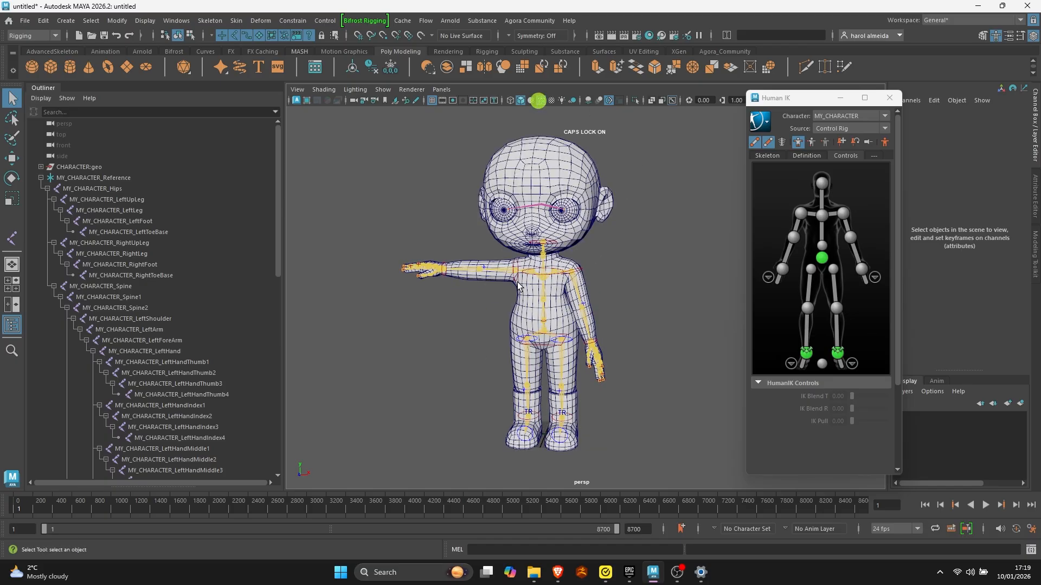
- Review the character's source options and the effectors listed under MY_CHARACTER_Ctrl_Reference in the Outliner
{"action": "left_click", "coordinate": [832, 133]}
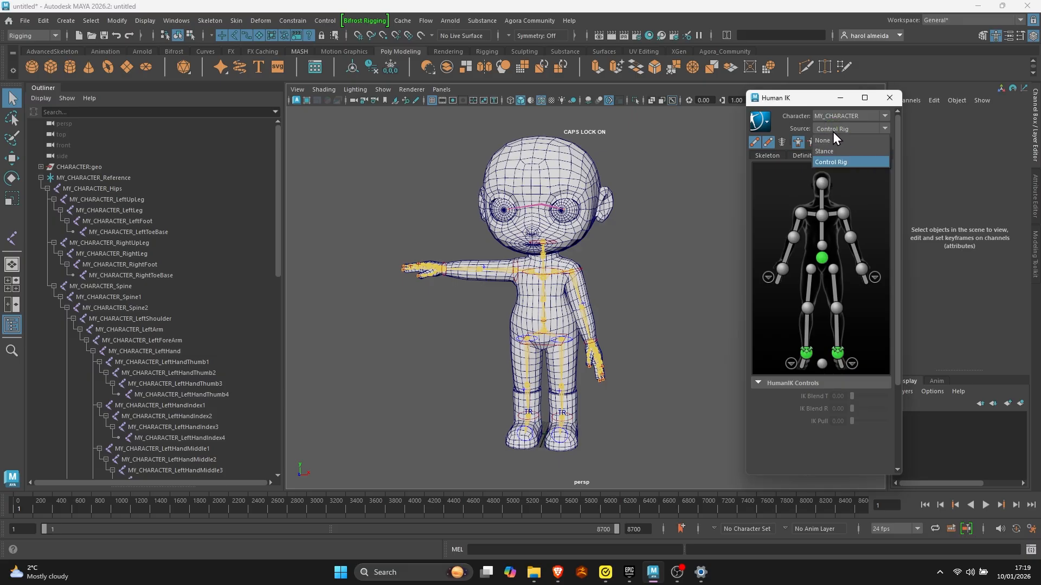
{"action": "left_click", "coordinate": [828, 130]}
{"action": "left_click", "coordinate": [40, 188]}
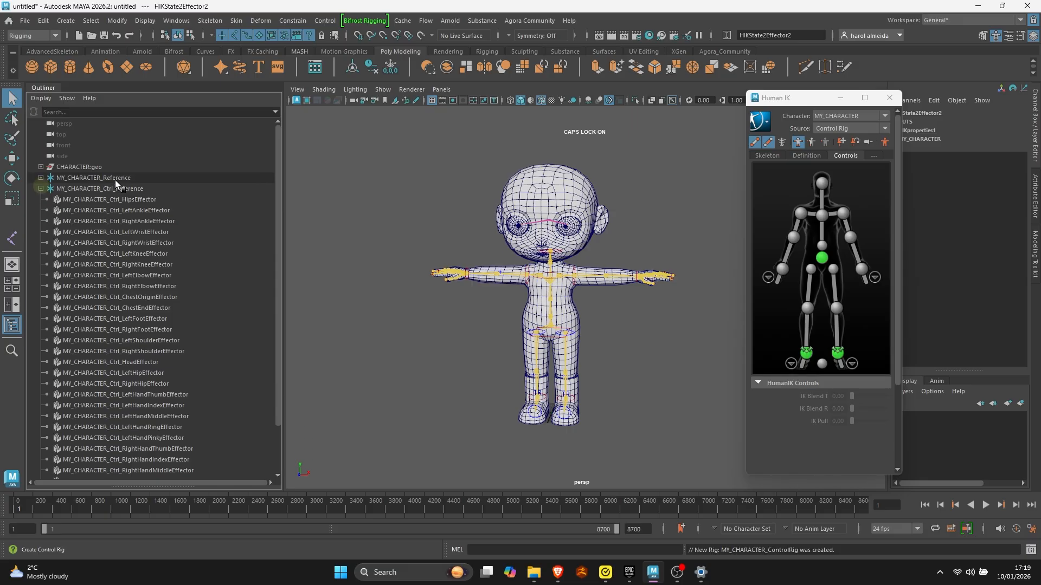
{"action": "left_click", "coordinate": [141, 418]}
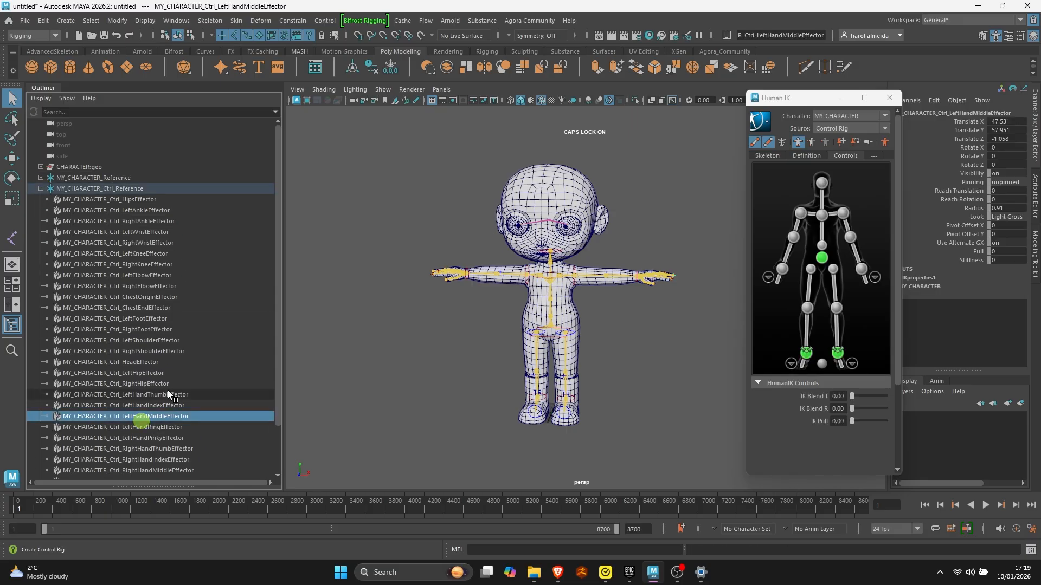
{"action": "left_click", "coordinate": [147, 275]}
{"action": "left_click", "coordinate": [146, 209]}
{"action": "scroll", "coordinate": [131, 324], "scroll_direction": "down", "scroll_amount": 2}
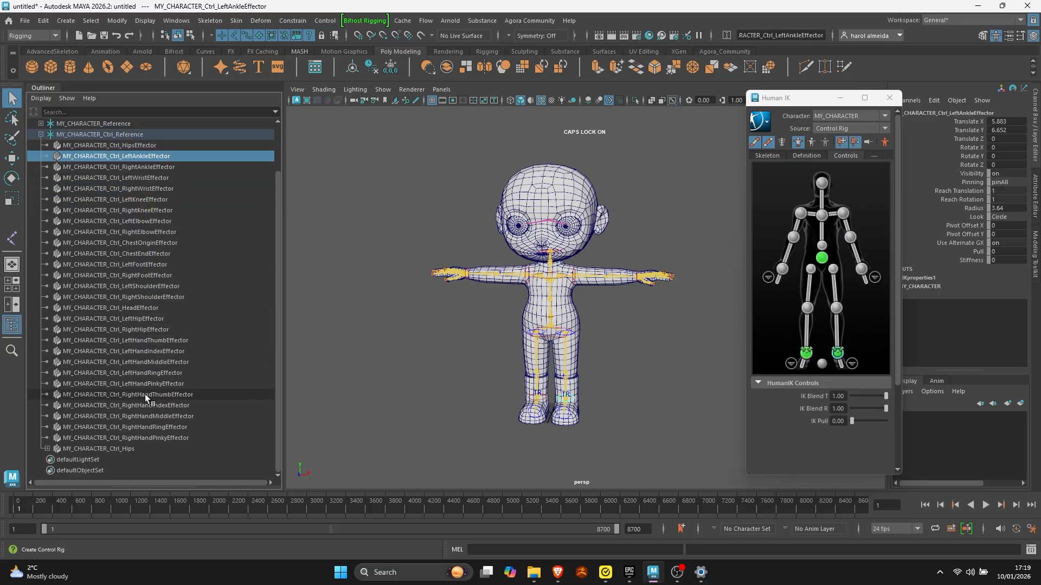
{"action": "scroll", "coordinate": [144, 428], "scroll_direction": "up", "scroll_amount": 2}
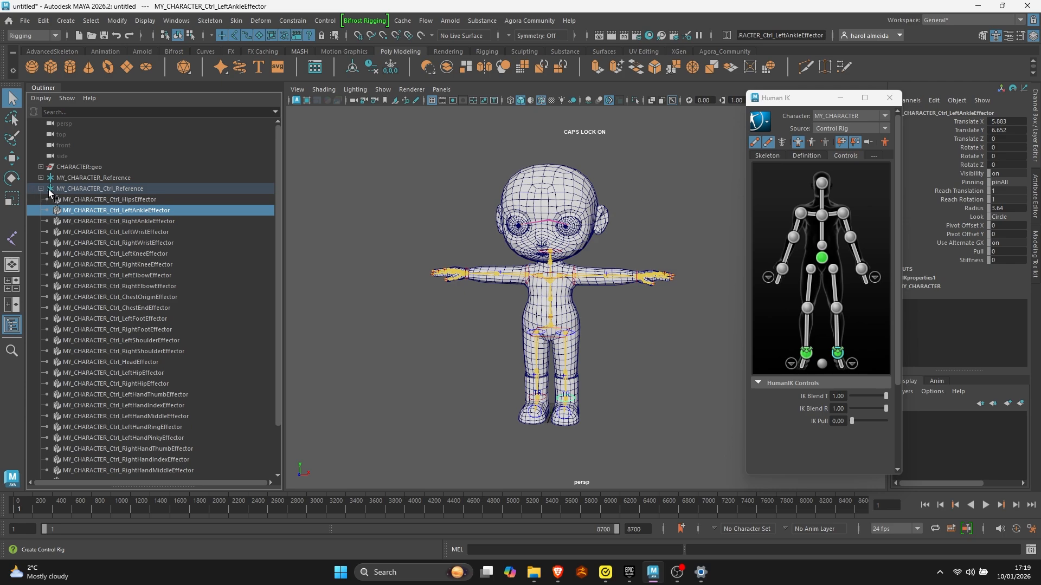
{"action": "left_click", "coordinate": [39, 189]}
- Delete the control rig of MY_CHARACTER
{"action": "left_click", "coordinate": [81, 190]}
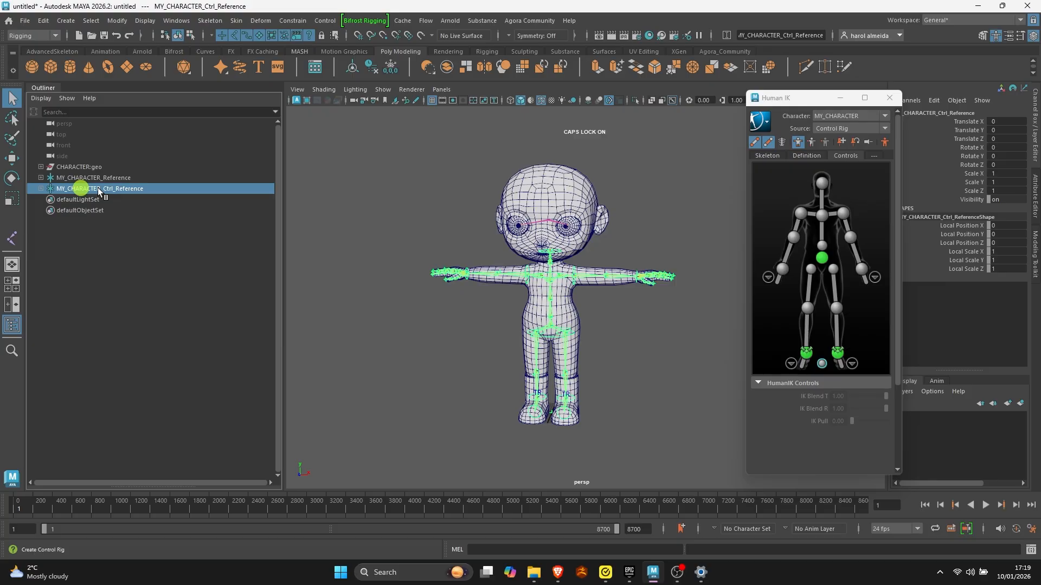
{"action": "left_click", "coordinate": [766, 122]}
{"action": "mouse_move", "coordinate": [805, 163]}
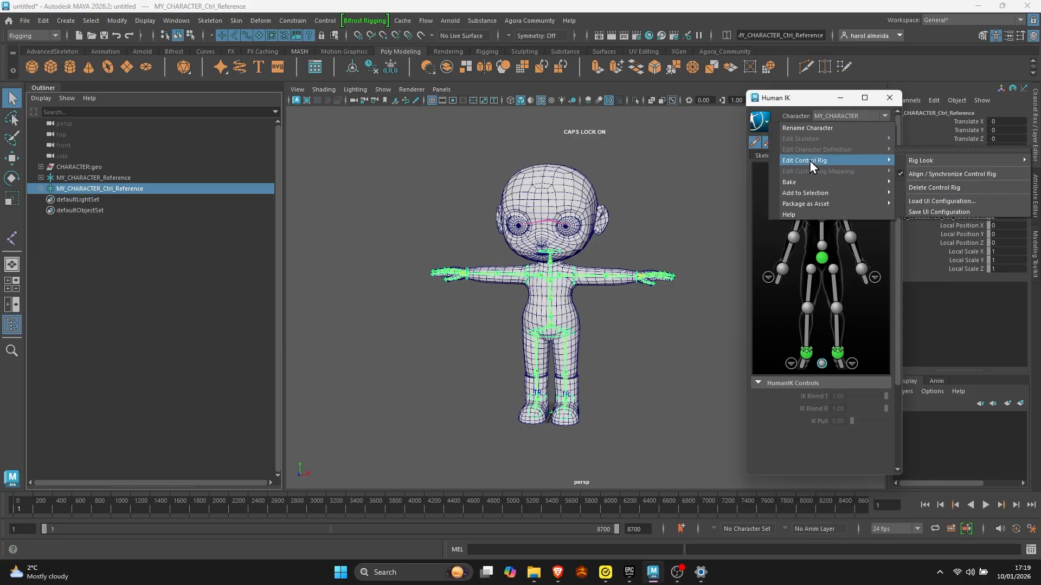
{"action": "left_click", "coordinate": [938, 187]}
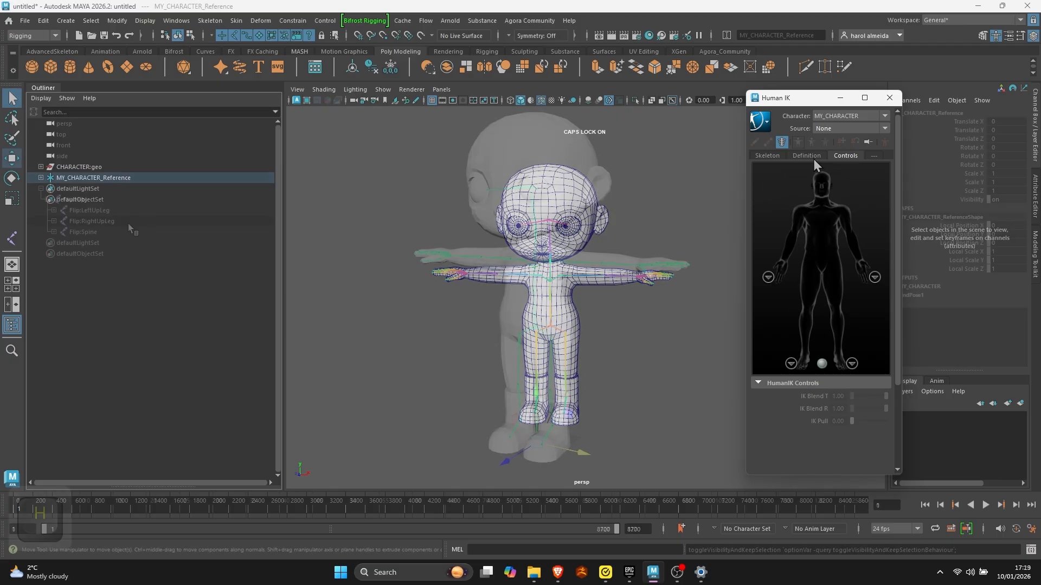
- Hide the Flip:Reference skeleton, and unbind the body and both eye meshes from the MY_CHARACTER skeleton
{"action": "key", "text": "h"}
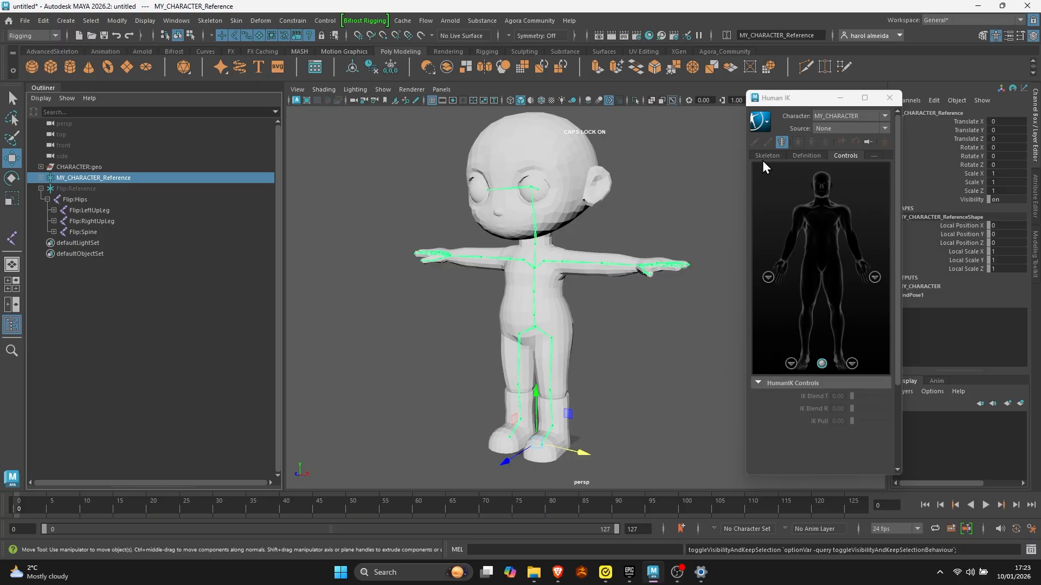
{"action": "left_click", "coordinate": [782, 143]}
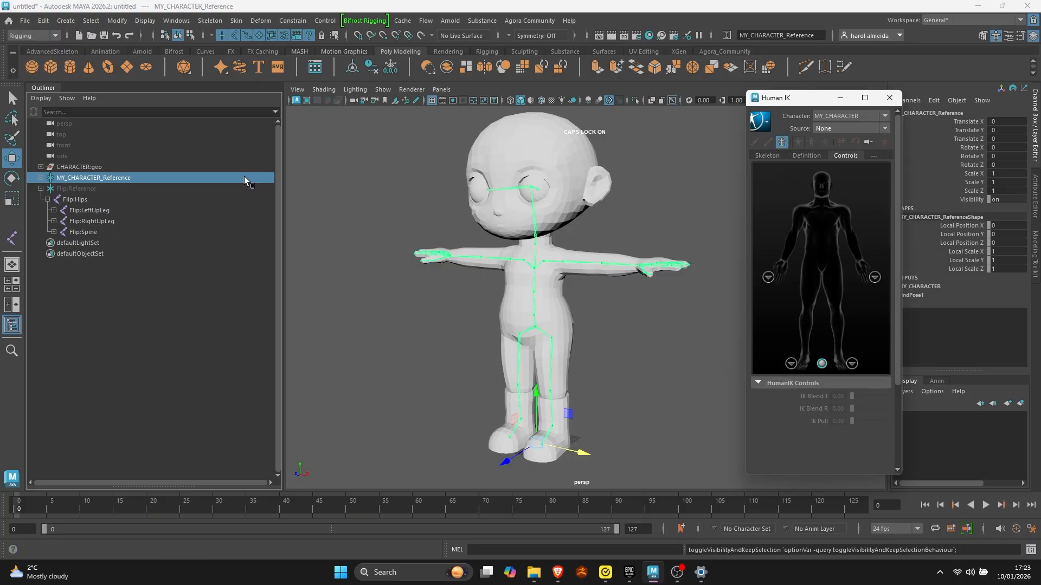
{"action": "left_click", "coordinate": [564, 323]}
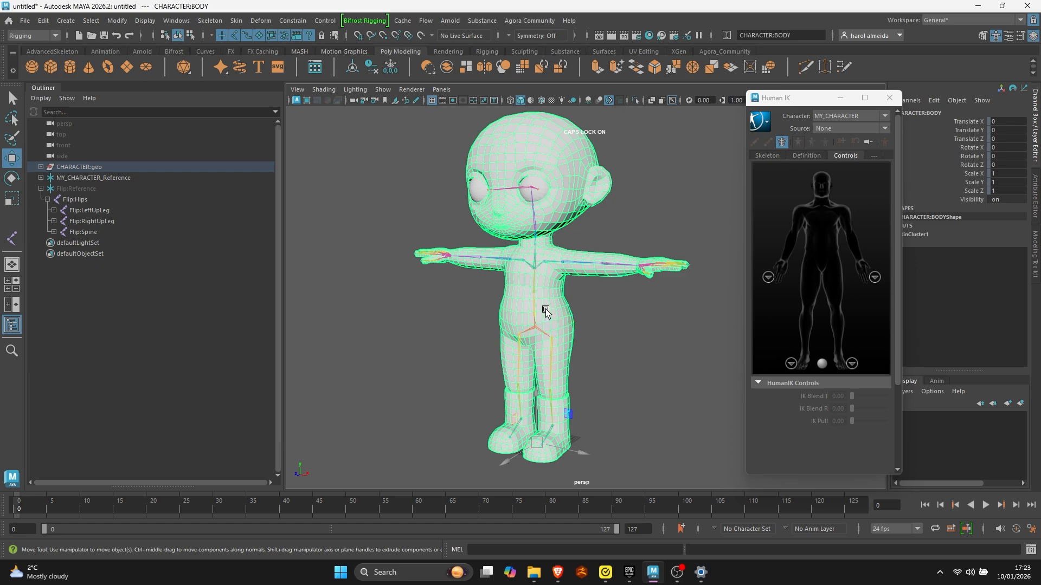
{"action": "left_click", "coordinate": [535, 185]}
{"action": "left_click", "coordinate": [237, 20]}
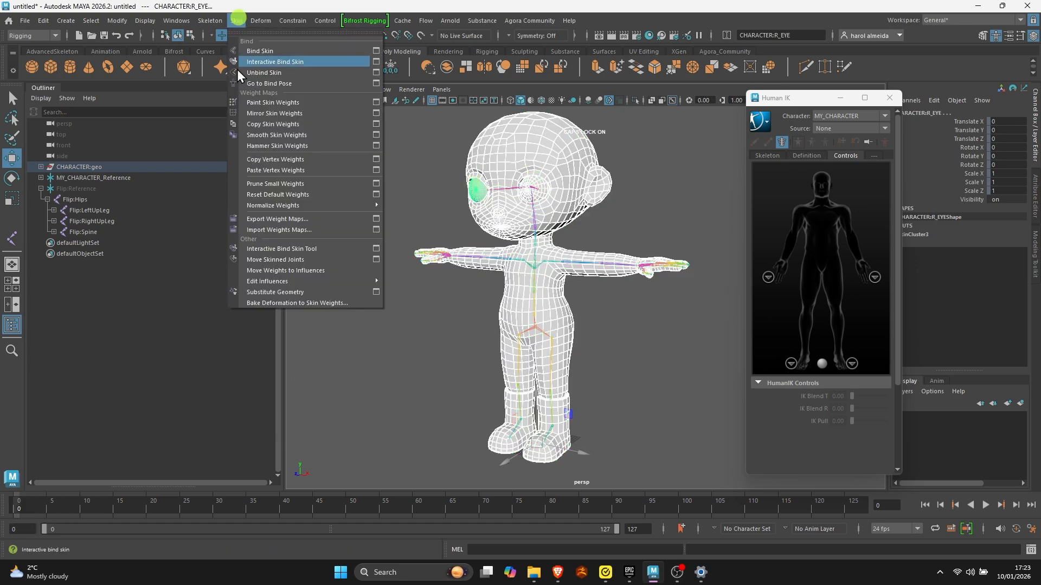
{"action": "left_click", "coordinate": [265, 72]}
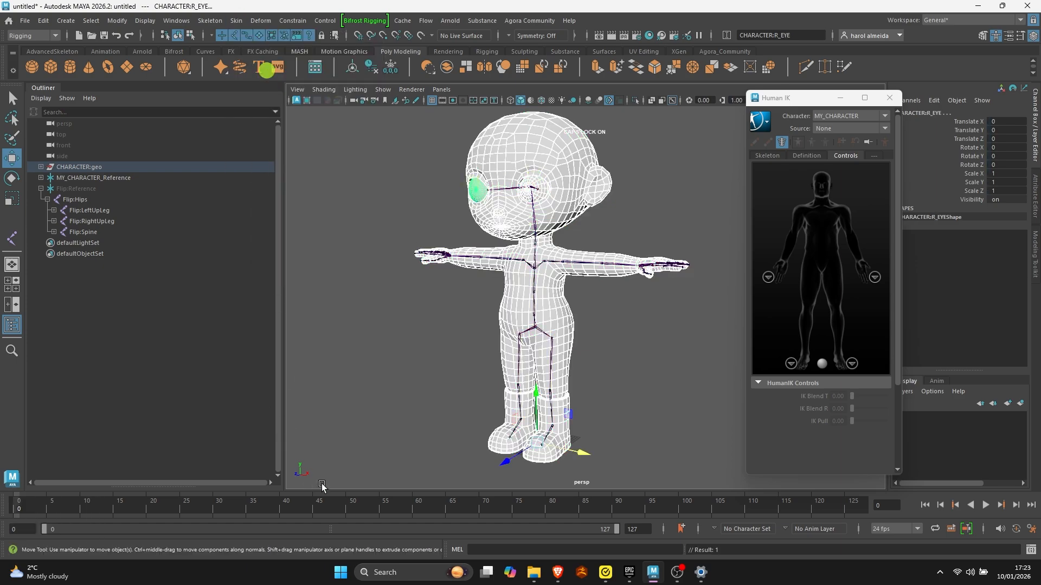
{"action": "left_click", "coordinate": [618, 337]}
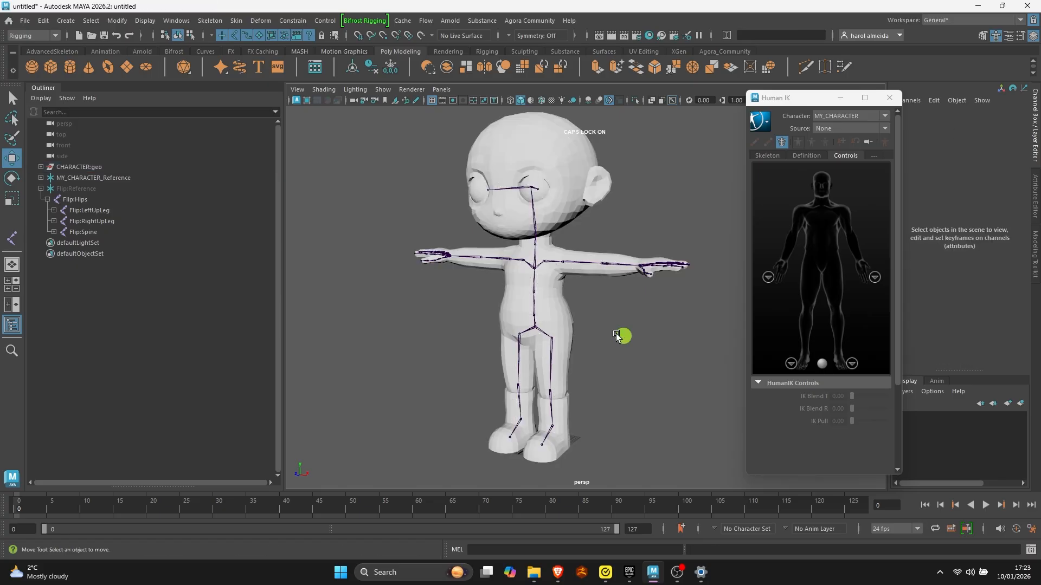
- Try rotating the hips joint of the unbound skeleton, undo the rotation, and clear the selection
{"action": "left_click", "coordinate": [533, 327]}
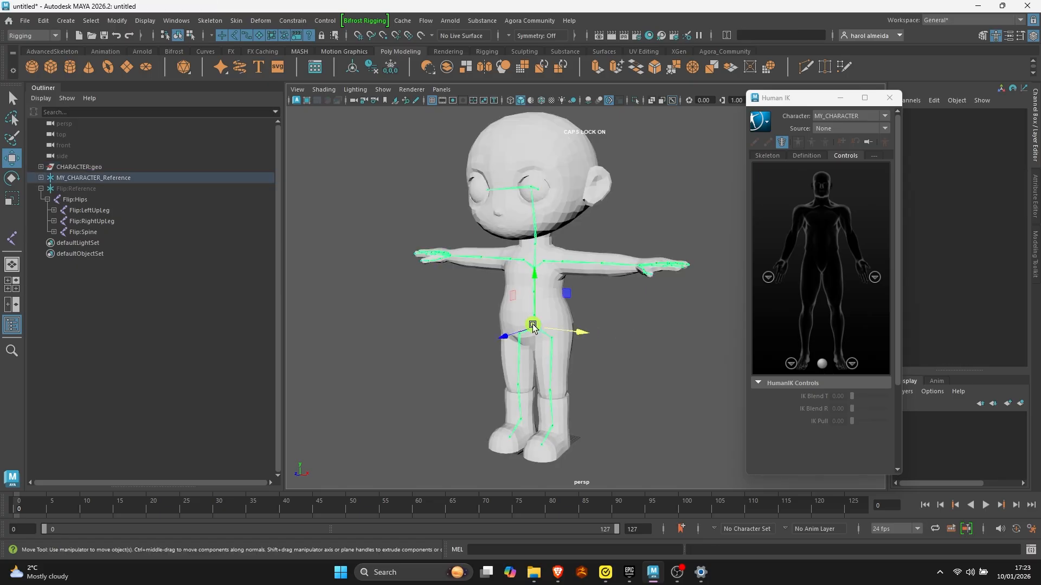
{"action": "key", "text": "e"}
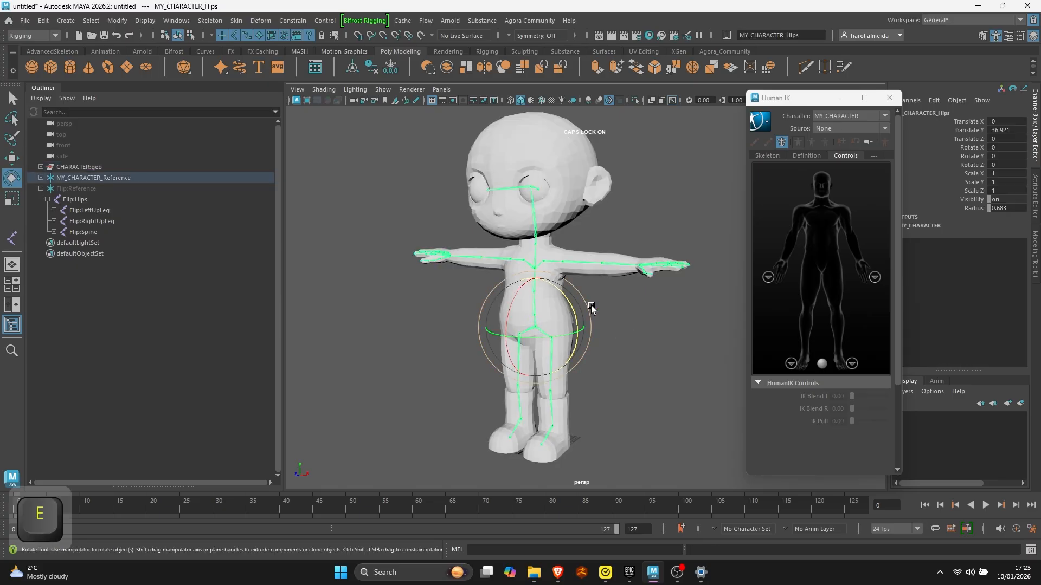
{"action": "mouse_move", "coordinate": [568, 310]}
{"action": "left_mouse_down"}
{"action": "mouse_move", "coordinate": [586, 372]}
{"action": "mouse_move", "coordinate": [560, 248]}
{"action": "mouse_move", "coordinate": [555, 309]}
{"action": "mouse_move", "coordinate": [558, 299]}
{"action": "left_mouse_up"}
{"action": "key", "text": "ctrl+z"}
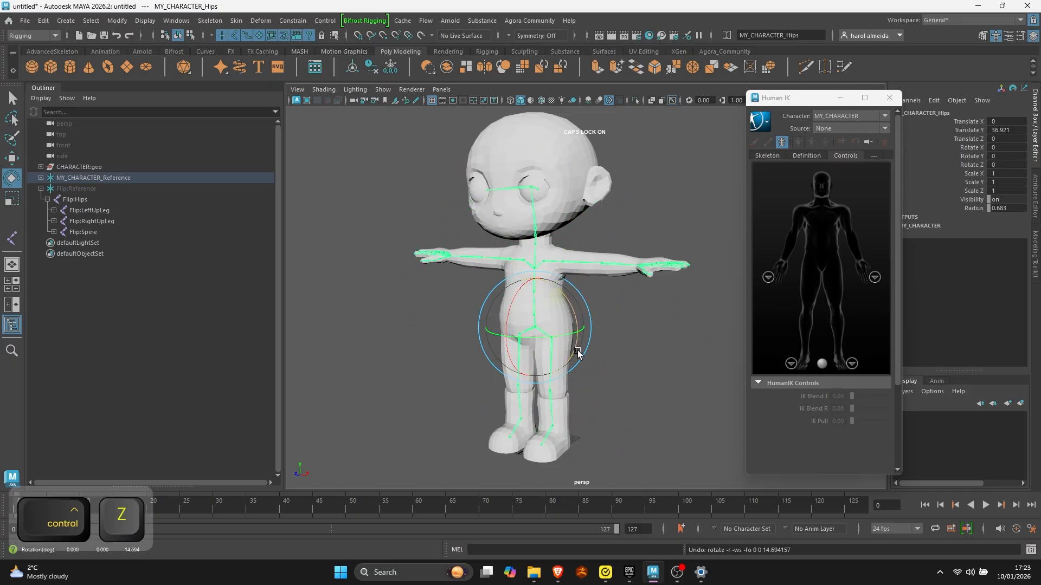
{"action": "left_click", "coordinate": [638, 347]}
- Try moving the left forearm joint to adjust its placement inside the arm, and undo the move
{"action": "scroll", "coordinate": [667, 337], "scroll_direction": "up", "scroll_amount": 2}
{"action": "left_click_drag", "start_coordinate": [674, 335], "coordinate": [603, 316], "text": "alt"}
{"action": "right_click_drag", "start_coordinate": [603, 316], "coordinate": [509, 318], "text": "alt"}
{"action": "left_click_drag", "start_coordinate": [510, 319], "coordinate": [564, 356], "text": "alt"}
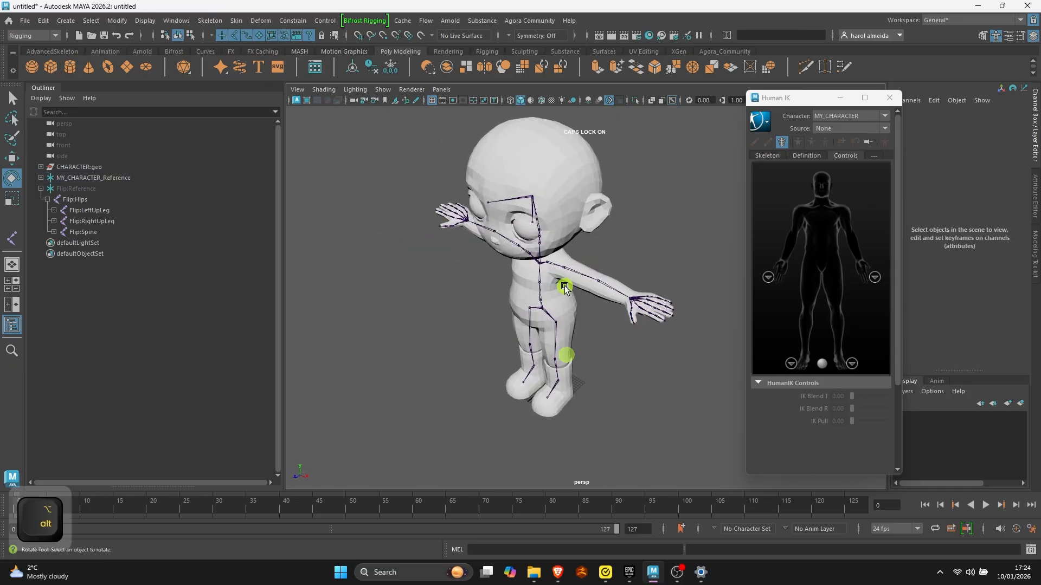
{"action": "left_click_drag", "start_coordinate": [564, 286], "coordinate": [583, 290], "text": "alt"}
{"action": "right_click_drag", "start_coordinate": [585, 291], "coordinate": [682, 311], "text": "alt"}
{"action": "left_click", "coordinate": [622, 277]}
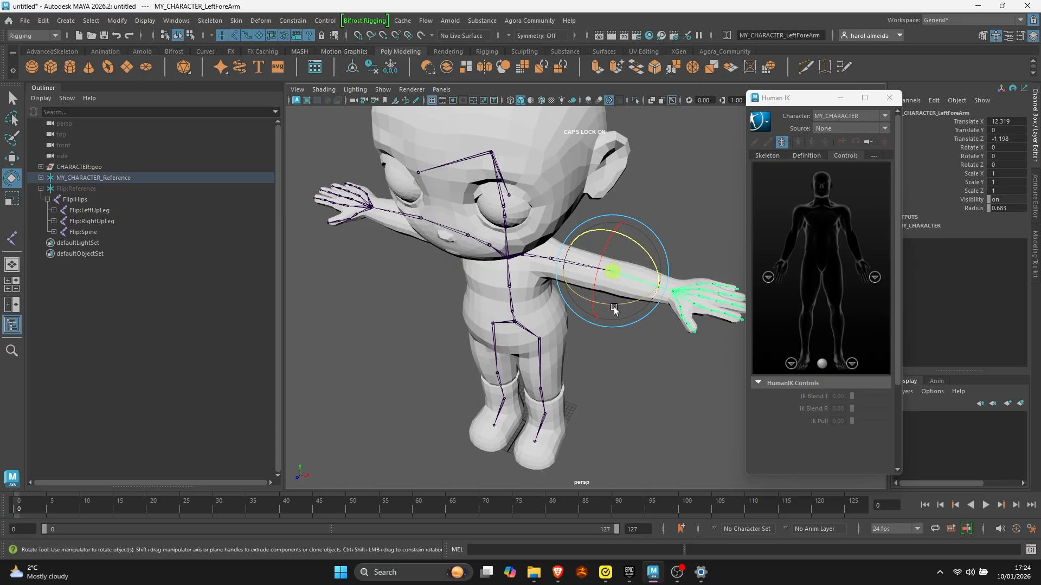
{"action": "key", "text": "w"}
{"action": "mouse_move", "coordinate": [595, 291]}
{"action": "left_mouse_down"}
{"action": "mouse_move", "coordinate": [613, 279]}
{"action": "mouse_move", "coordinate": [603, 299]}
{"action": "left_mouse_up"}
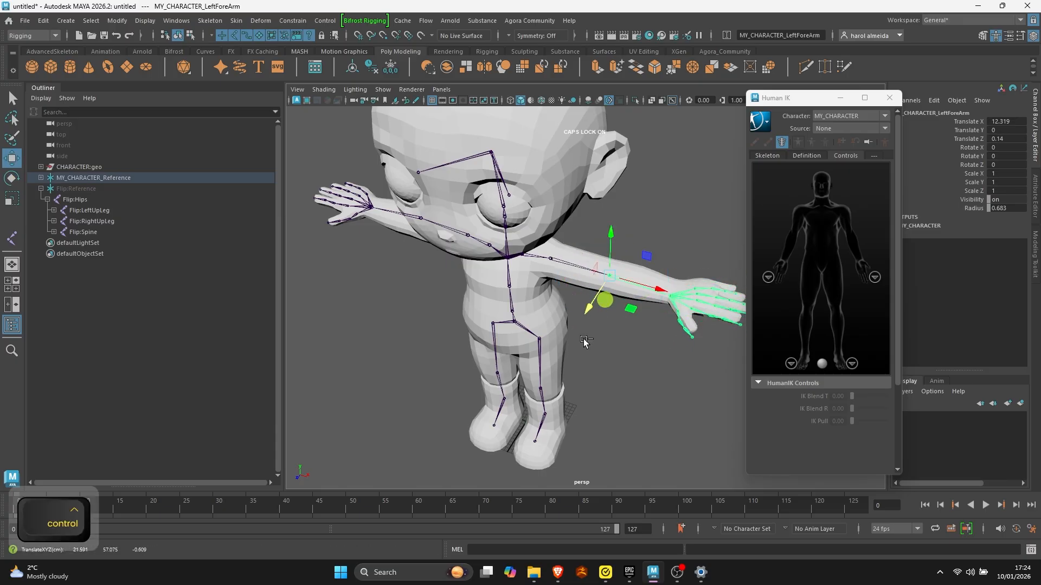
{"action": "key", "text": "ctrl+z"}
- Select the MY_CHARACTER hips joint with the body and both eye meshes, and bind the skin
{"action": "right_click_drag", "start_coordinate": [635, 377], "coordinate": [541, 352], "text": "alt"}
{"action": "left_click_drag", "start_coordinate": [570, 307], "coordinate": [606, 299], "text": "alt"}
{"action": "key", "text": "q"}
{"action": "left_click", "coordinate": [590, 344]}
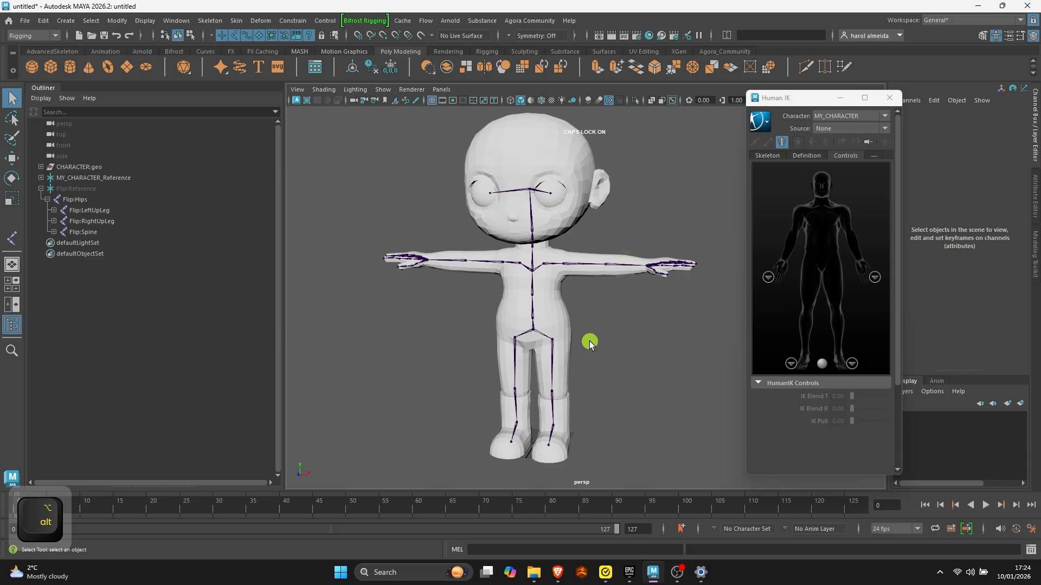
{"action": "left_click", "coordinate": [534, 332]}
{"action": "left_click", "coordinate": [551, 202], "text": "shift"}
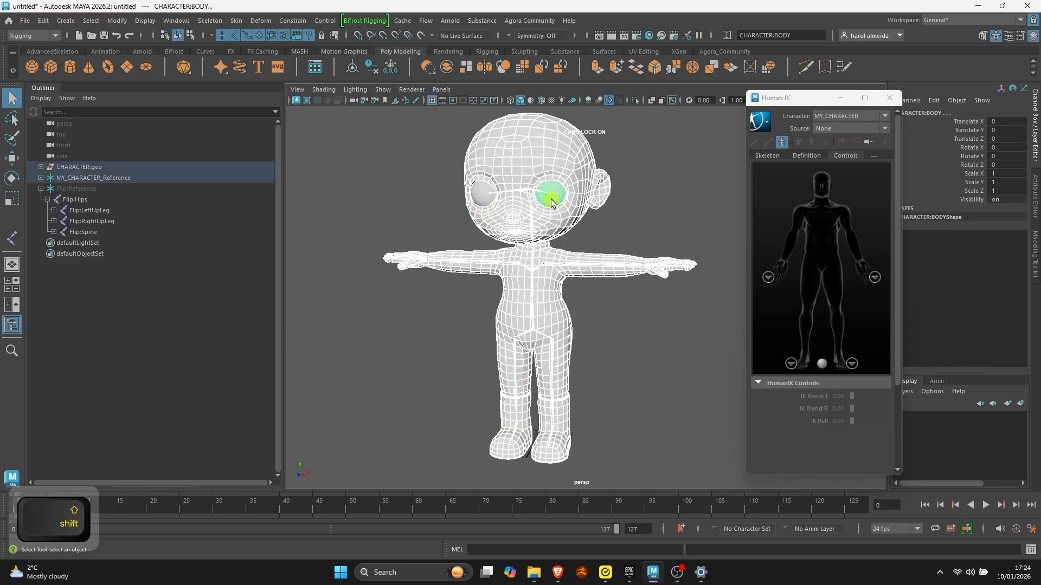
{"action": "left_click", "coordinate": [476, 196], "text": "shift"}
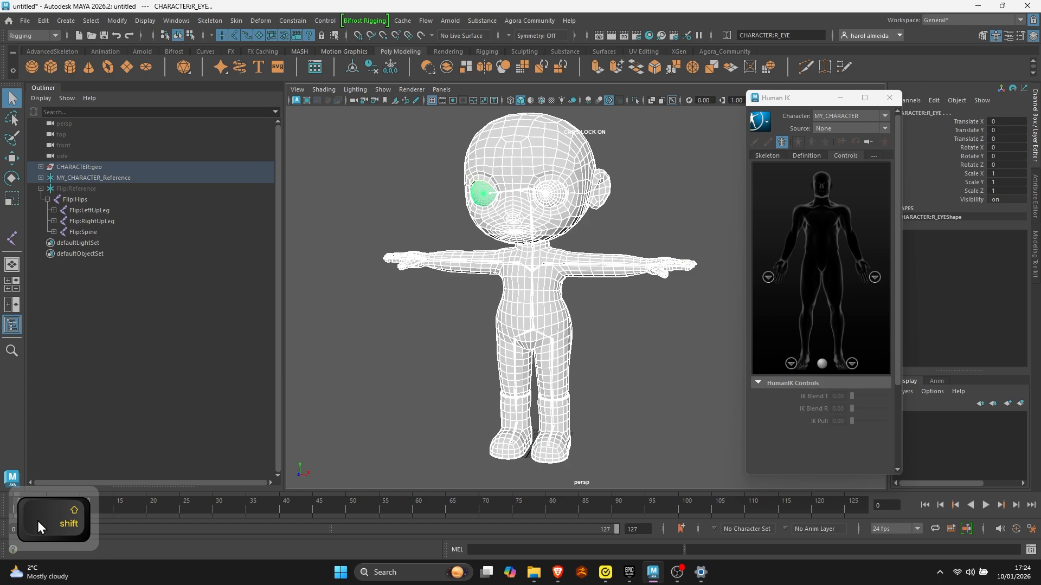
{"action": "left_click", "coordinate": [231, 22]}
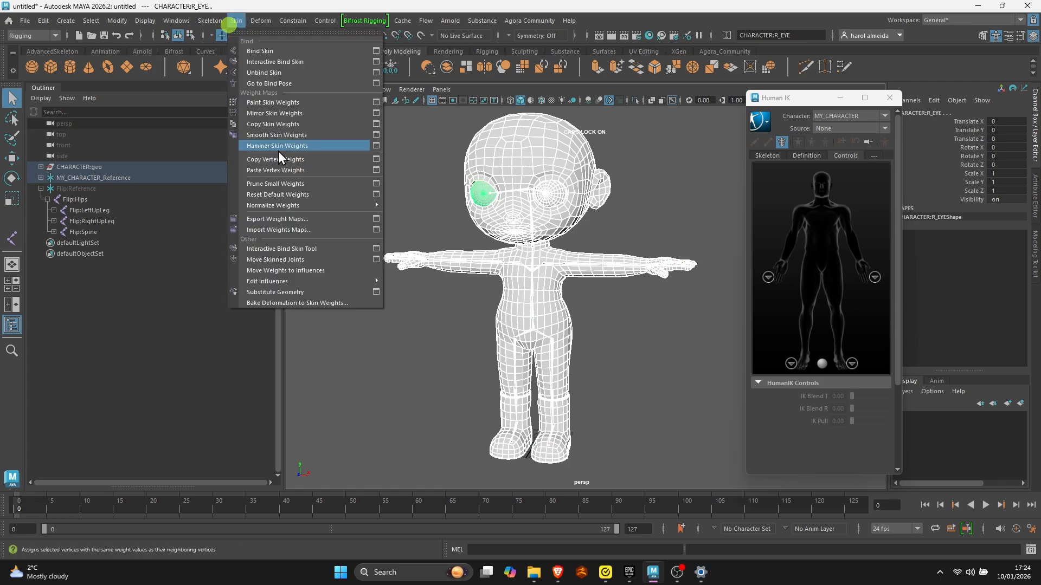
{"action": "left_click", "coordinate": [272, 50]}
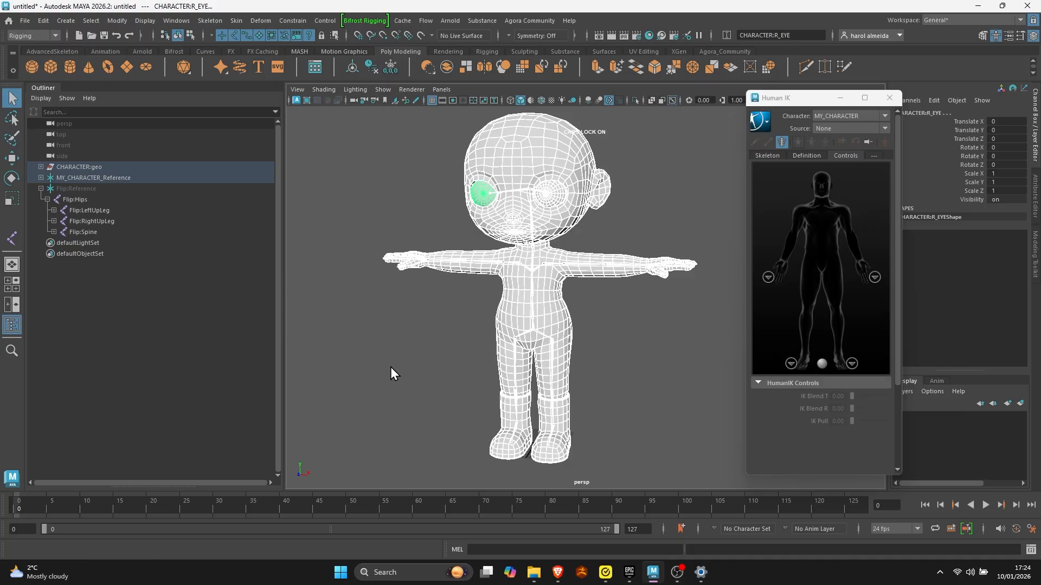
- Try moving the hips joint to test the new skin binding, and undo the move
{"action": "left_click", "coordinate": [528, 331]}
{"action": "key", "text": "w"}
{"action": "mouse_move", "coordinate": [568, 348]}
{"action": "left_mouse_down"}
{"action": "mouse_move", "coordinate": [676, 347]}
{"action": "mouse_move", "coordinate": [611, 332]}
{"action": "mouse_move", "coordinate": [532, 358]}
{"action": "left_mouse_up"}
{"action": "key", "text": "ctrl+z"}
{"action": "left_click_drag", "start_coordinate": [585, 294], "coordinate": [630, 283], "text": "alt"}
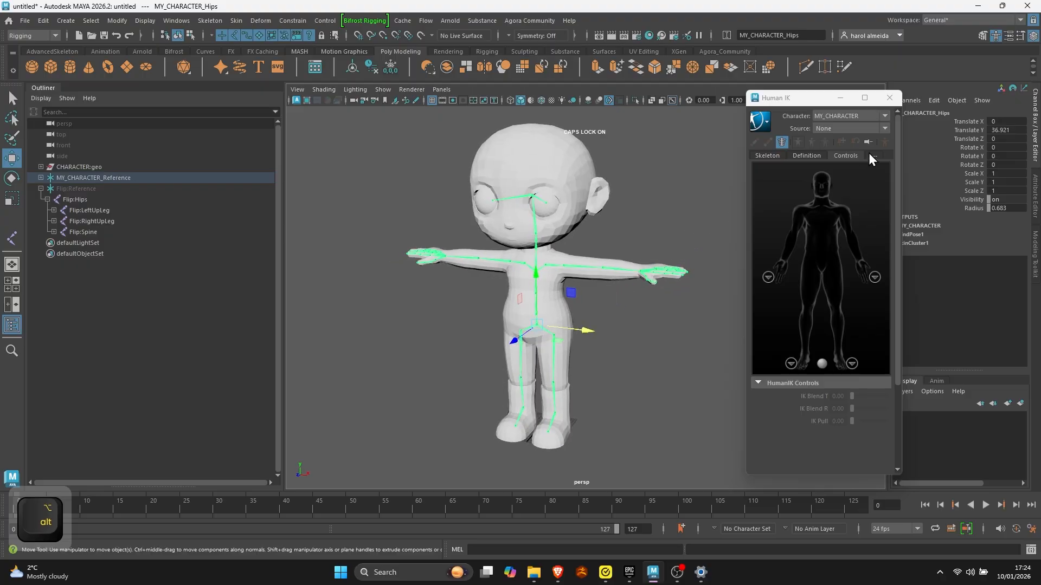
- Create a HumanIK control rig for MY_CHARACTER from its locked definition
{"action": "left_click", "coordinate": [808, 156]}
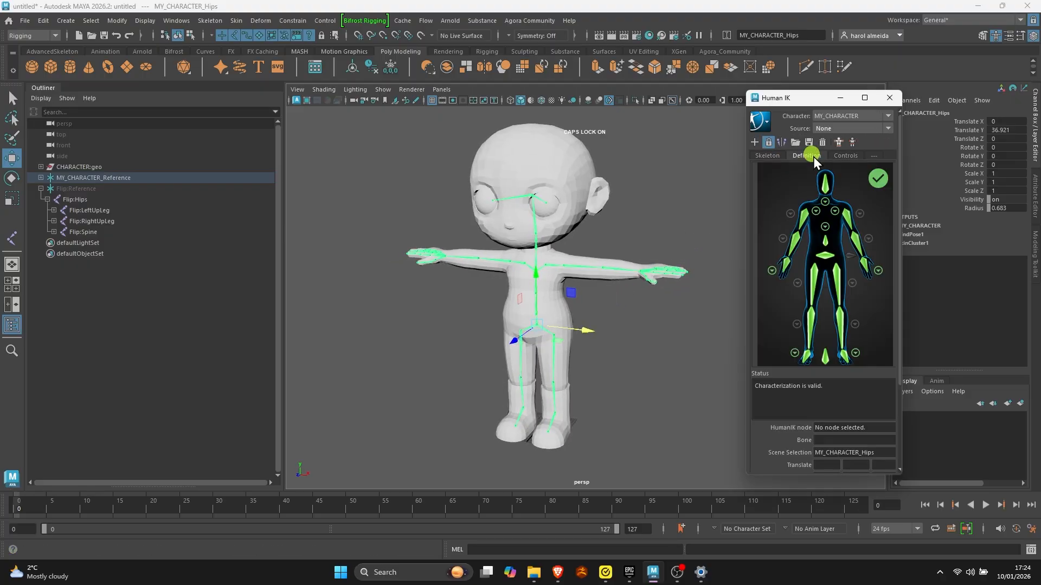
{"action": "left_click", "coordinate": [838, 142]}
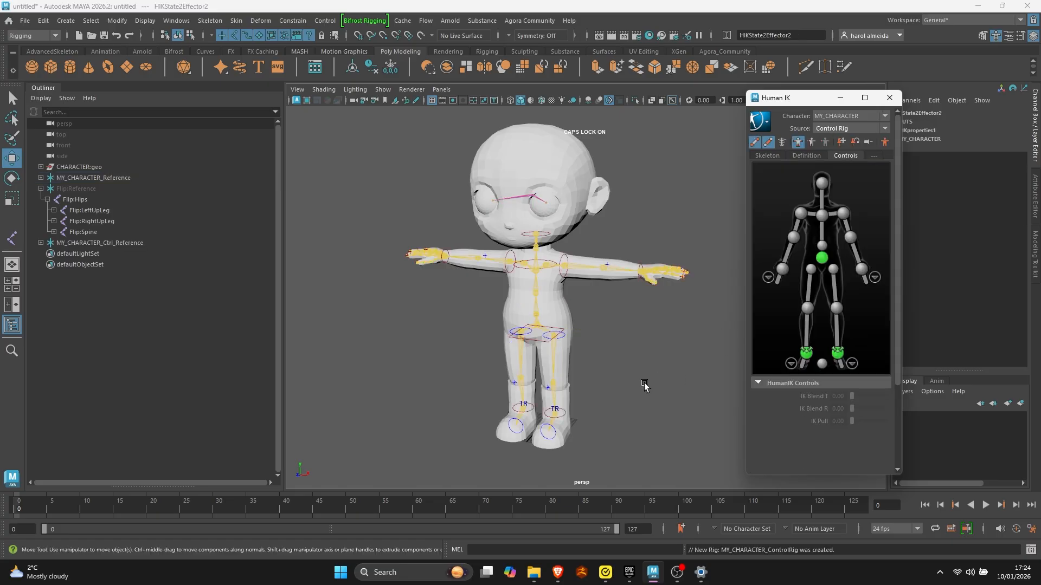
{"action": "left_click_drag", "start_coordinate": [607, 379], "coordinate": [546, 402], "text": "alt"}
- Examine the rigged legs around the left ankle effector from several angles, and select the CHARACTER:BODY mesh
{"action": "left_click", "coordinate": [562, 440]}
{"action": "left_click_drag", "start_coordinate": [635, 420], "coordinate": [612, 415], "text": "alt"}
{"action": "left_click", "coordinate": [605, 435]}
{"action": "left_click", "coordinate": [563, 442]}
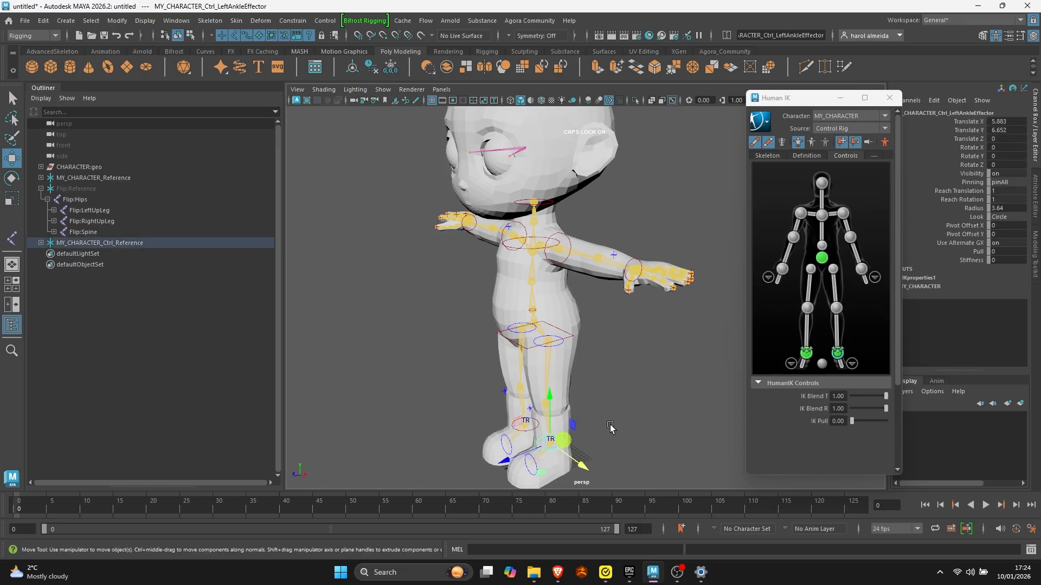
{"action": "right_click_drag", "start_coordinate": [611, 428], "coordinate": [526, 387], "text": "alt"}
{"action": "left_click_drag", "start_coordinate": [525, 385], "coordinate": [519, 378], "text": "alt"}
{"action": "right_click_drag", "start_coordinate": [534, 369], "coordinate": [573, 383], "text": "alt"}
{"action": "left_click_drag", "start_coordinate": [572, 383], "coordinate": [571, 342], "text": "alt"}
{"action": "right_click_drag", "start_coordinate": [561, 330], "coordinate": [576, 331], "text": "alt"}
{"action": "left_click", "coordinate": [564, 315]}
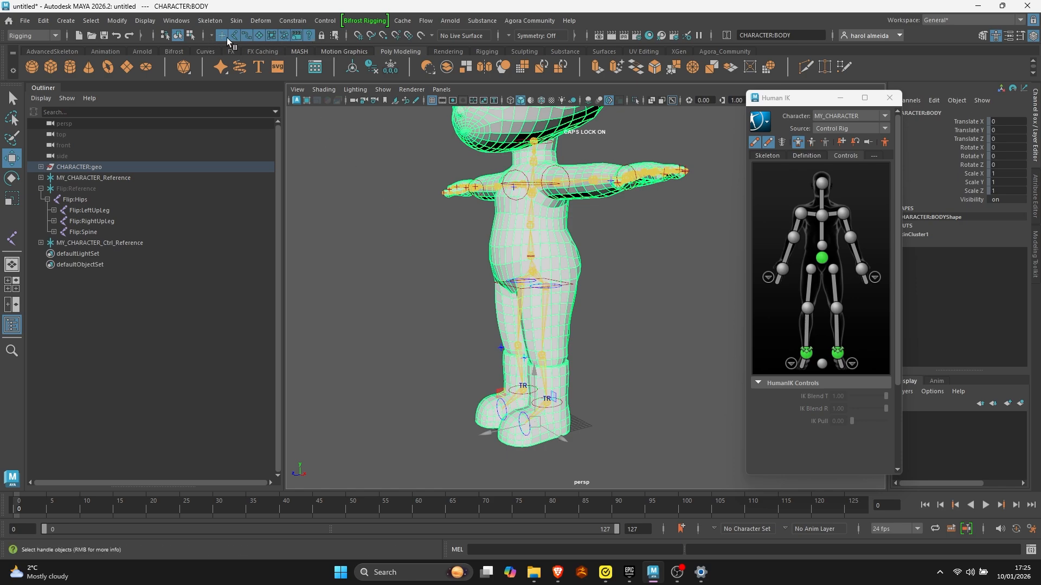
- Show the selection mask icons and turn off surface objects in the selection mask
{"action": "left_click", "coordinate": [202, 41]}
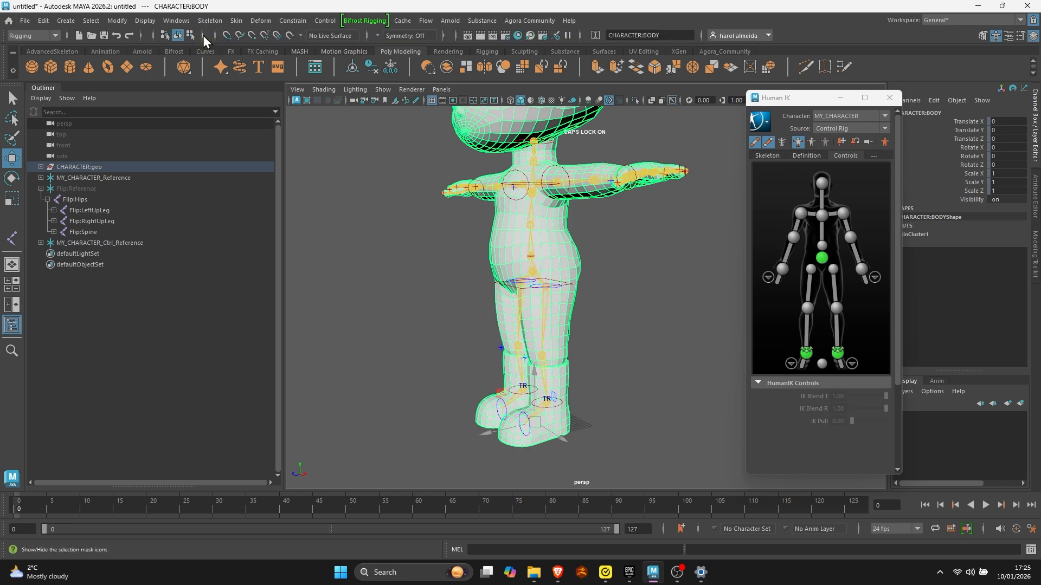
{"action": "left_click", "coordinate": [203, 36]}
{"action": "left_click", "coordinate": [202, 36]}
{"action": "left_click", "coordinate": [203, 34]}
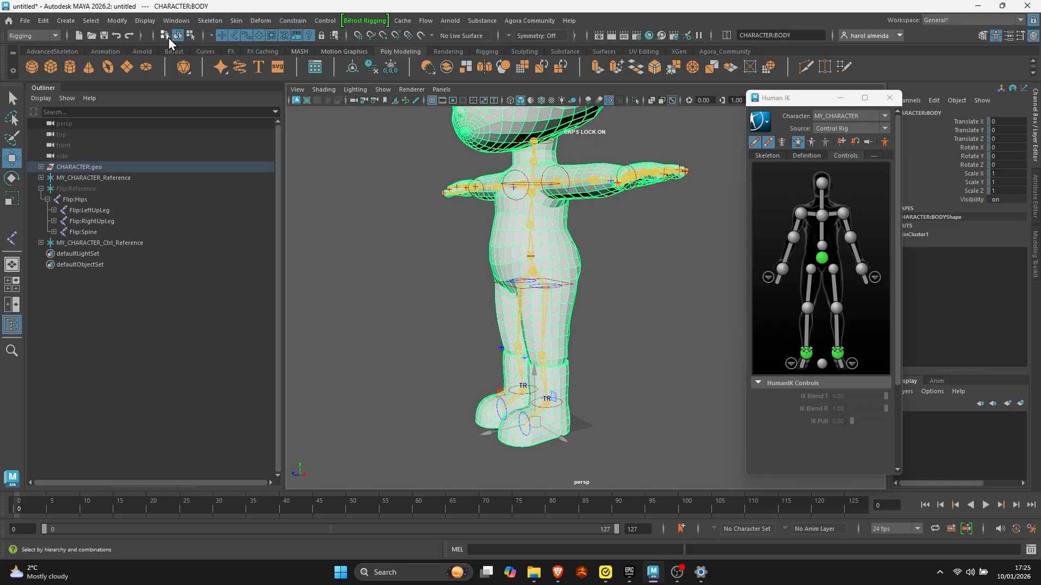
{"action": "left_click", "coordinate": [203, 35]}
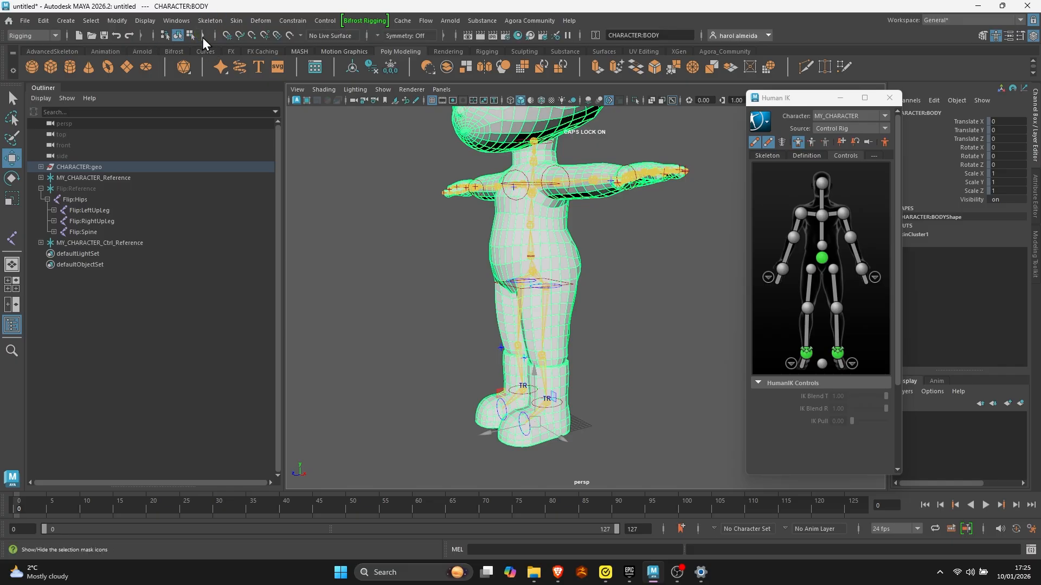
{"action": "left_click", "coordinate": [202, 35]}
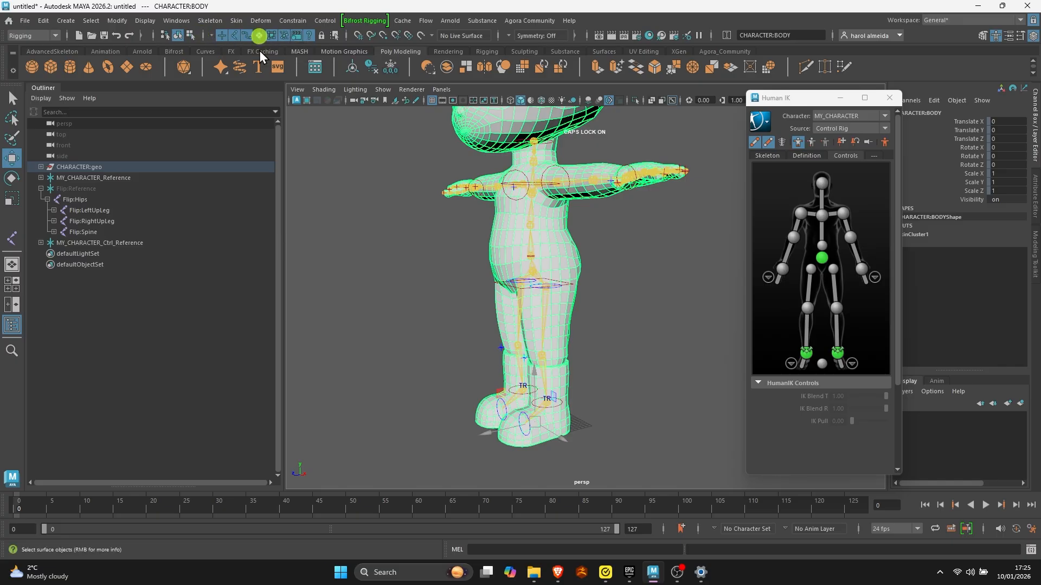
- Try moving the MY_CHARACTER left ankle effector to test the leg deformation, and undo the move
{"action": "left_click", "coordinate": [605, 364]}
{"action": "left_click_drag", "start_coordinate": [580, 376], "coordinate": [544, 387]}
{"action": "left_click", "coordinate": [581, 389]}
{"action": "left_click", "coordinate": [559, 403]}
{"action": "left_click_drag", "start_coordinate": [492, 360], "coordinate": [516, 331]}
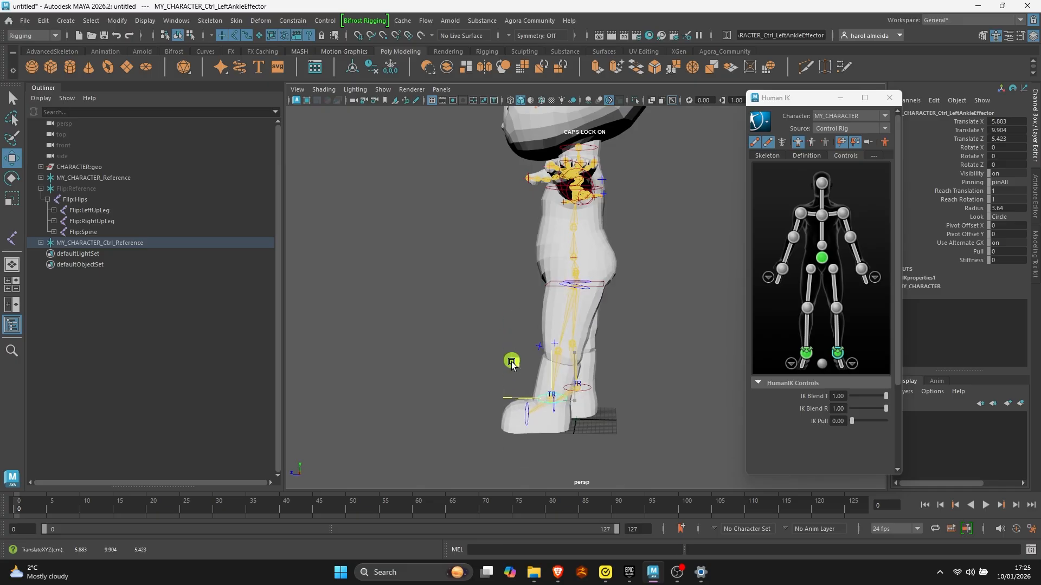
{"action": "key", "text": "ctrl+z"}
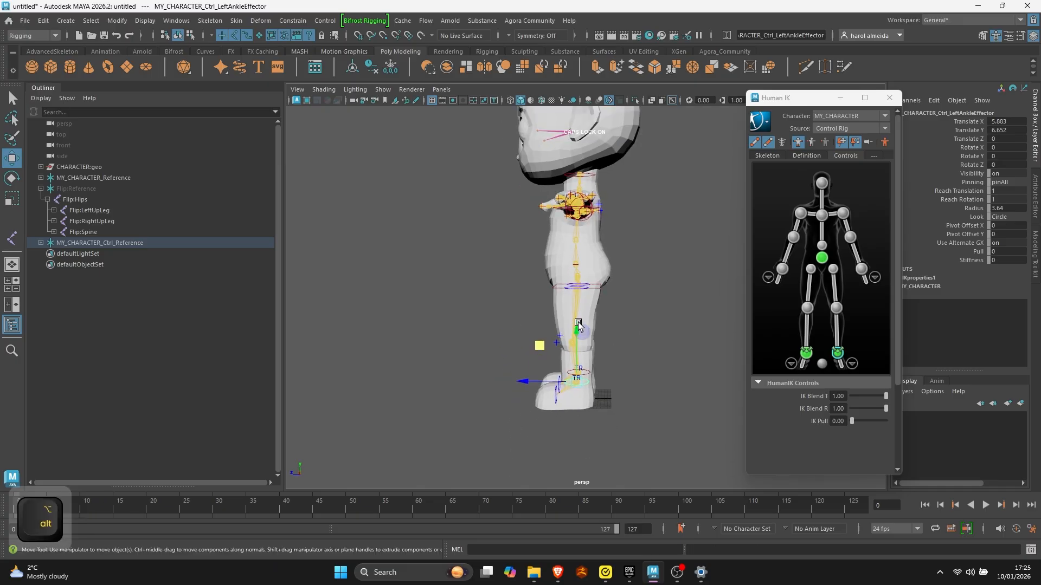
{"action": "left_click_drag", "start_coordinate": [539, 343], "coordinate": [582, 320], "text": "alt"}
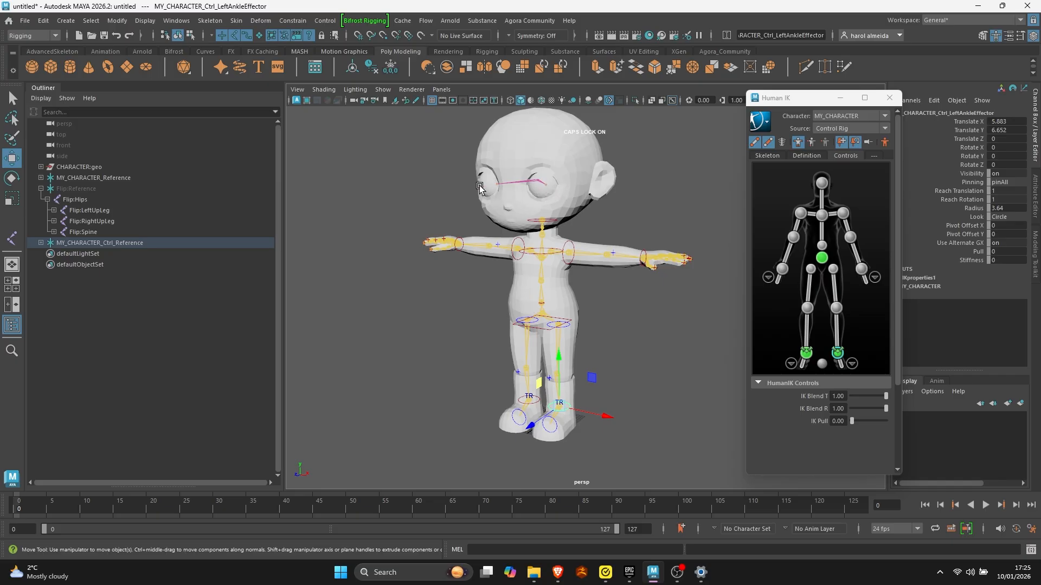
{"action": "left_click_drag", "start_coordinate": [479, 187], "coordinate": [521, 317], "text": "alt"}
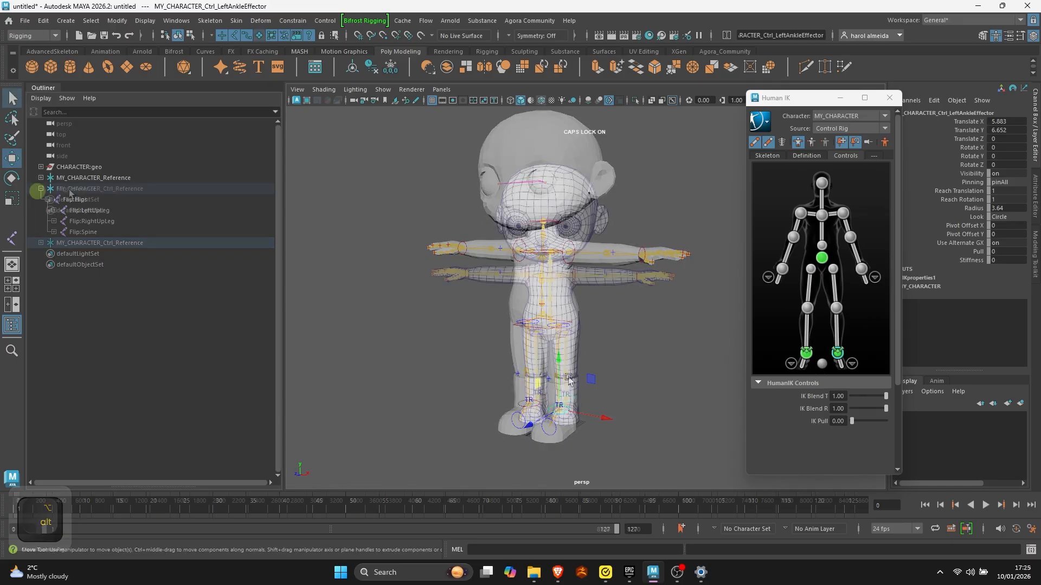
- Delete MY_CHARACTER's HumanIK control rig and check the character's definition
{"action": "left_click", "coordinate": [80, 189]}
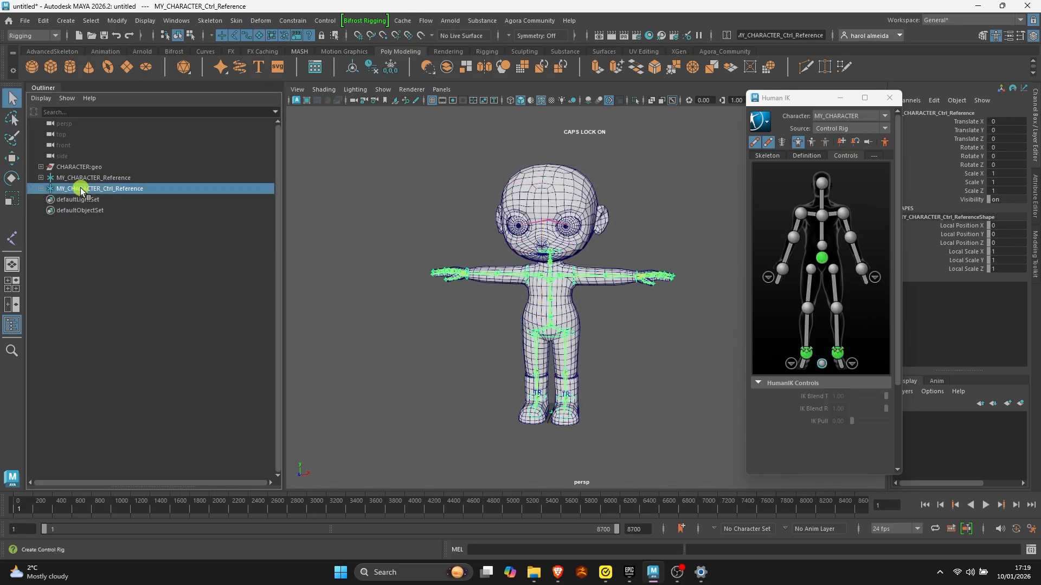
{"action": "left_click", "coordinate": [769, 122]}
{"action": "mouse_move", "coordinate": [807, 161]}
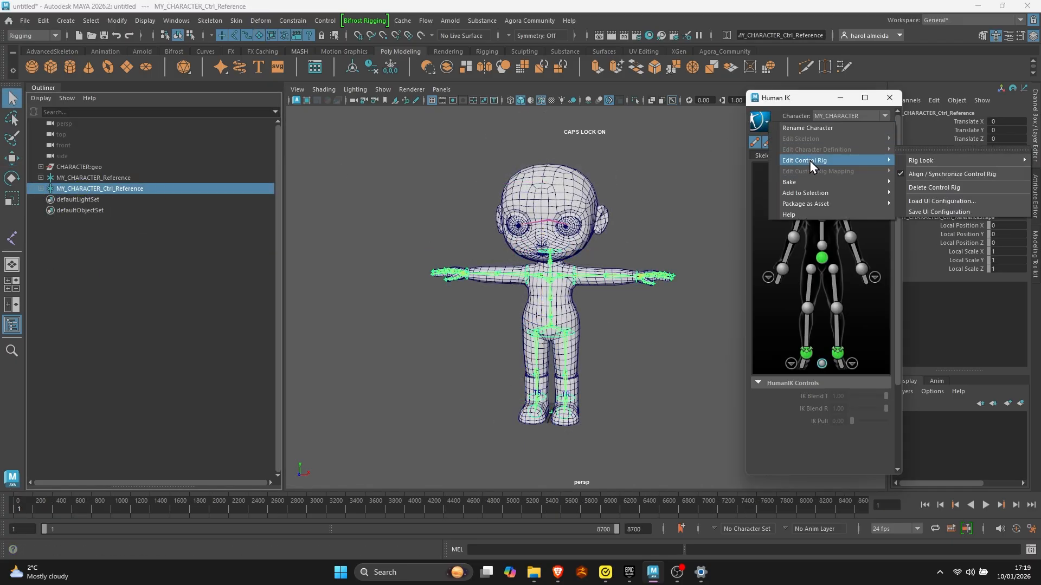
{"action": "left_click", "coordinate": [939, 187]}
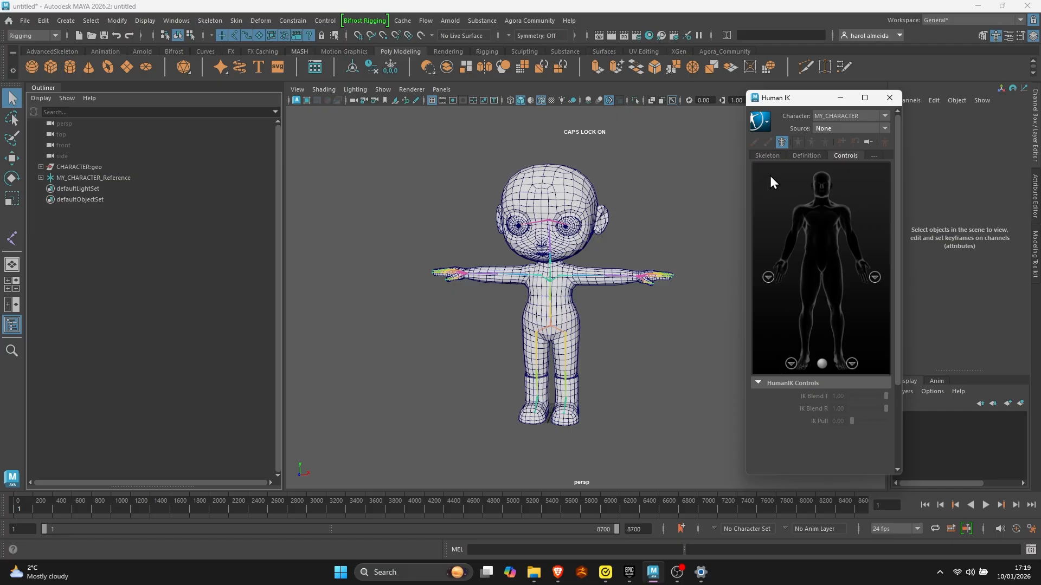
{"action": "left_click", "coordinate": [814, 157]}
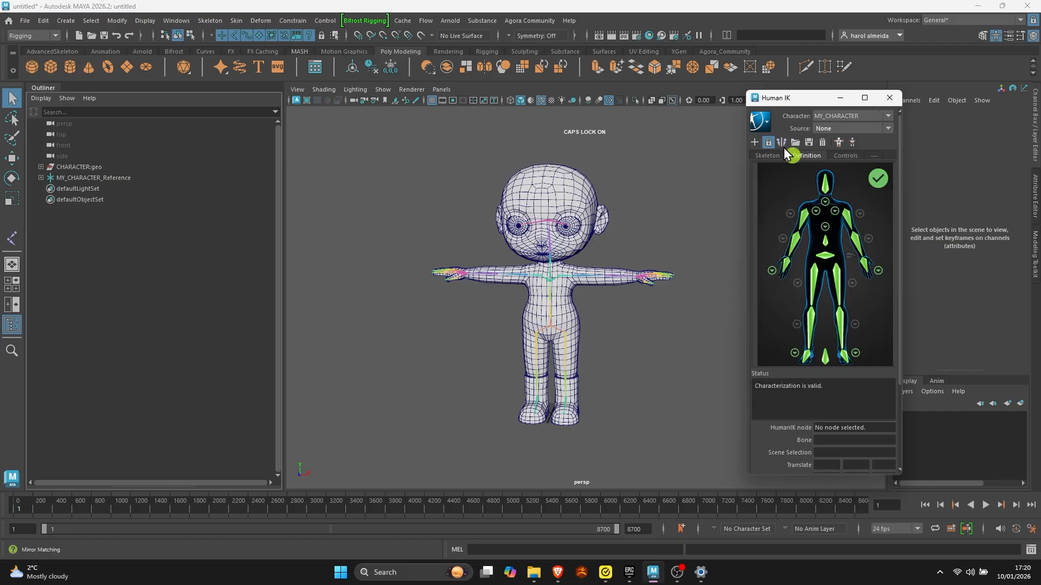
{"action": "left_click", "coordinate": [849, 155]}
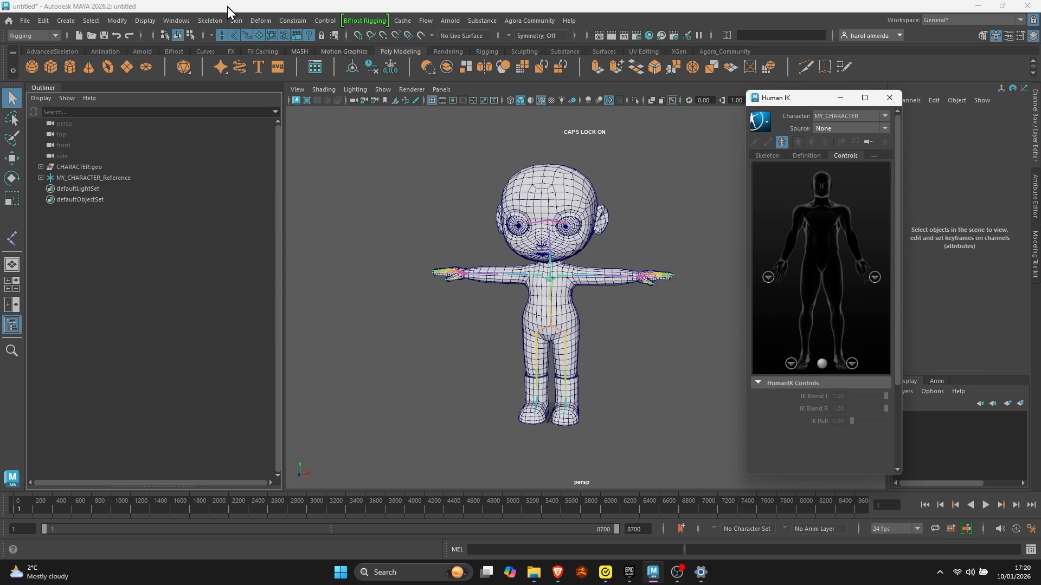
- Import the Flip.fbx motion capture clip from the Content Browser's Animation examples into the scene
{"action": "left_click", "coordinate": [176, 21]}
{"action": "left_click", "coordinate": [219, 208]}
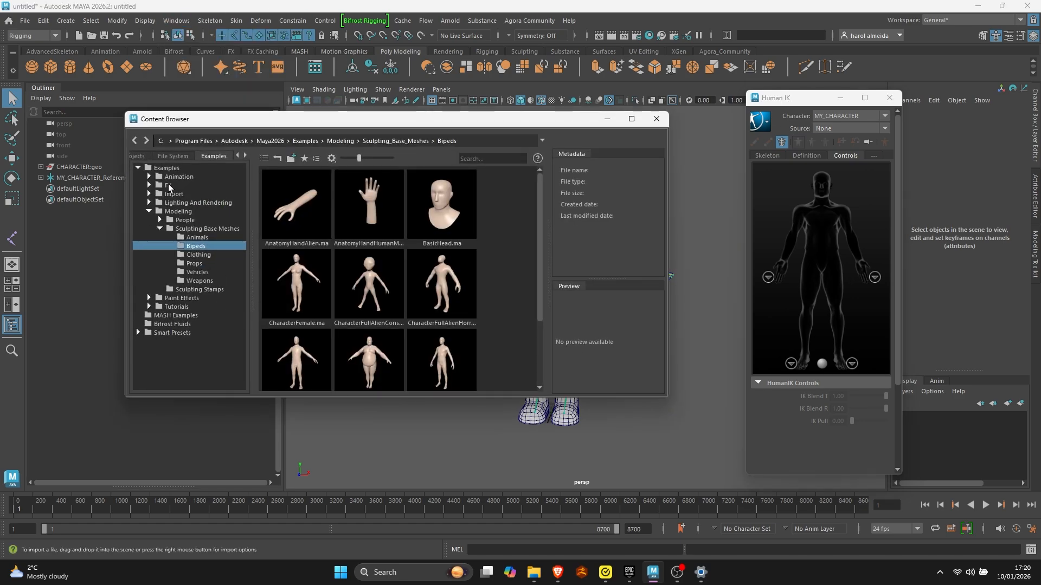
{"action": "left_click", "coordinate": [149, 176]}
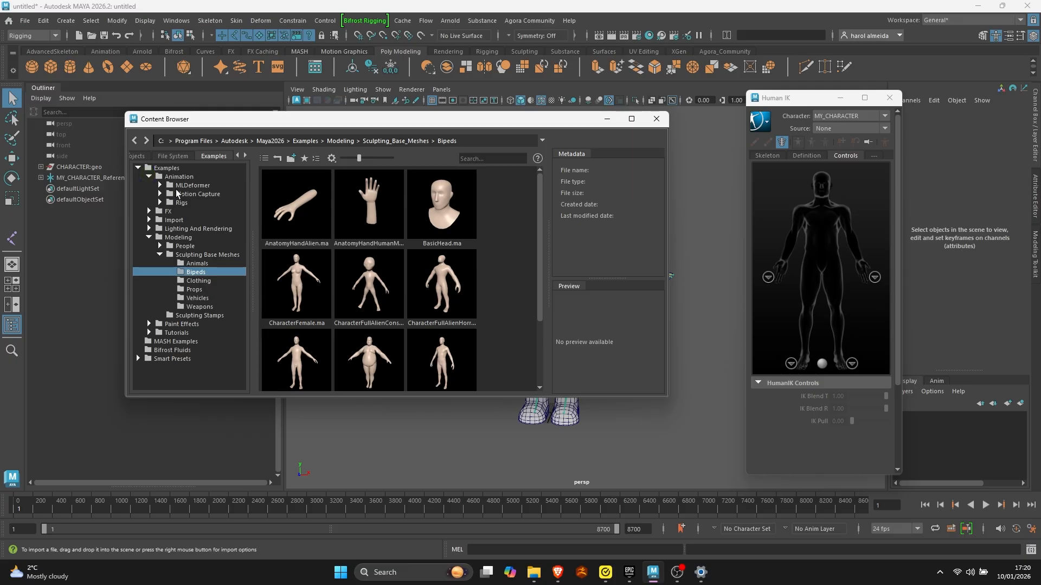
{"action": "left_click", "coordinate": [160, 194]}
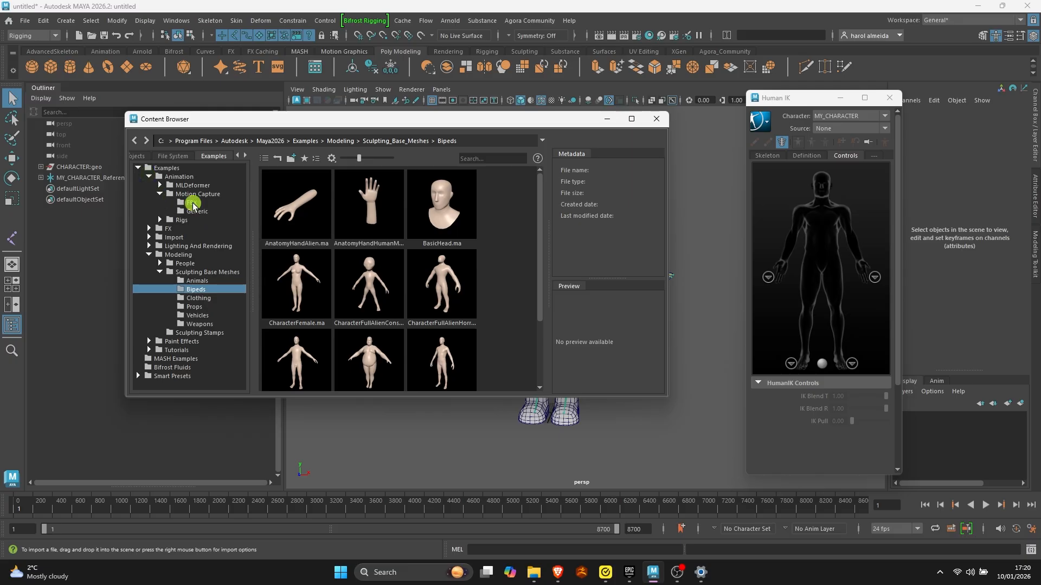
{"action": "left_click", "coordinate": [192, 203]}
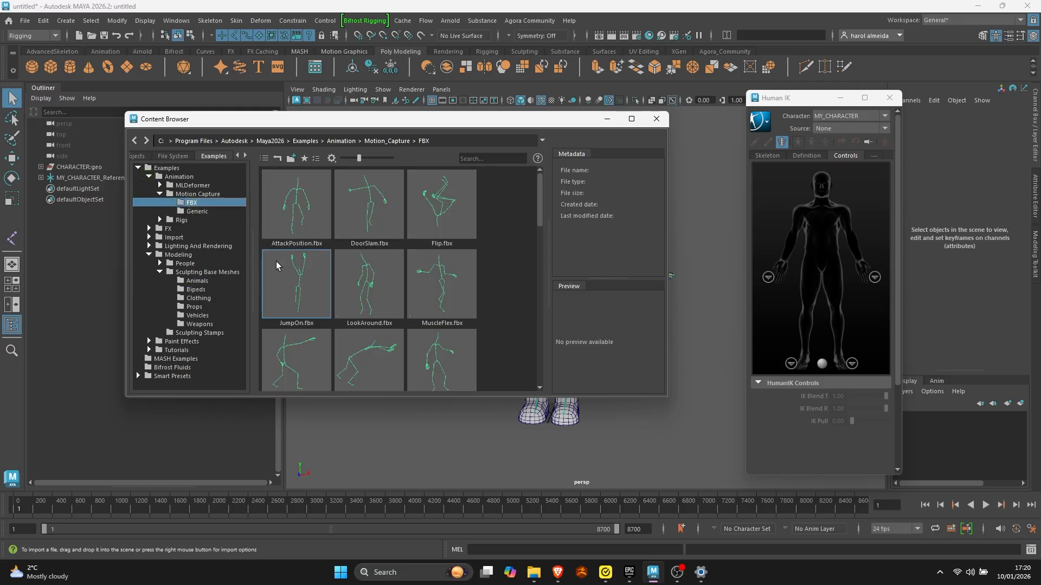
{"action": "left_click_drag", "start_coordinate": [433, 216], "coordinate": [347, 441]}
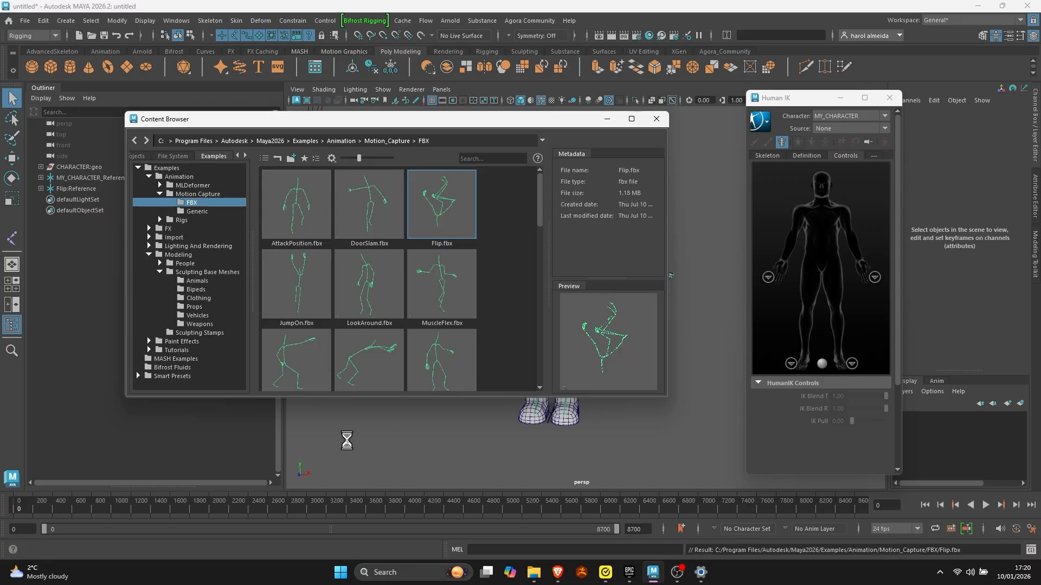
{"action": "left_click", "coordinate": [655, 119]}
- Expand the imported Flip:Reference hierarchy and select the Flip:Hips joint to show its animation keys
{"action": "left_click", "coordinate": [42, 189]}
{"action": "left_click", "coordinate": [88, 188]}
{"action": "right_click_drag", "start_coordinate": [504, 208], "coordinate": [519, 275], "text": "alt"}
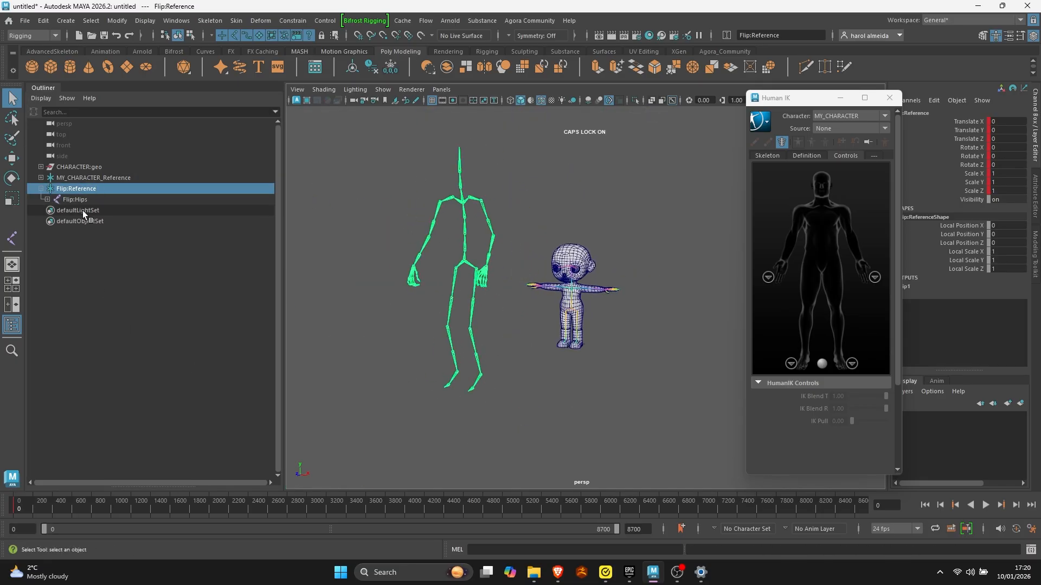
{"action": "left_click", "coordinate": [48, 200]}
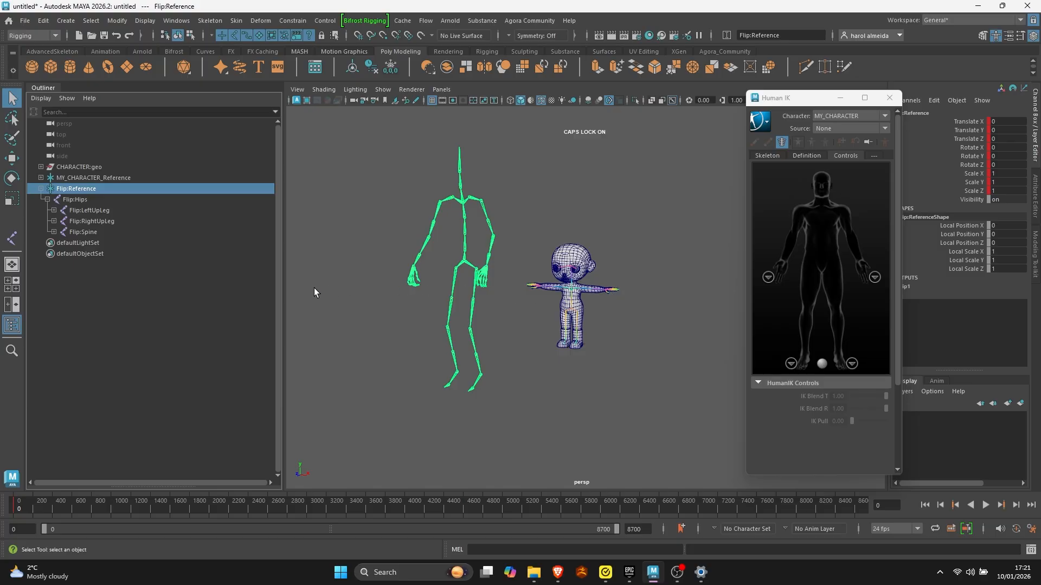
{"action": "left_click", "coordinate": [84, 199]}
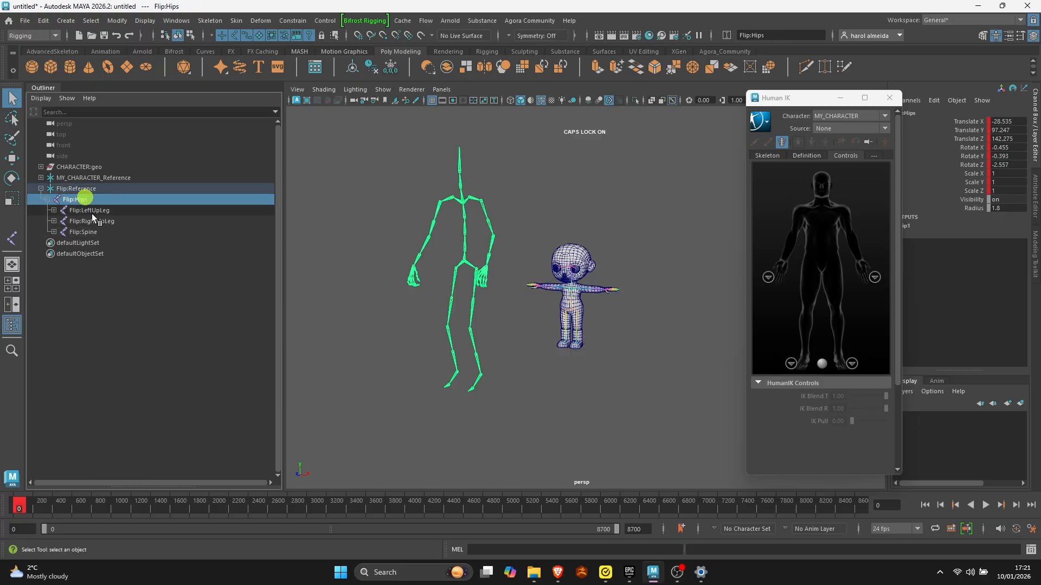
- Play the imported flip animation, rewind it, and scrub through the timeline to examine the motion
{"action": "left_click", "coordinate": [985, 505]}
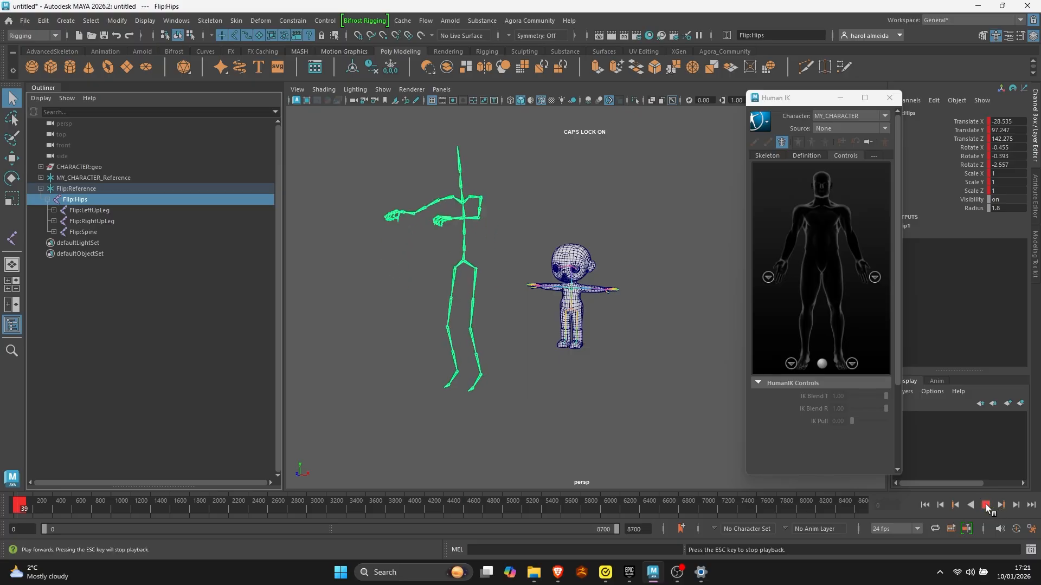
{"action": "left_click", "coordinate": [986, 505]}
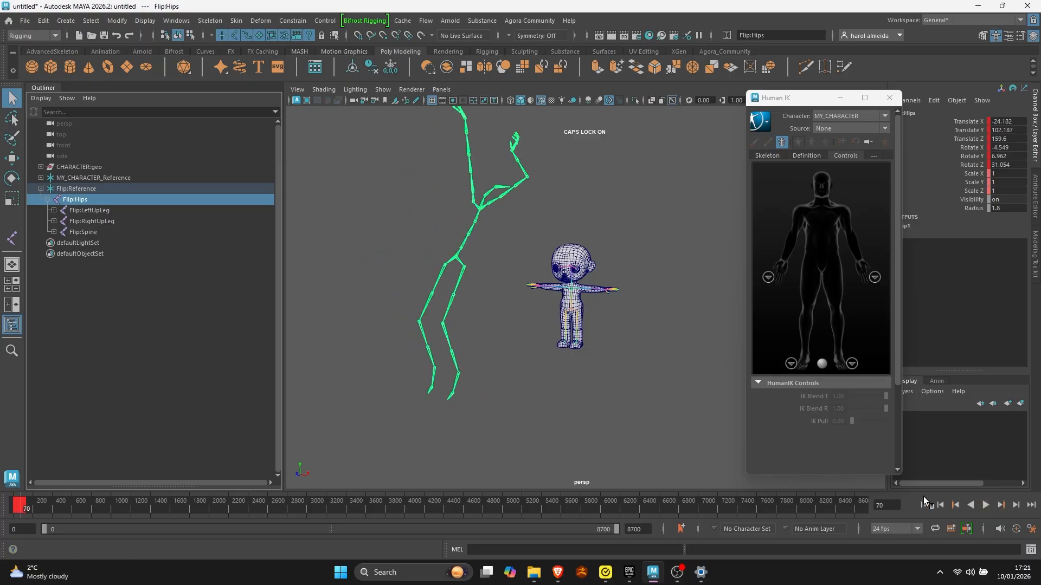
{"action": "left_click", "coordinate": [925, 505]}
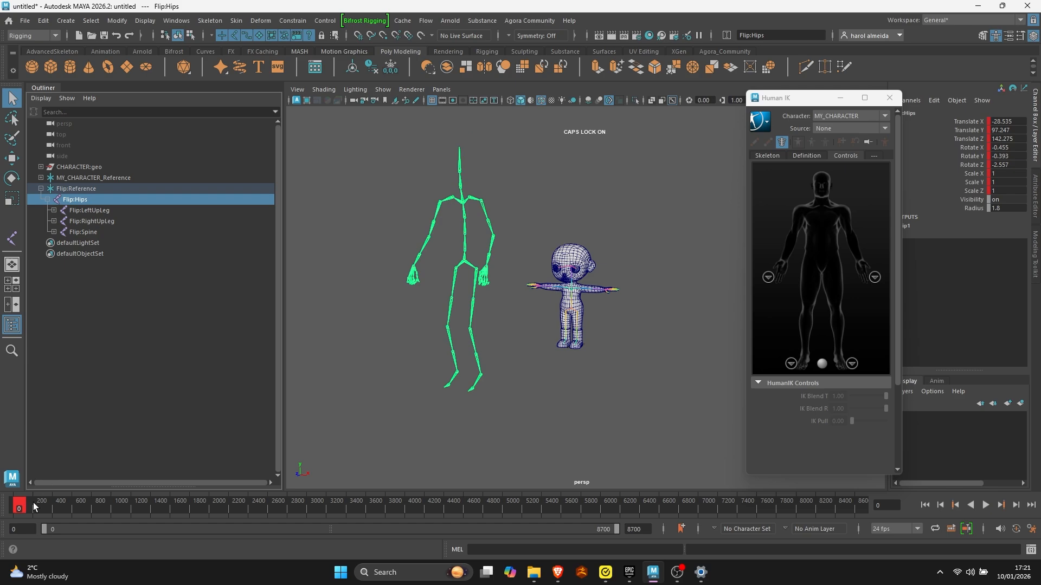
{"action": "key", "text": "alt"}
{"action": "left_click_drag", "start_coordinate": [101, 504], "coordinate": [112, 507]}
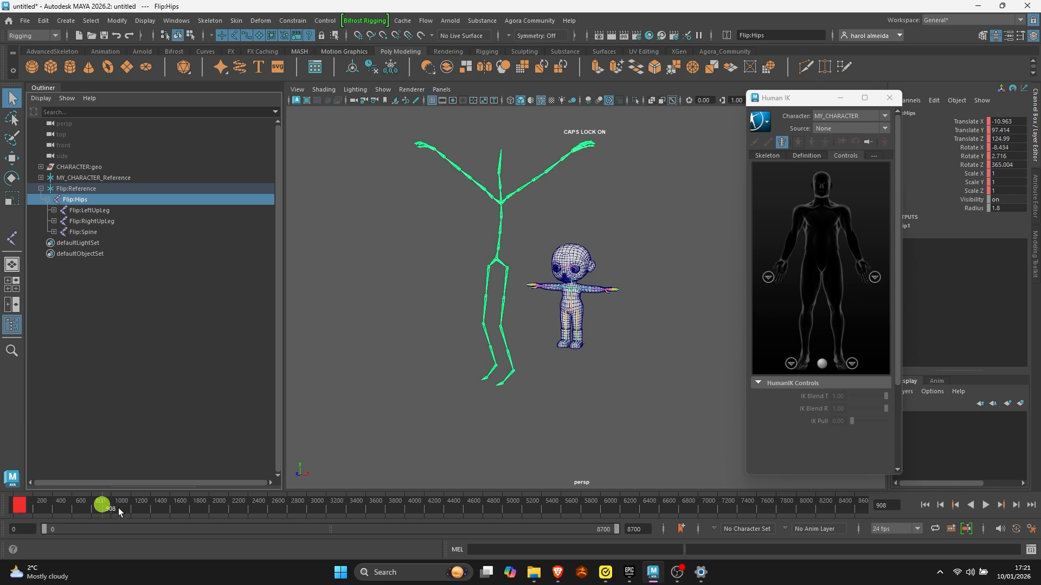
- Narrow the playback range around the flip keys, go to the last keyed frame, and set the animation end to frame 128
{"action": "left_click_drag", "start_coordinate": [616, 529], "coordinate": [79, 551]}
{"action": "left_click_drag", "start_coordinate": [337, 506], "coordinate": [335, 522]}
{"action": "left_click", "coordinate": [643, 530]}
{"action": "type", "text": "128"}
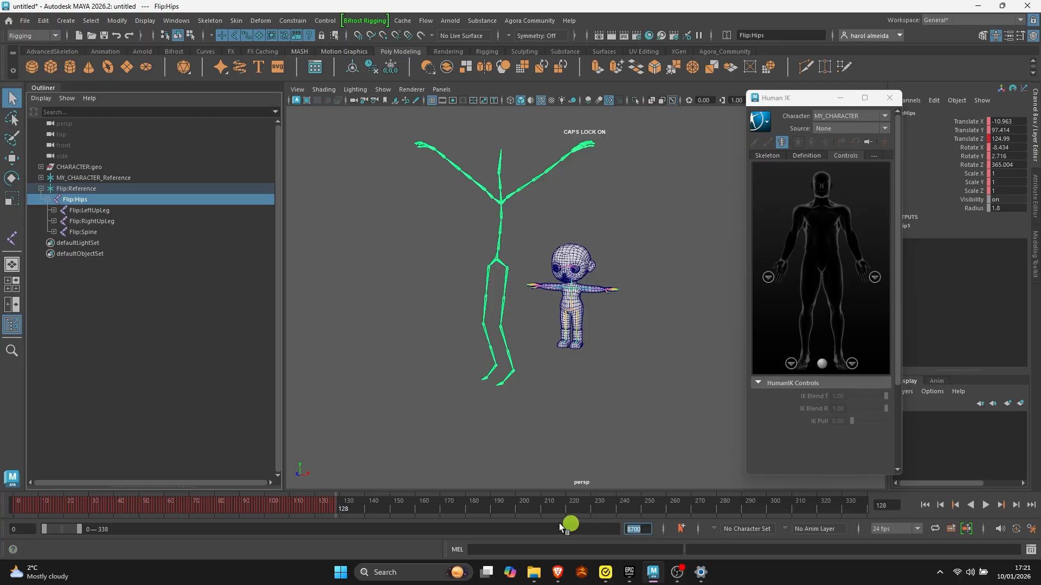
{"action": "key", "text": "Return"}
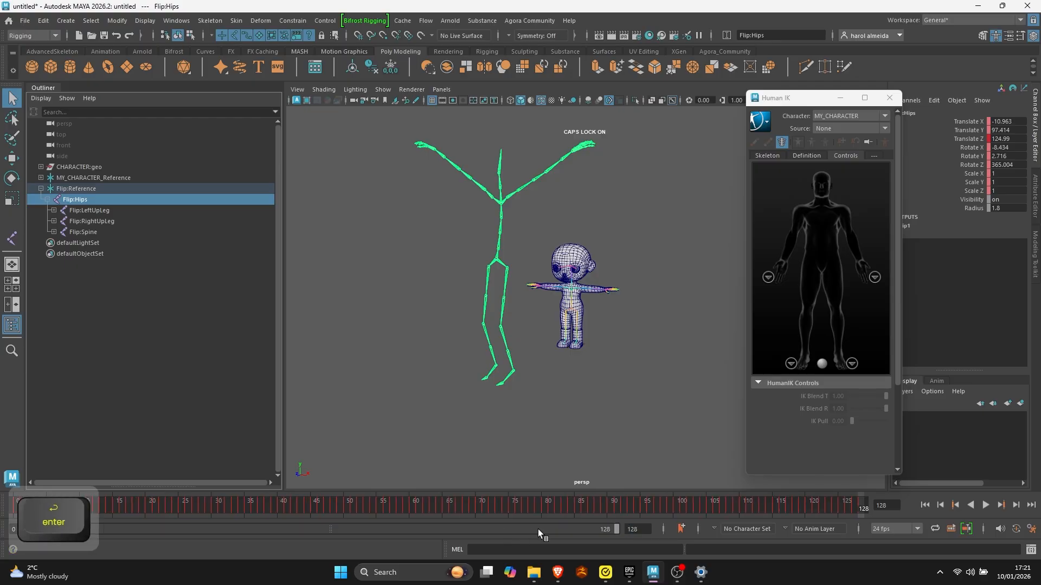
- Play the flip animation, set its end frame to 127, and return to the first frame
{"action": "left_click", "coordinate": [987, 506]}
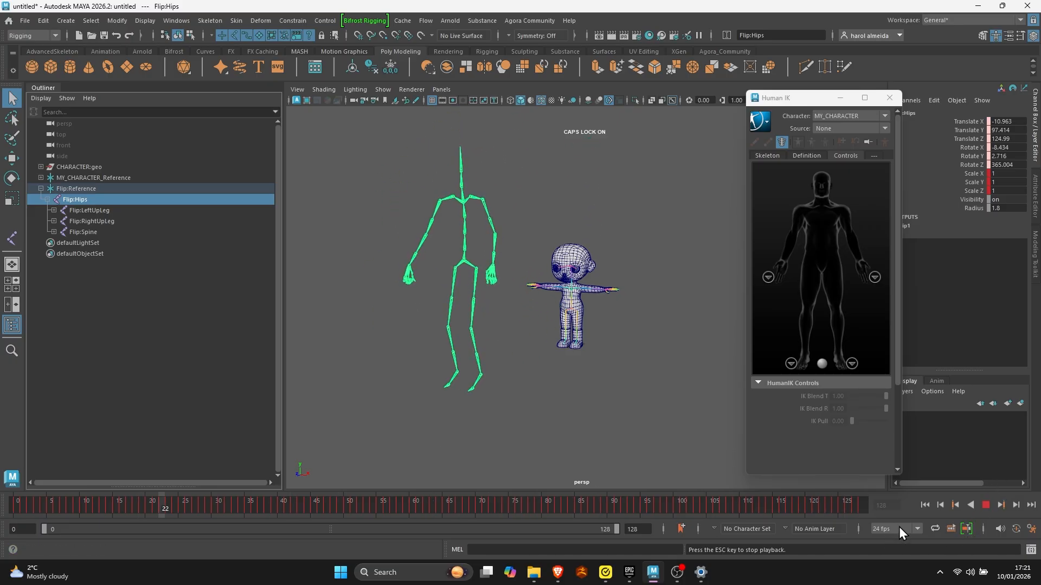
{"action": "left_click_drag", "start_coordinate": [640, 528], "coordinate": [604, 521]}
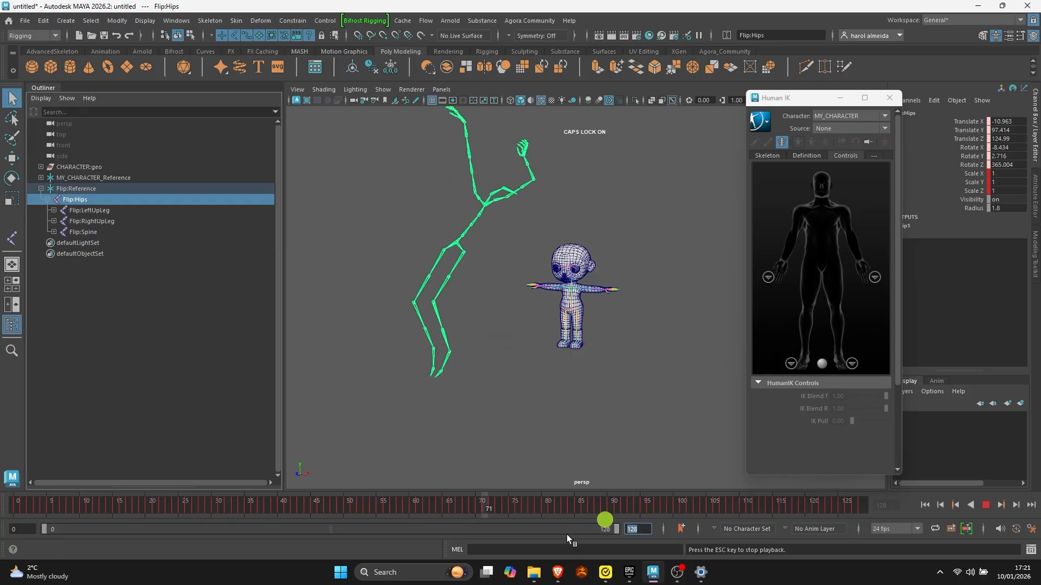
{"action": "type", "text": "127"}
{"action": "key", "text": "Return"}
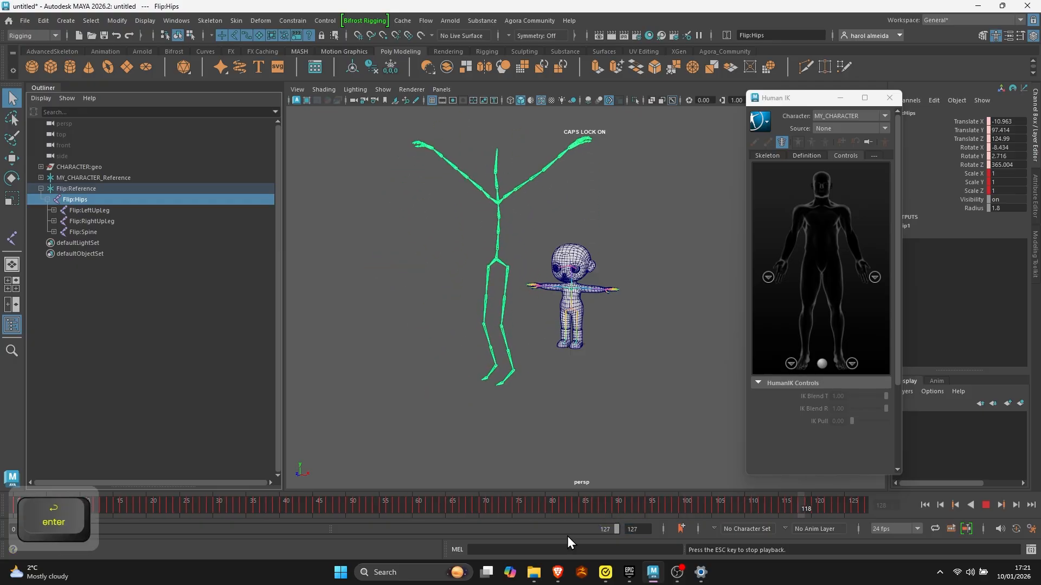
{"action": "left_click", "coordinate": [986, 505]}
{"action": "left_click", "coordinate": [925, 505]}
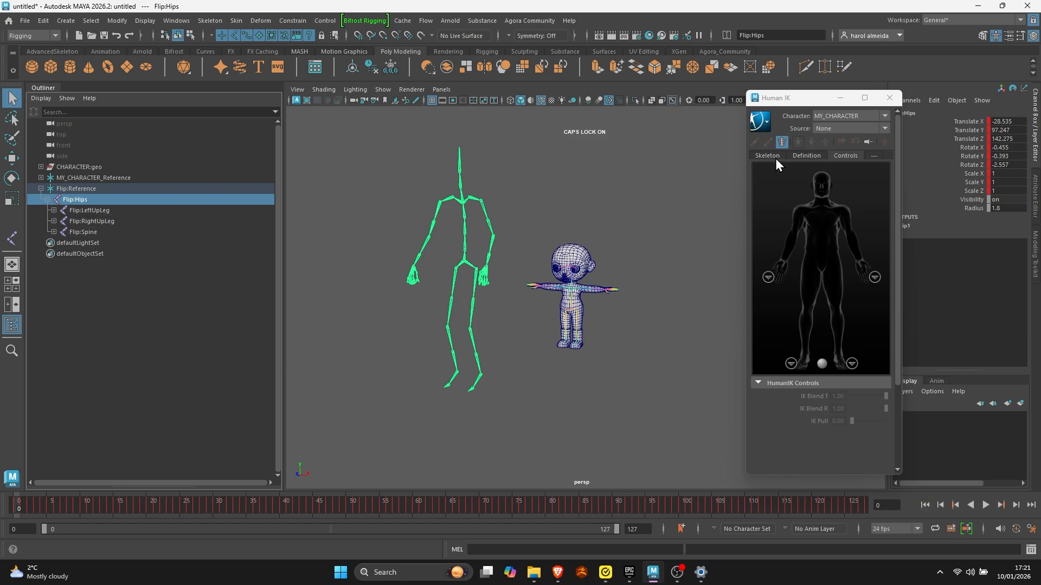
- Set Flip1 as the HumanIK source of MY_CHARACTER and show the character's controls
{"action": "left_click", "coordinate": [806, 155]}
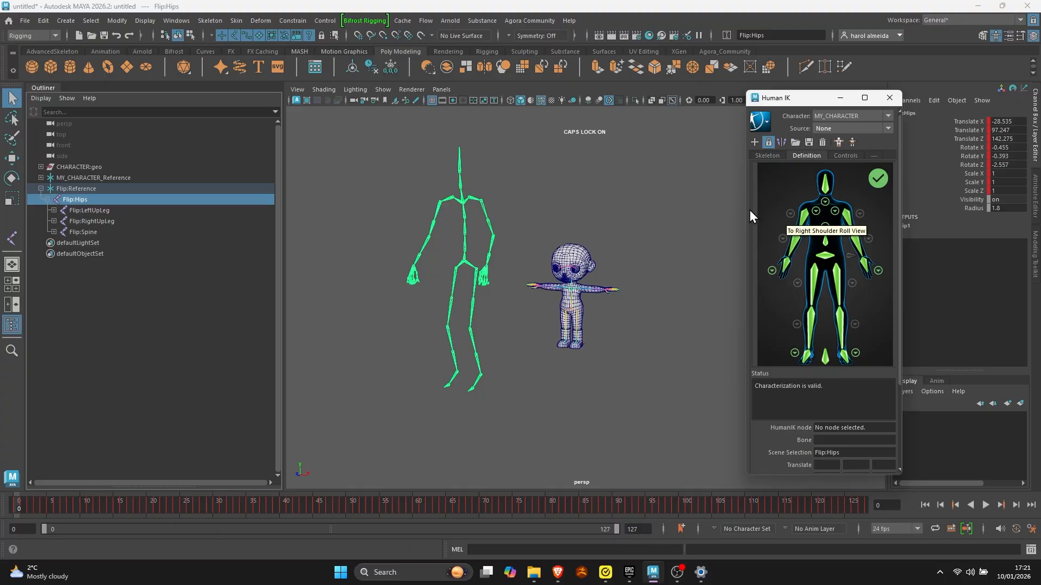
{"action": "left_click", "coordinate": [883, 127]}
{"action": "left_click", "coordinate": [835, 154]}
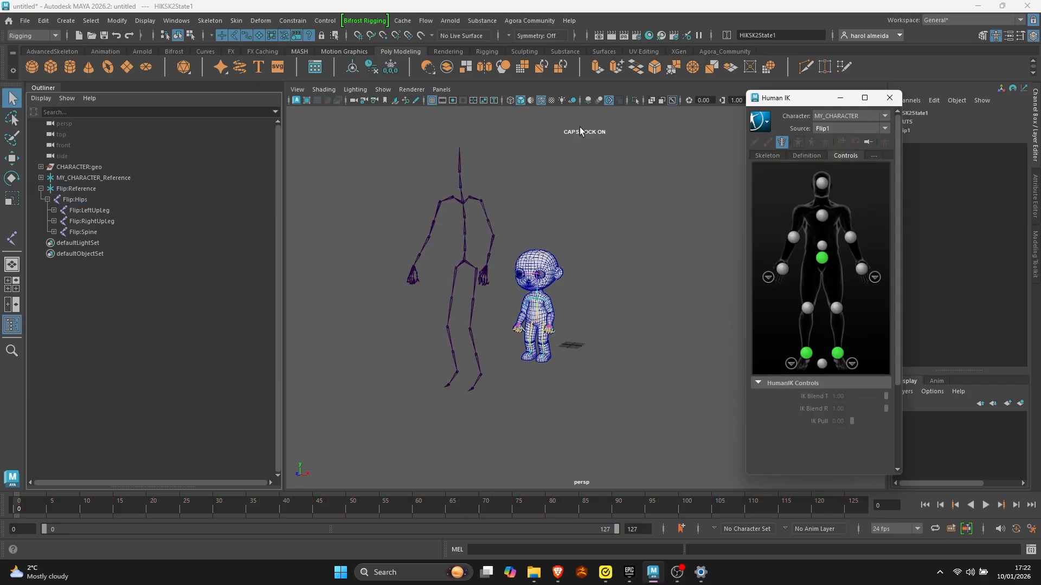
- Turn off the wireframe on the shaded character and play the retargeted flip animation
{"action": "left_click", "coordinate": [540, 100]}
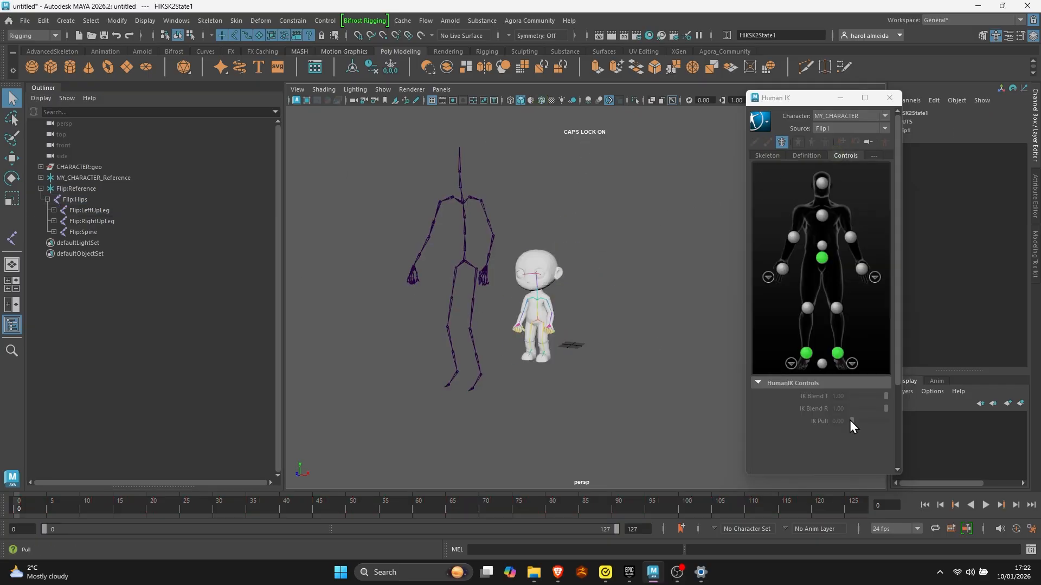
{"action": "left_click", "coordinate": [987, 505]}
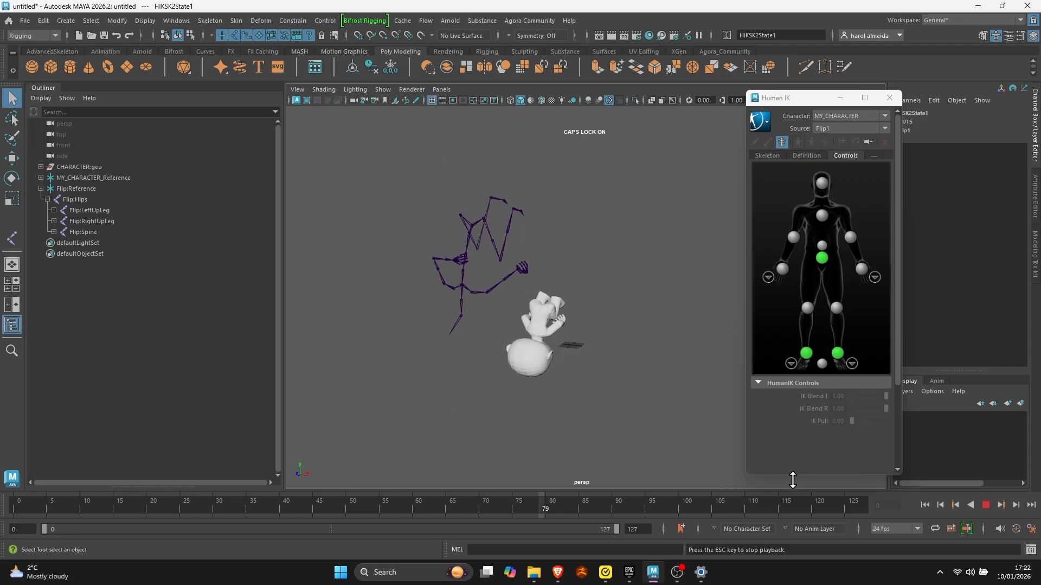
- With playback stopped at the first frame, set MY_CHARACTER's HumanIK source to None and hide MY_CHARACTER_Reference and Flip:Reference
{"action": "left_click", "coordinate": [986, 509]}
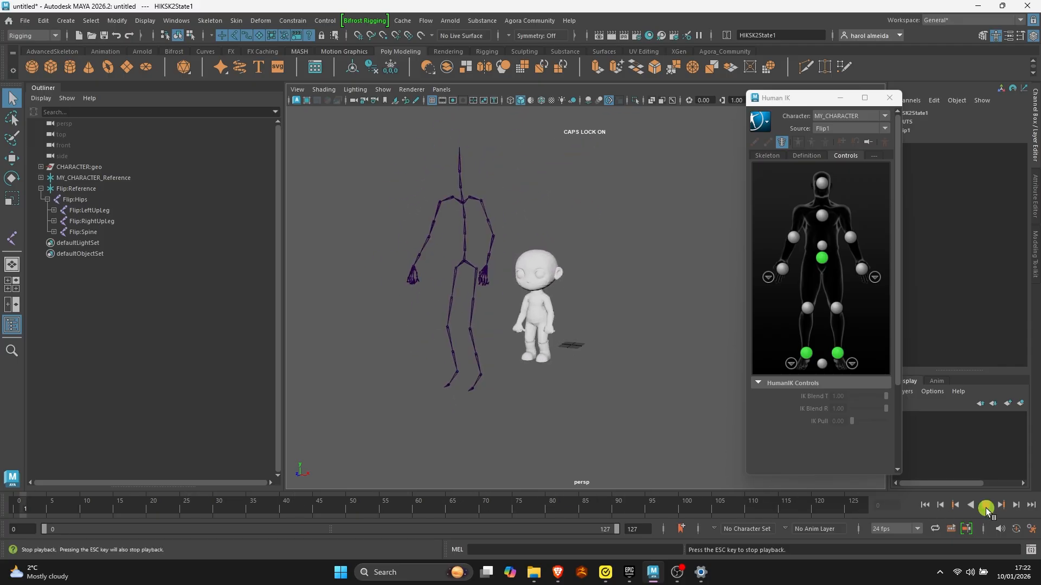
{"action": "left_click", "coordinate": [925, 505]}
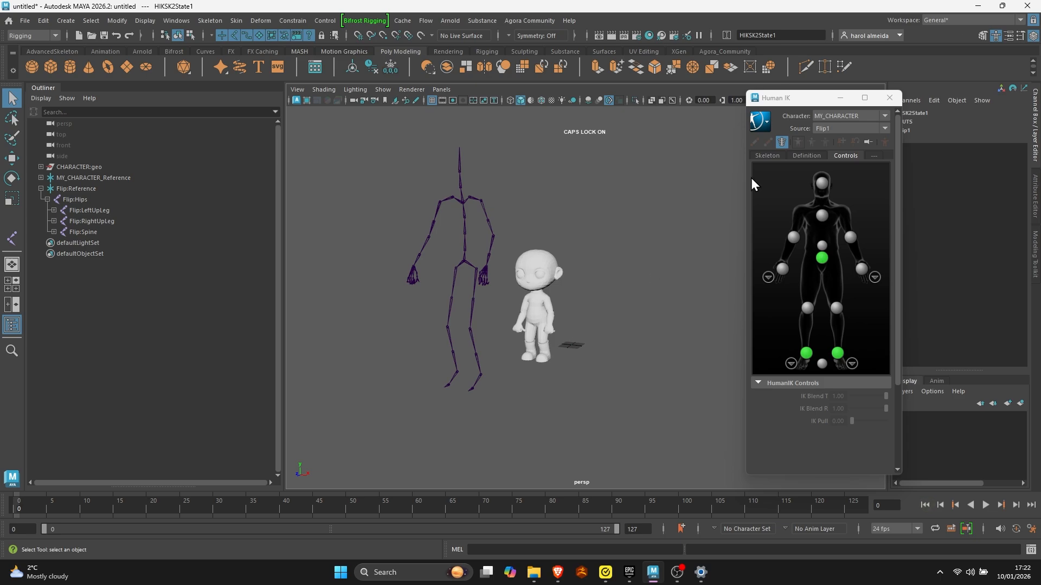
{"action": "left_click", "coordinate": [883, 128]}
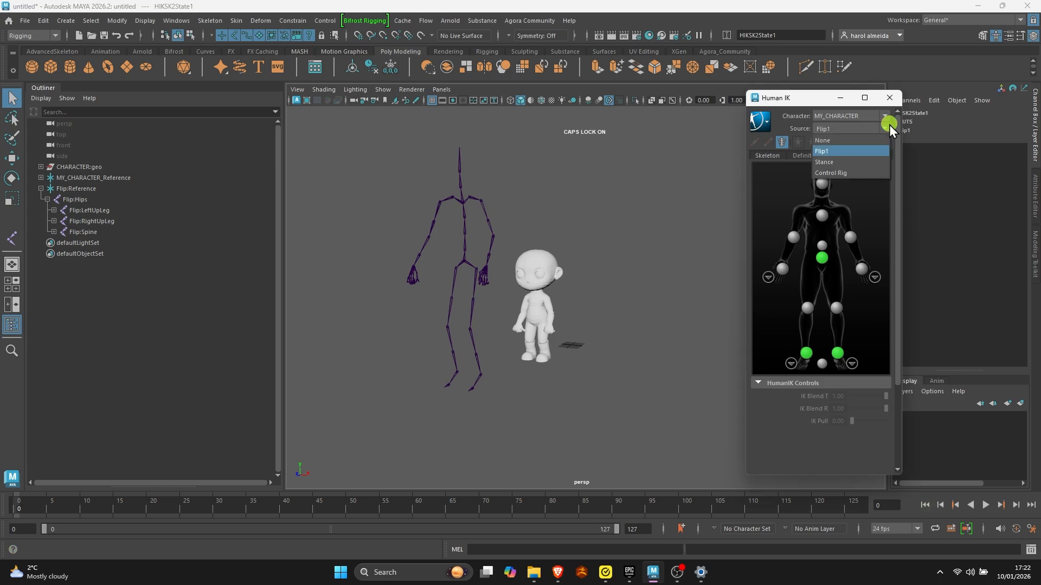
{"action": "left_click", "coordinate": [848, 138]}
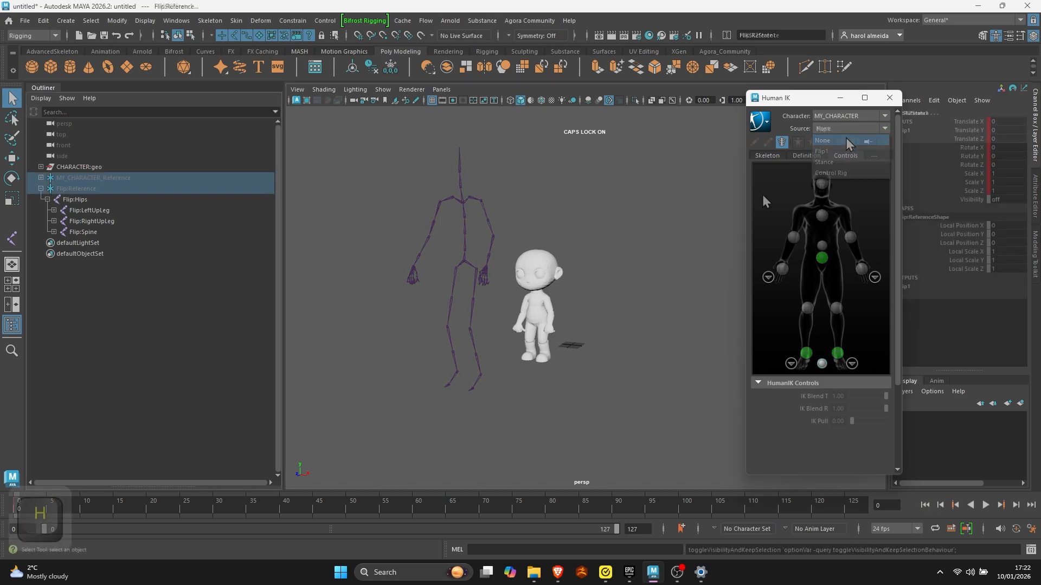
- Create a HumanIK control rig for MY_CHARACTER and display its joints and controls through the mesh with X-Ray Joints
{"action": "left_click", "coordinate": [798, 155]}
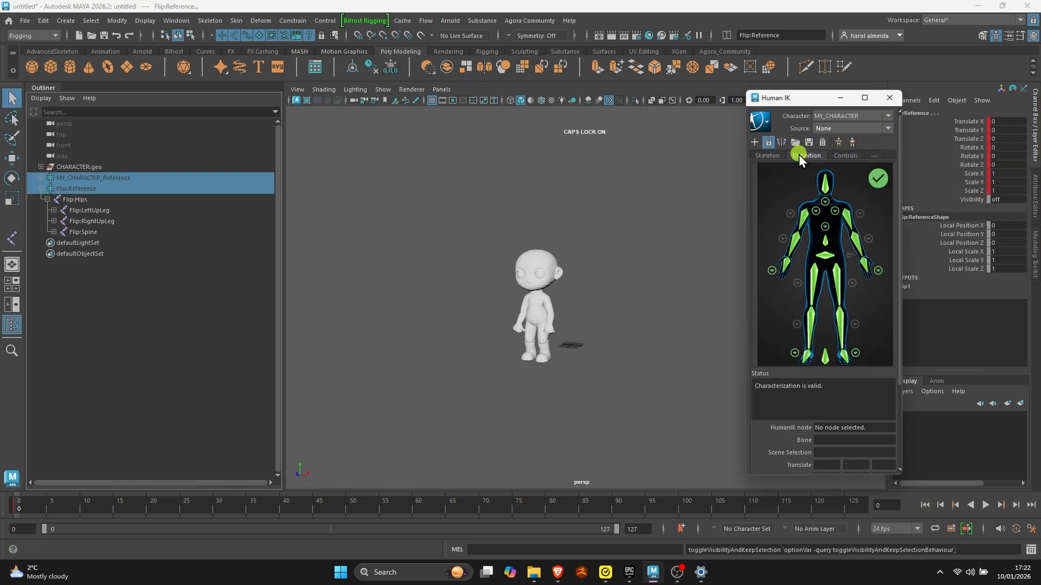
{"action": "left_click", "coordinate": [838, 142]}
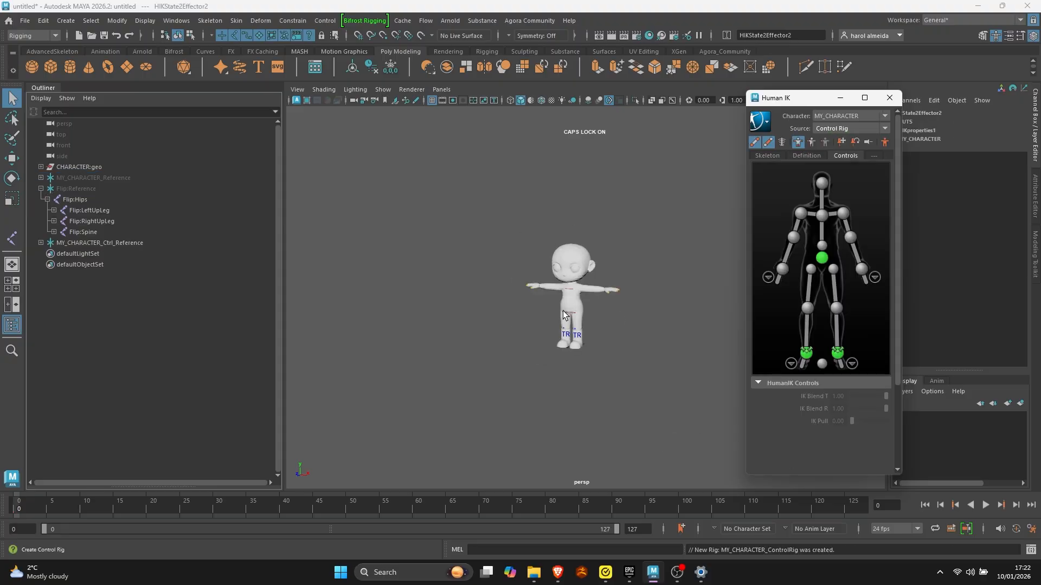
{"action": "right_click_drag", "start_coordinate": [515, 304], "coordinate": [729, 349], "text": "alt"}
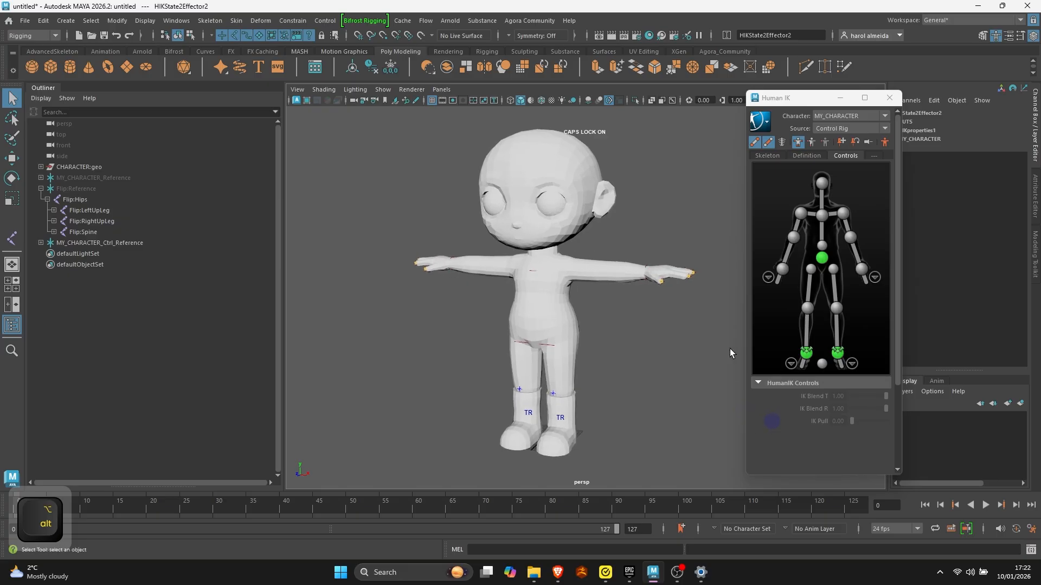
{"action": "left_click", "coordinate": [672, 100]}
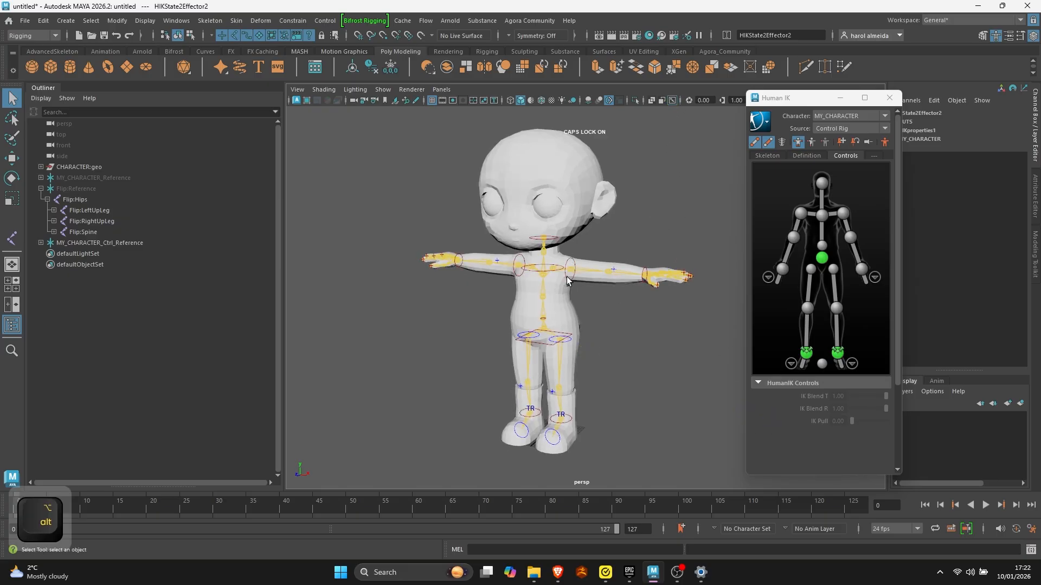
- Try moving the left ankle control of the rig with the Move tool, and undo the movement
{"action": "left_click", "coordinate": [570, 429]}
{"action": "key", "text": "w"}
{"action": "left_click", "coordinate": [571, 421]}
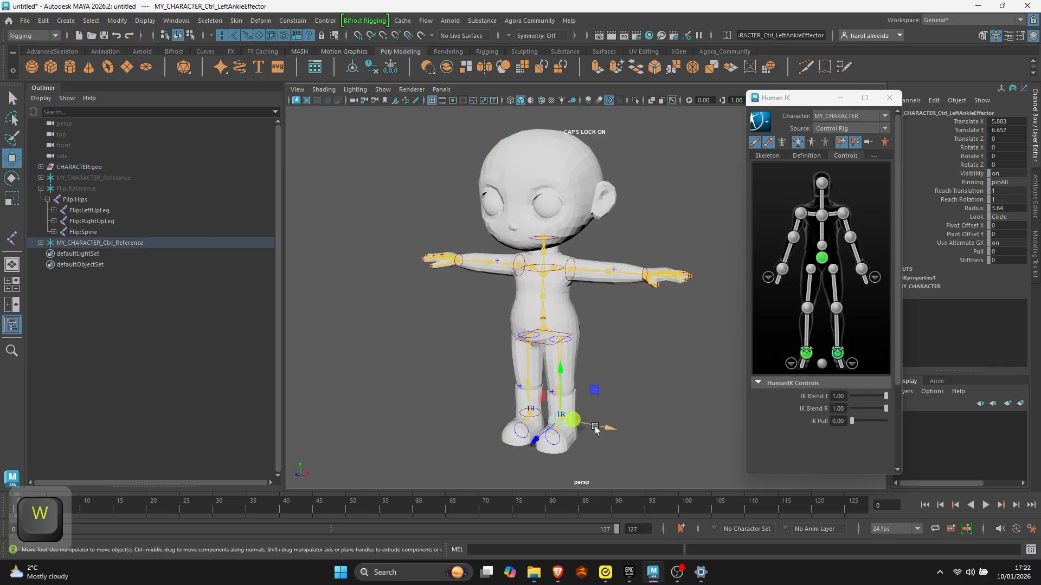
{"action": "left_click_drag", "start_coordinate": [572, 421], "coordinate": [644, 337], "text": "alt"}
{"action": "key", "text": "ctrl+z"}
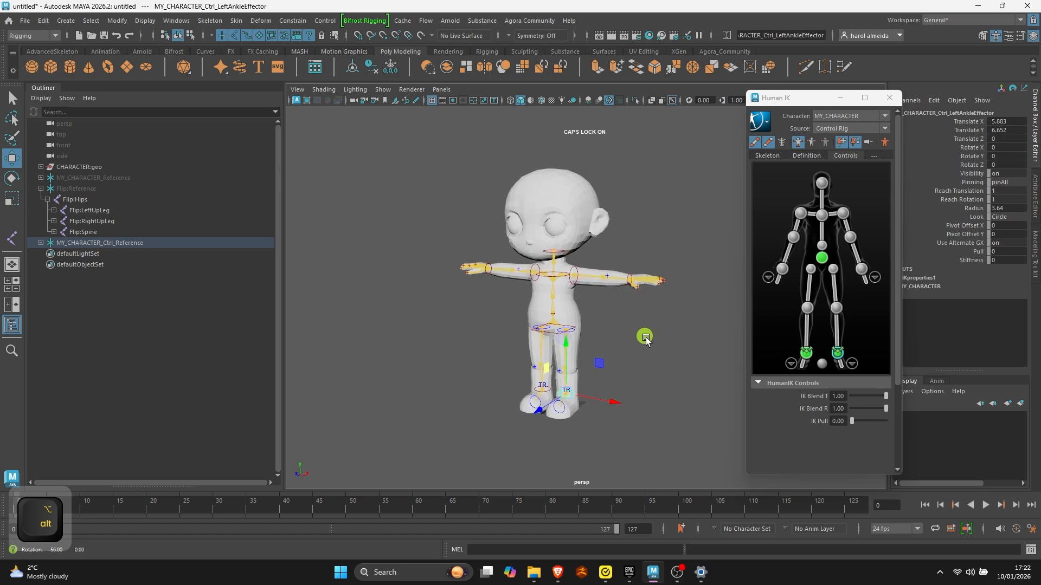
{"action": "right_click_drag", "start_coordinate": [560, 293], "coordinate": [589, 296], "text": "alt"}
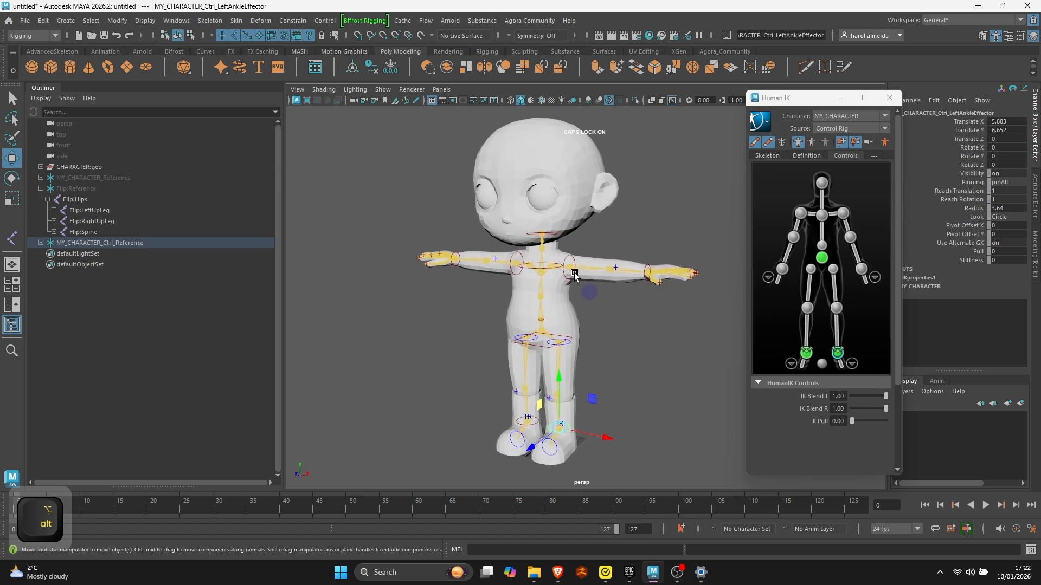